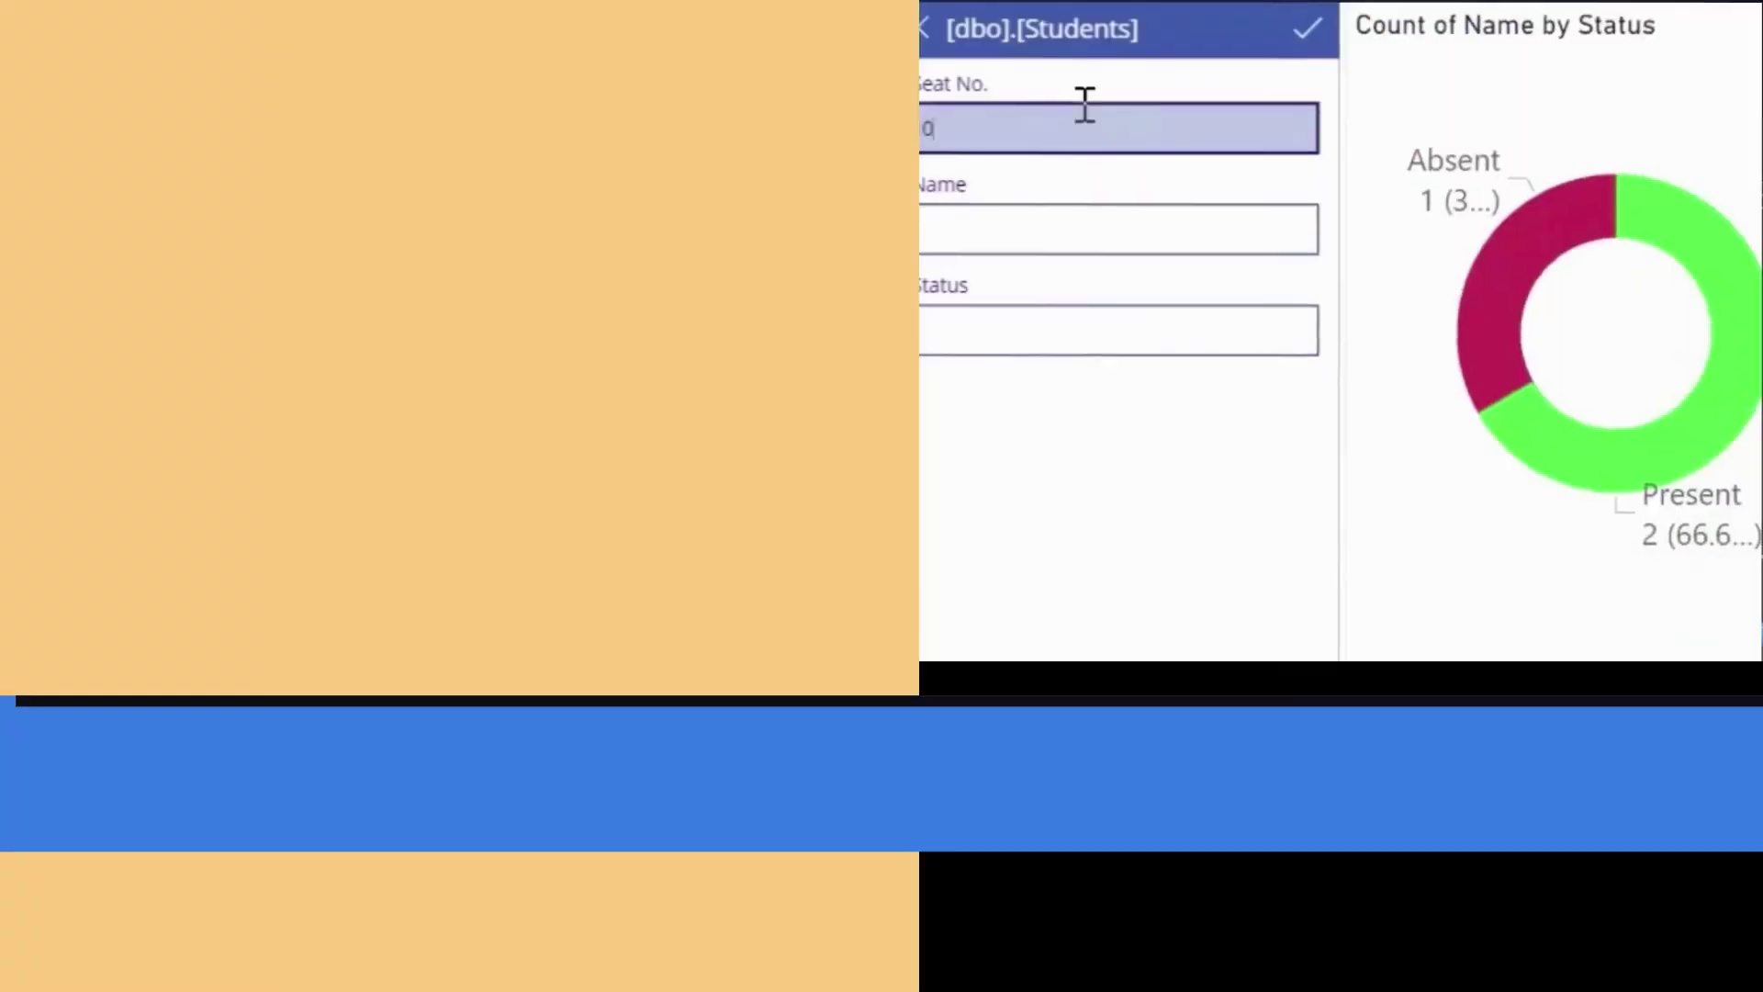
Step: Record a present student (status 1) at seat 10 with their name, and submit it
left_click(1034, 227)
type("Danial")
left_click(1015, 314)
type("1")
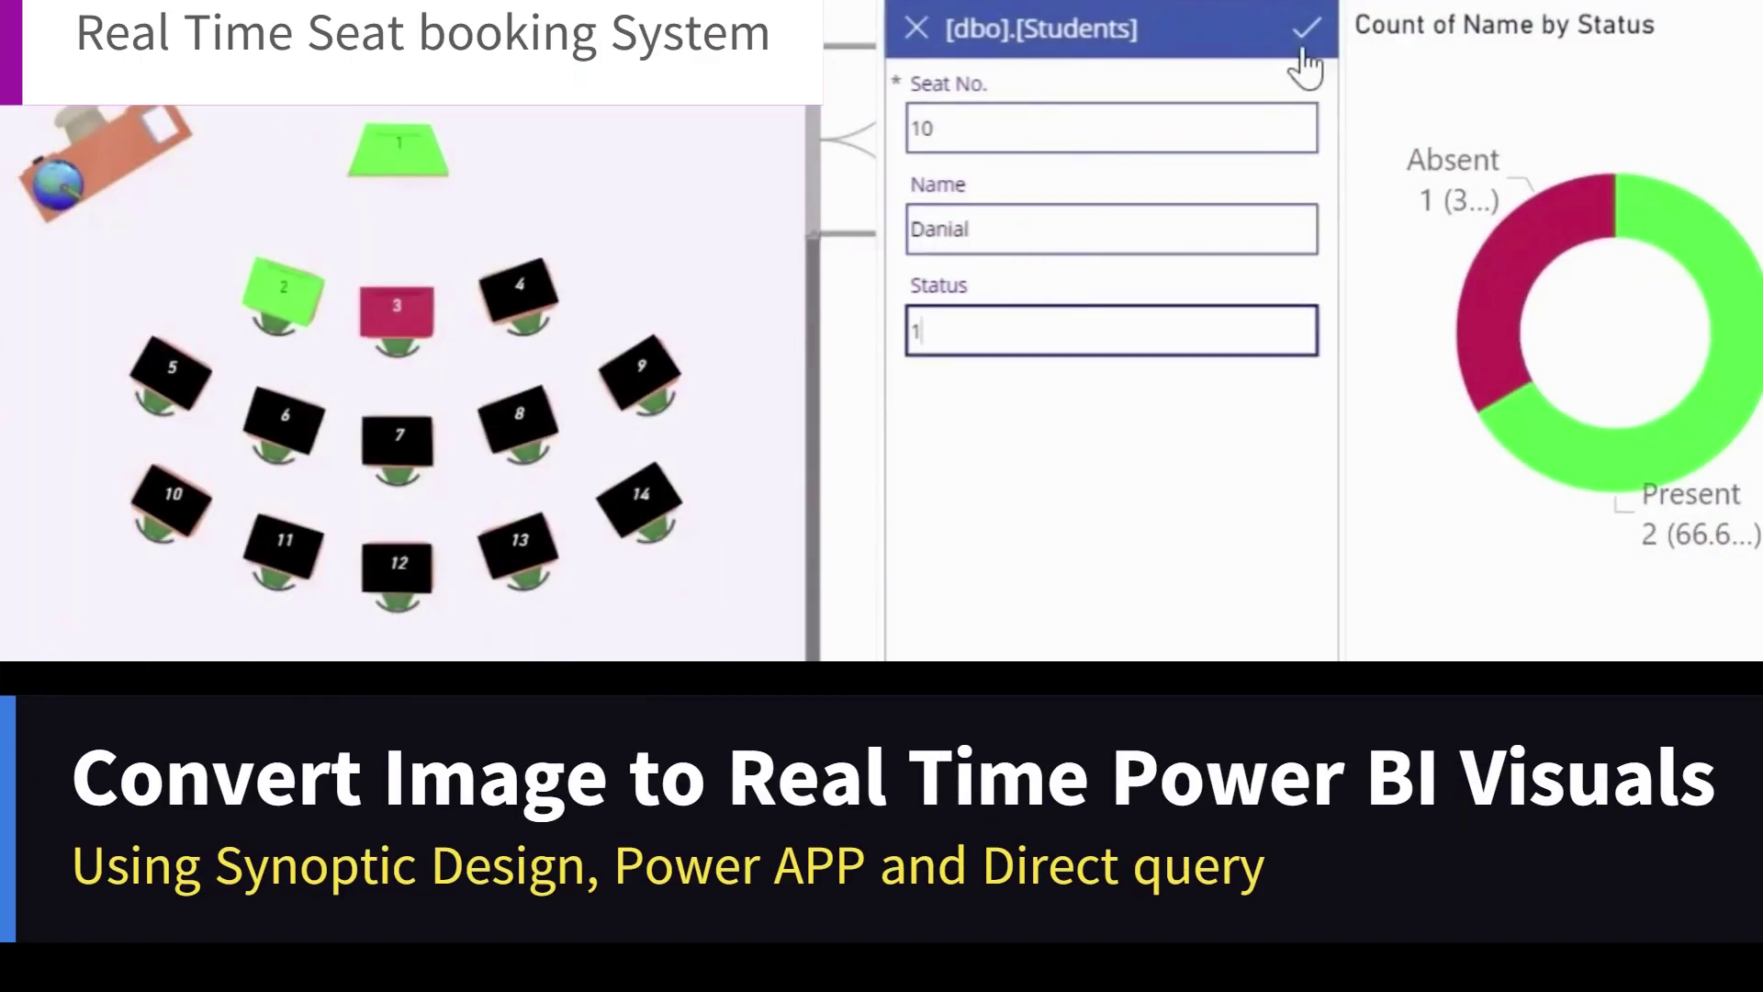
left_click(1305, 37)
Step: Open seat 1's student record in edit mode and select its existing name
mouse_move(165, 515)
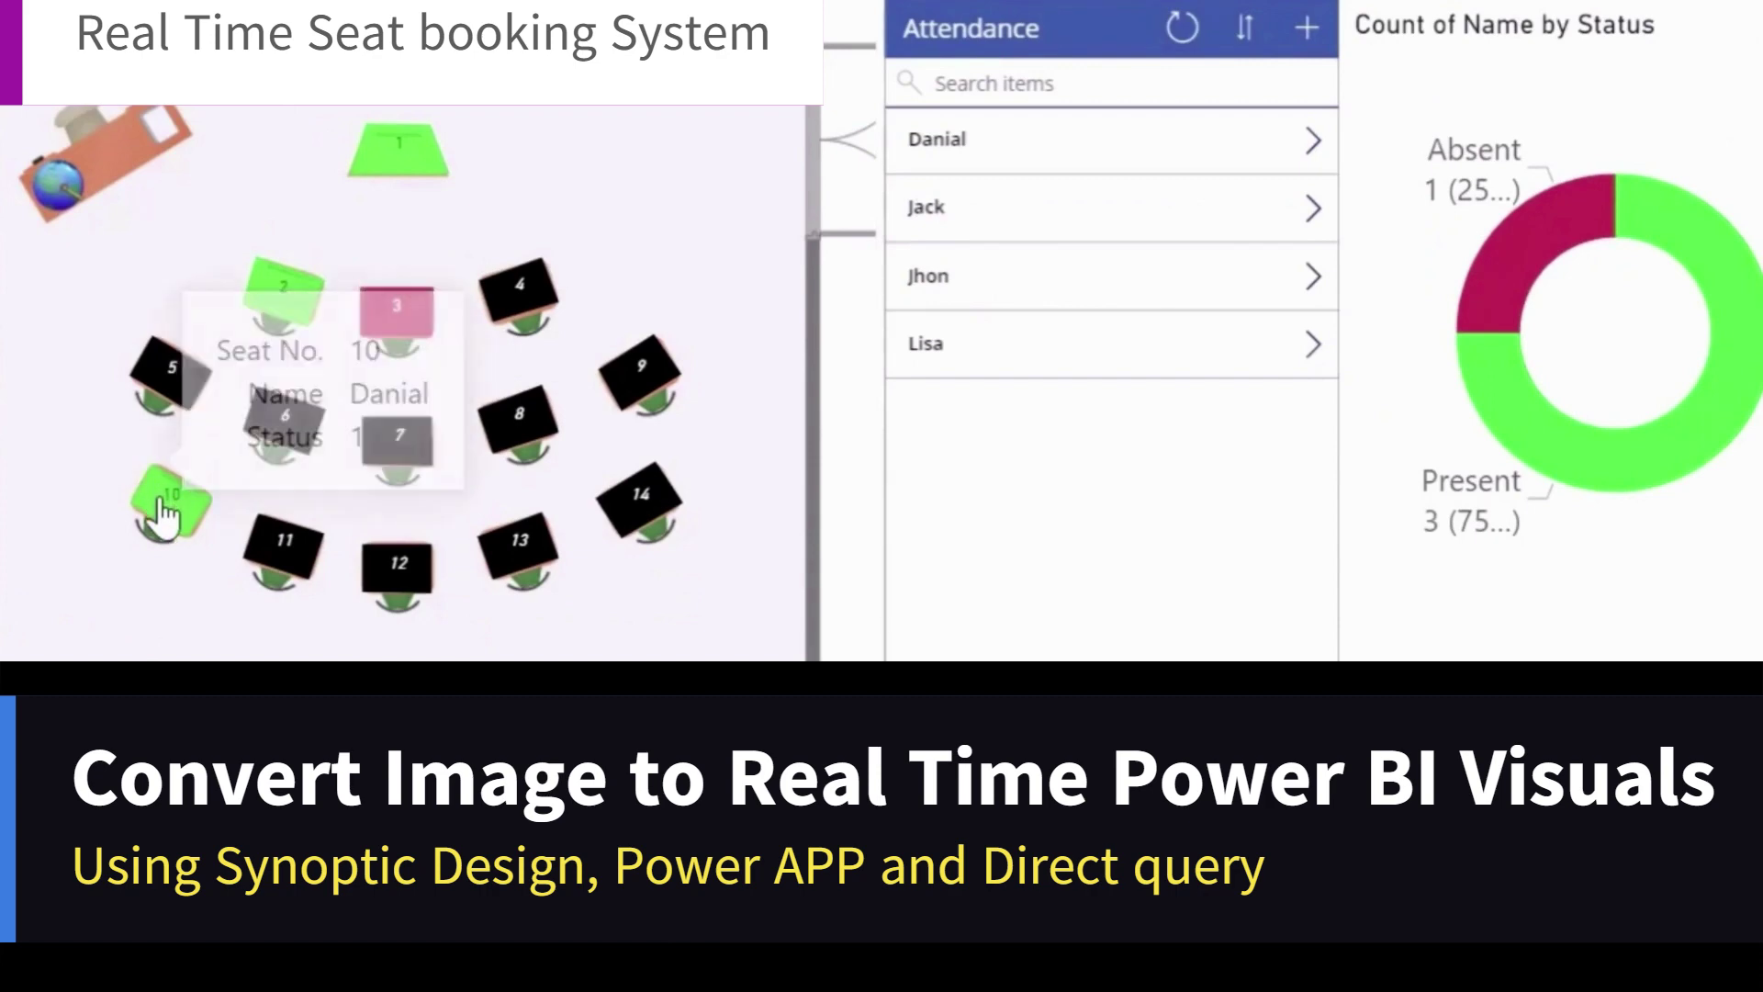
left_click(1311, 280)
left_click(1311, 32)
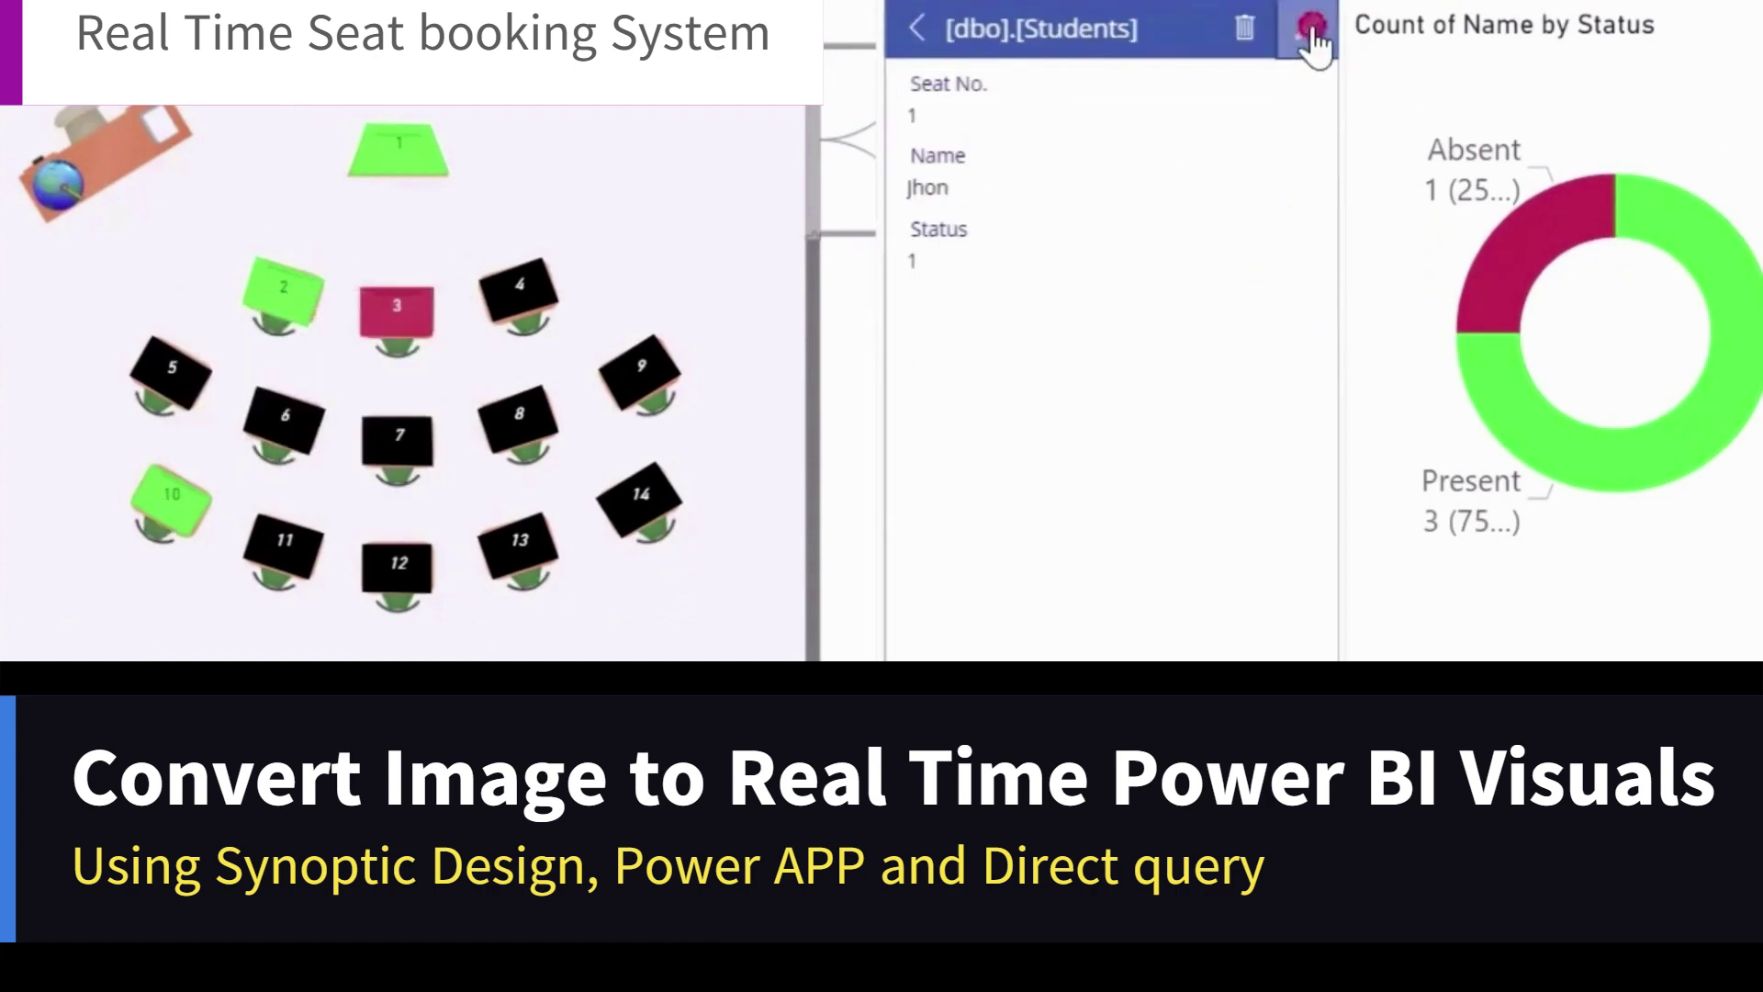
left_click(1020, 248)
key("ctrl+a")
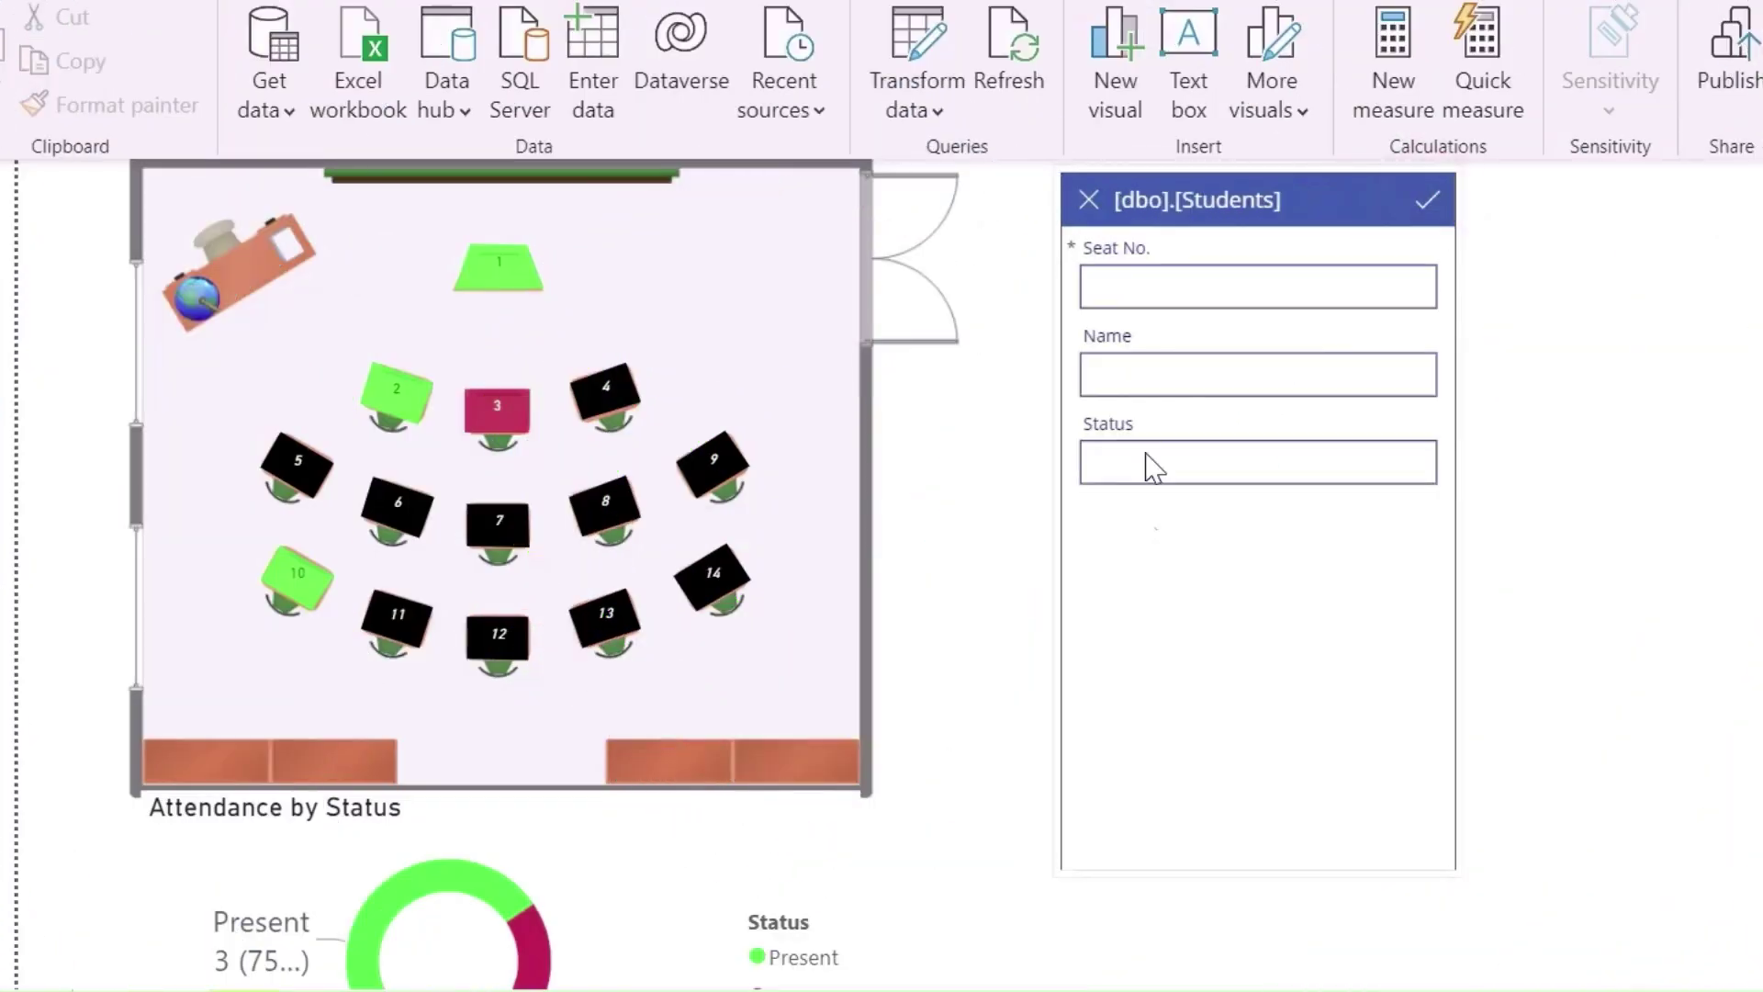
Step: Add a present student (status 1) at seat 11 with their name, and submit it
left_click(1176, 284)
type("11")
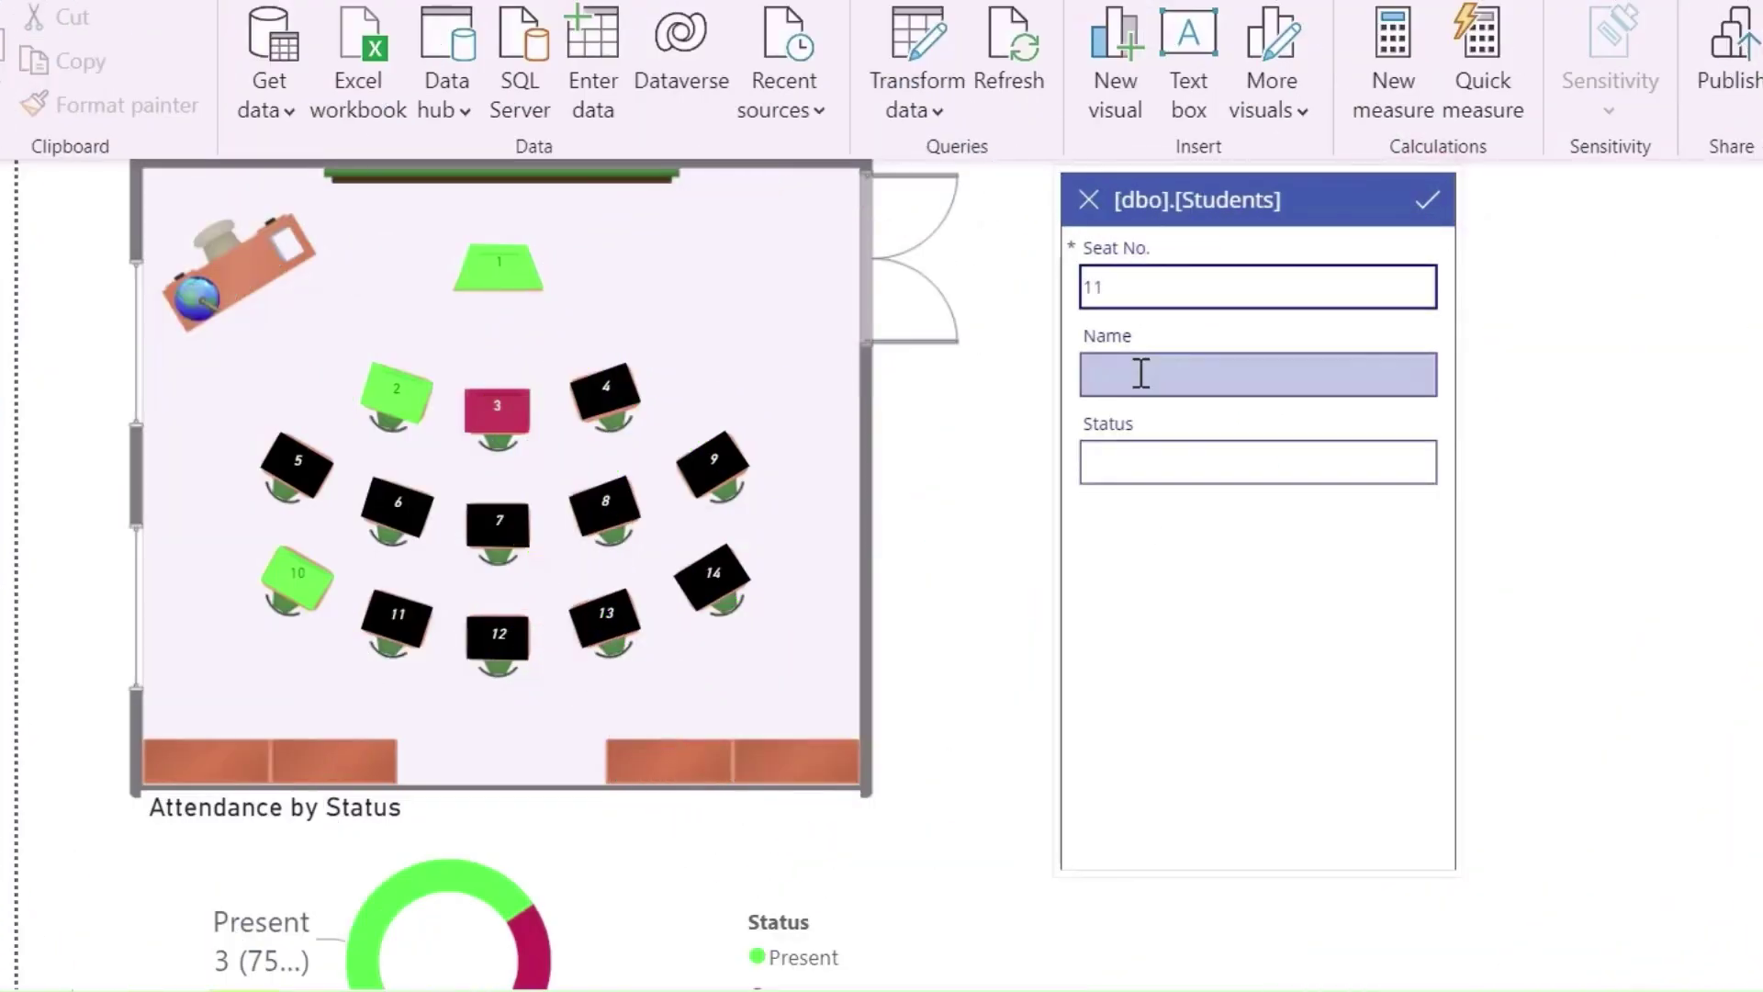
left_click(1140, 373)
type("William")
left_click(1130, 461)
type("1")
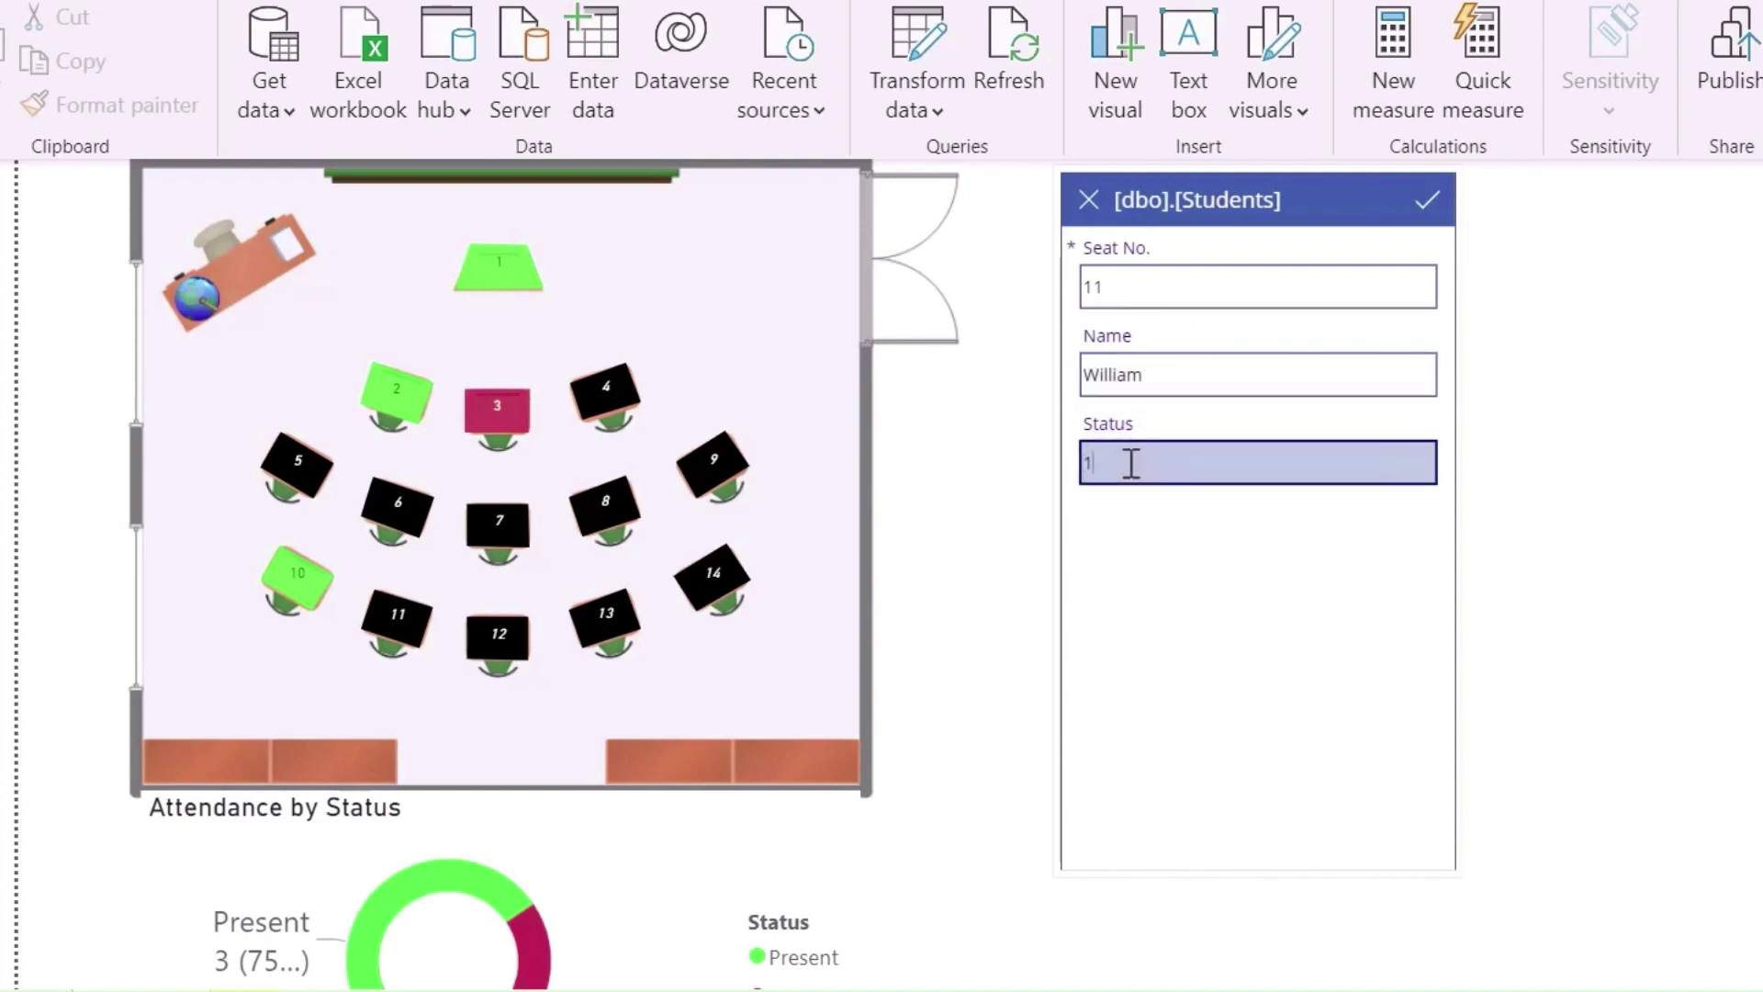
left_click(1428, 200)
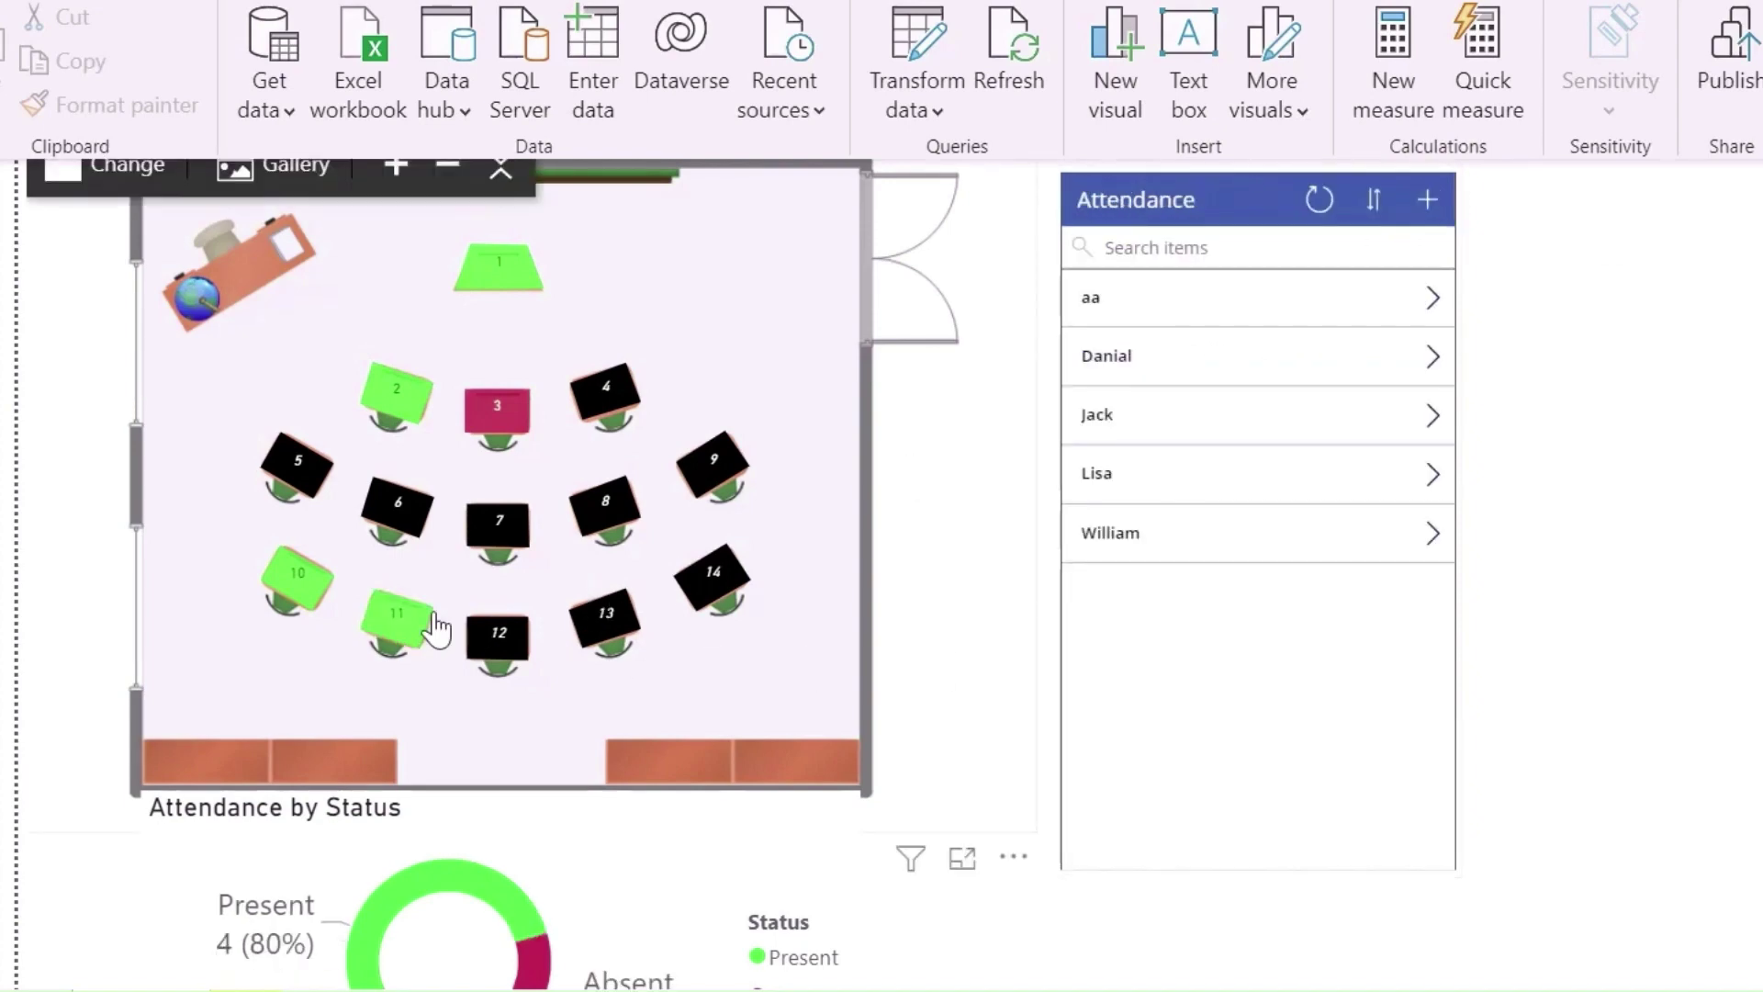
Step: Add an absent student (status 0) at seat 6 with their name, and submit it
left_click(1427, 199)
left_click(1200, 286)
type("6")
left_click(1162, 372)
type("Adam")
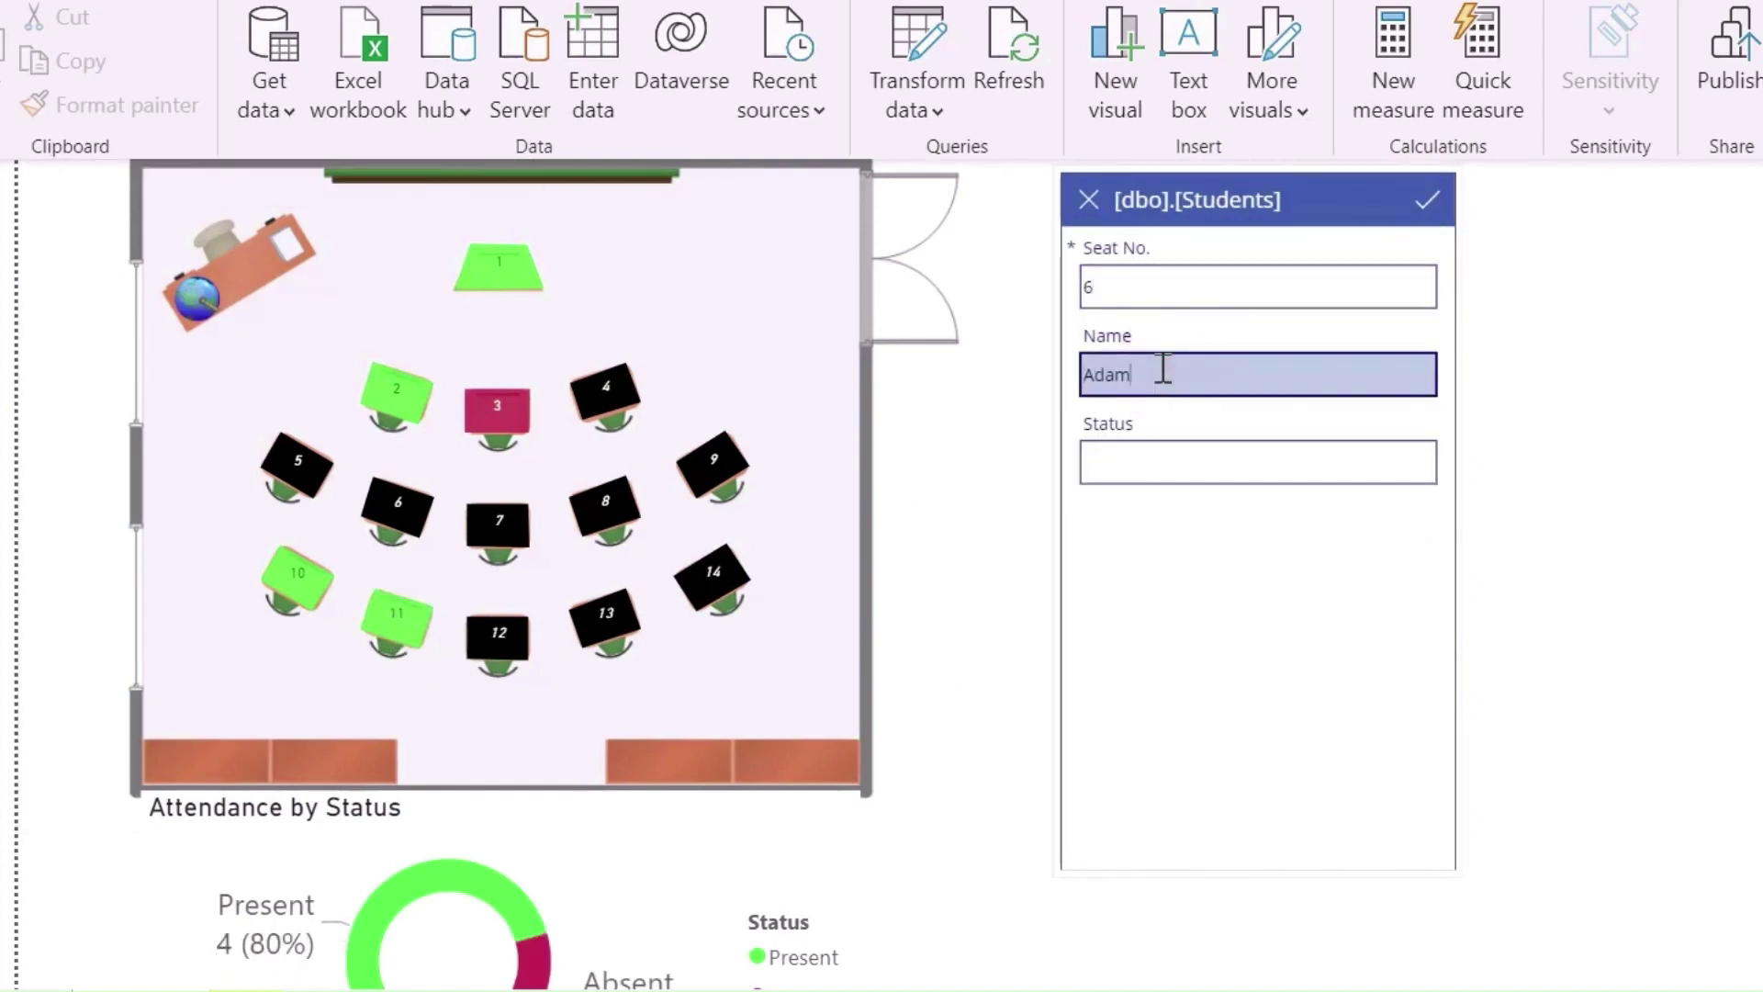
left_click(1135, 455)
type("0")
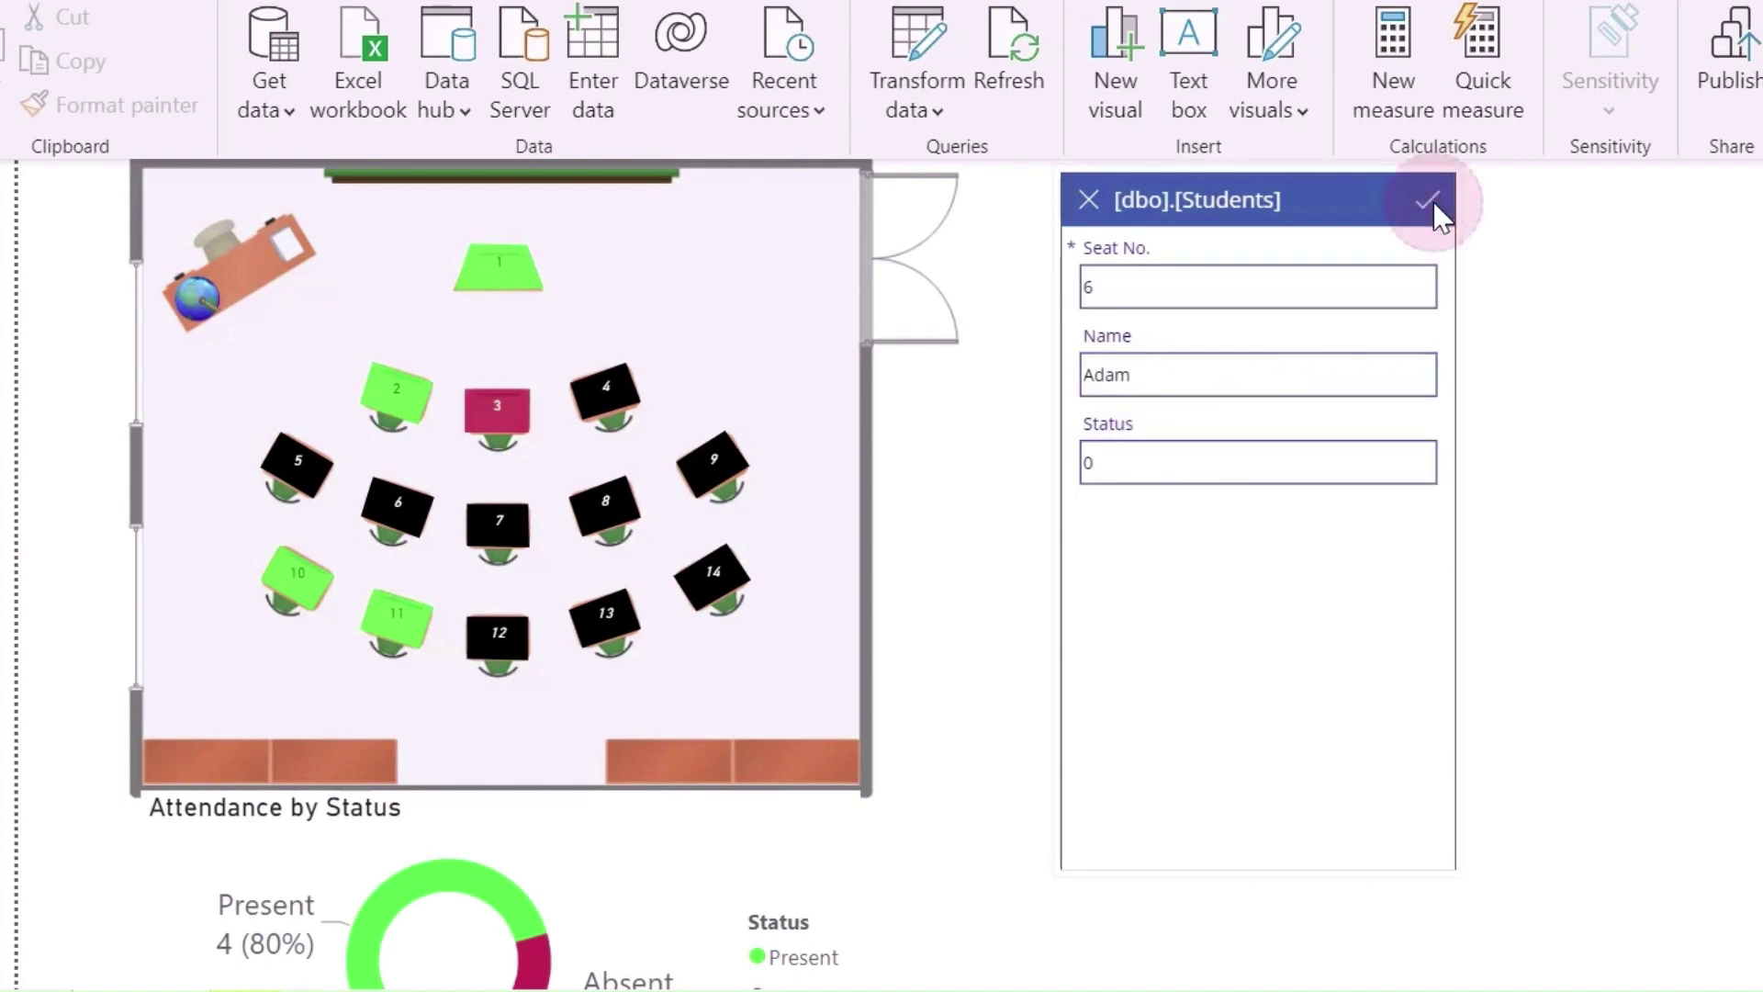
left_click(1428, 200)
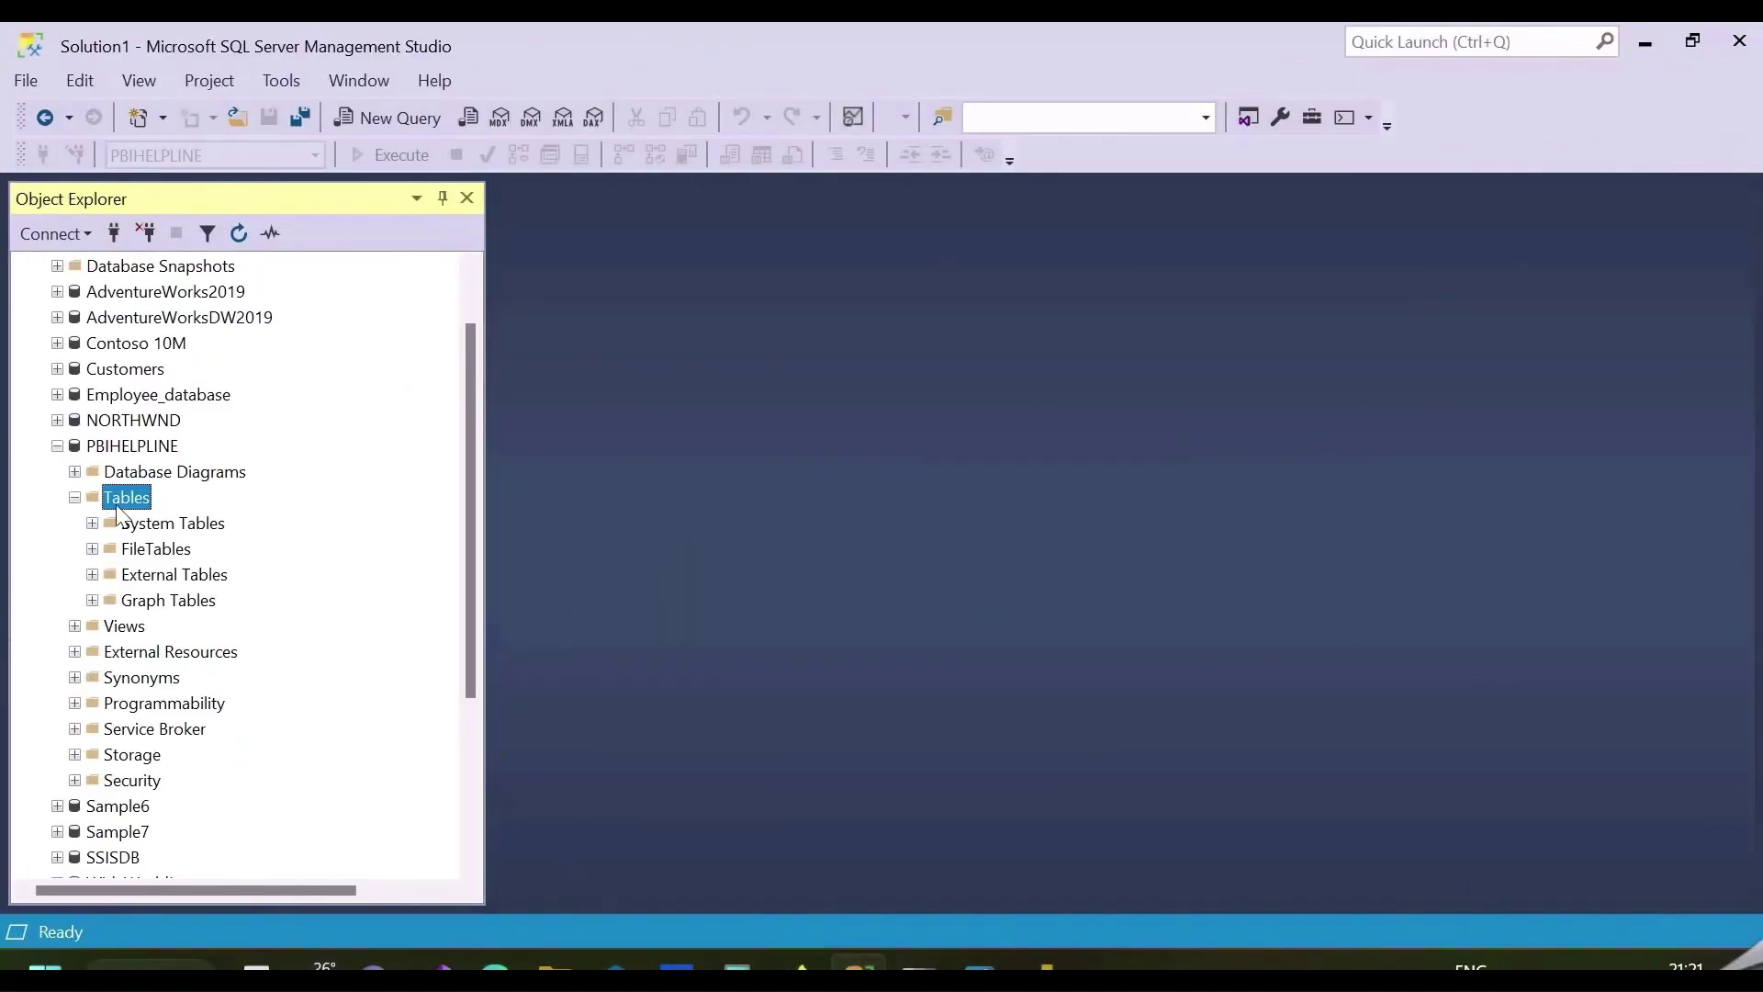
Step: Start a new table design with a Seat No. int column set as primary key
right_click(115, 505)
left_click(195, 521)
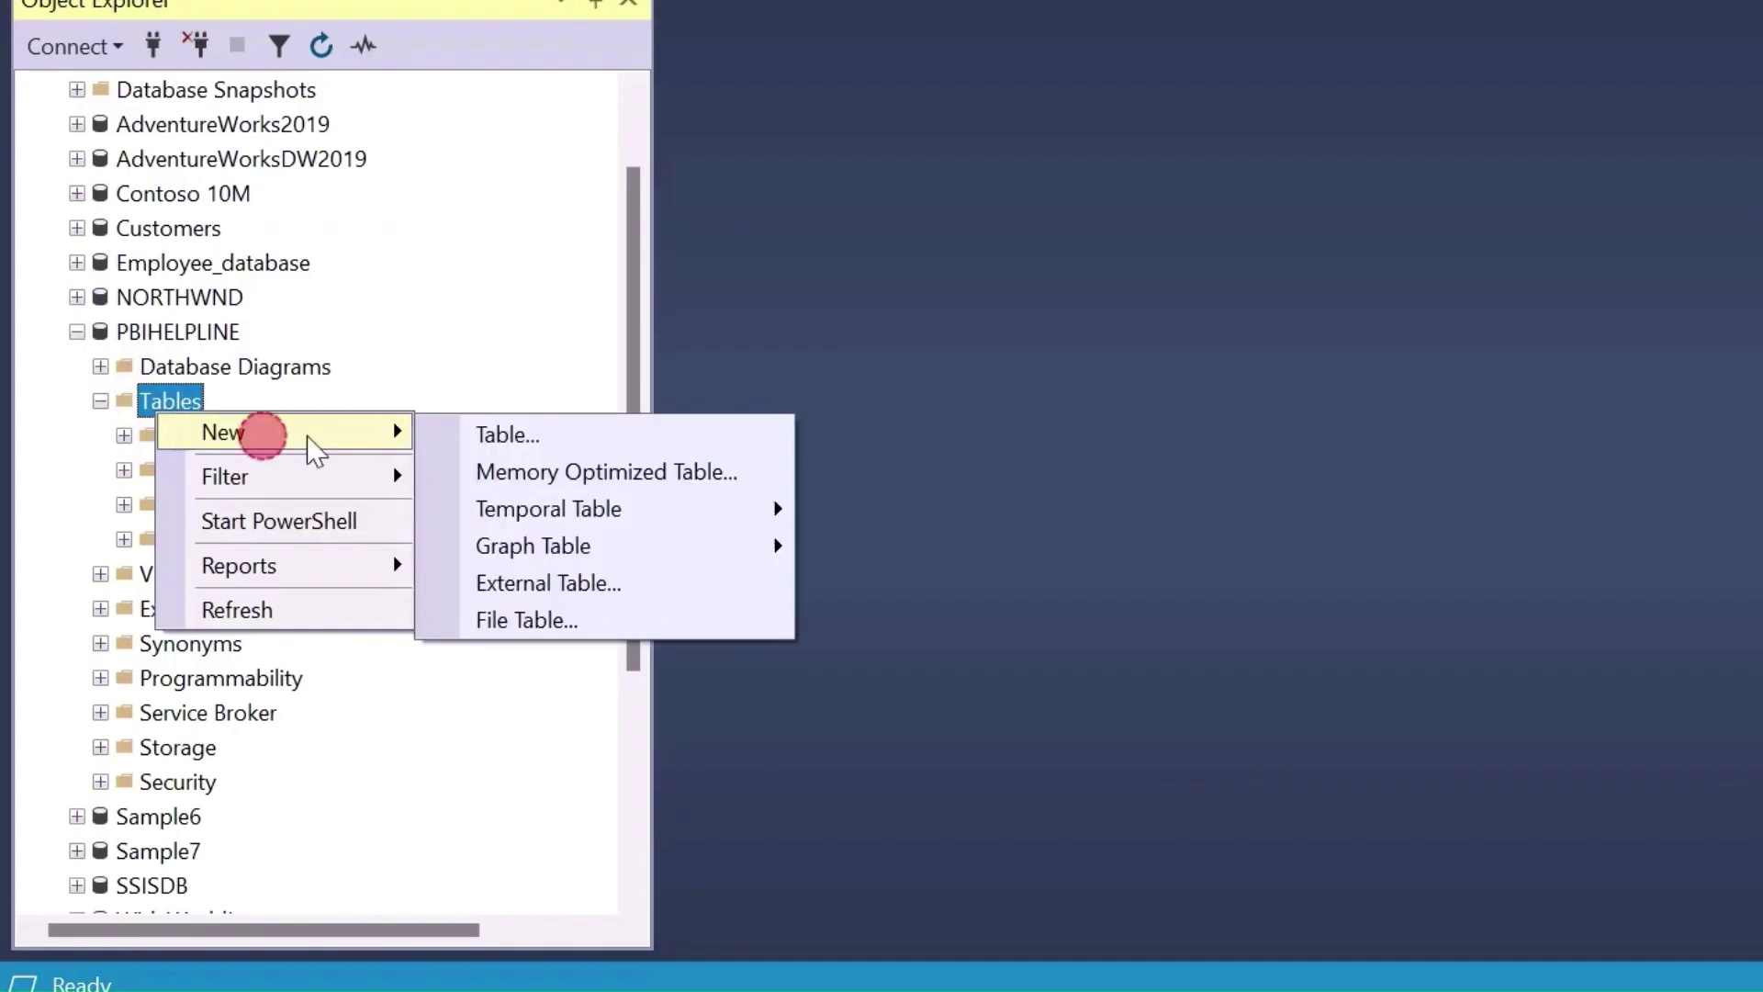
left_click(482, 436)
type("Se")
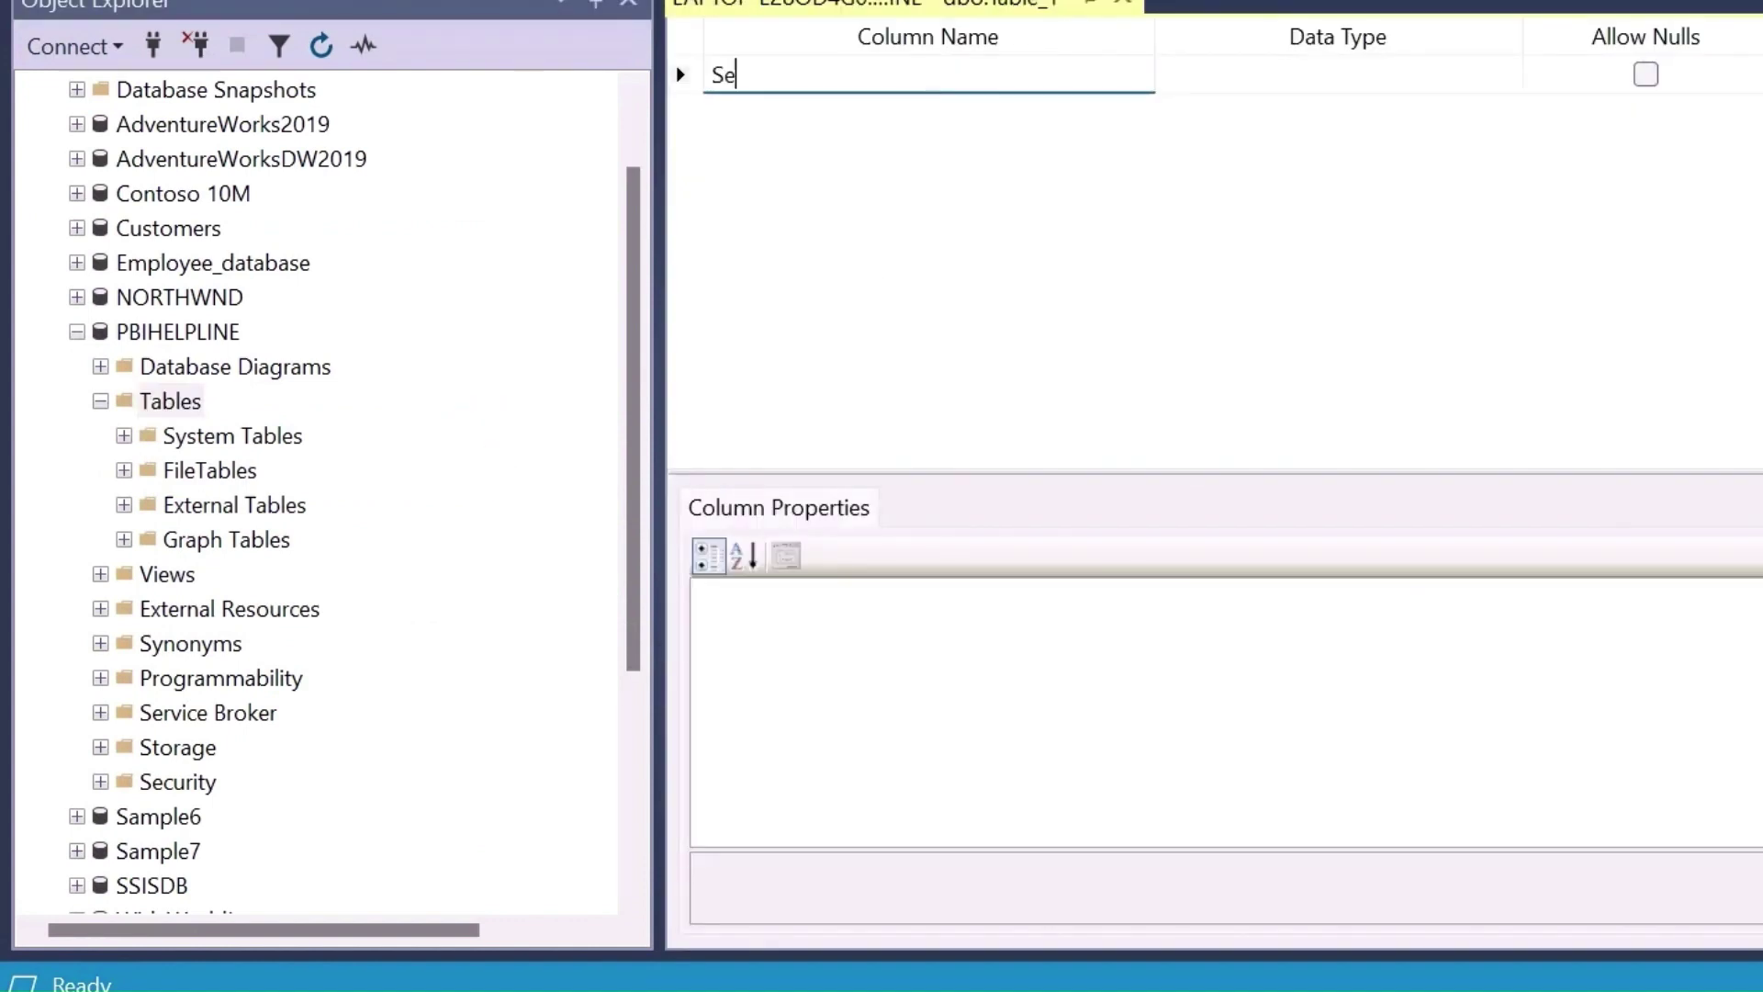
type("at No.")
left_click(1331, 74)
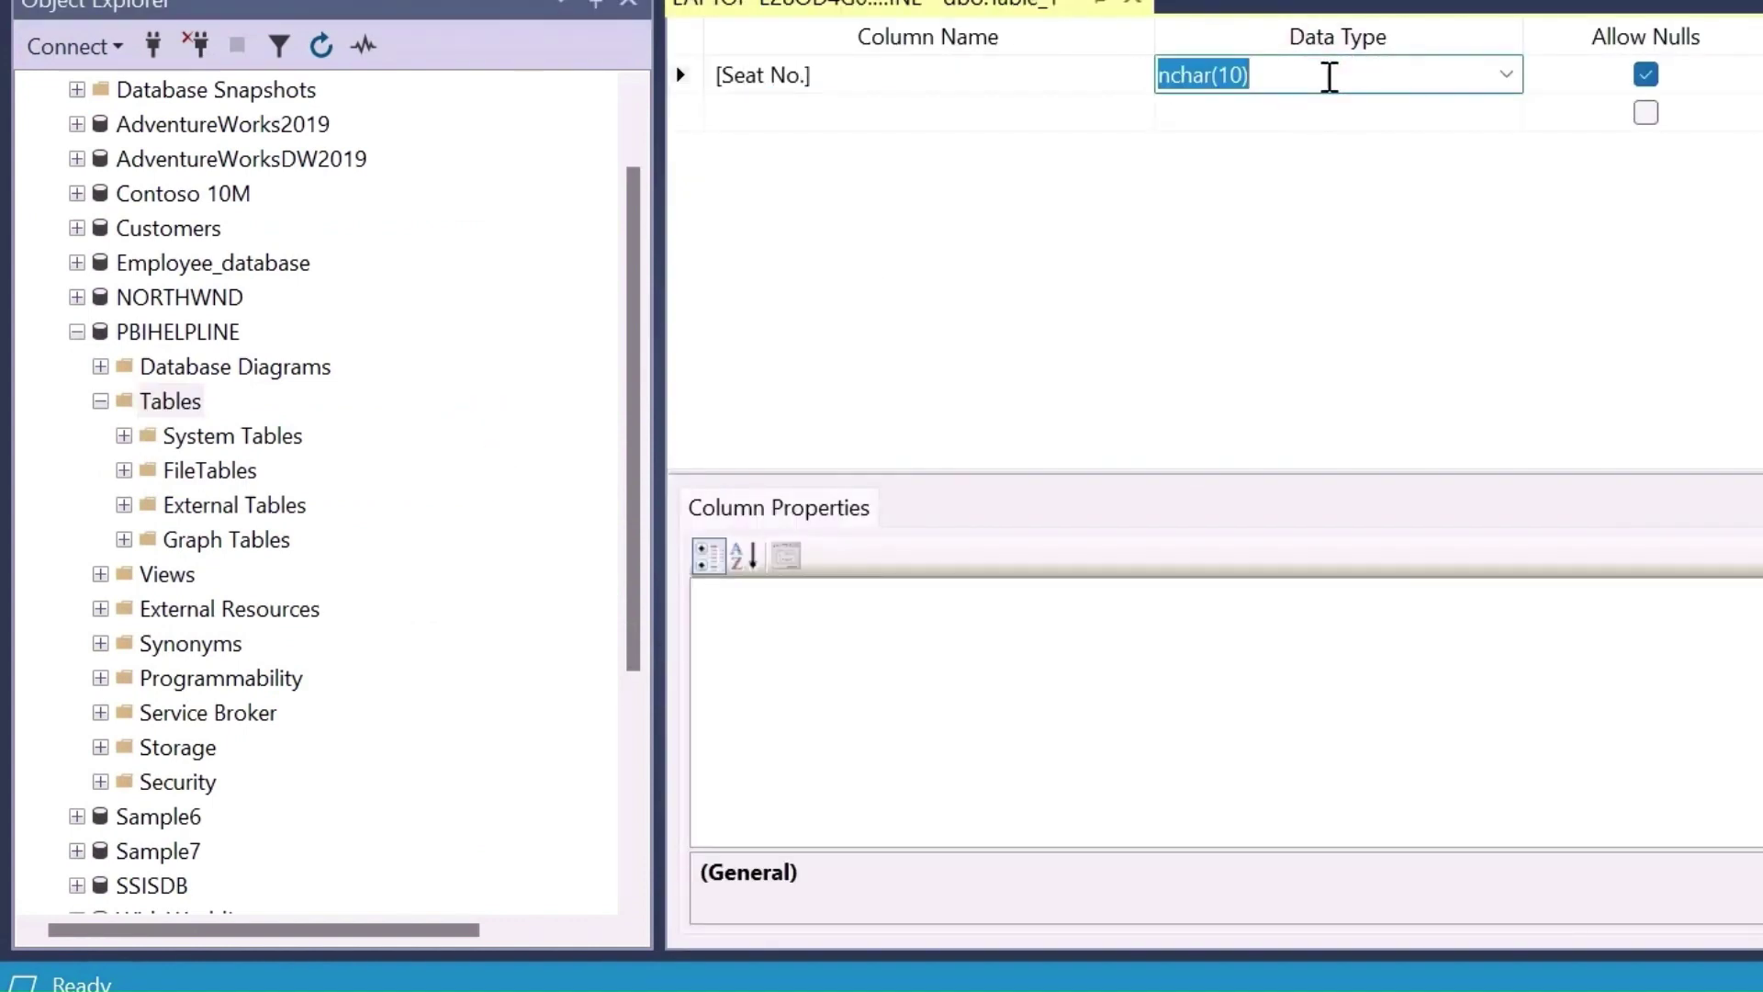
type("int")
left_click(696, 73)
right_click(696, 74)
left_click(839, 99)
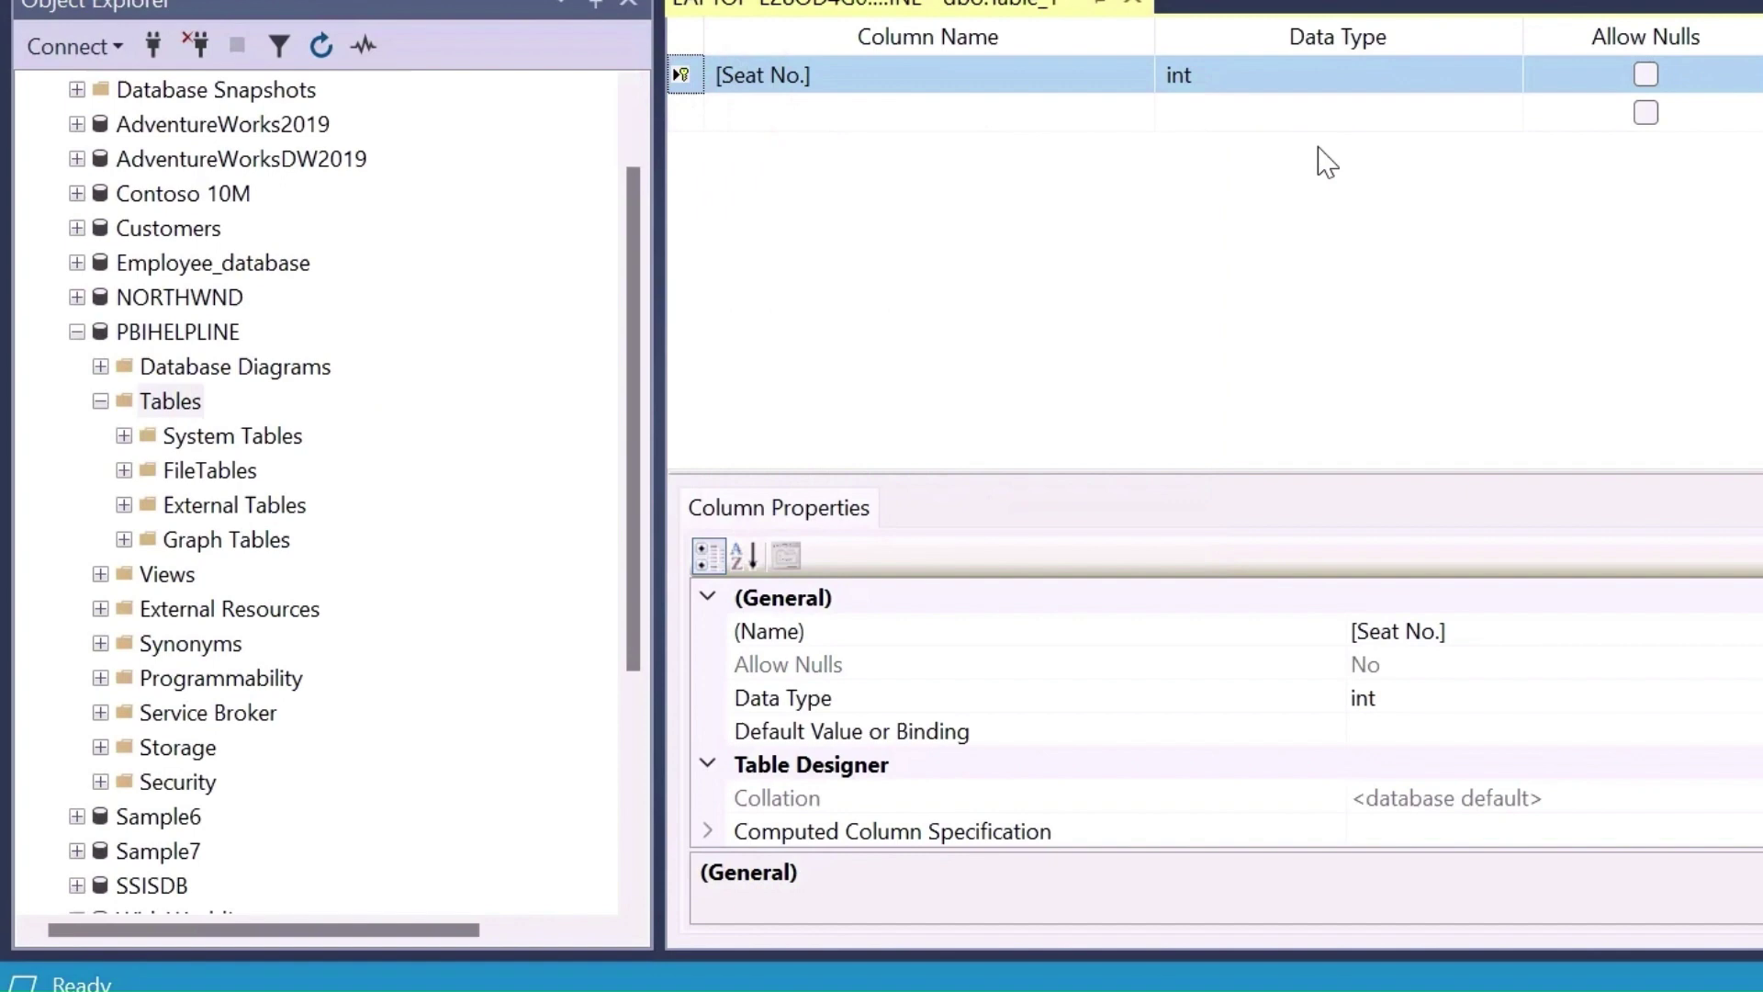
Step: Add a Name column with the default nchar(10) type and a Status int column
left_click(833, 114)
type("Name")
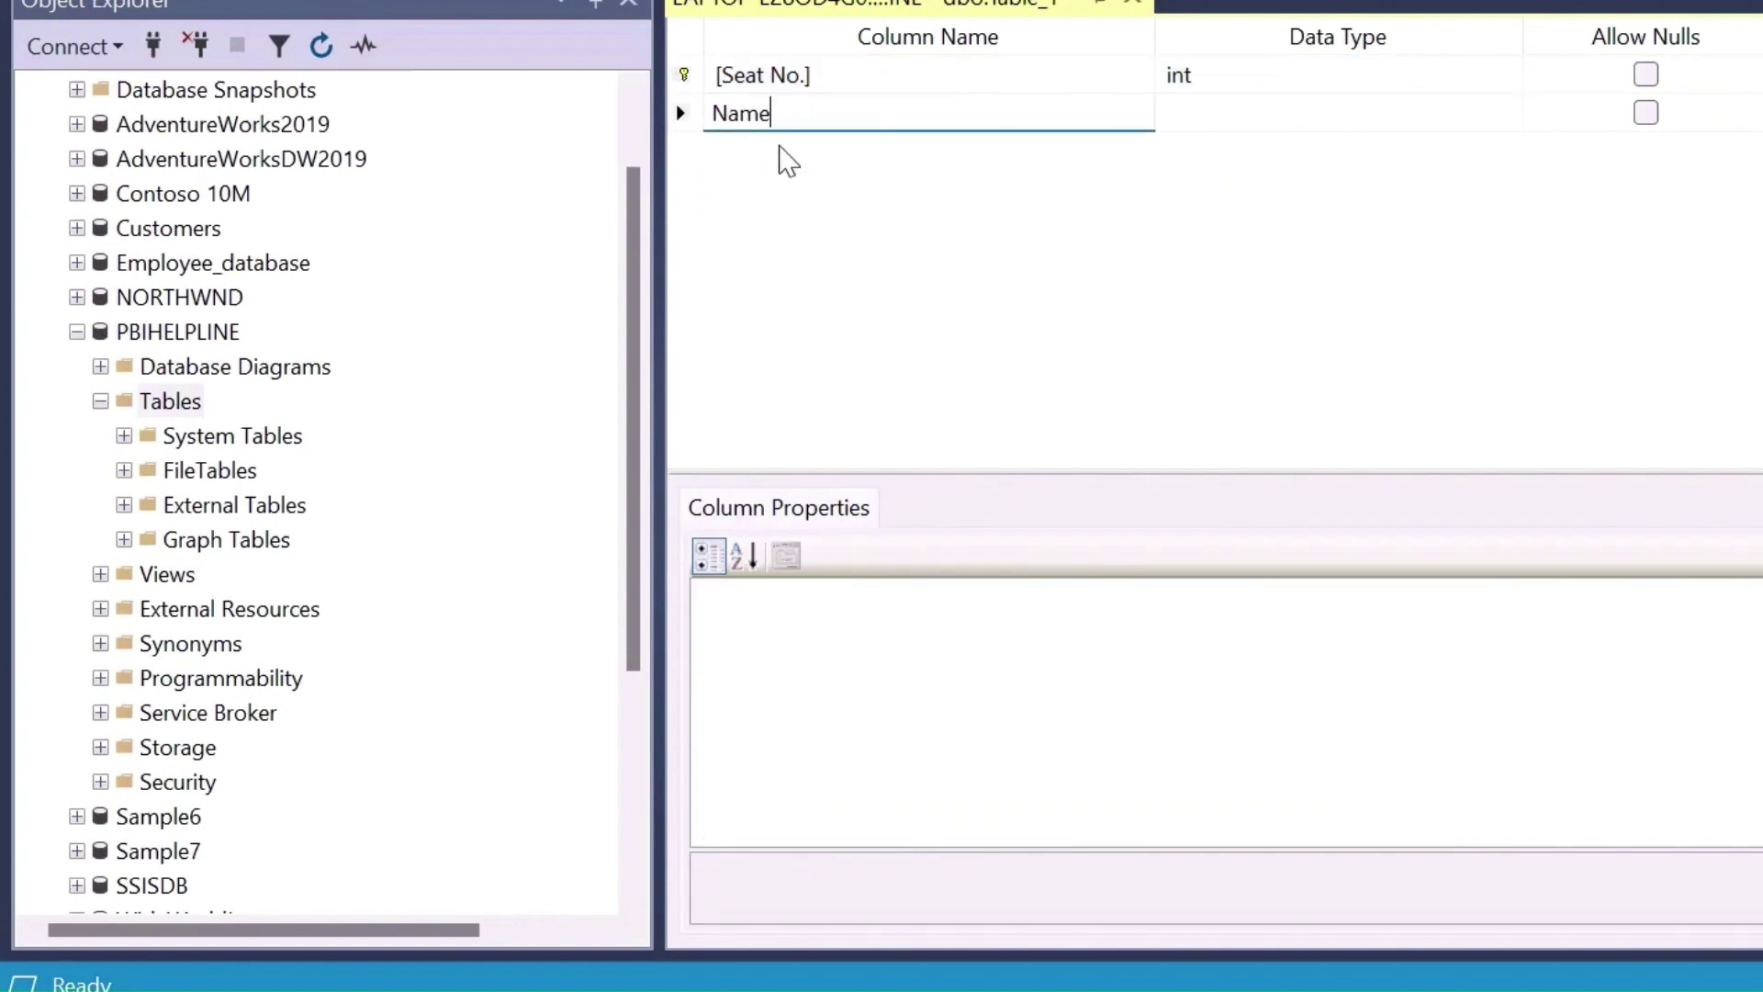
left_click(780, 153)
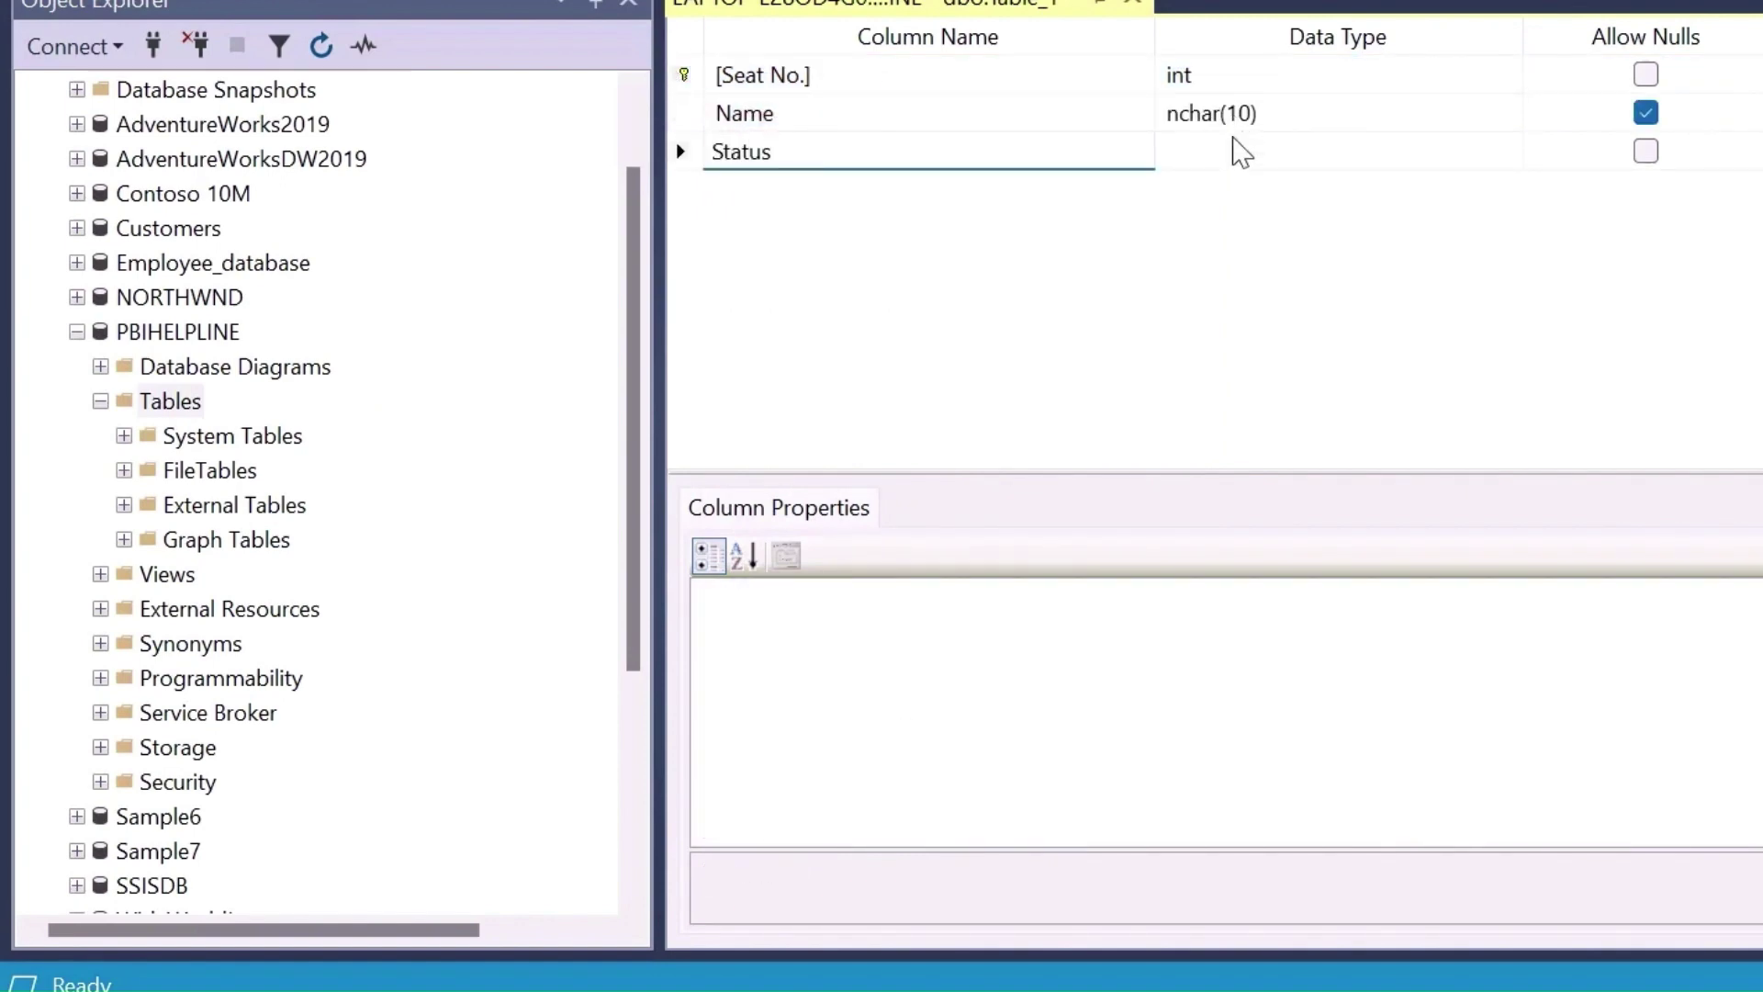
left_click(1239, 151)
type("int")
left_click(1496, 375)
Step: Save the table as Students and refresh the Tables folder so it appears
right_click(913, 8)
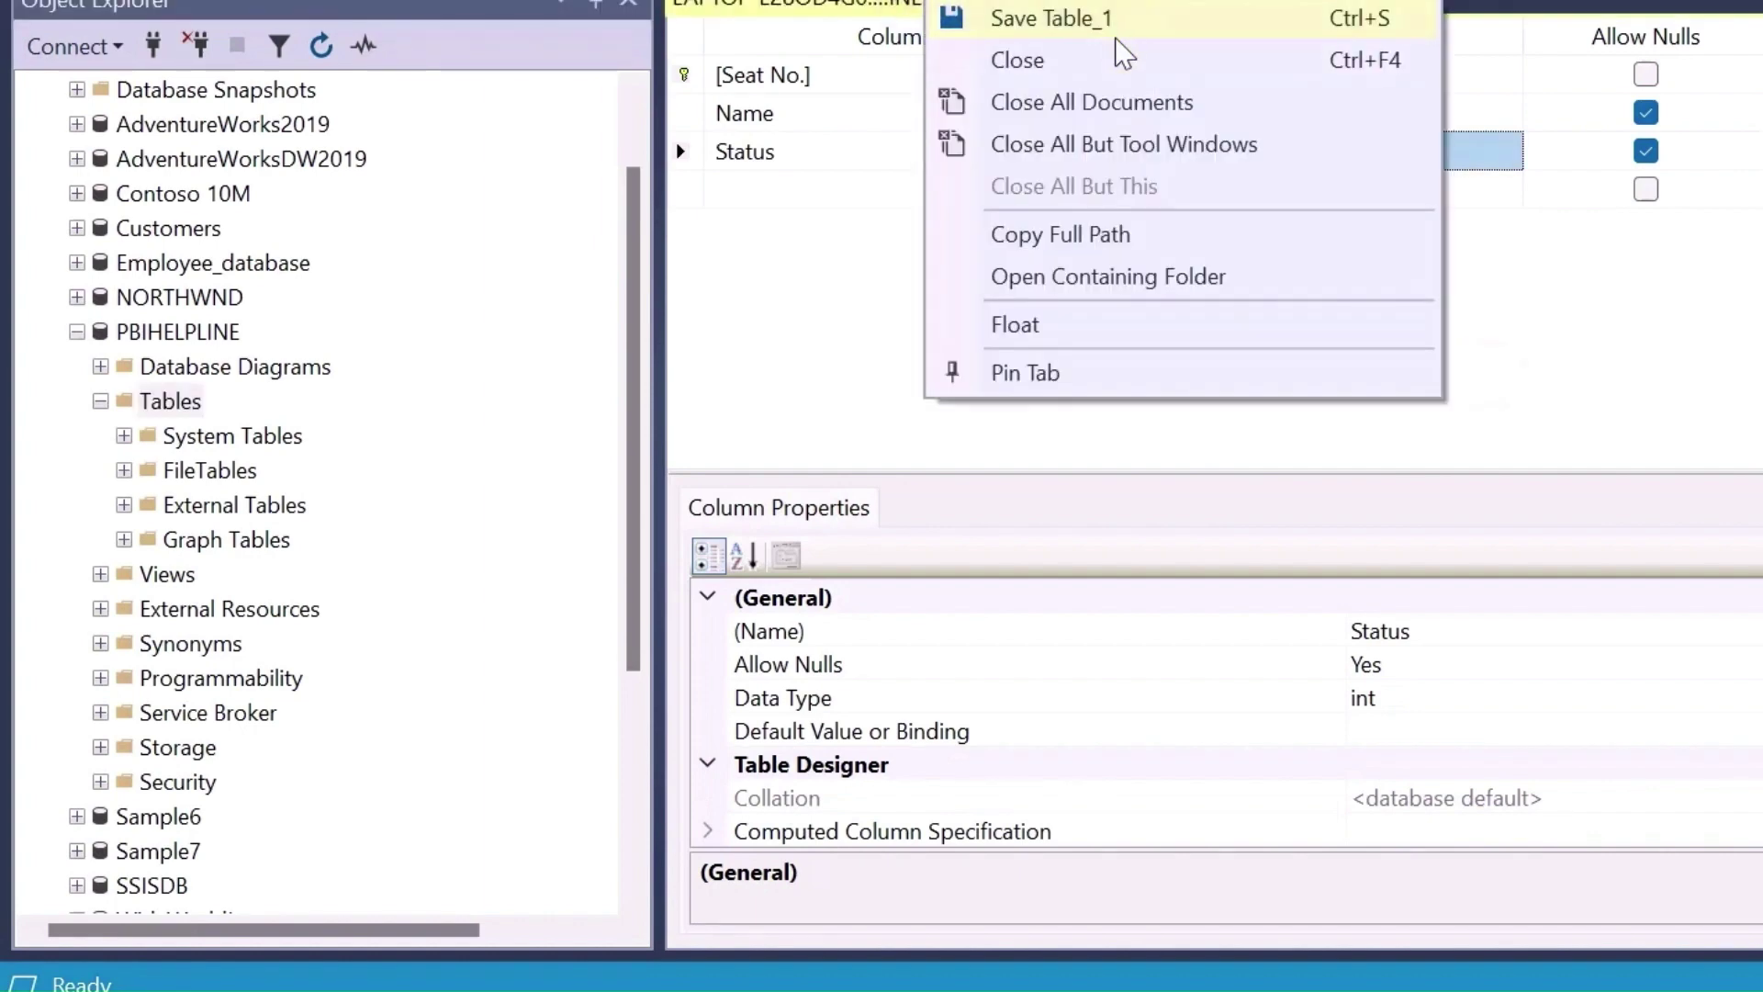
left_click(1115, 17)
type("Students")
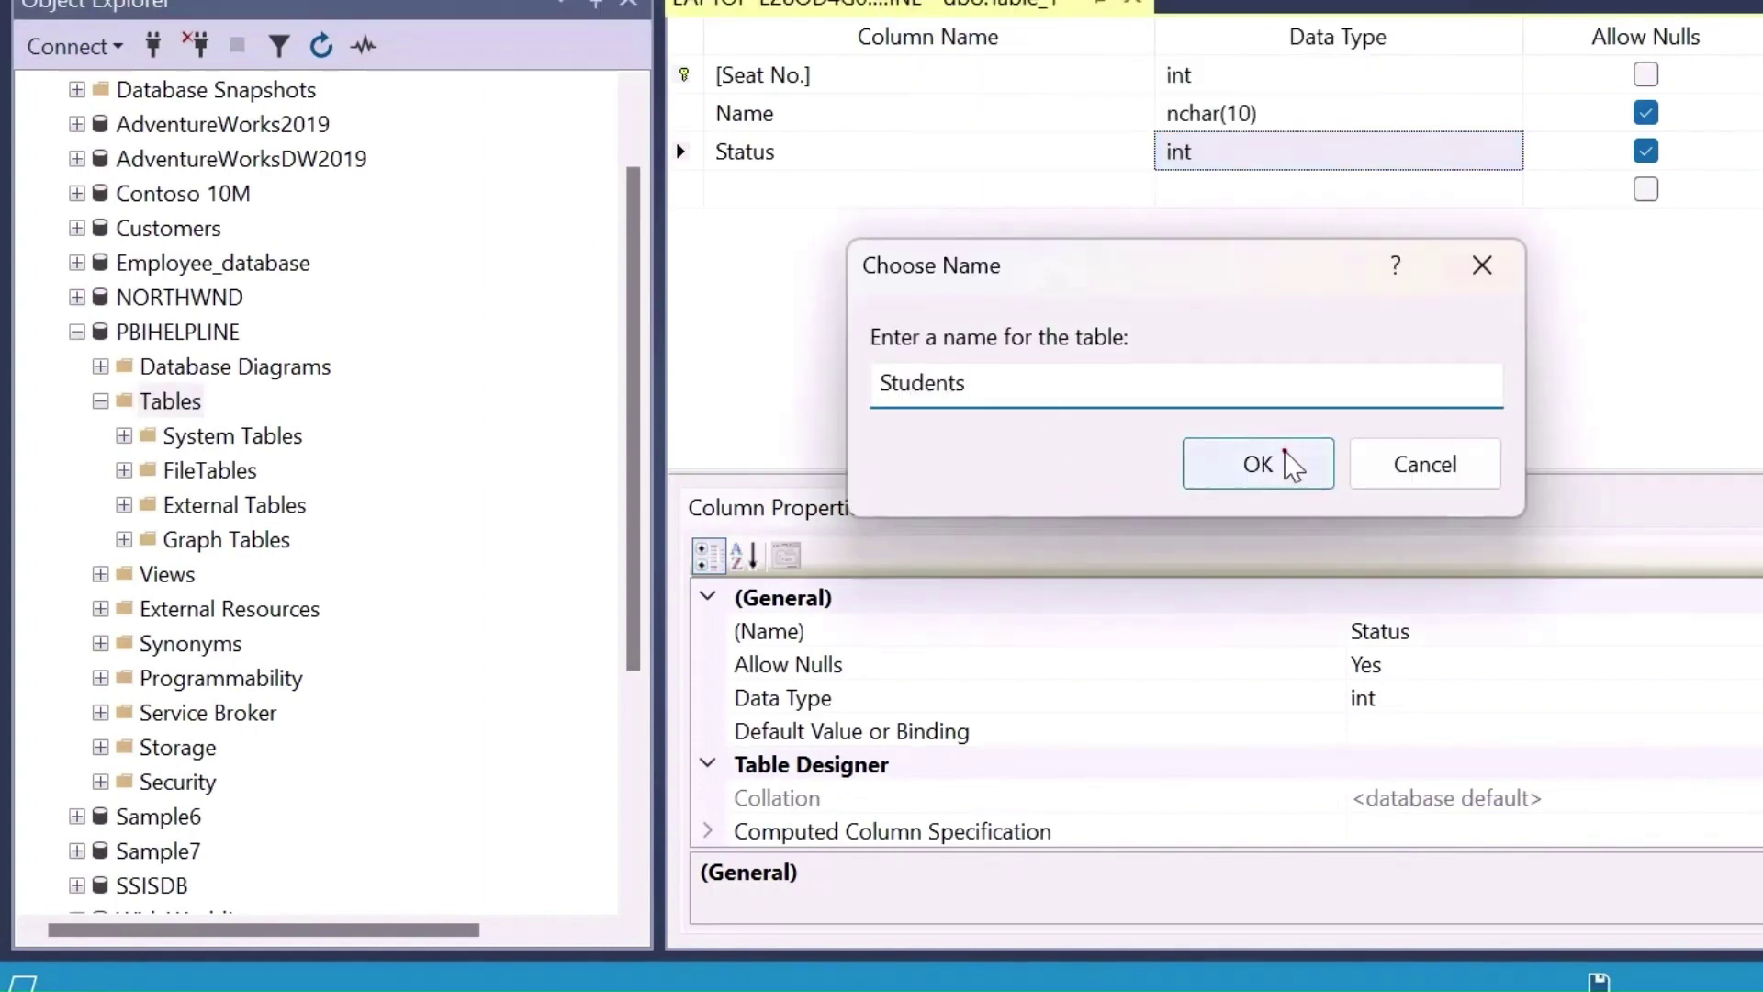
left_click(1280, 463)
left_click(171, 401)
right_click(171, 401)
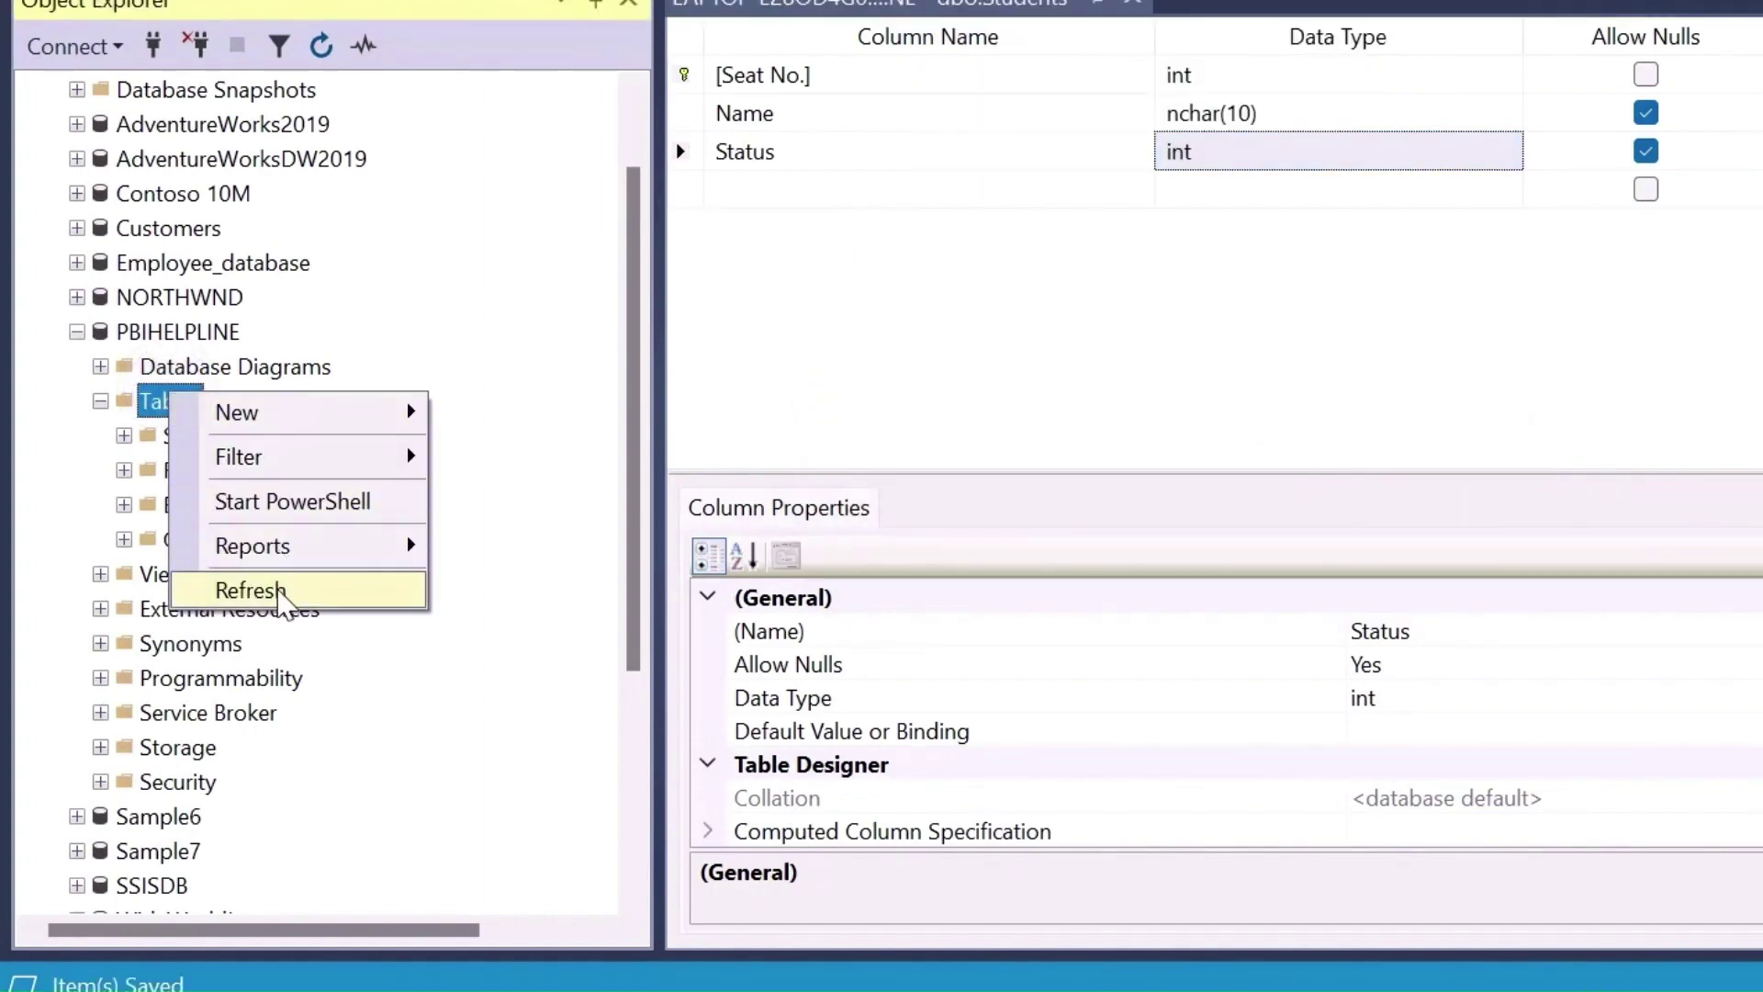
left_click(275, 588)
right_click(234, 582)
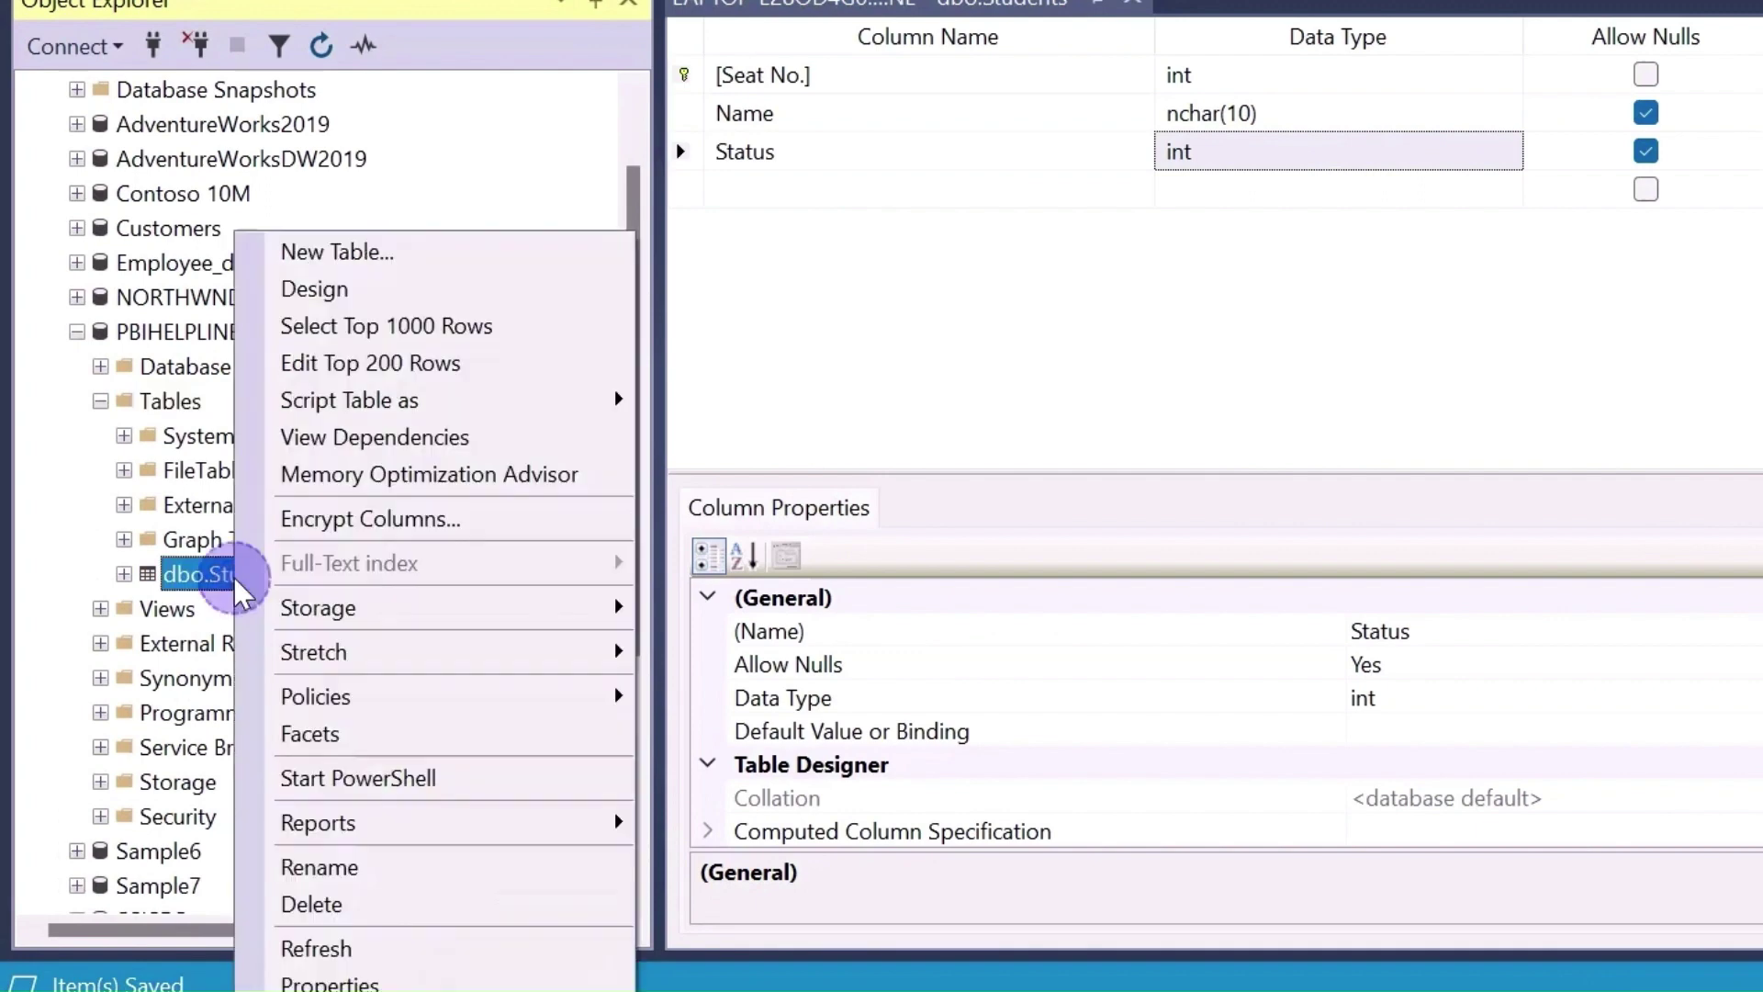
Step: Query Students' top 1000 rows and write an INSERT for seat 1 with status 1
left_click(384, 332)
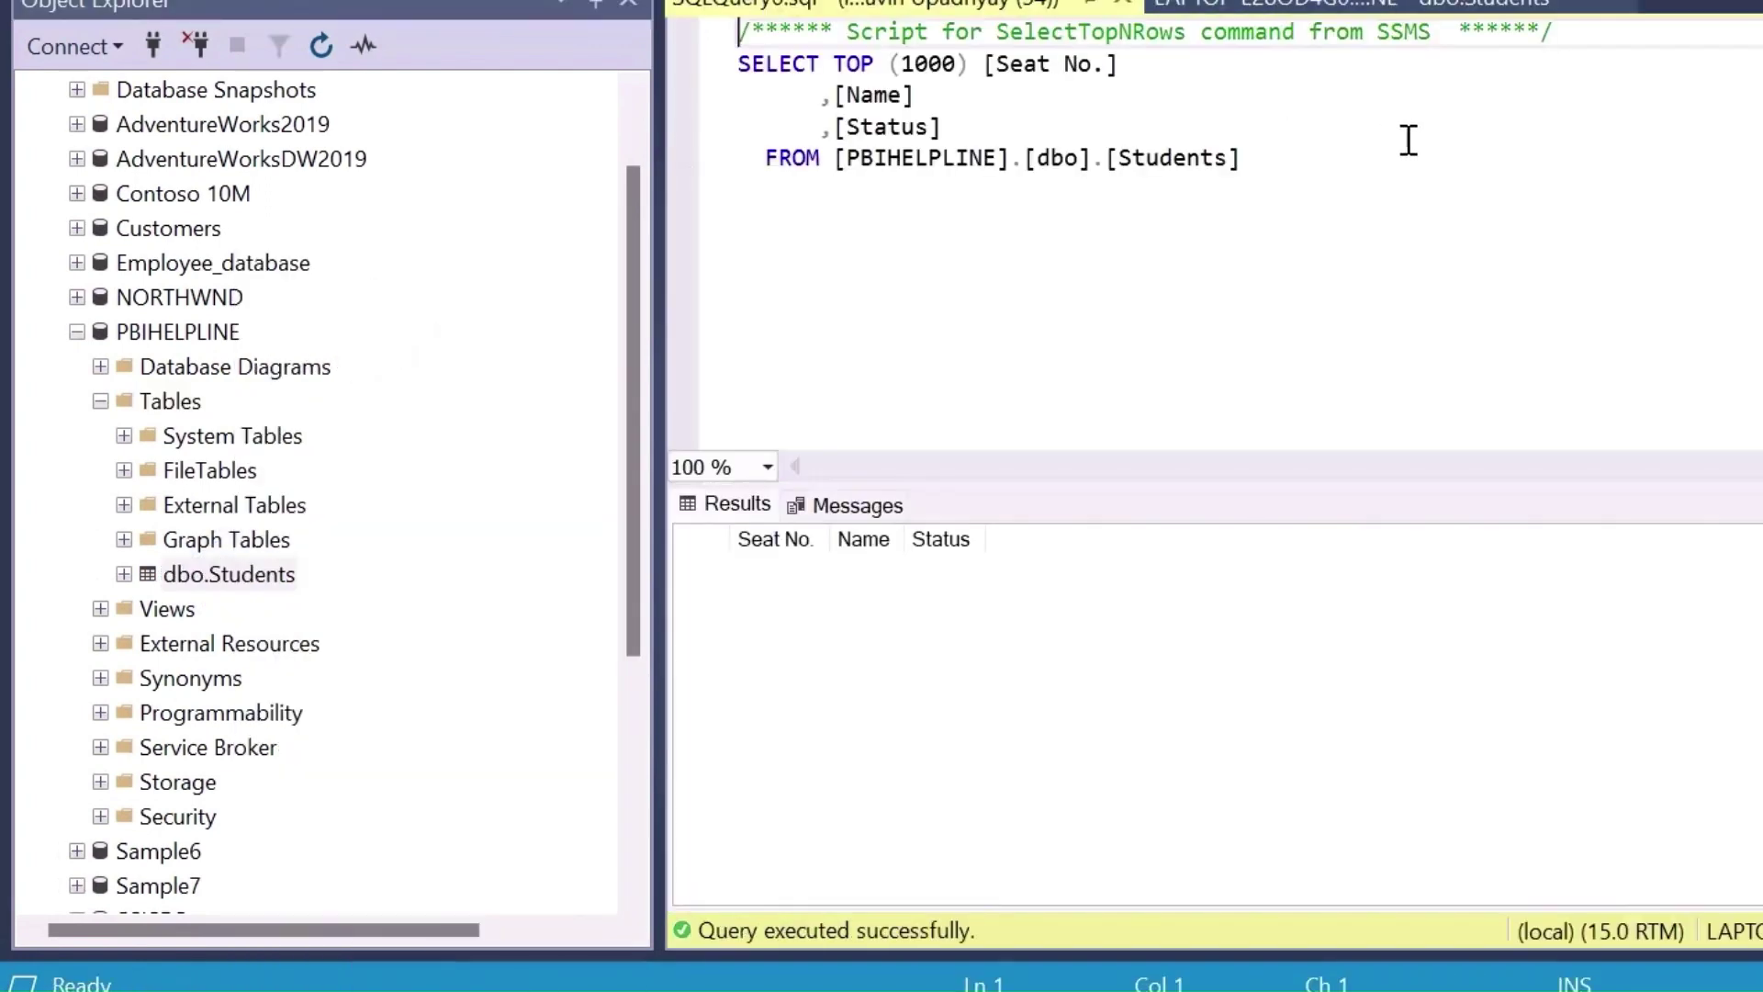
left_click(1292, 160)
key("Return")
key("Return")
type("insert into students")
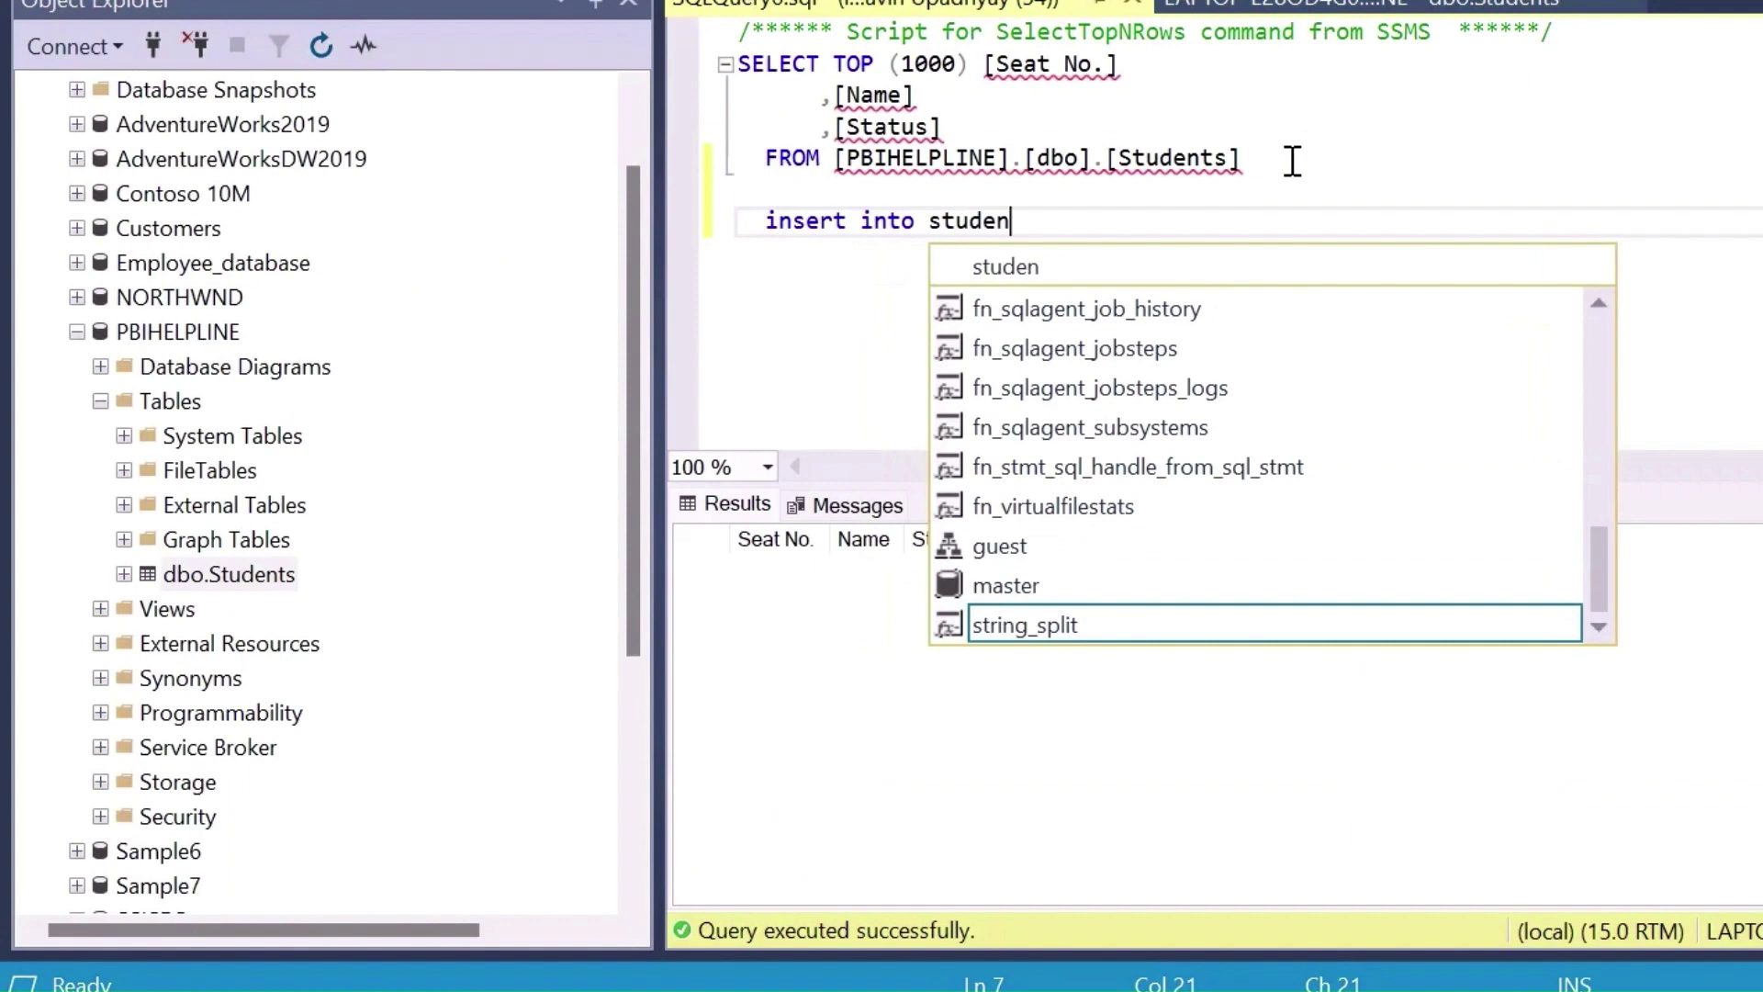
key("Return")
type("values (1, 'Jhon',1")
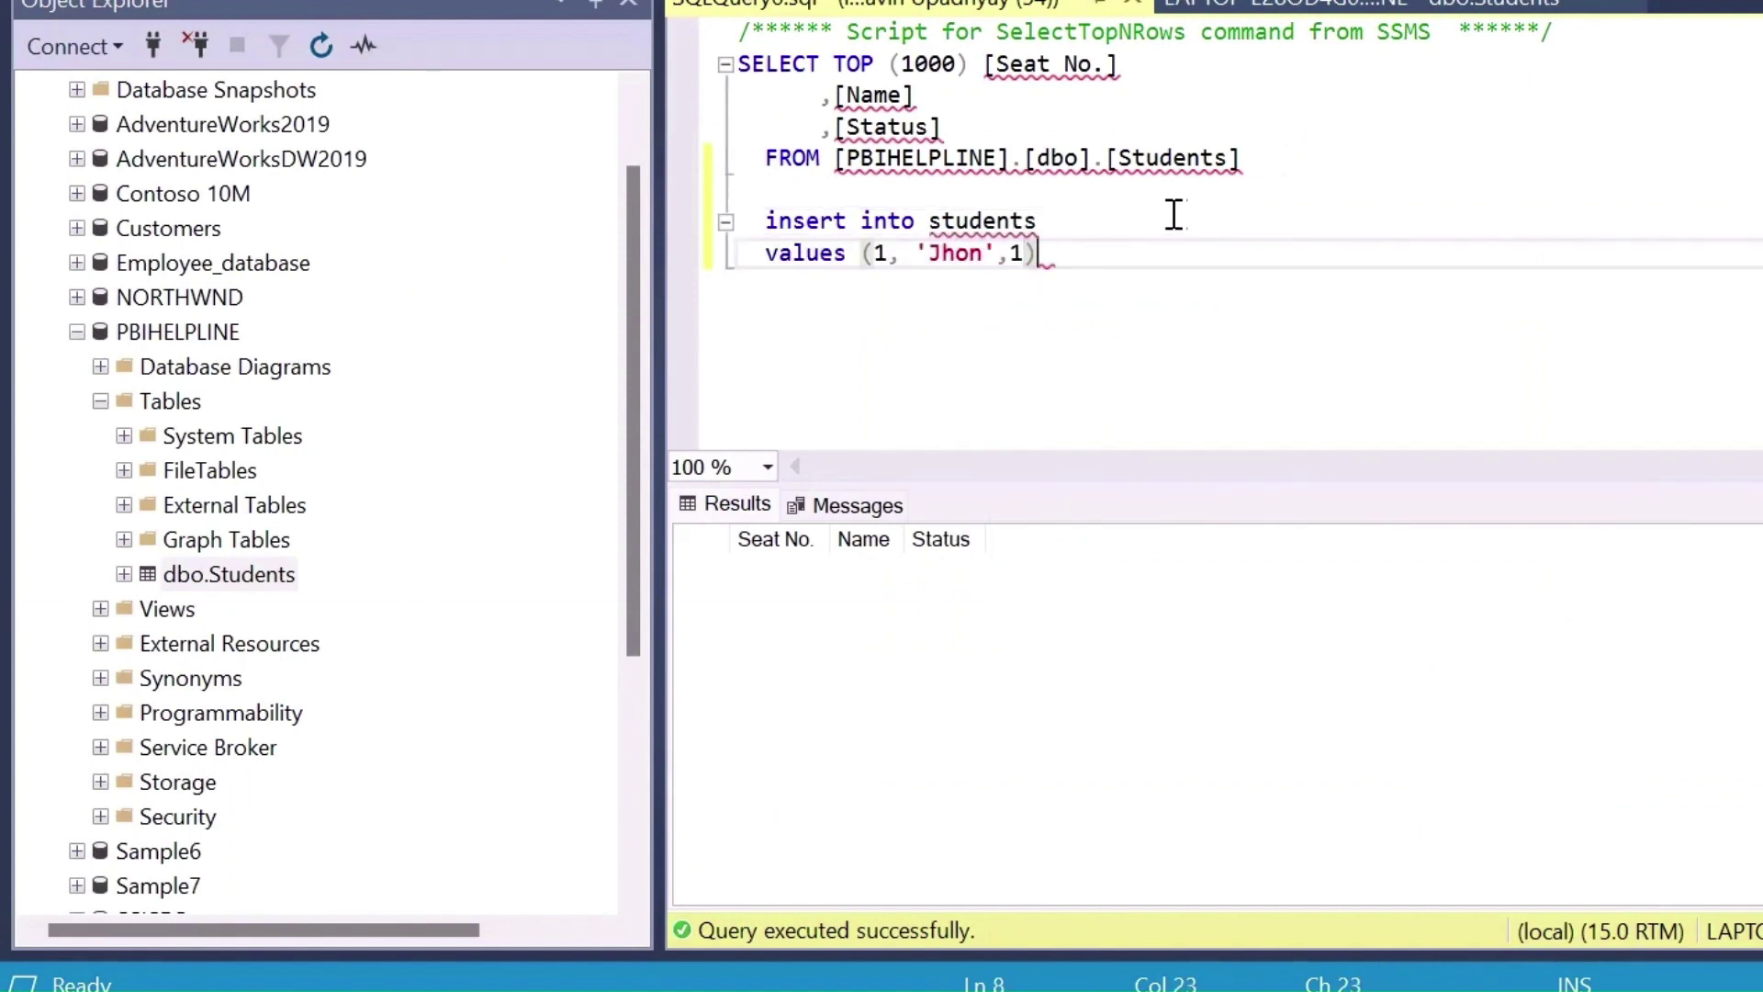
Step: Run the INSERT, then rerun the SELECT to confirm the new row
left_click_drag(1129, 255, 695, 234)
key("F5")
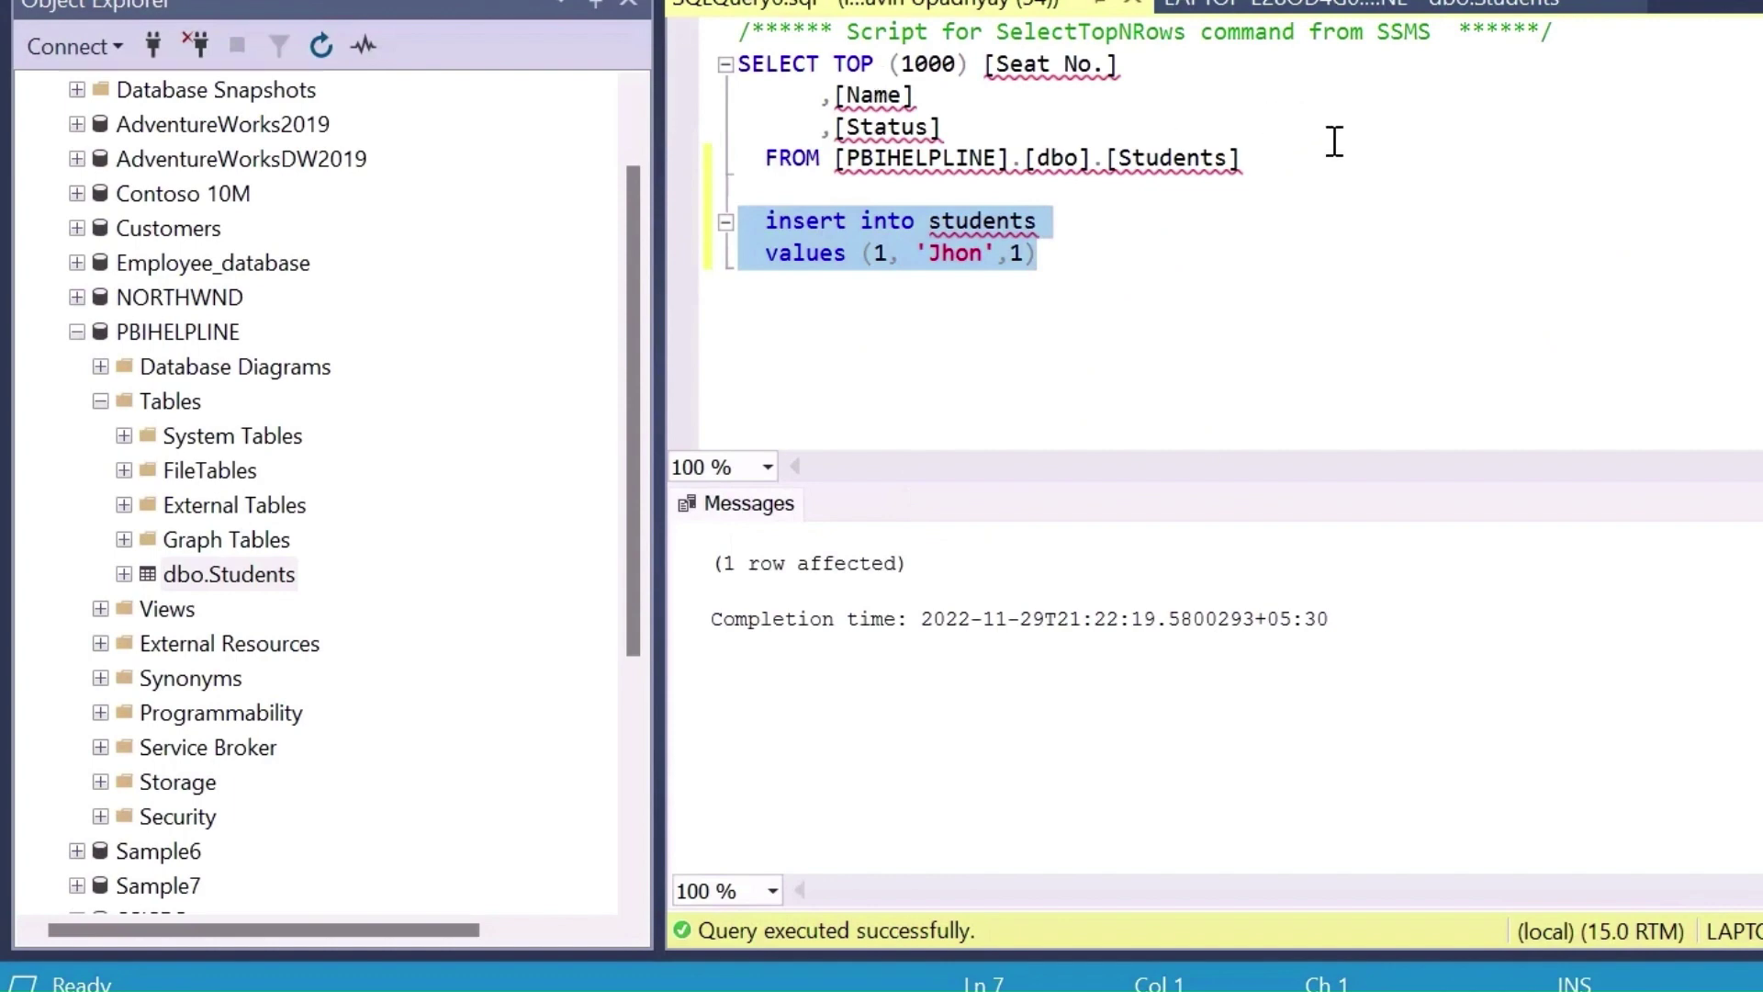
left_click_drag(1322, 193, 725, 59)
key("F5")
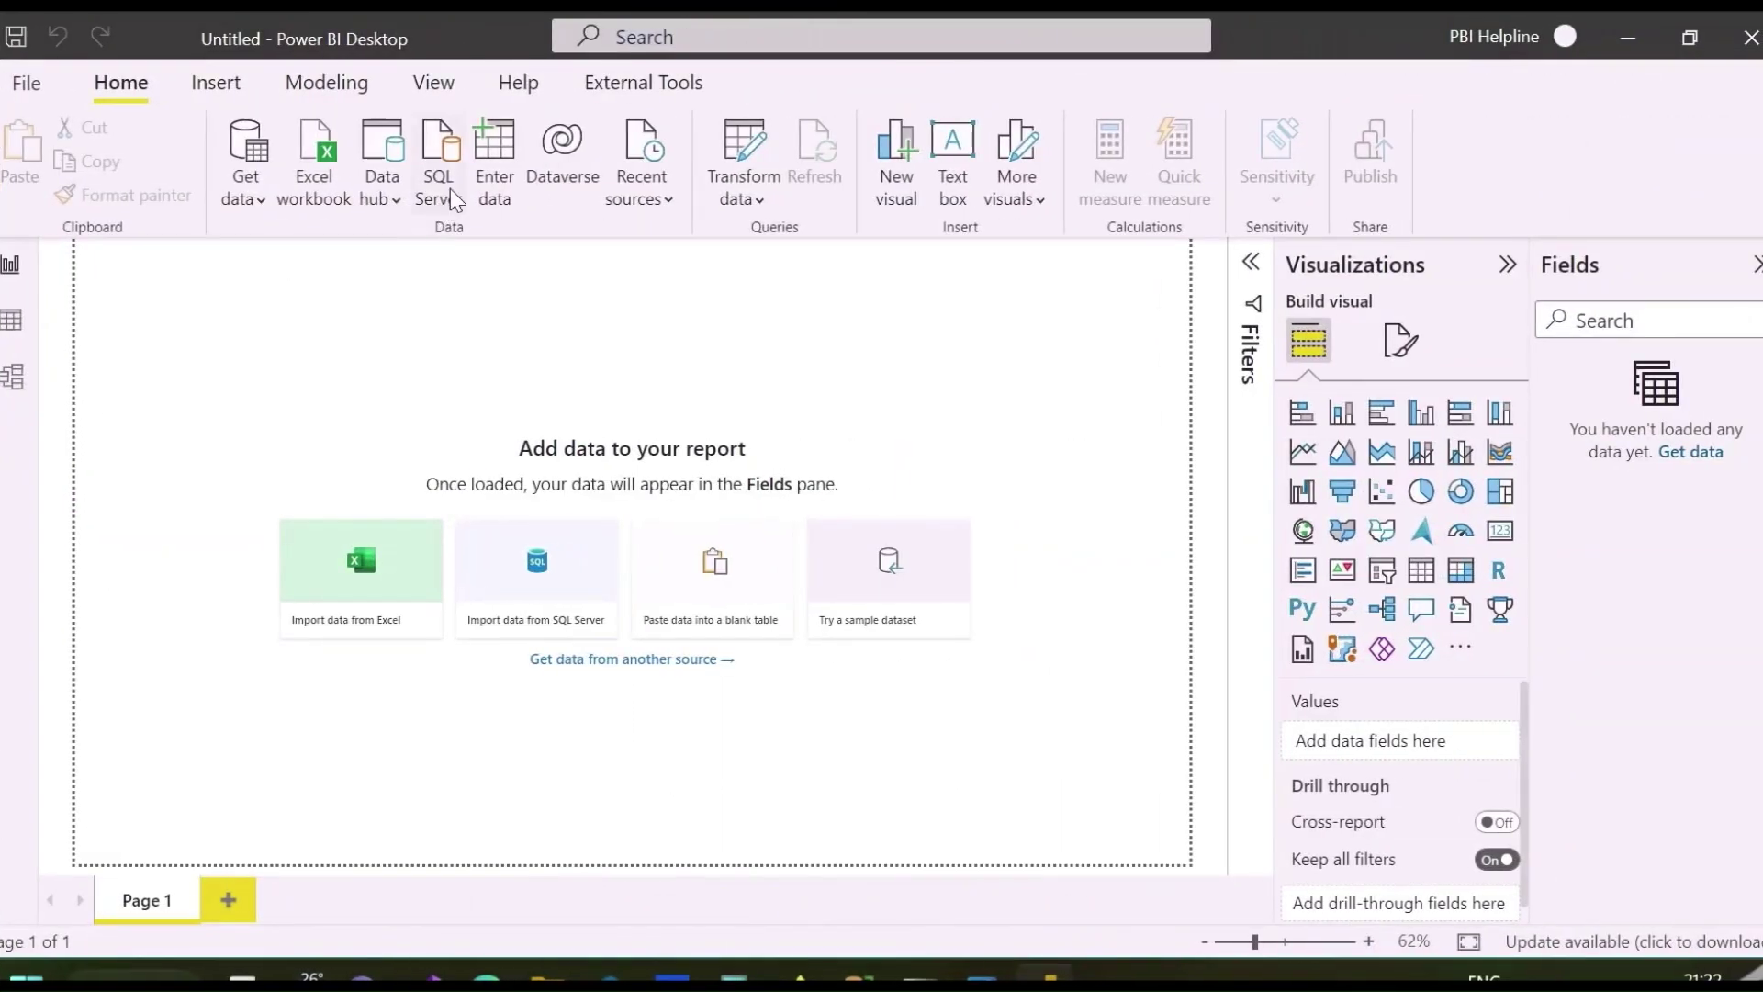
Step: Connect to the PBIHELPLINE SQL Server database via DirectQuery and load the Students table
left_click(450, 189)
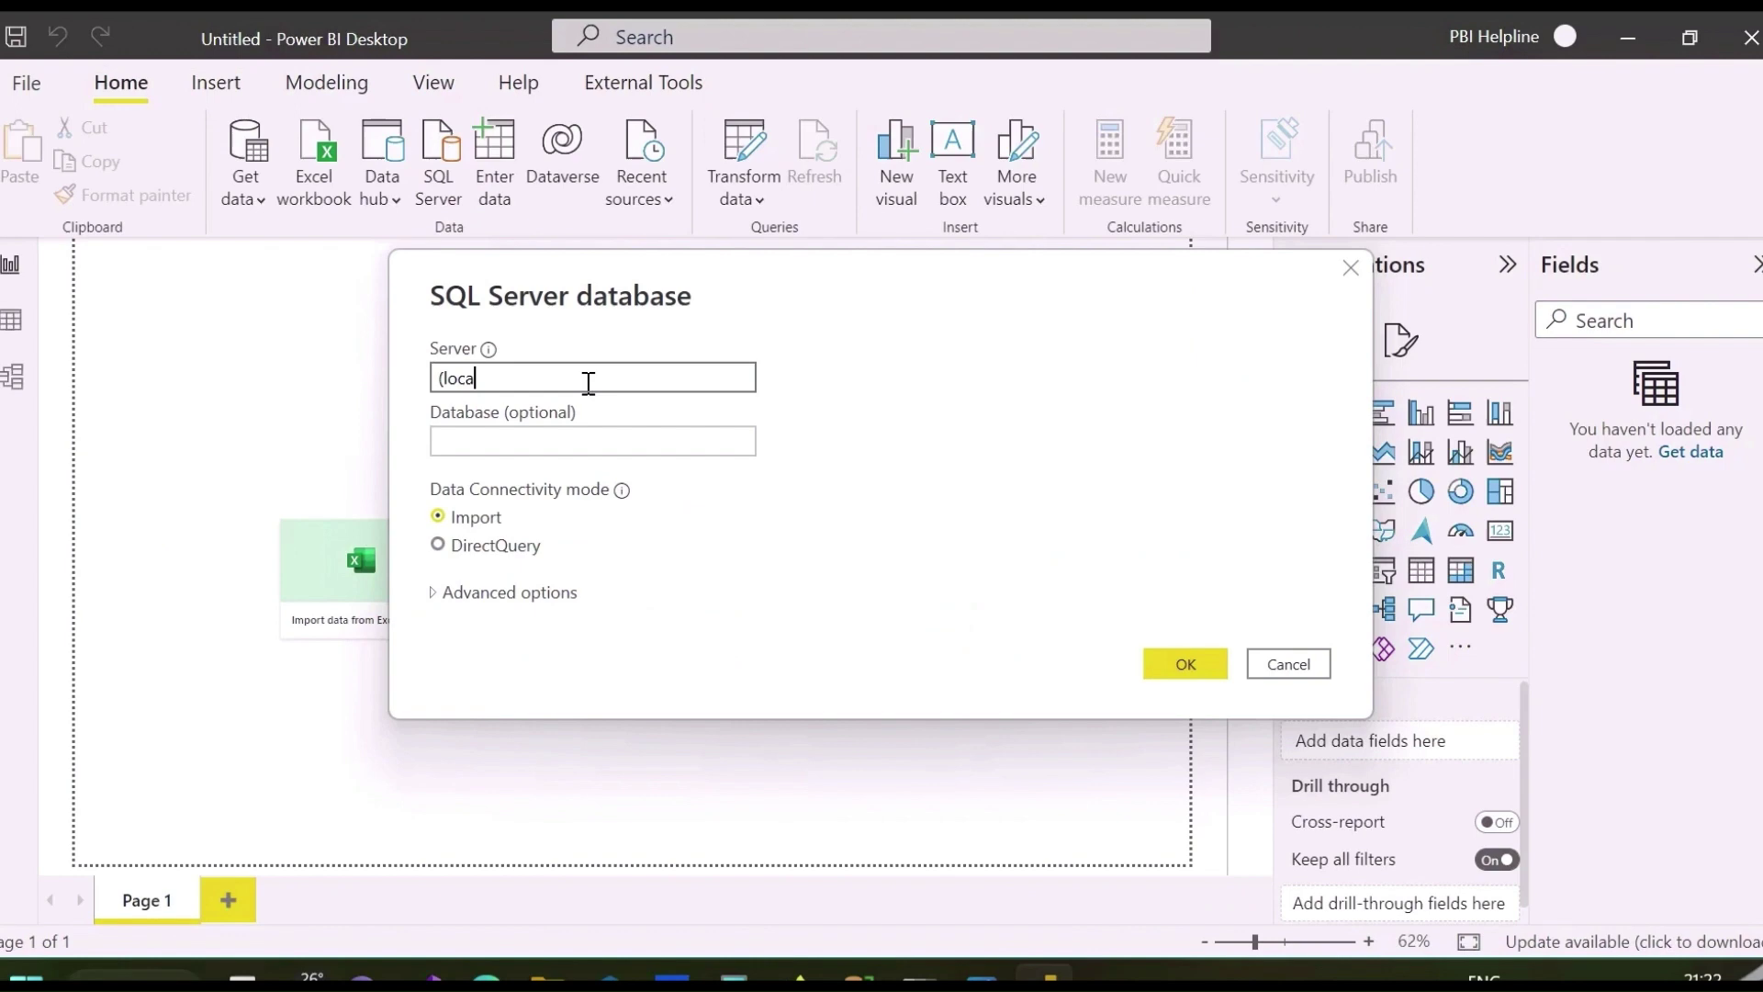
left_click(586, 429)
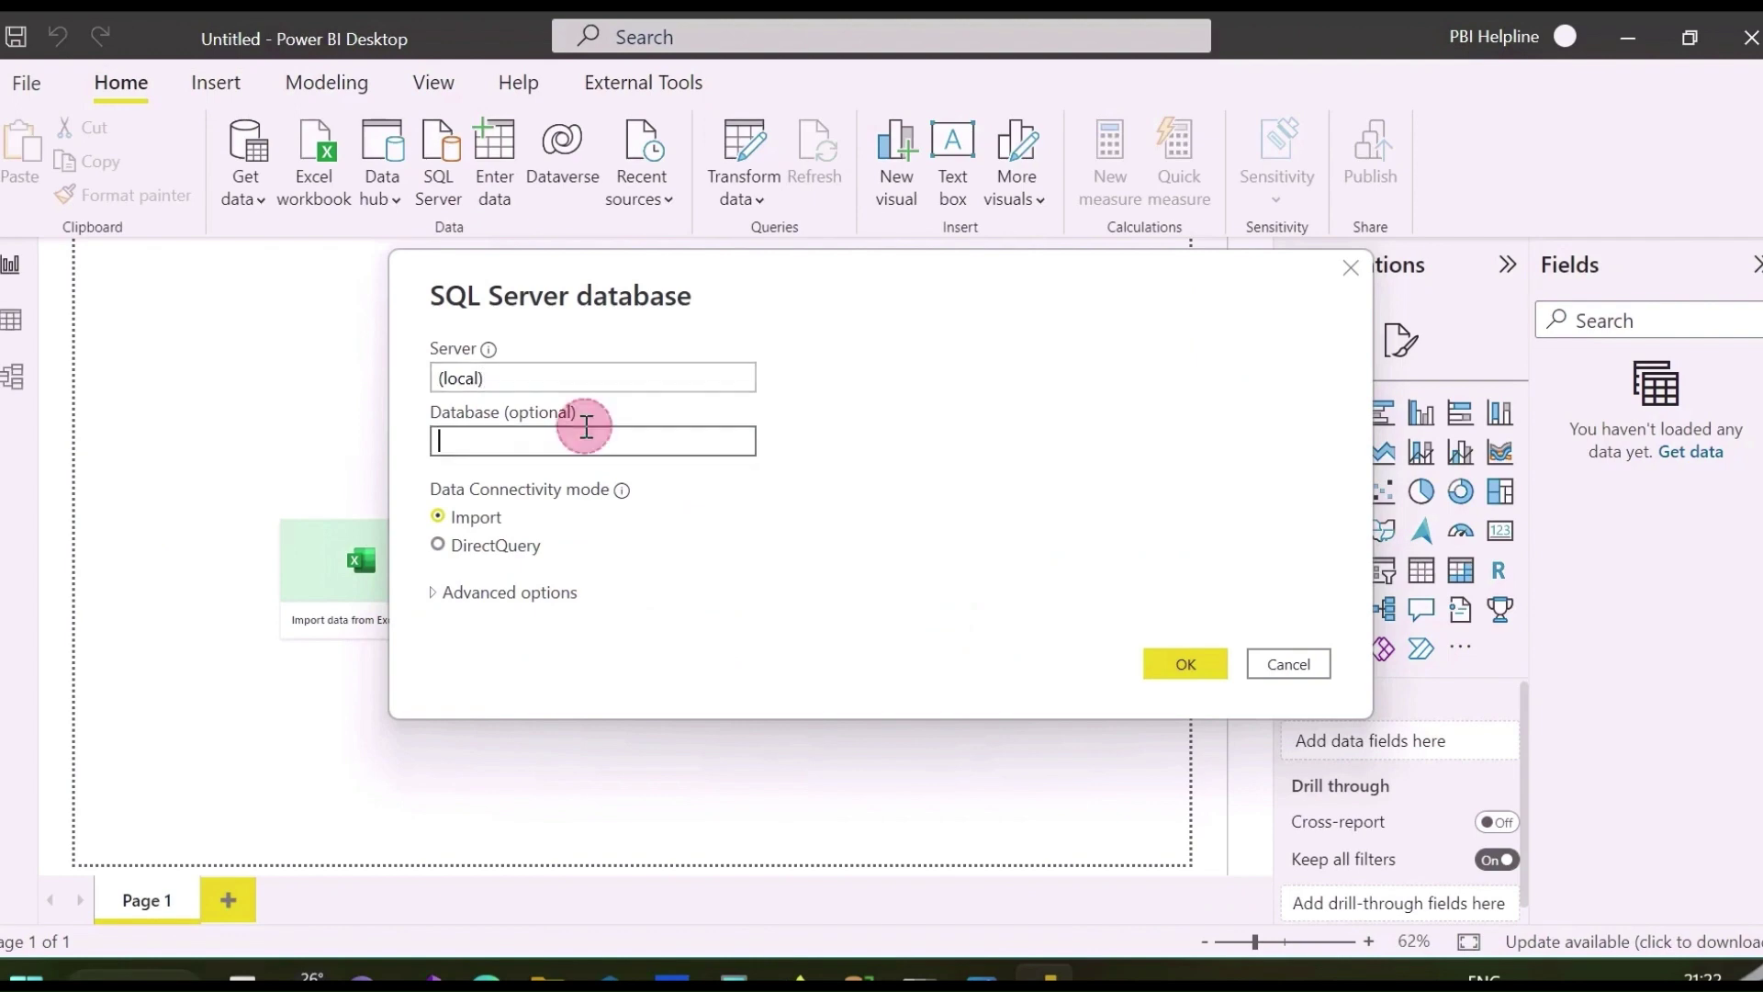
type("PBIHELPLINE")
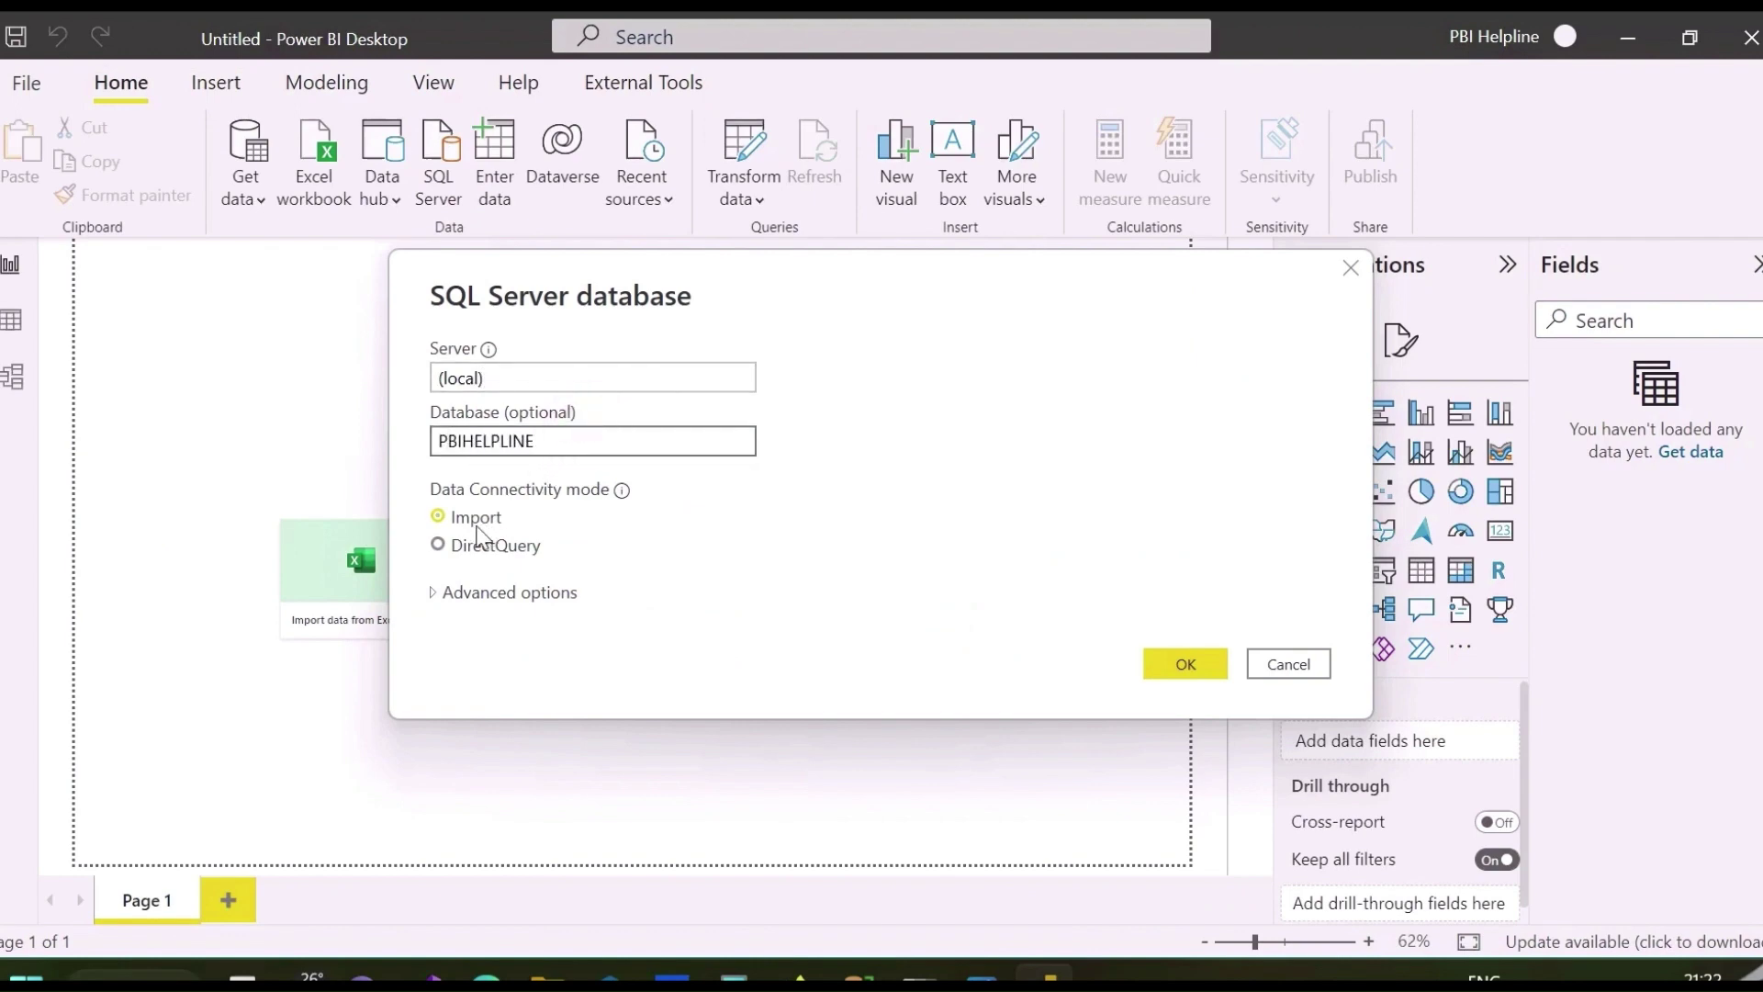
left_click(452, 543)
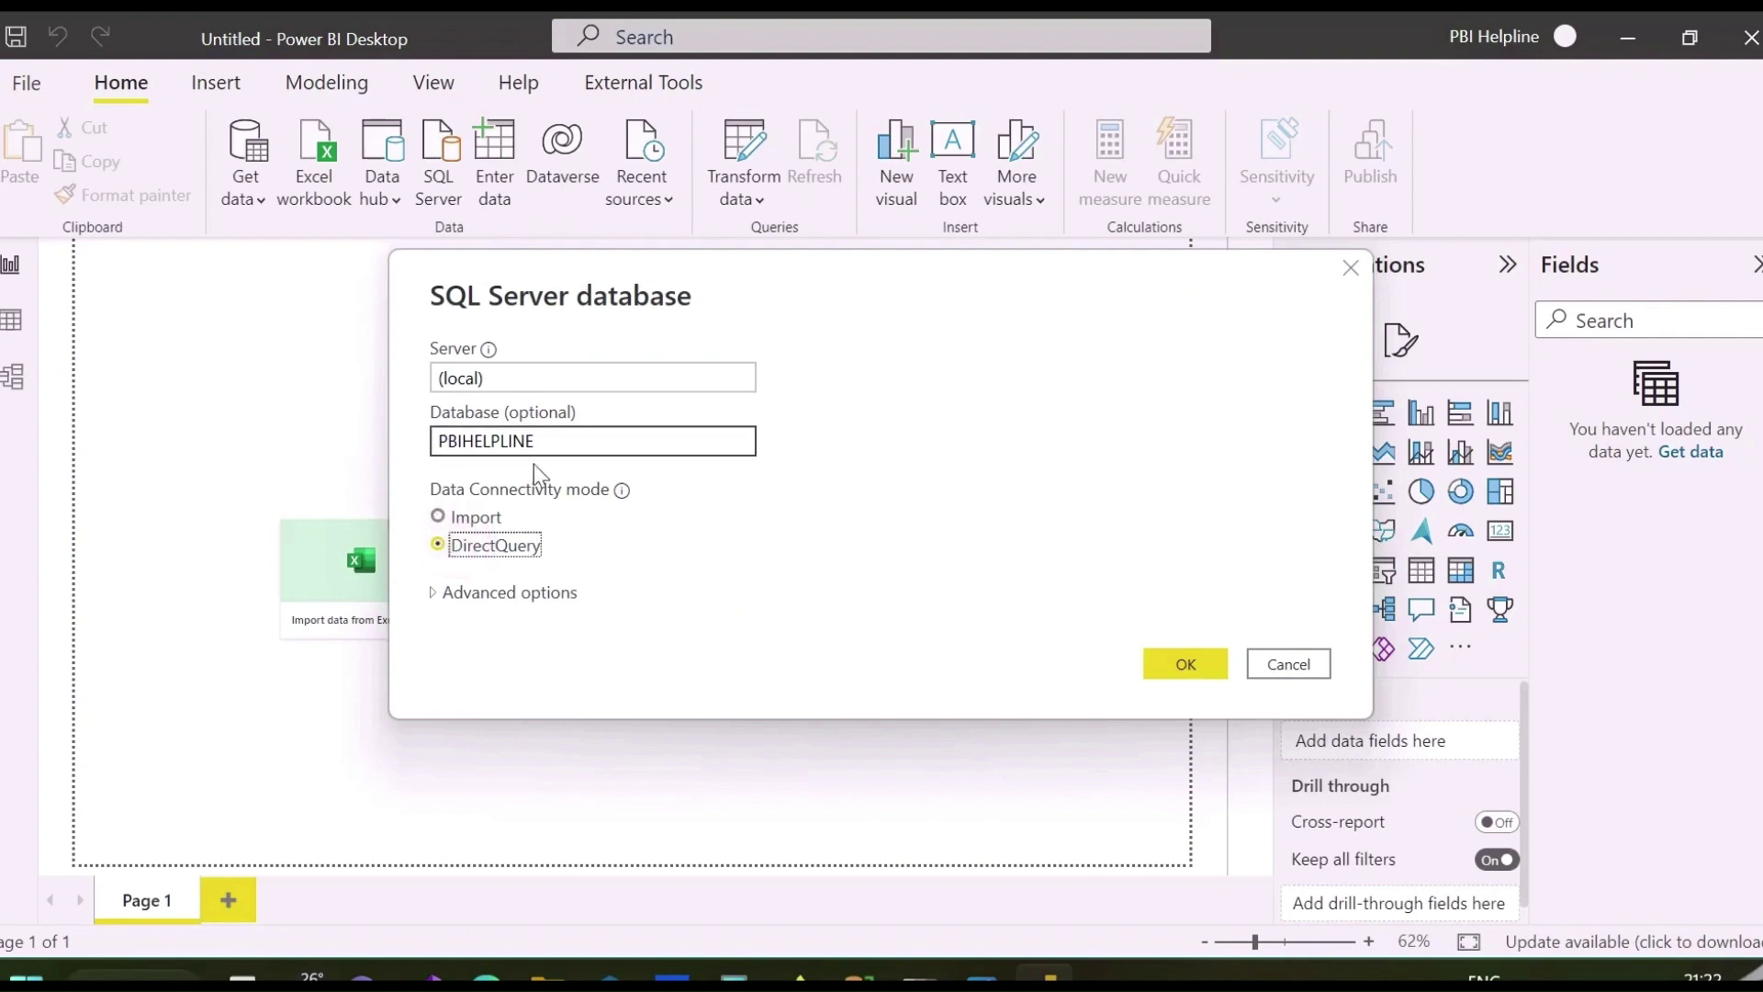
left_click(1176, 663)
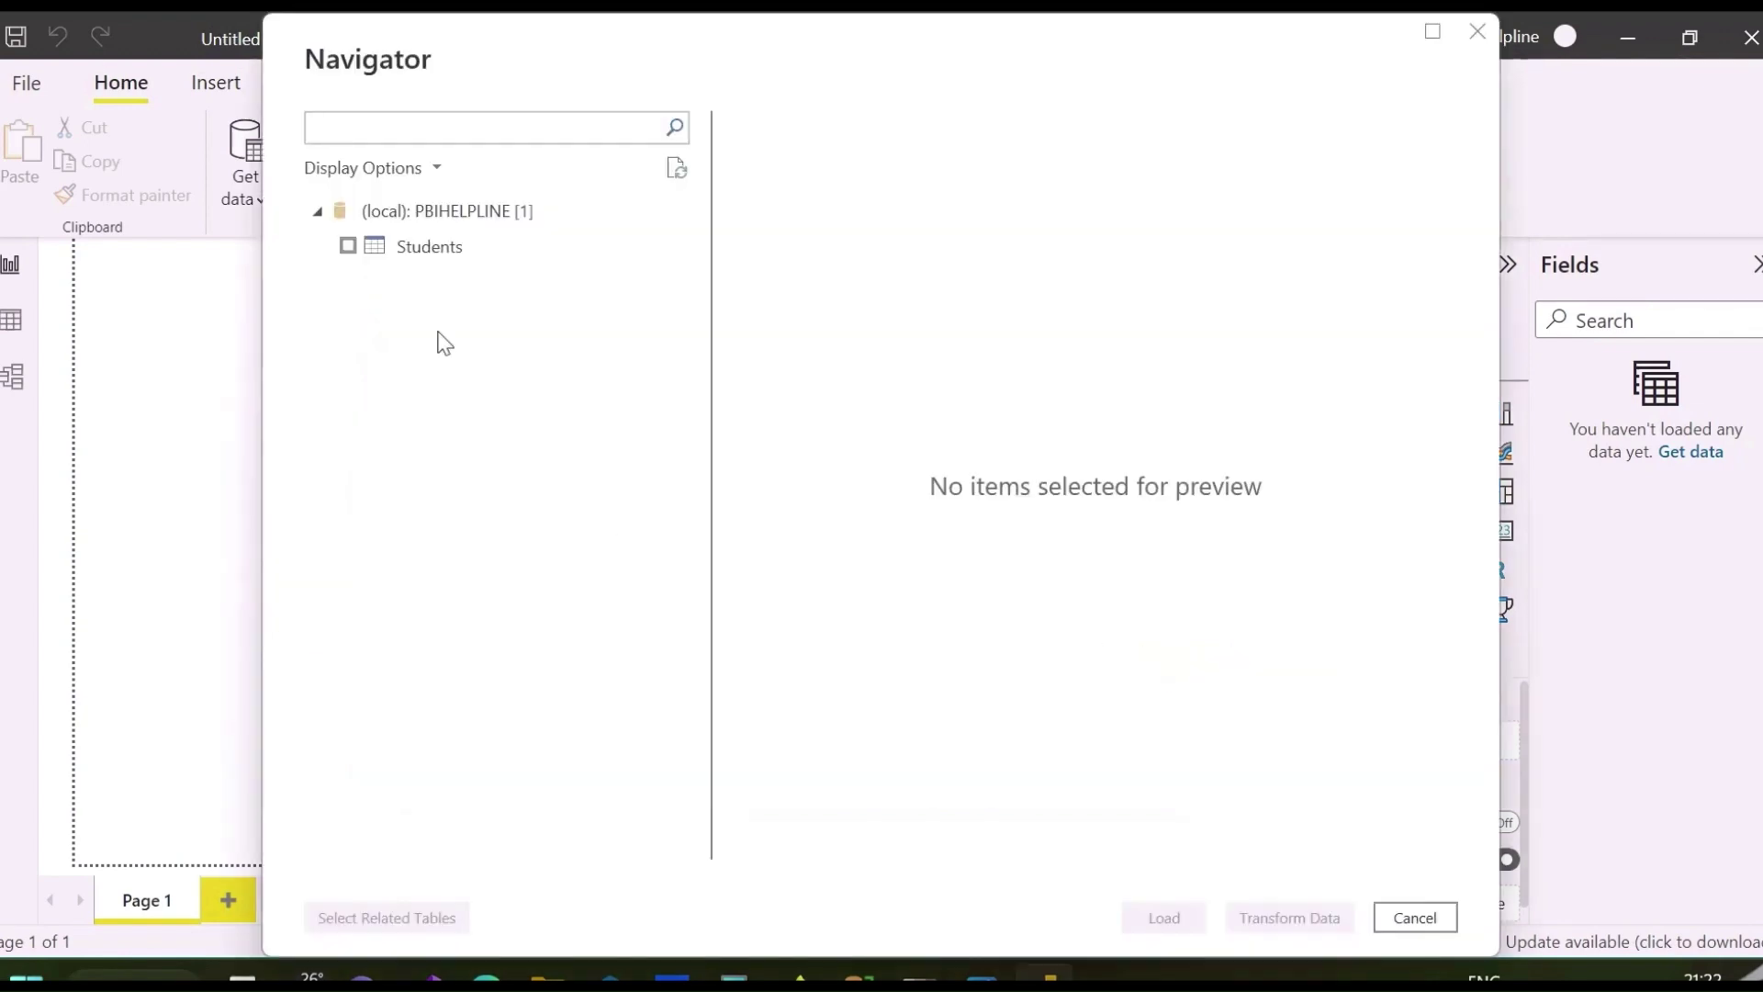
left_click(346, 245)
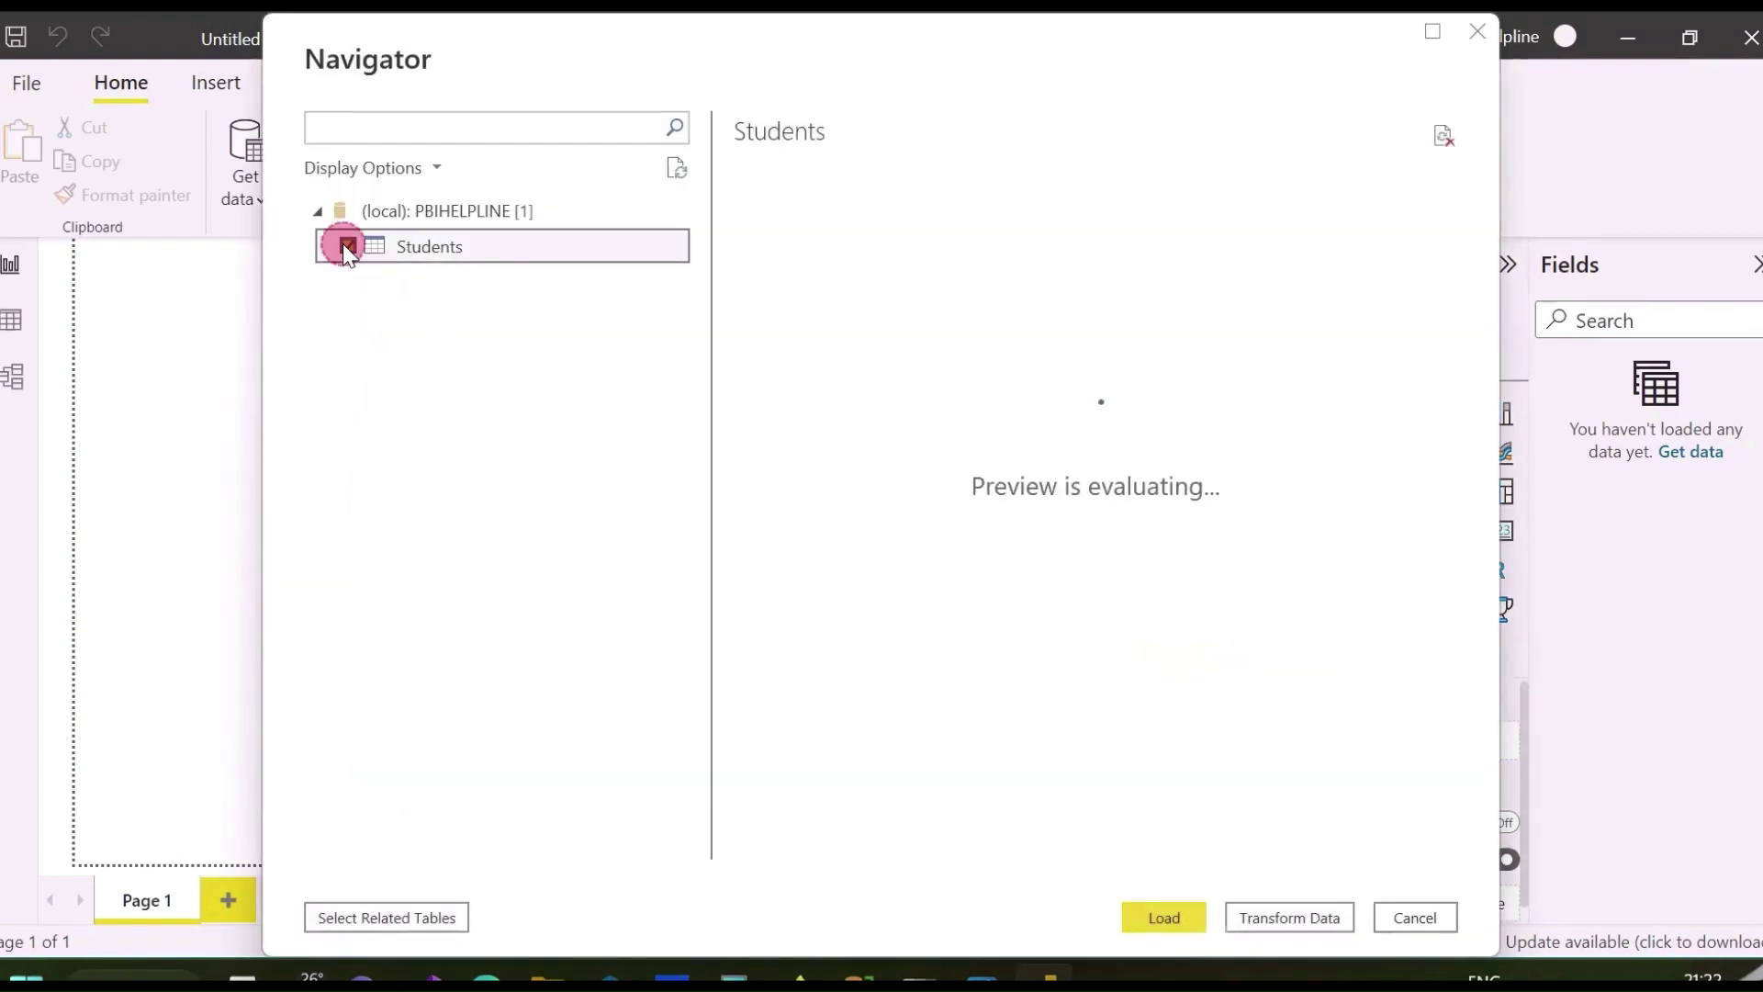
left_click(1184, 925)
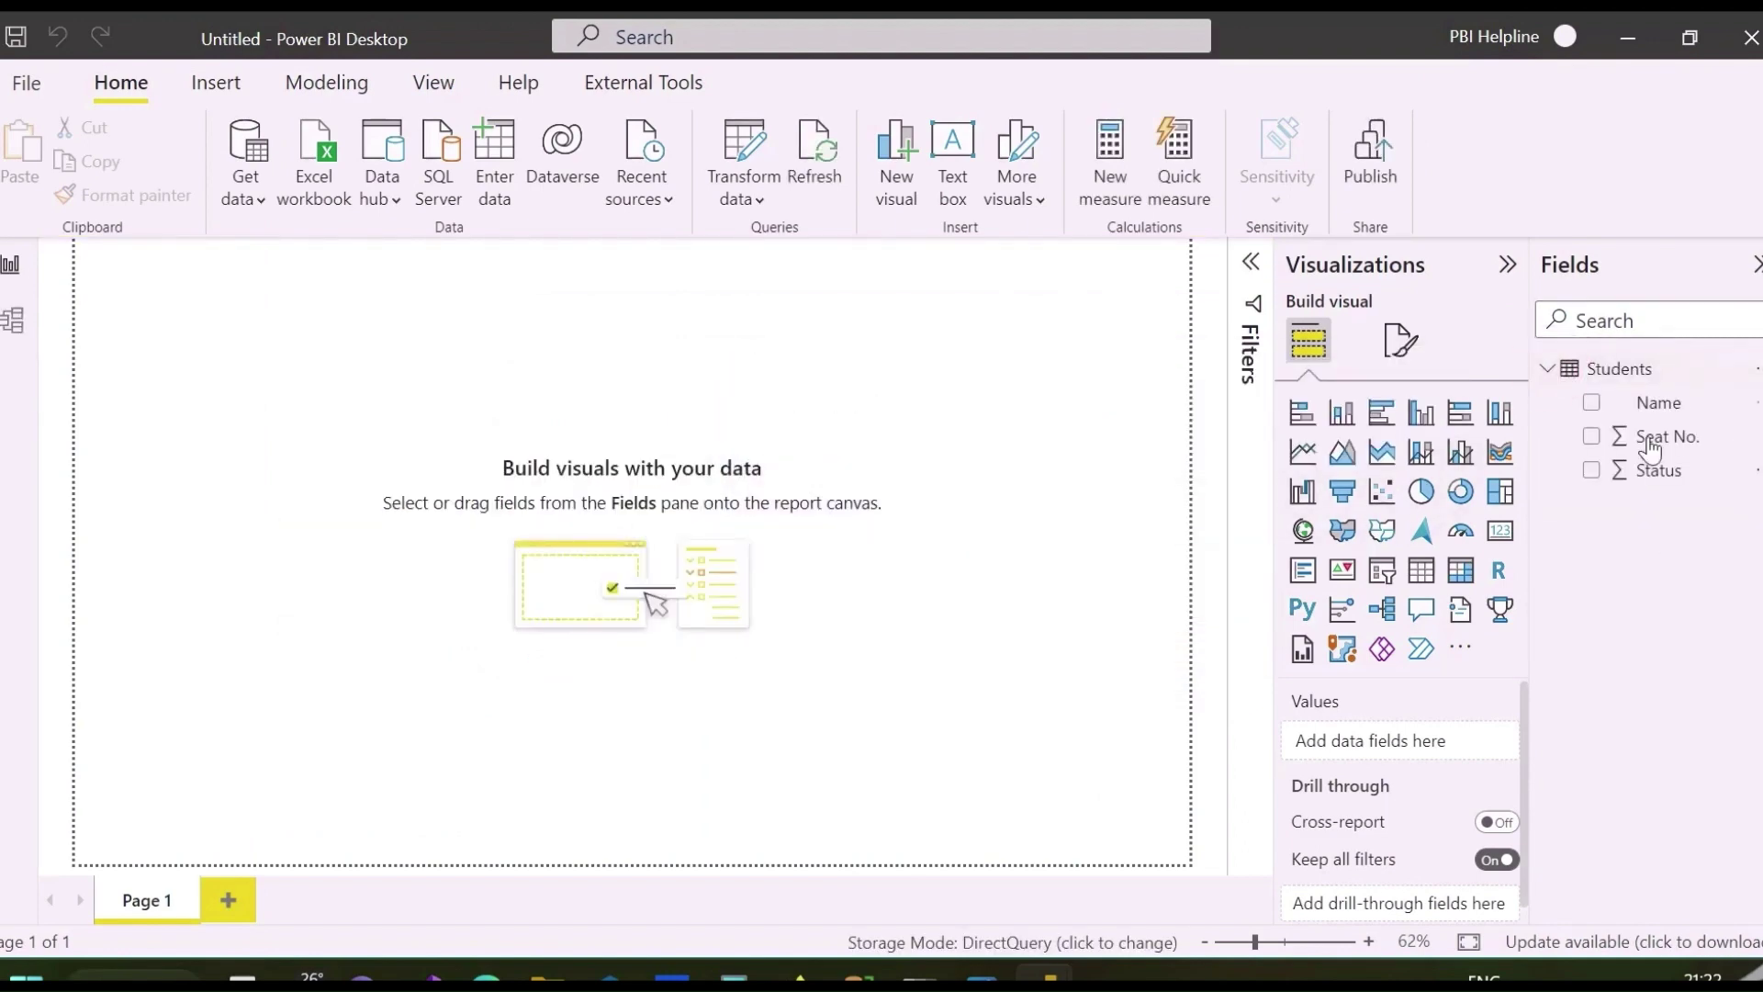
Step: Search the visuals store for 'synop' and open the Synoptic Panel by OKViz details
left_click(1460, 647)
left_click(1528, 662)
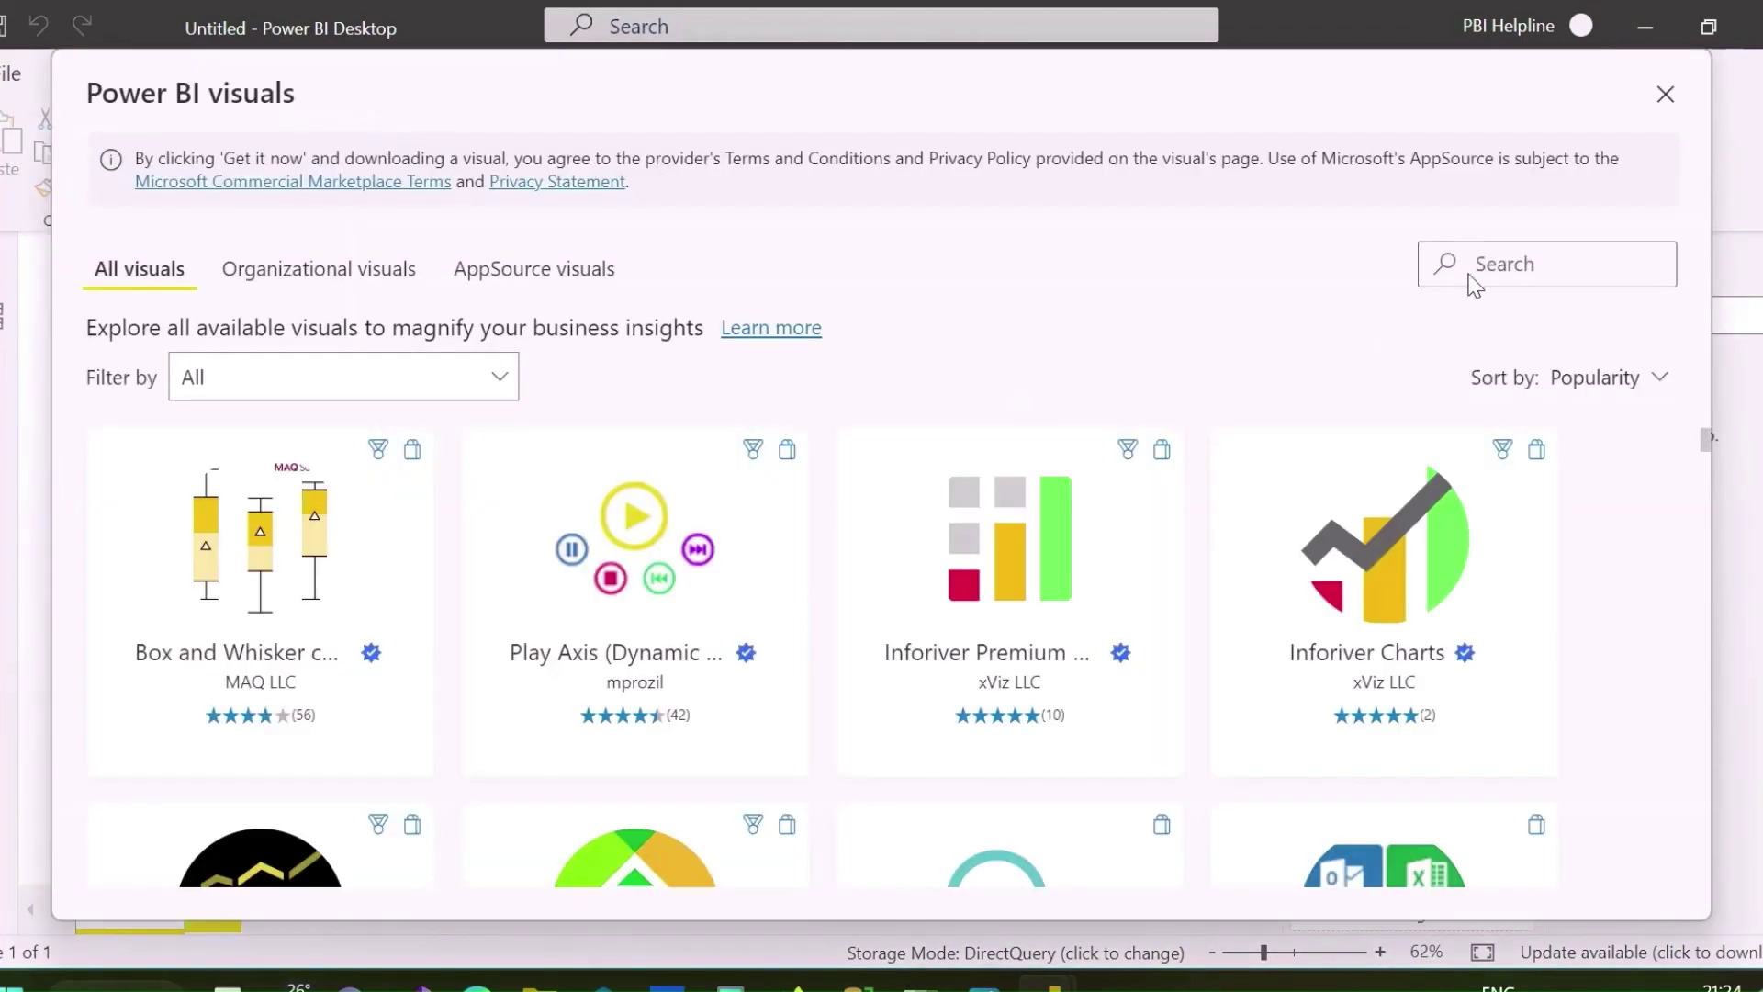
left_click(1497, 265)
type("synopt")
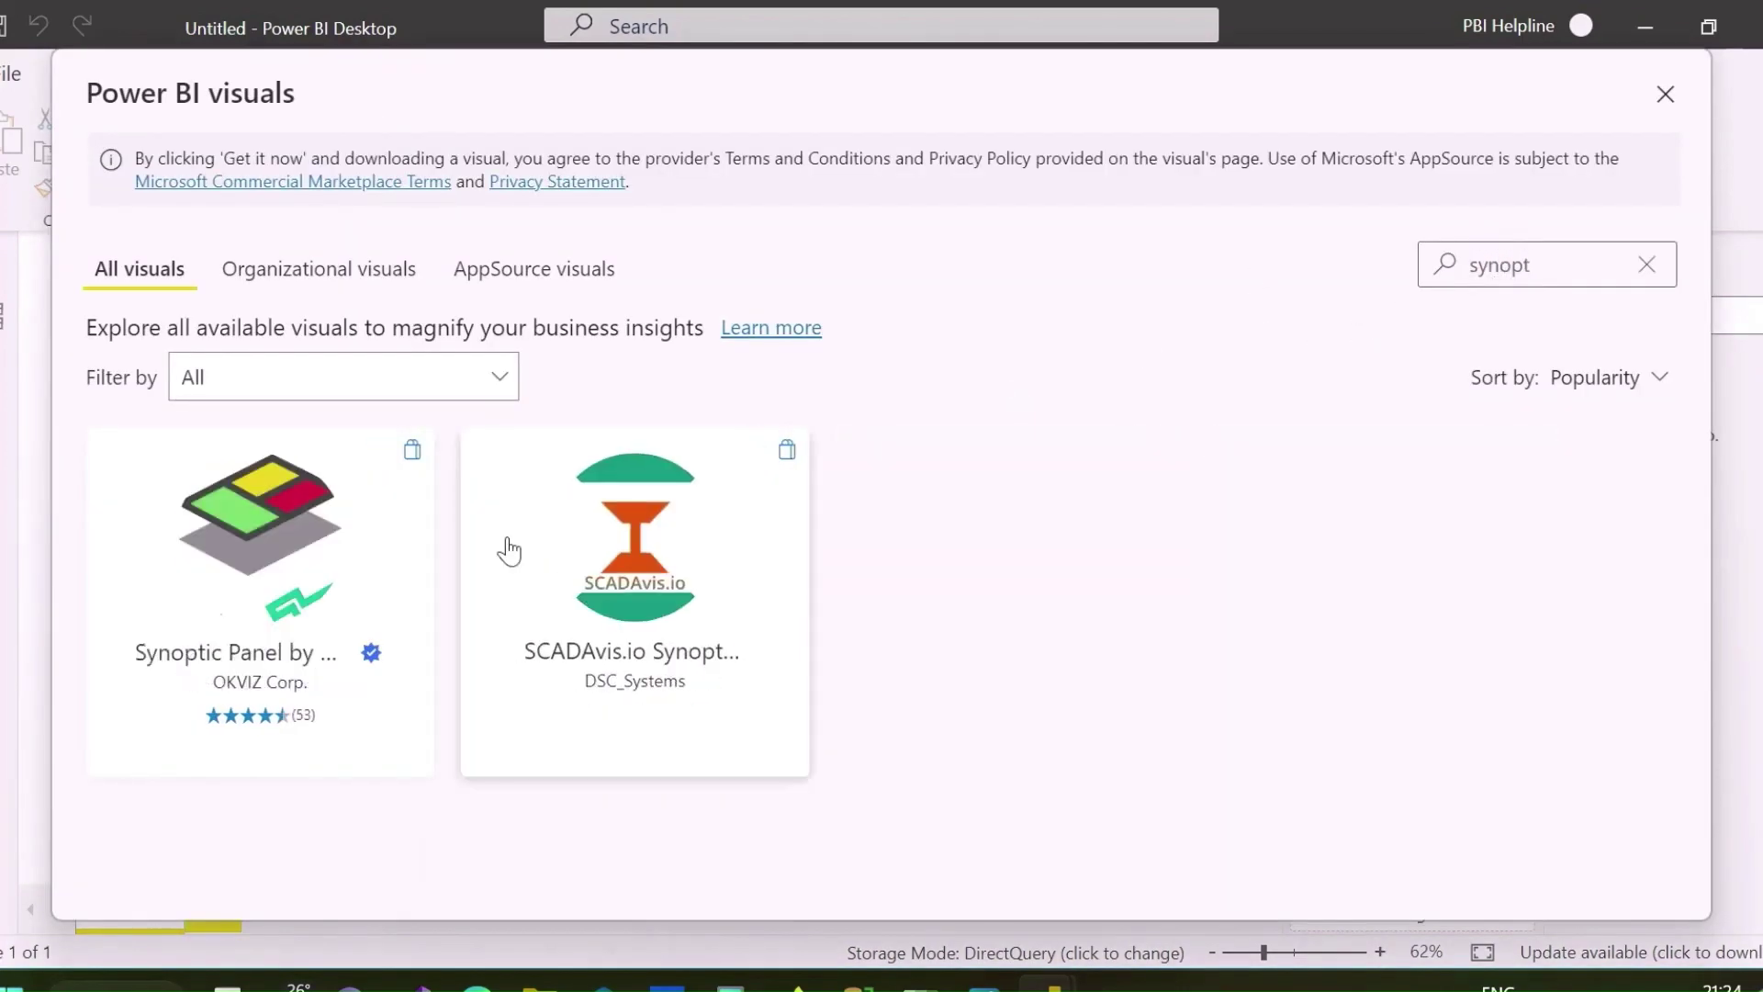
left_click(353, 514)
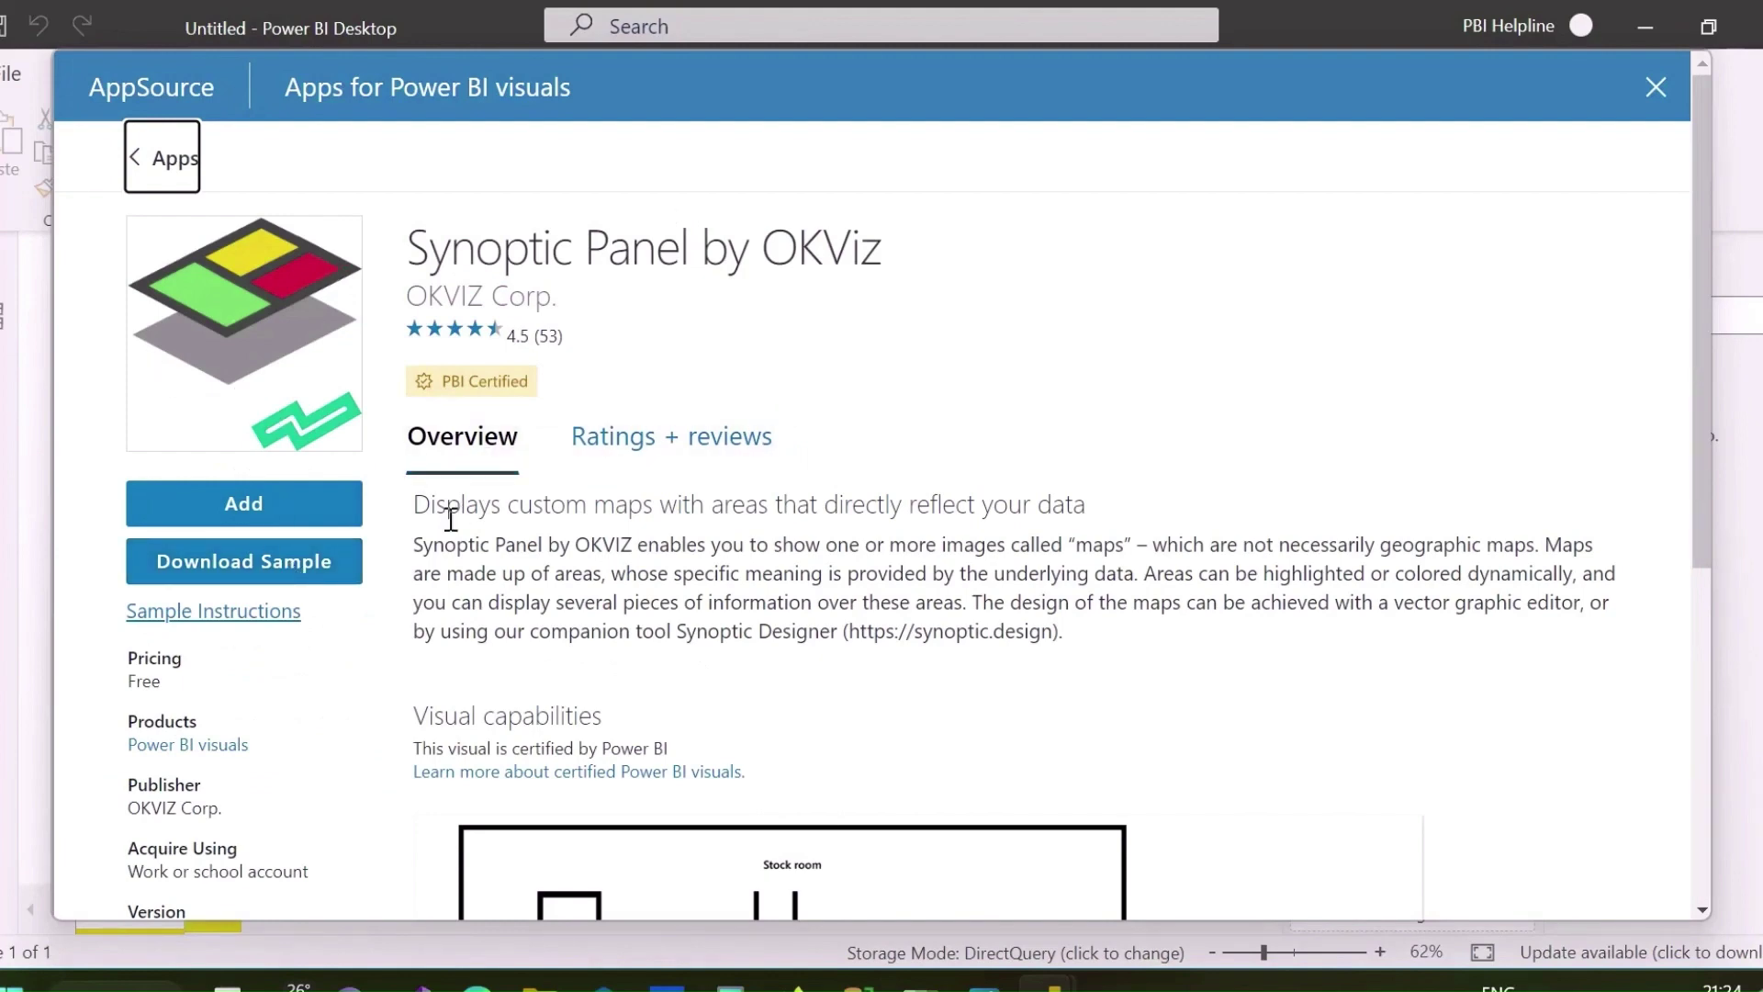
Step: Follow the certified-visual link and highlight the article's opening line about certification
left_click(453, 391)
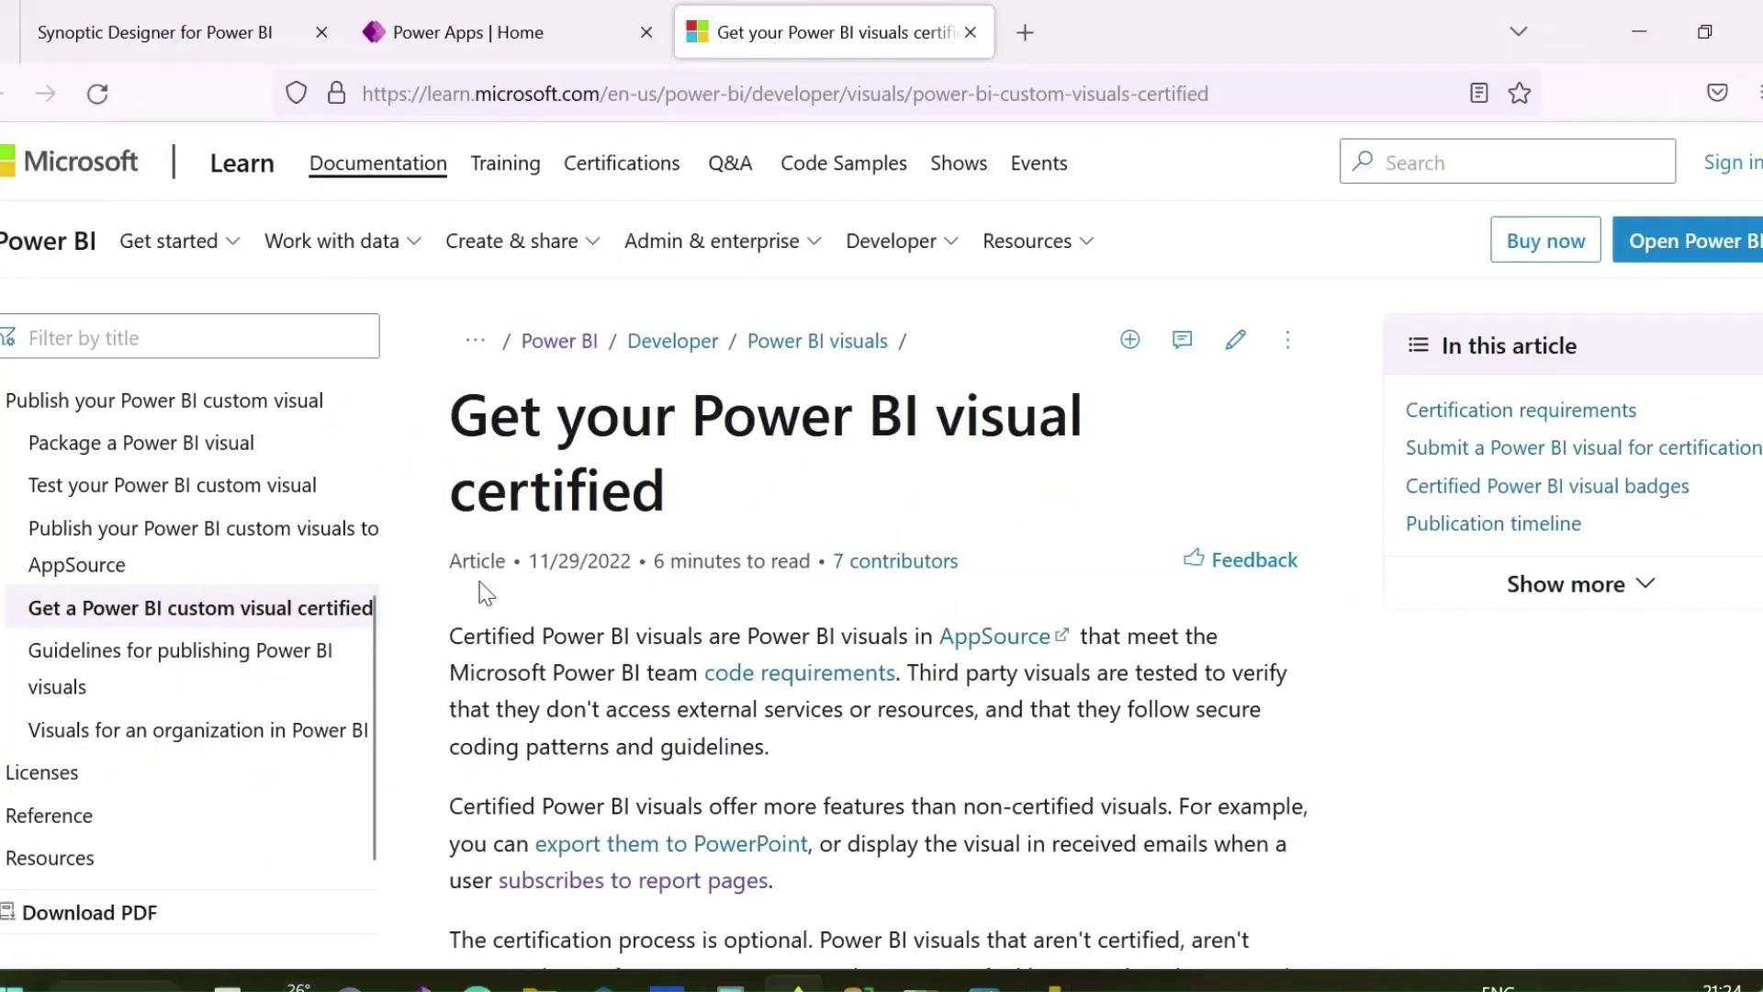
left_click_drag(445, 638, 1220, 765)
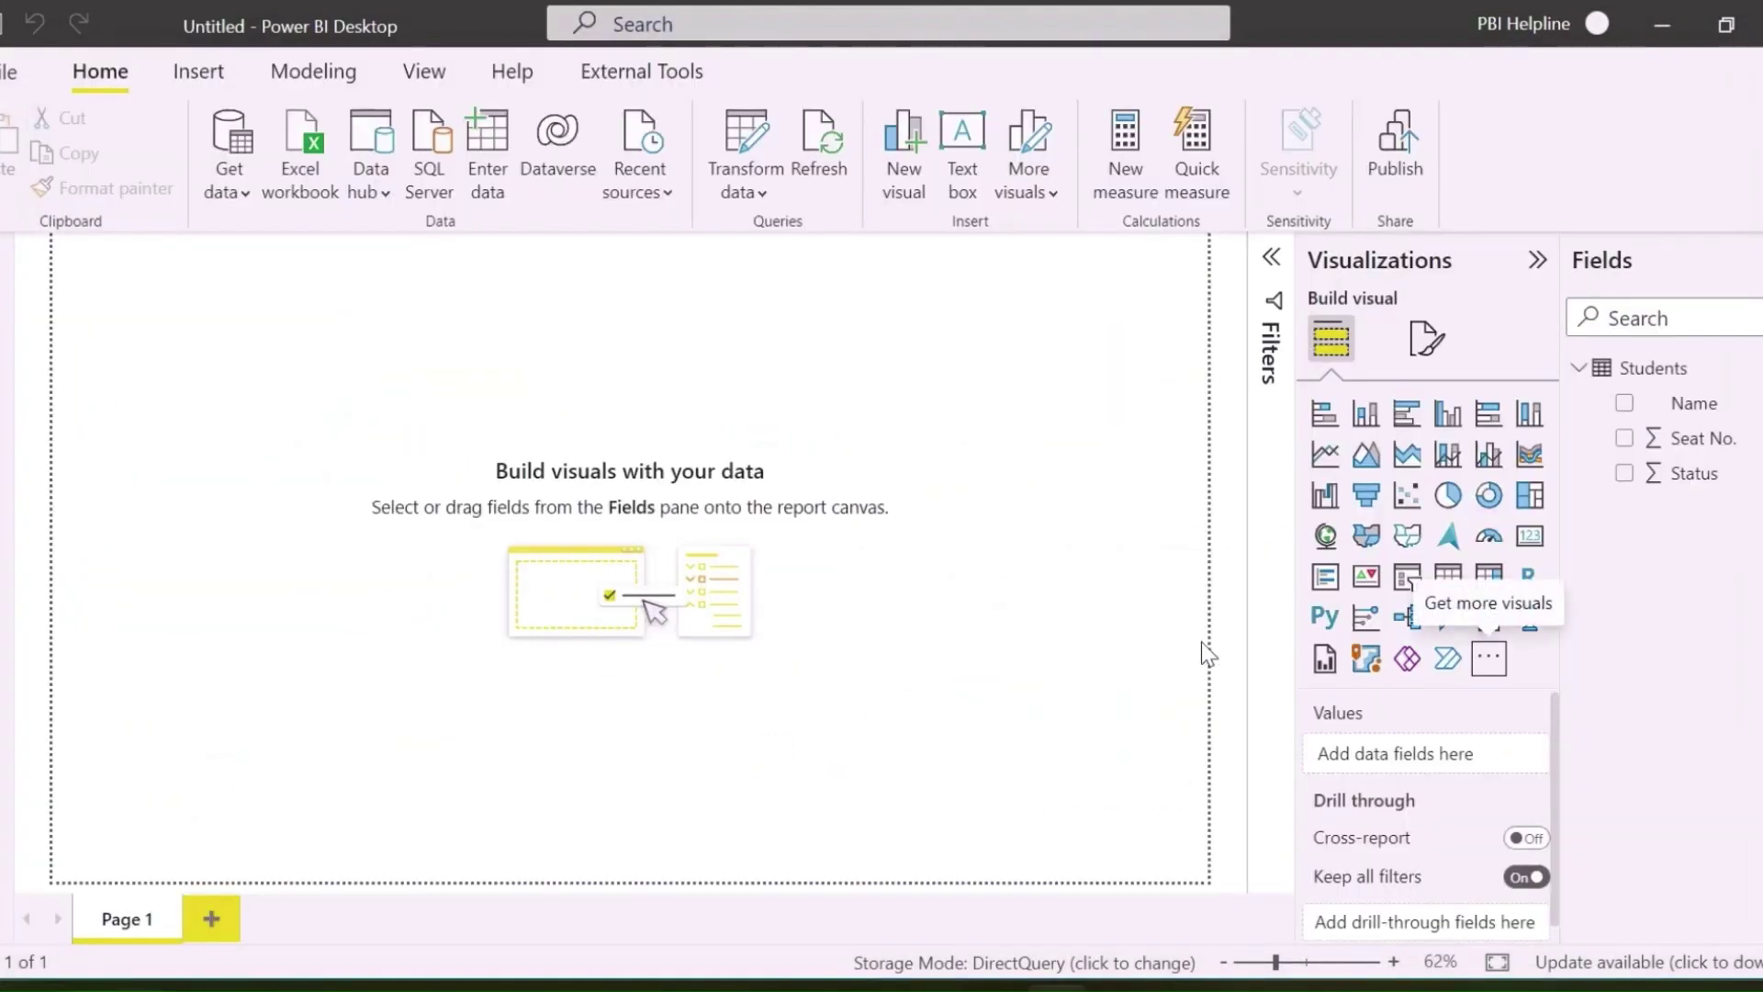
Step: Add an enlarged Synoptic Panel visual to the page bound to Seat No
left_click(1144, 549)
left_click(1324, 710)
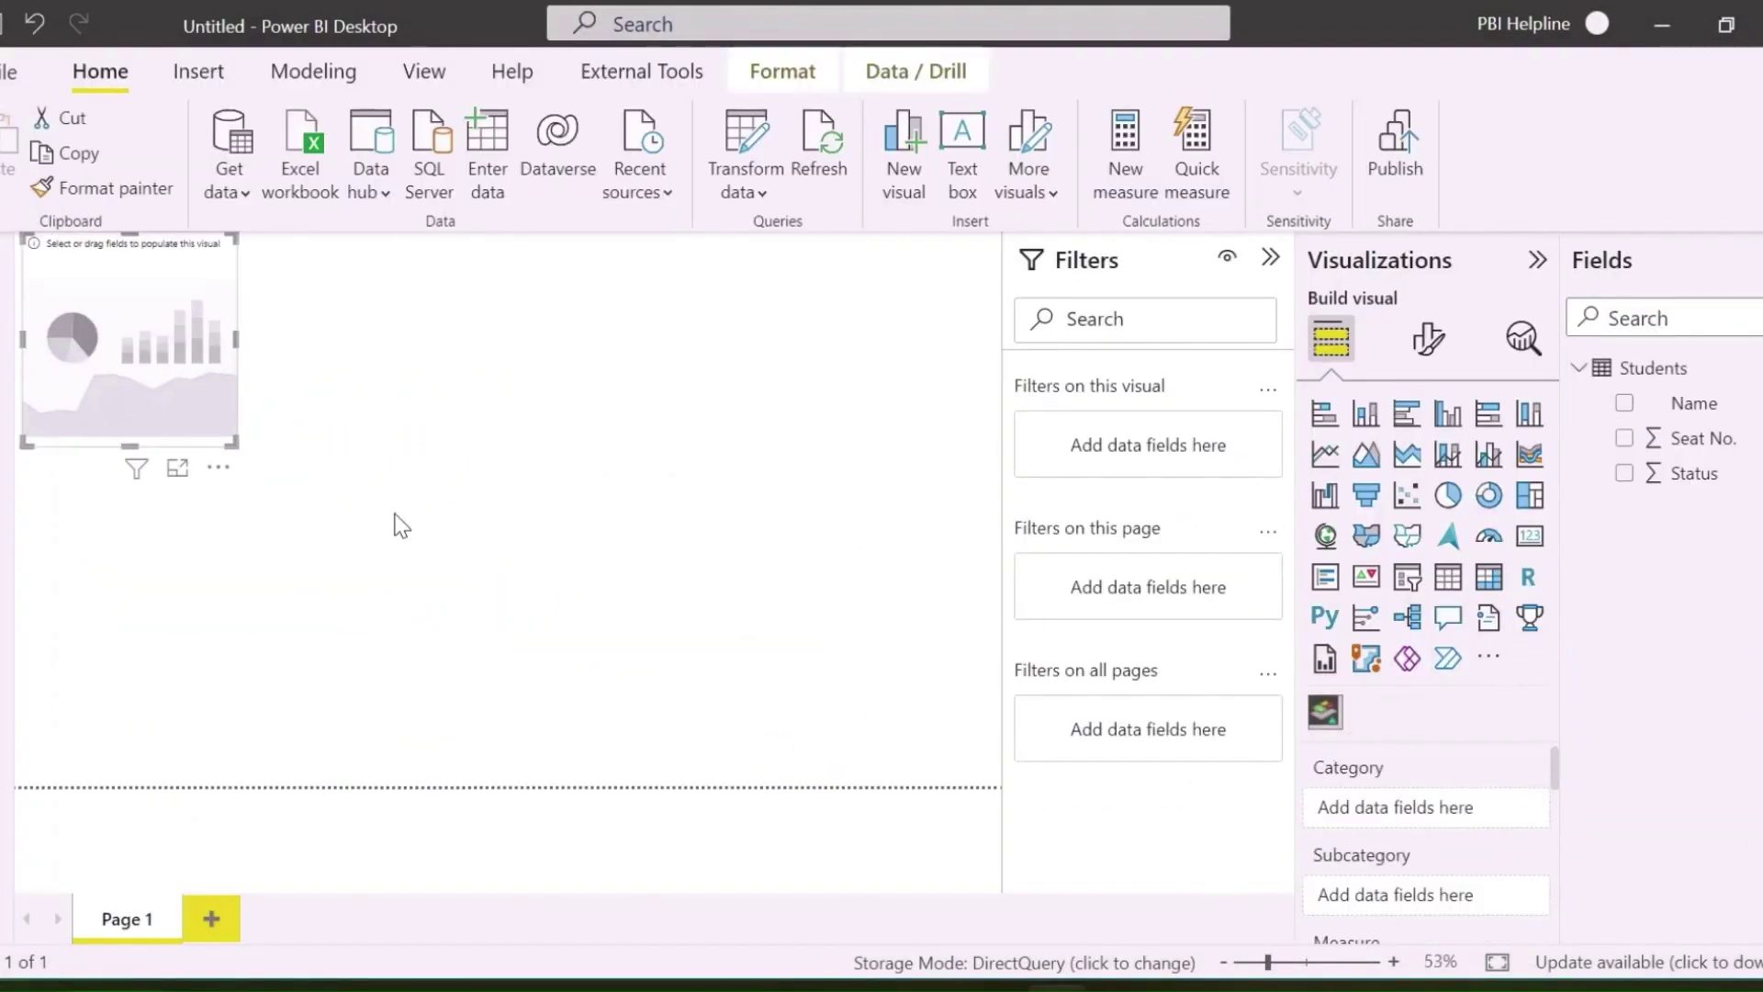
left_click_drag(234, 443, 520, 735)
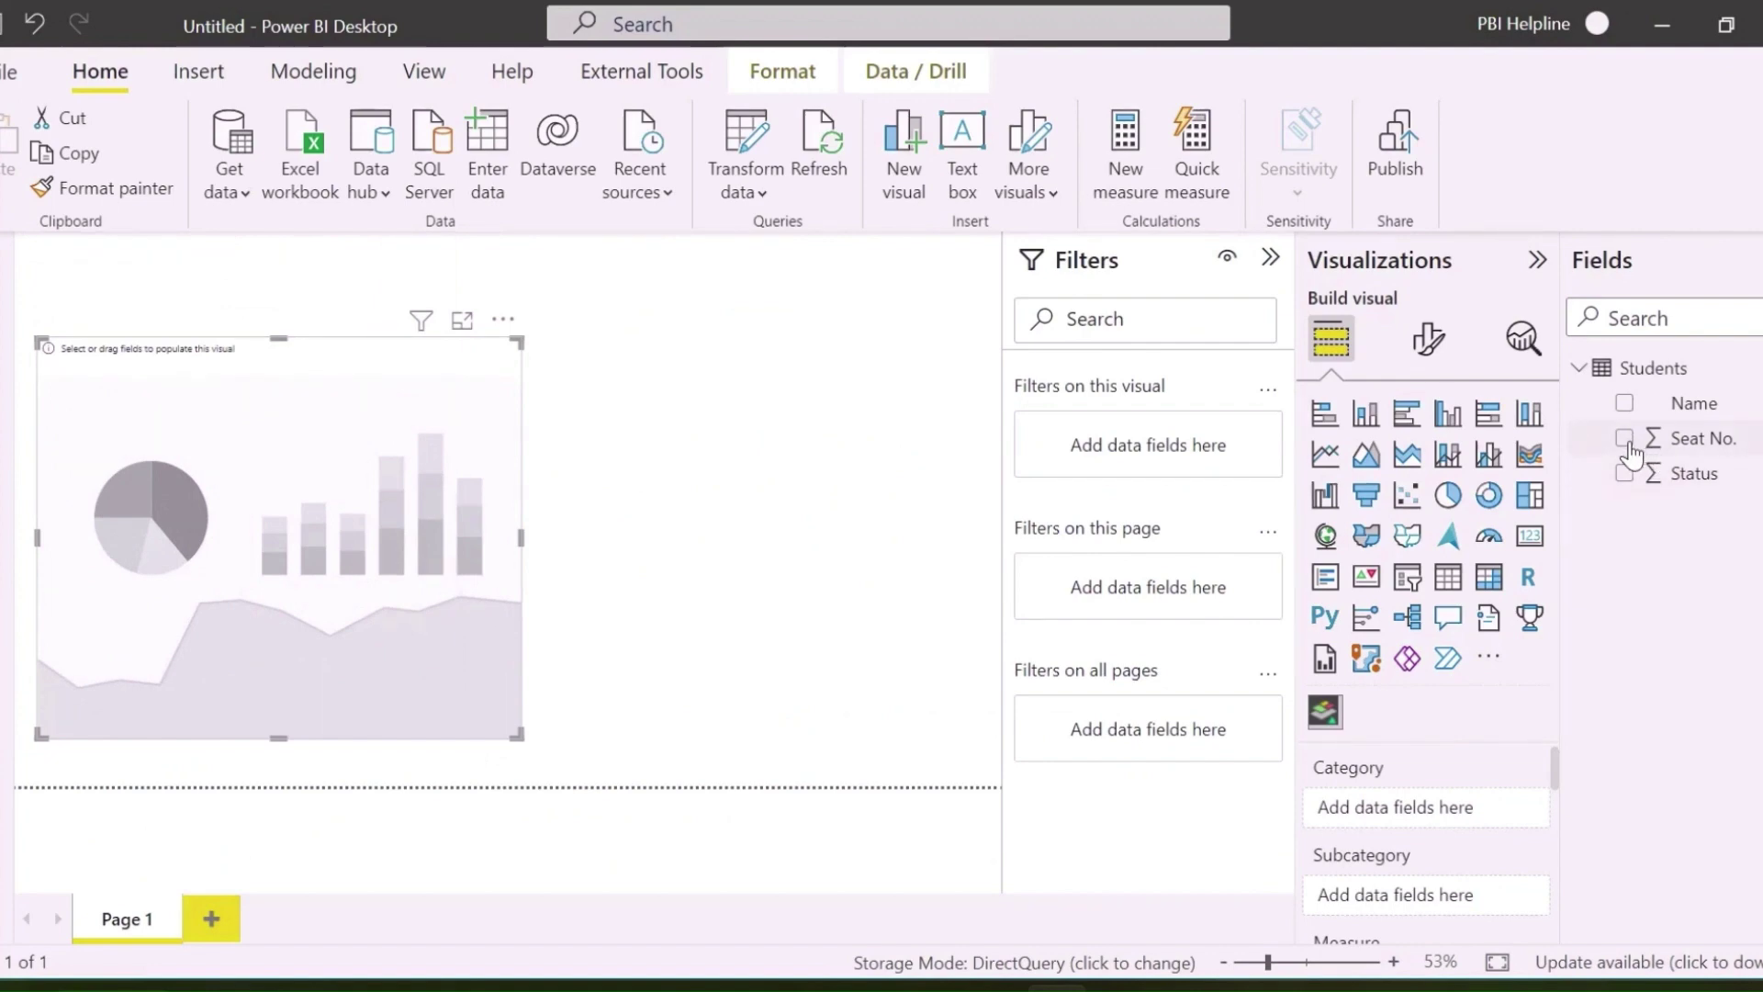
left_click(1626, 440)
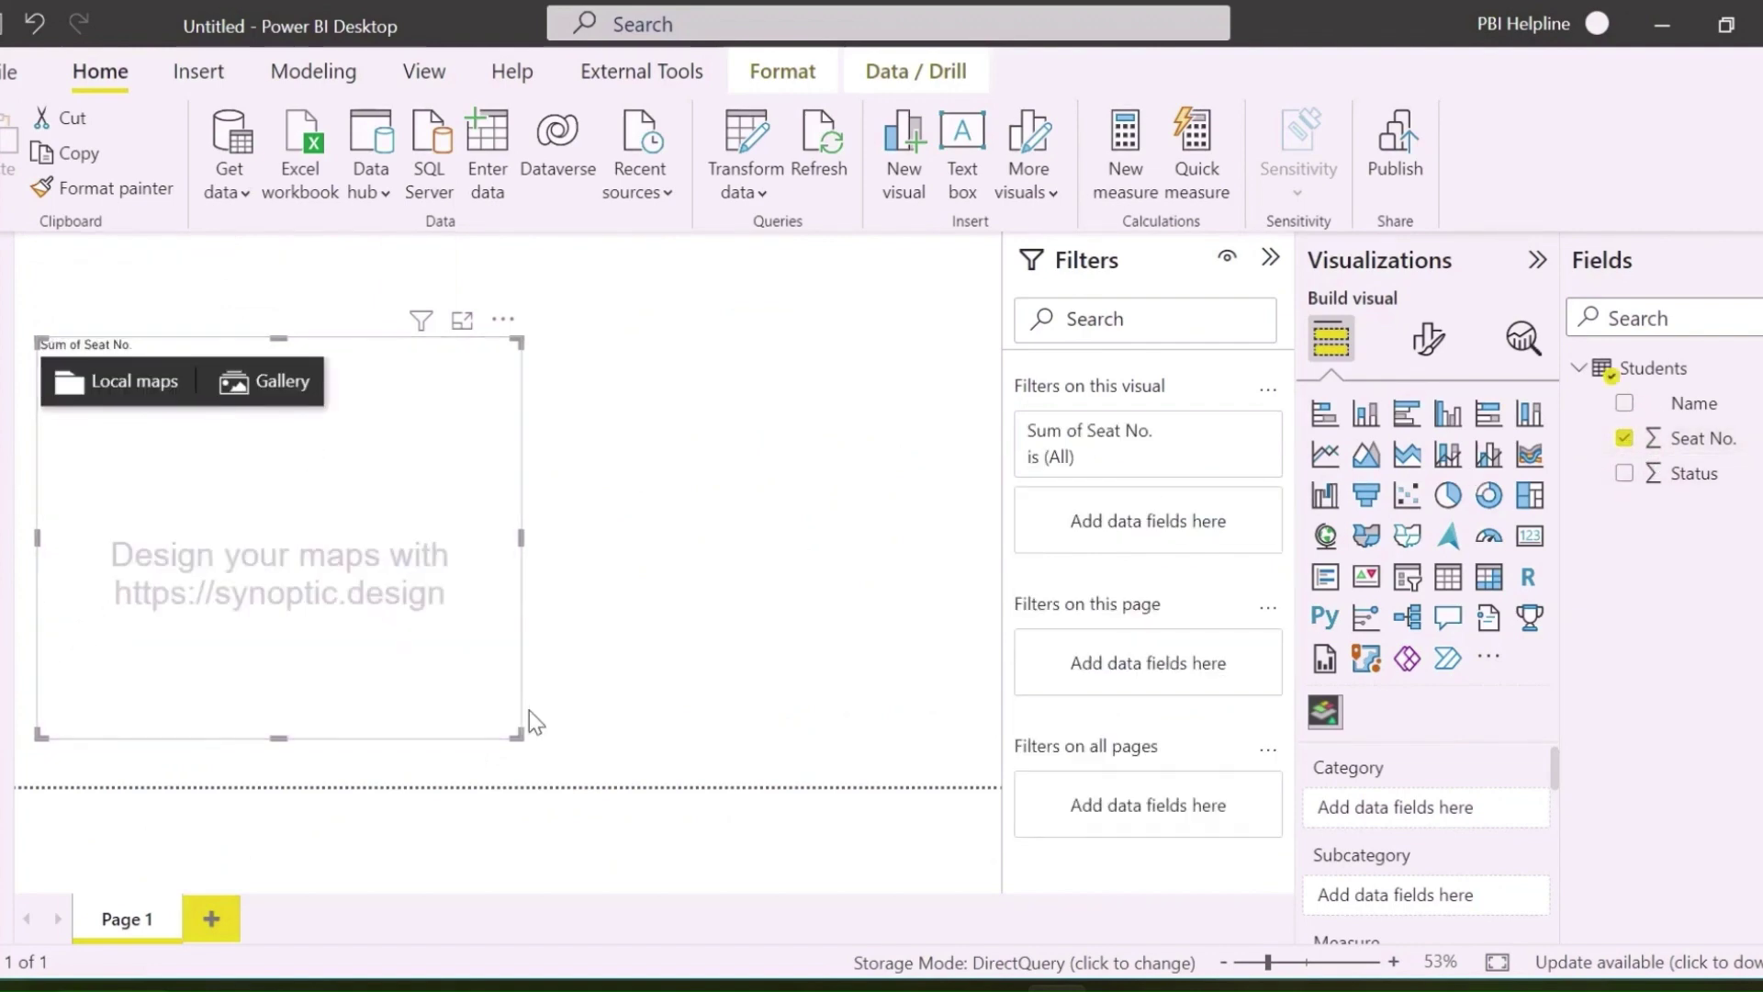
left_click_drag(514, 735, 576, 768)
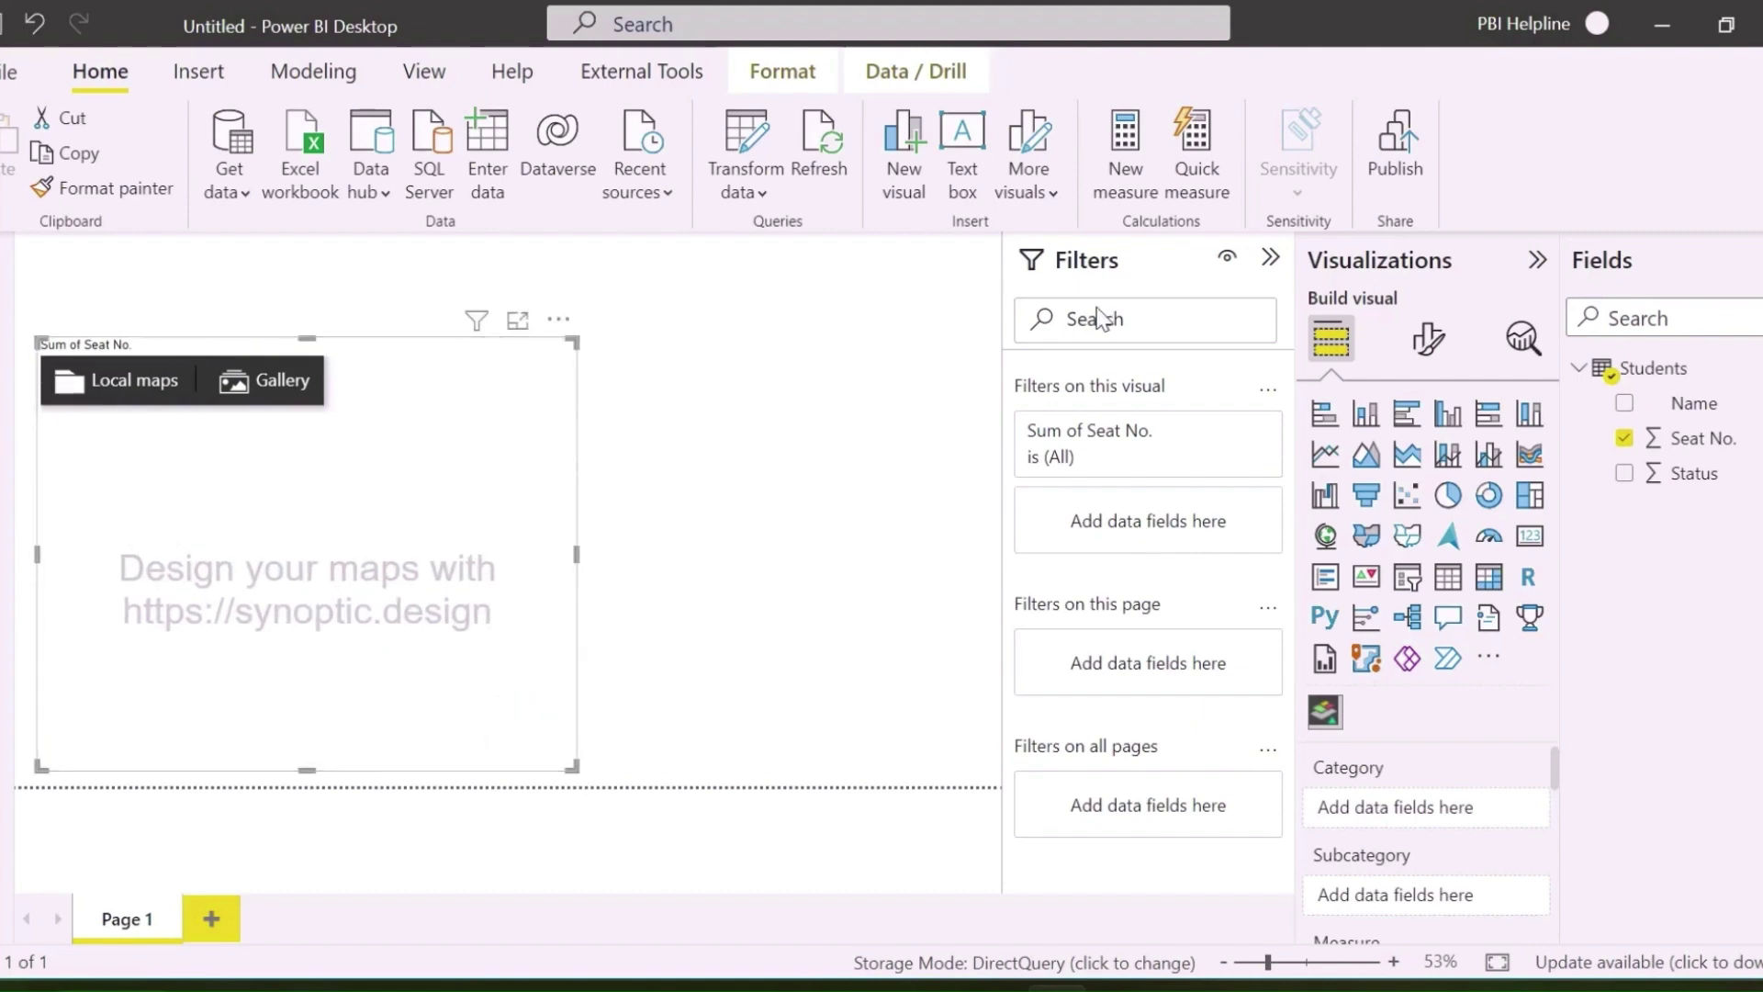
Step: Collapse the Filters pane, move the visual higher, and open the synoptic.design site
left_click(1270, 258)
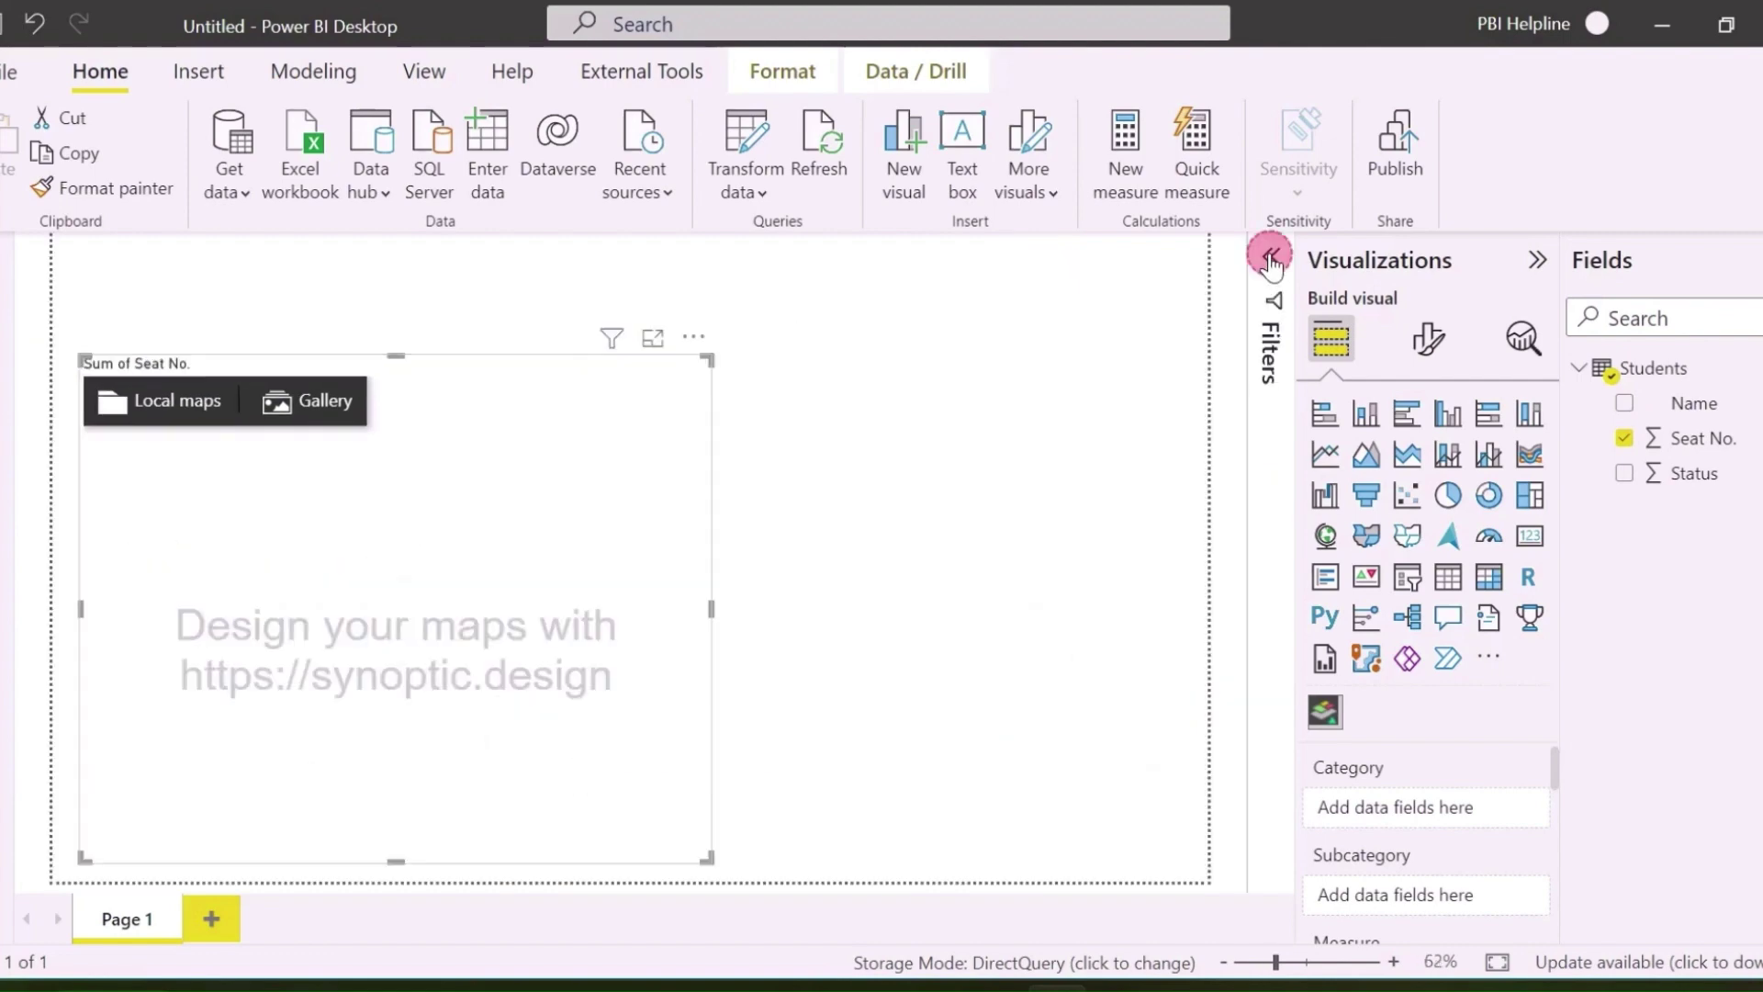
left_click(679, 338)
left_click_drag(679, 338, 677, 312)
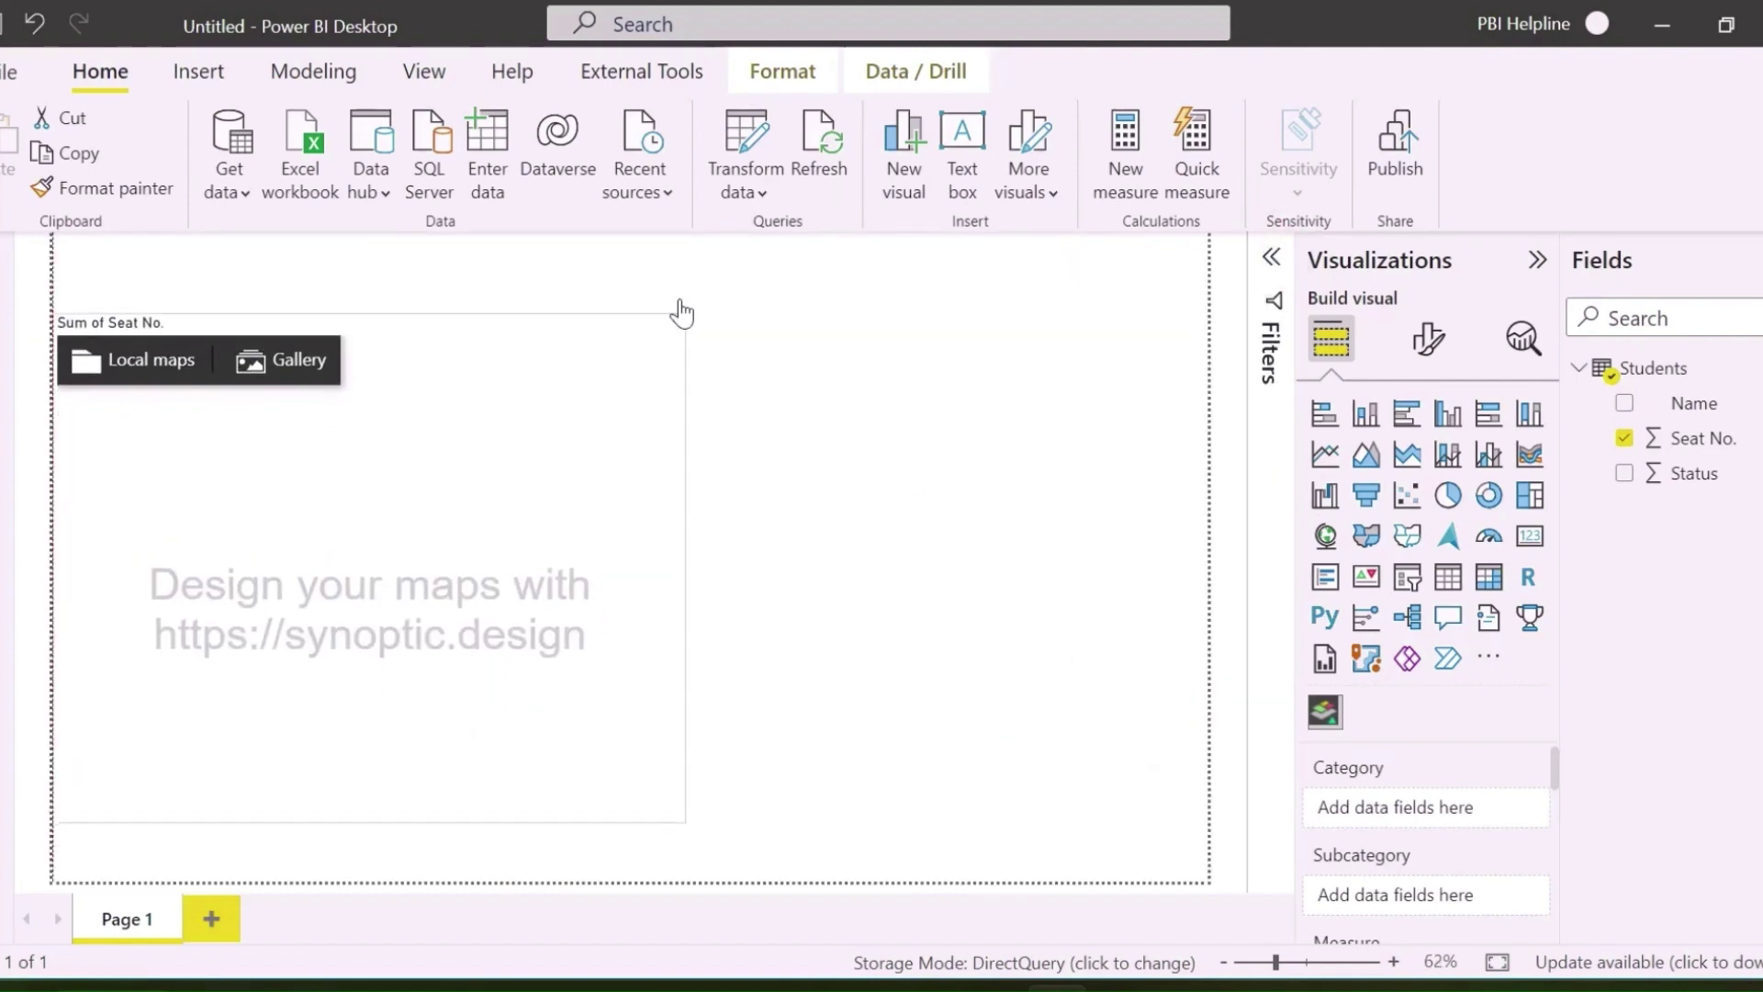
left_click(411, 675)
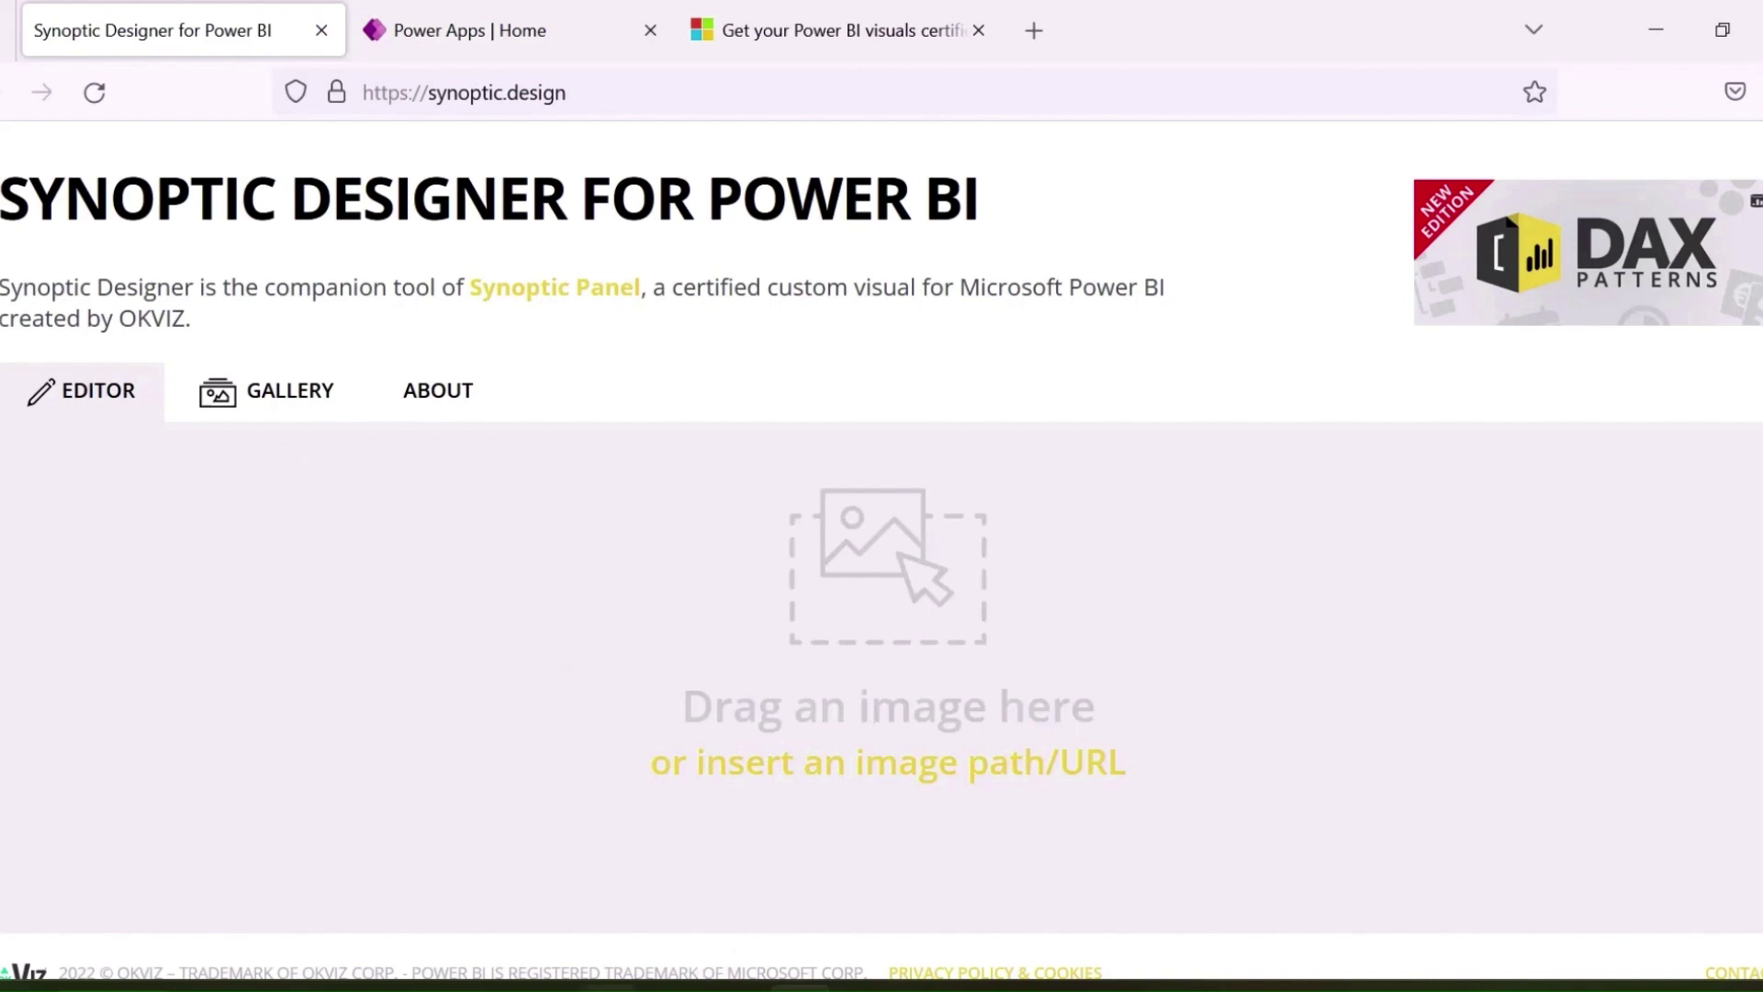
Step: Load the Class.png floor plan into the designer and pan it into full view
key("alt+Tab")
left_click_drag(475, 531, 959, 831)
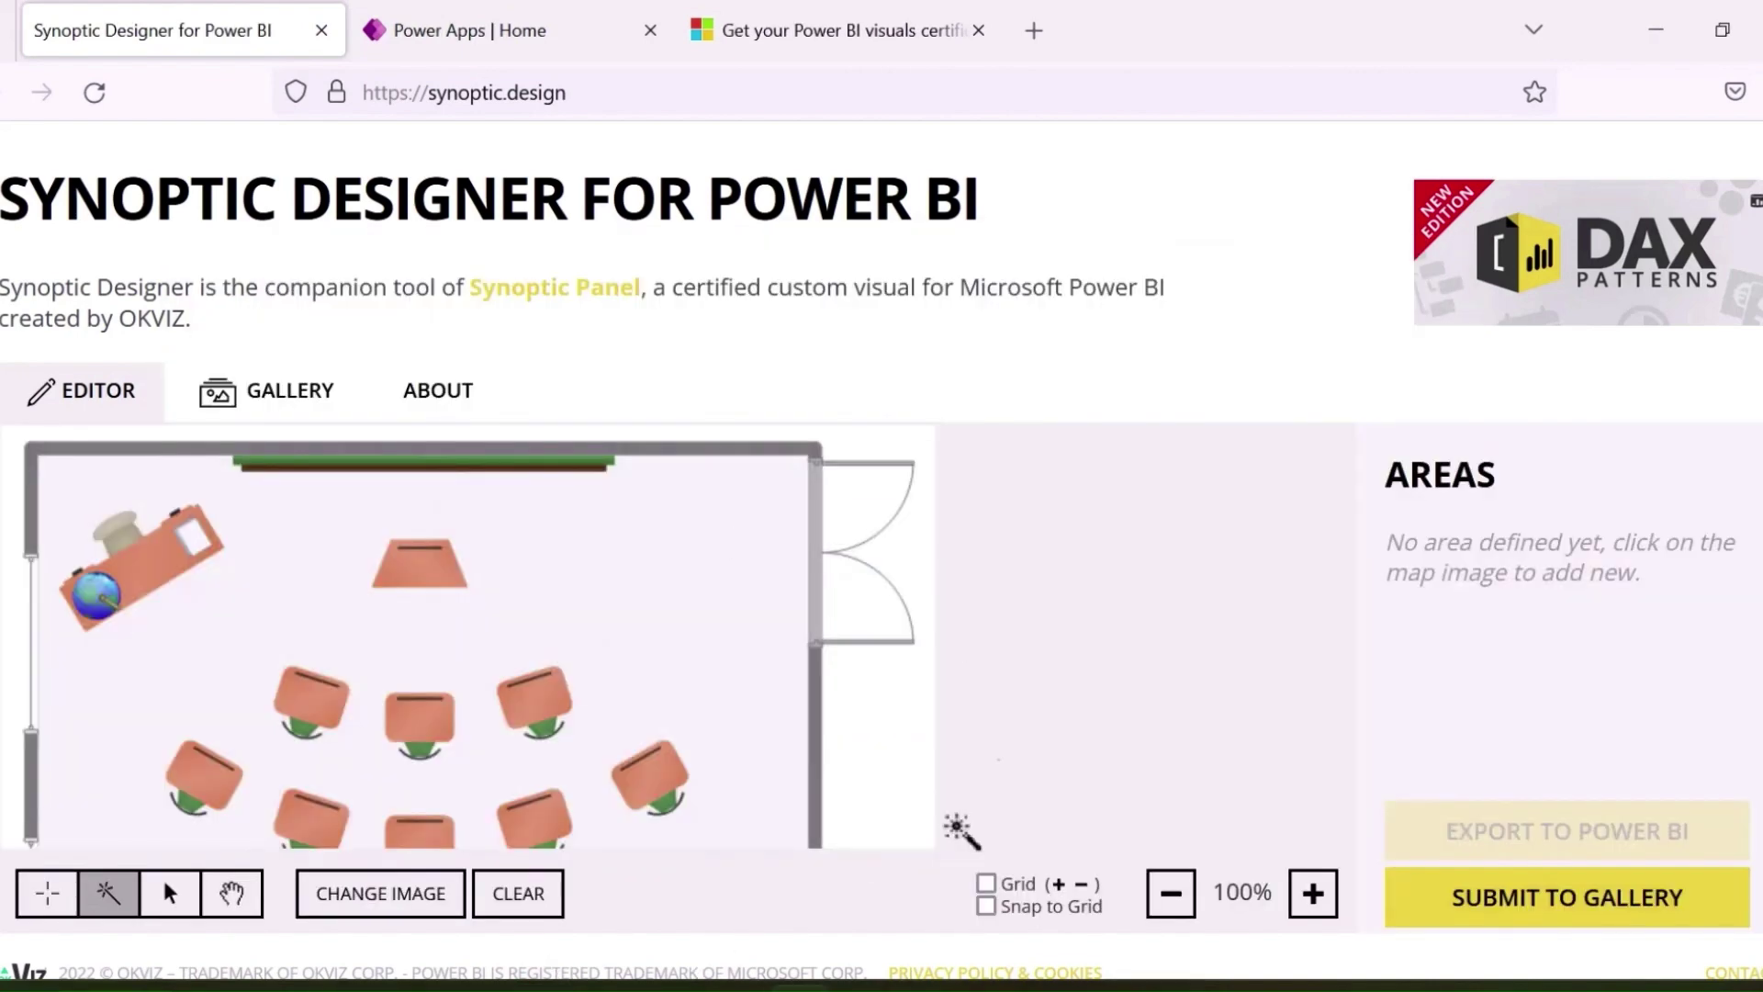
key("space")
left_click_drag(566, 707, 724, 641)
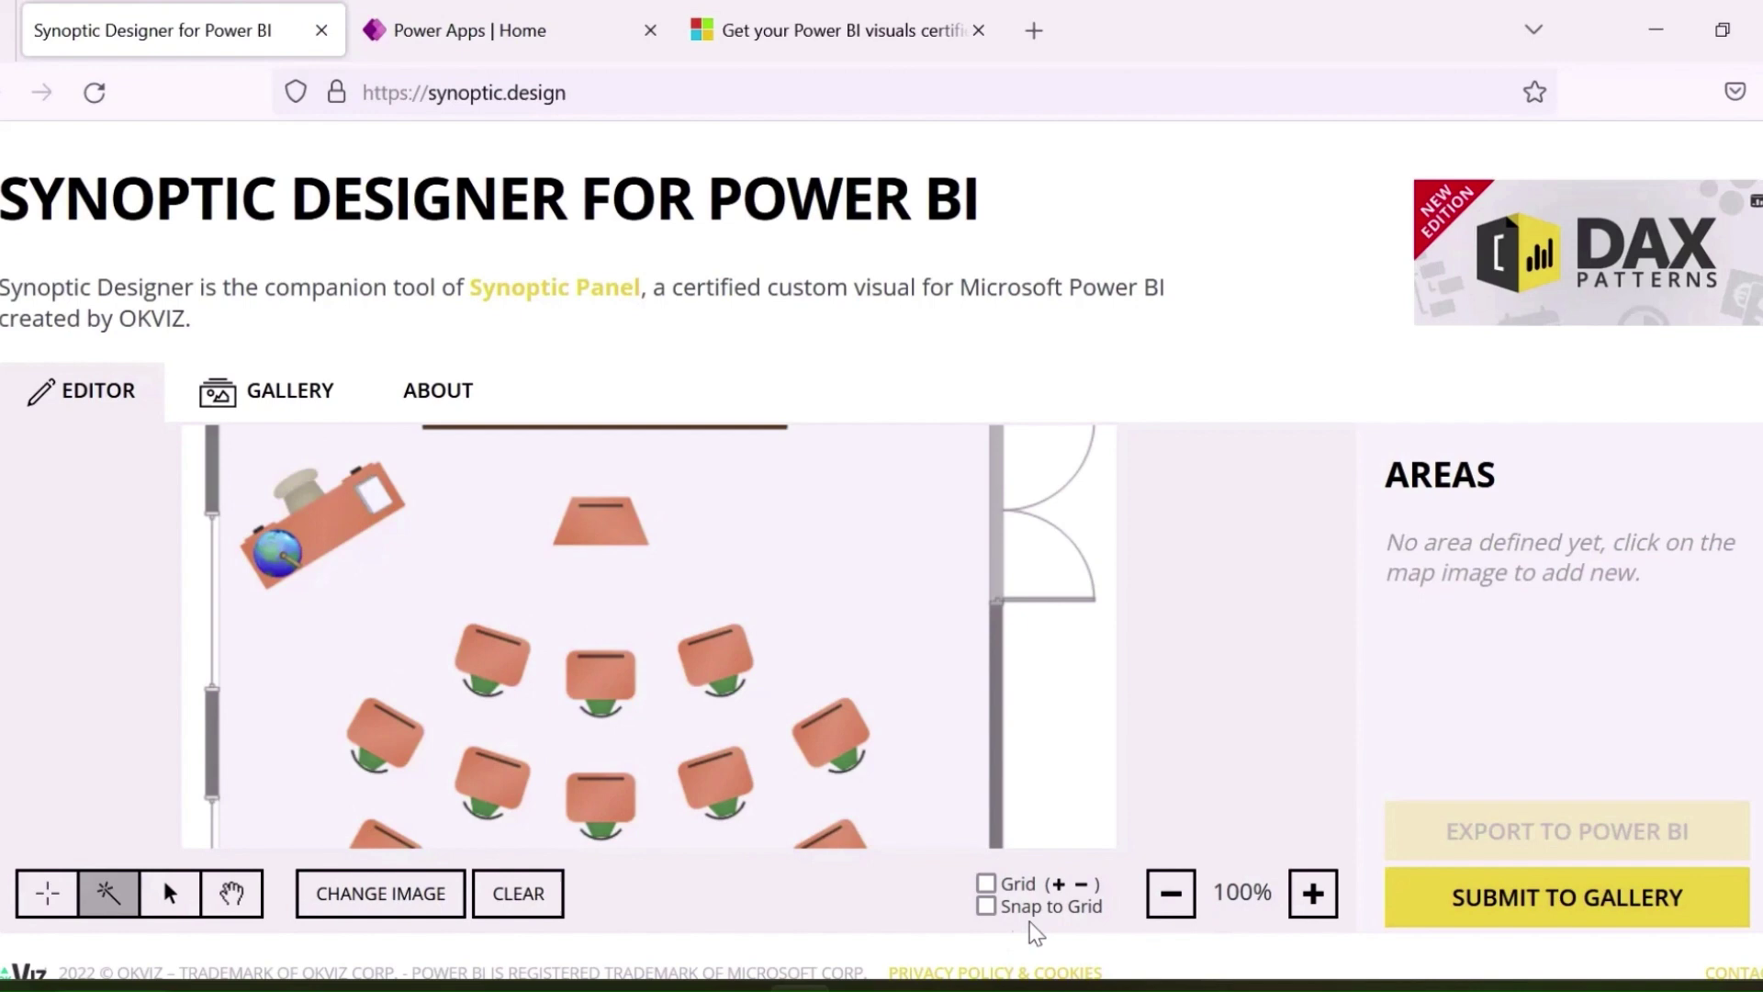
Step: Outline the front table as polygon area 1
left_click(47, 893)
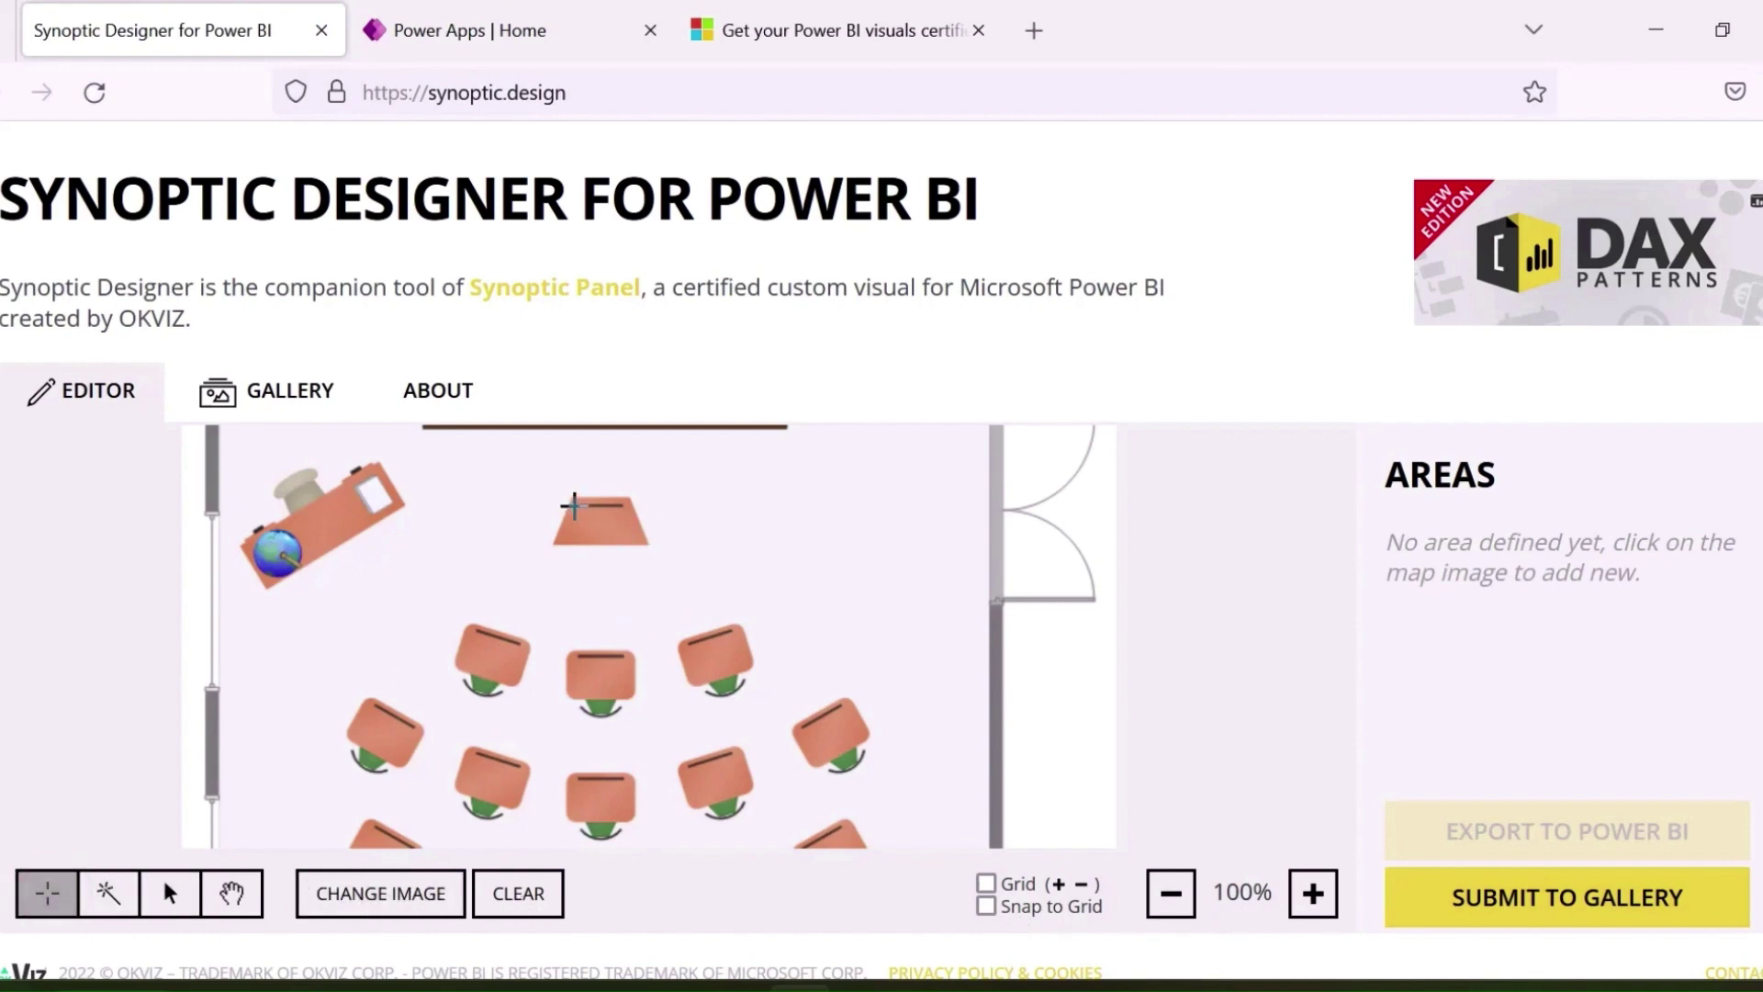
left_click(572, 499)
left_click(630, 497)
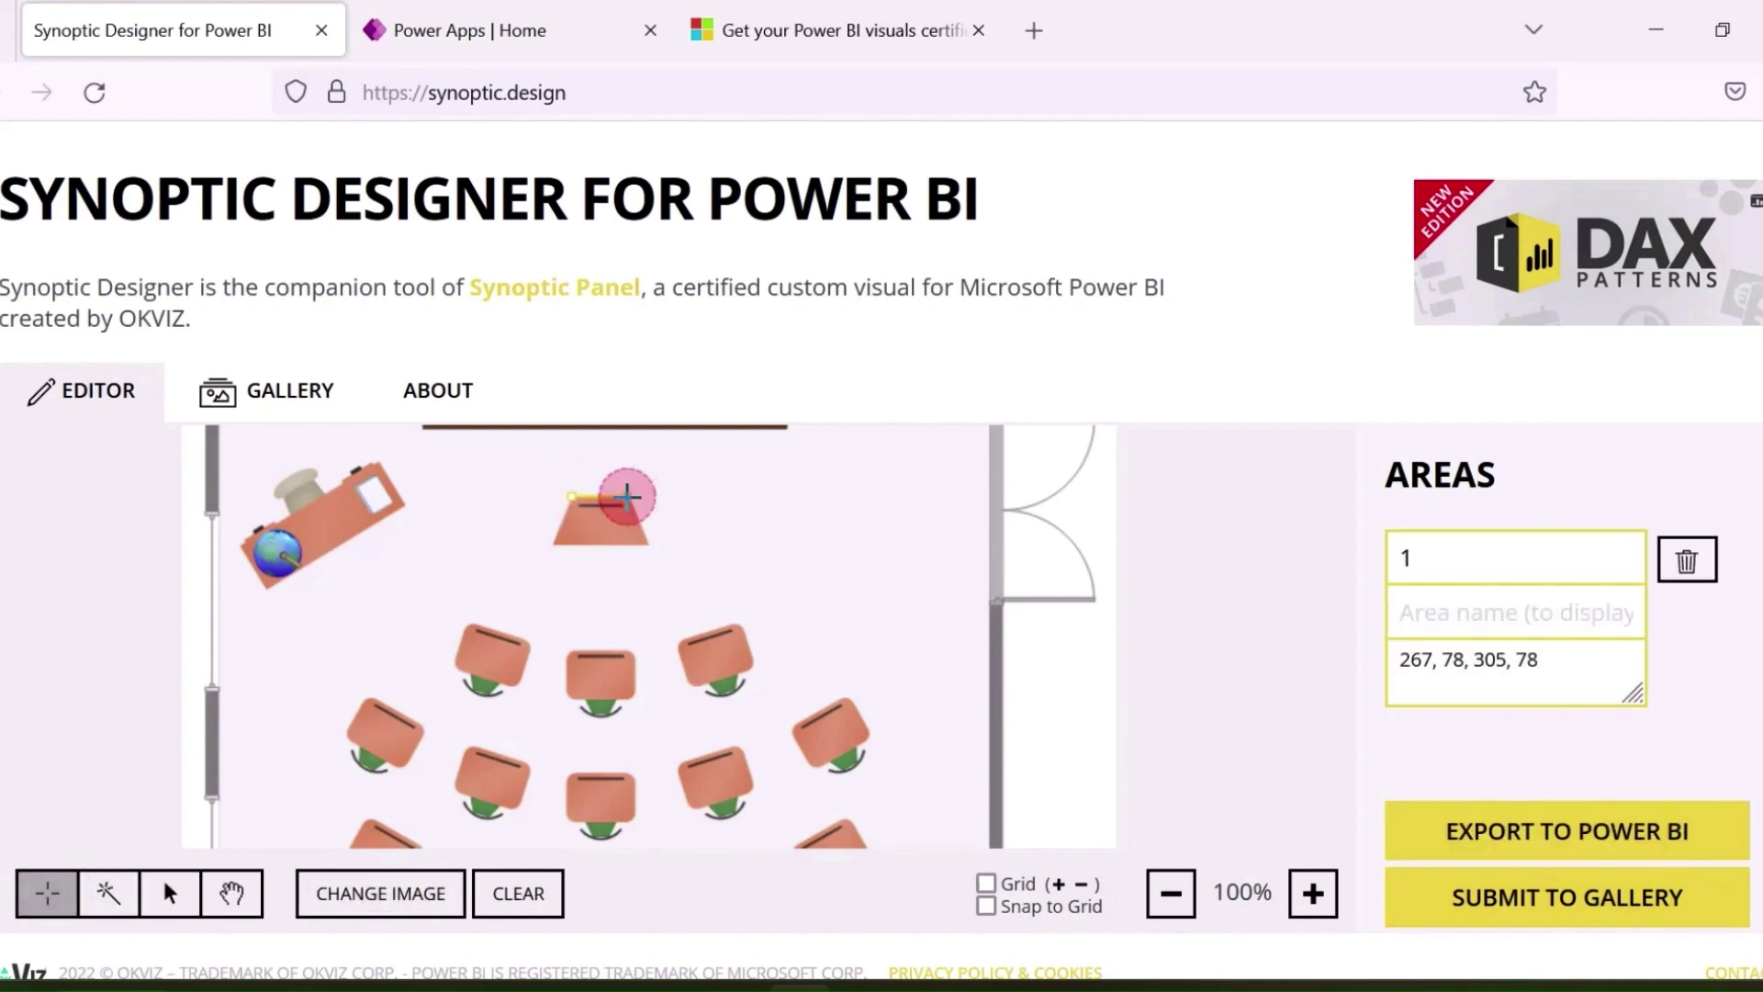
left_click(647, 542)
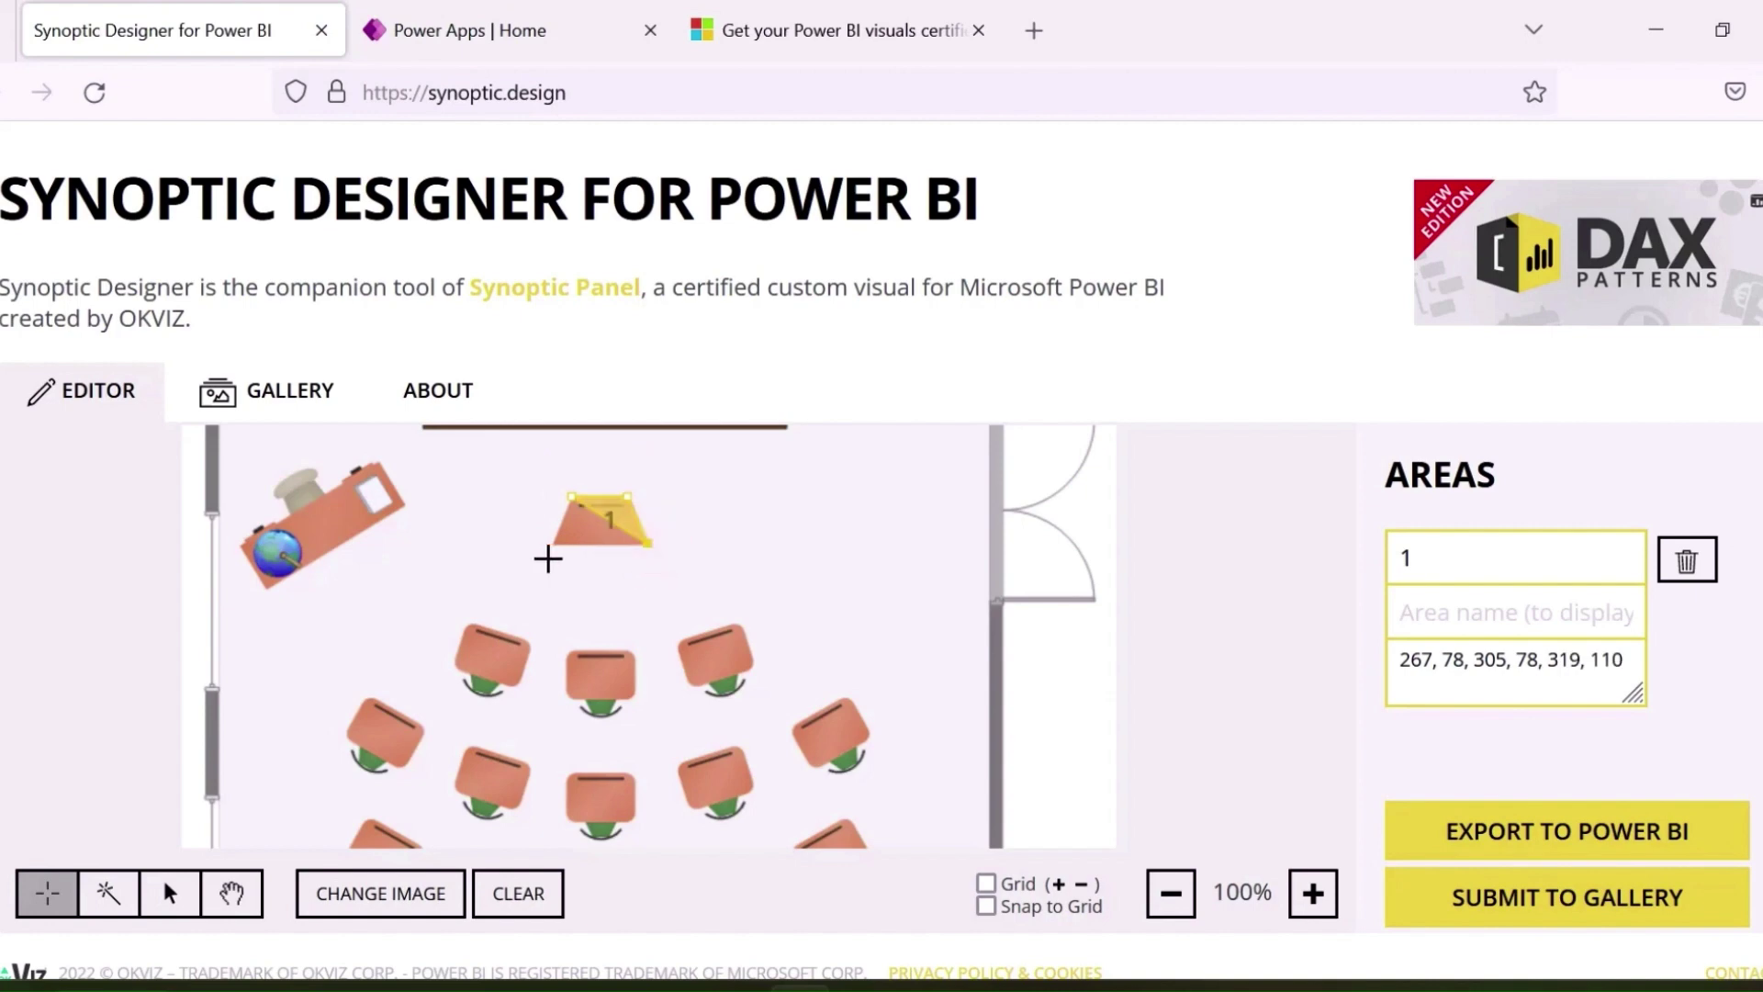
left_click(554, 546)
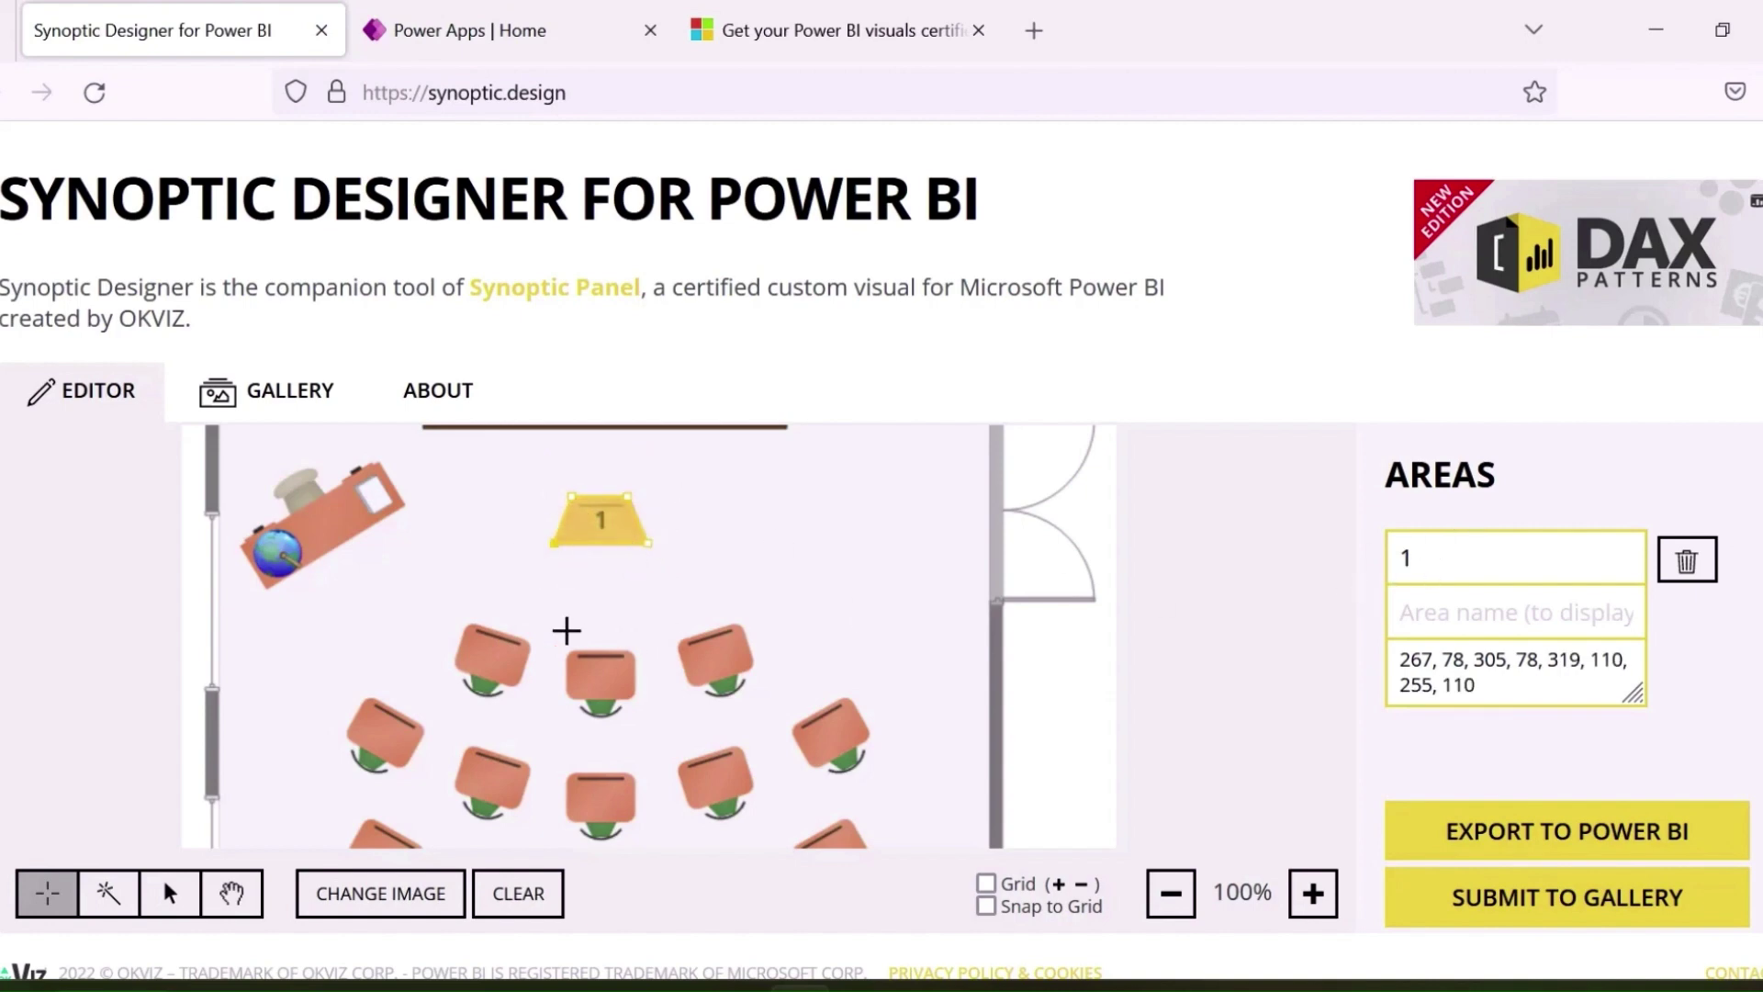
Step: Outline the first student desk as area 2 and export the map to Power BI
left_click(468, 621)
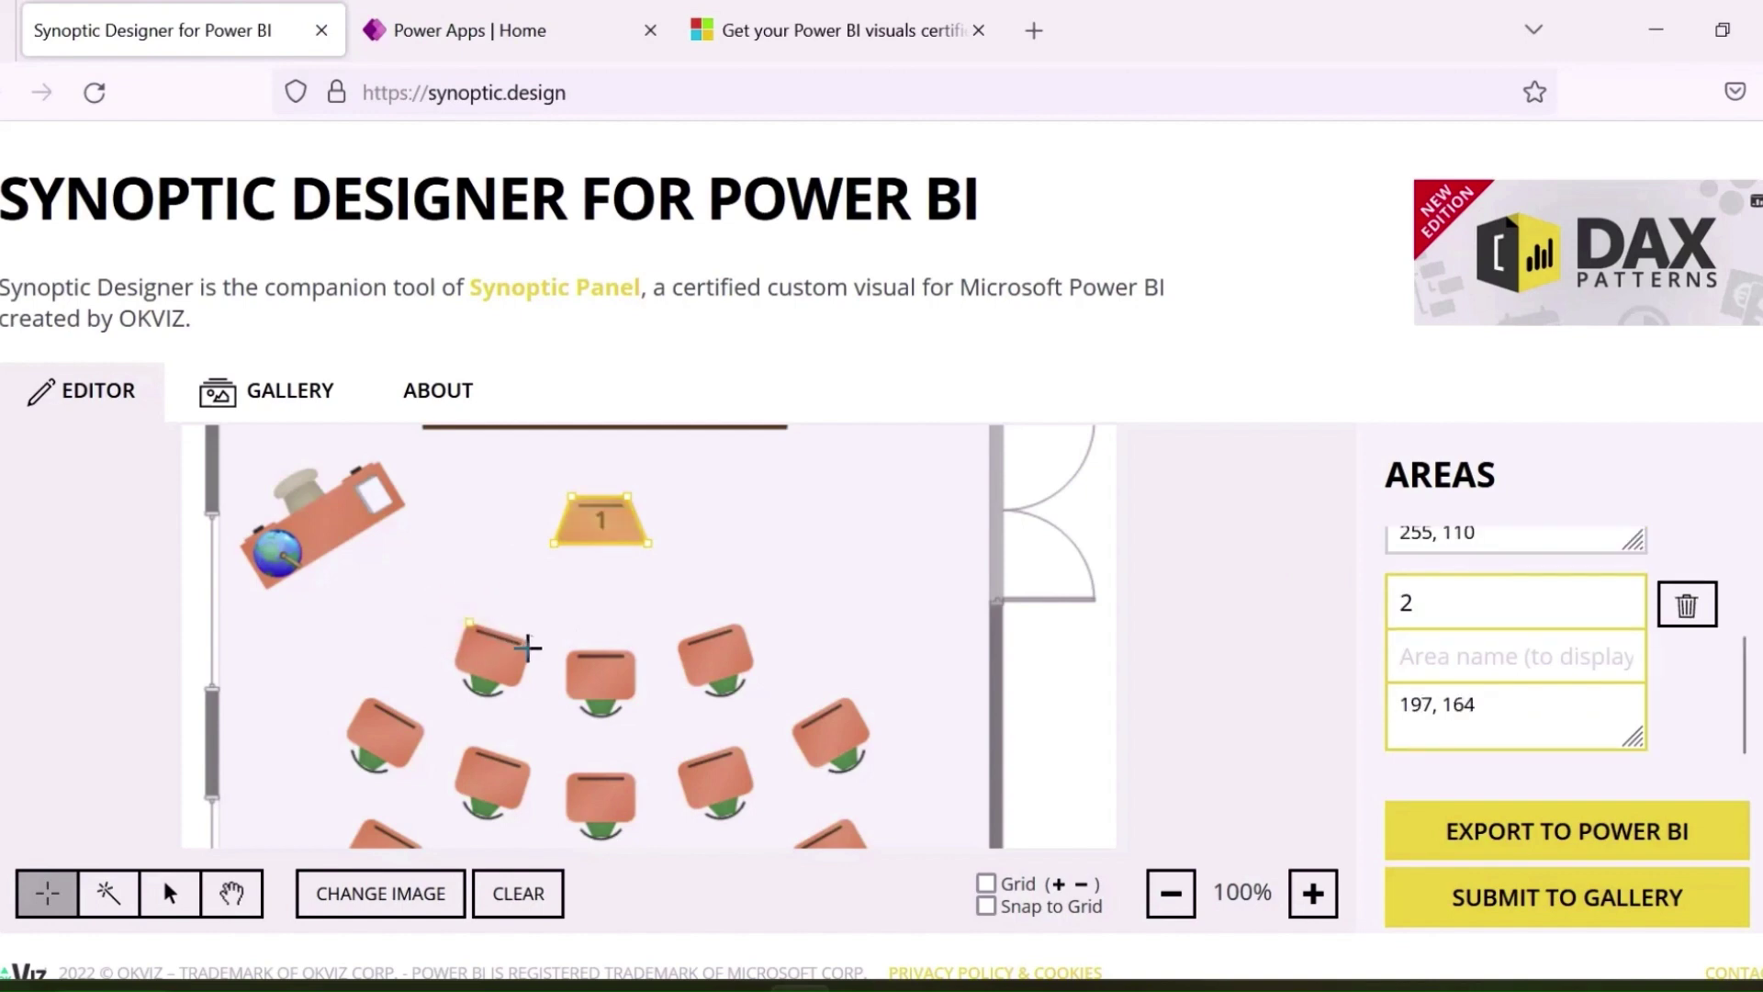
left_click(528, 647)
left_click(514, 694)
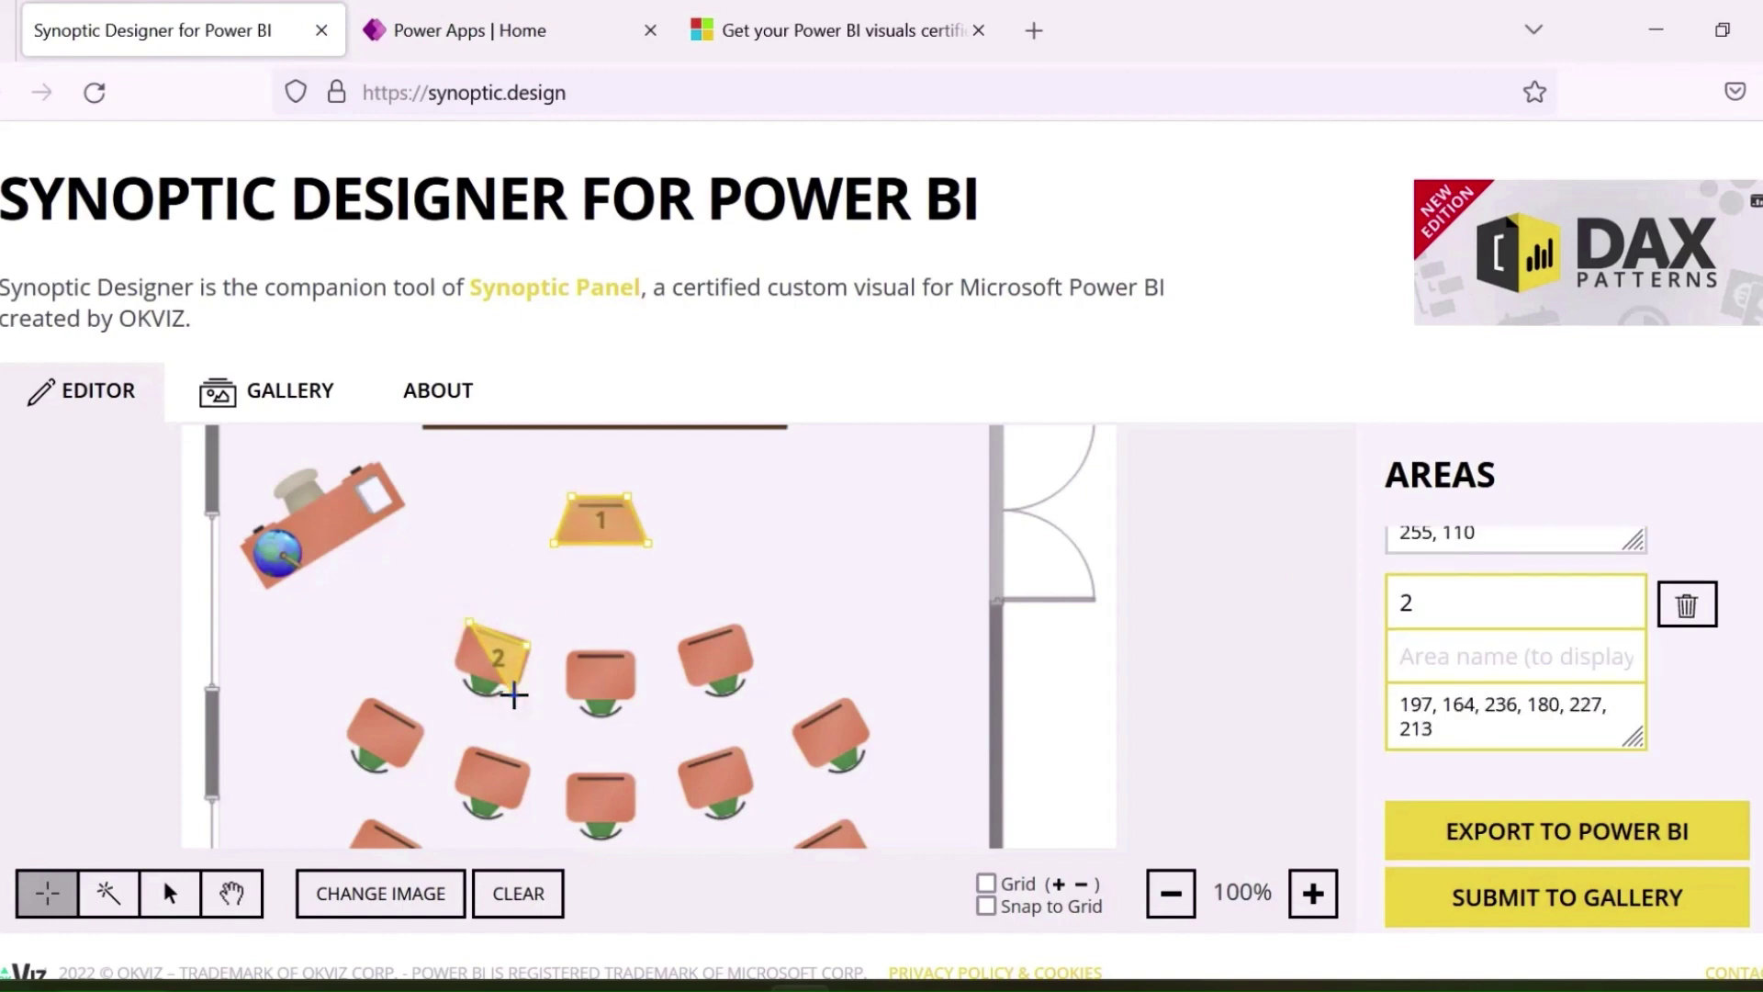
left_click(454, 666)
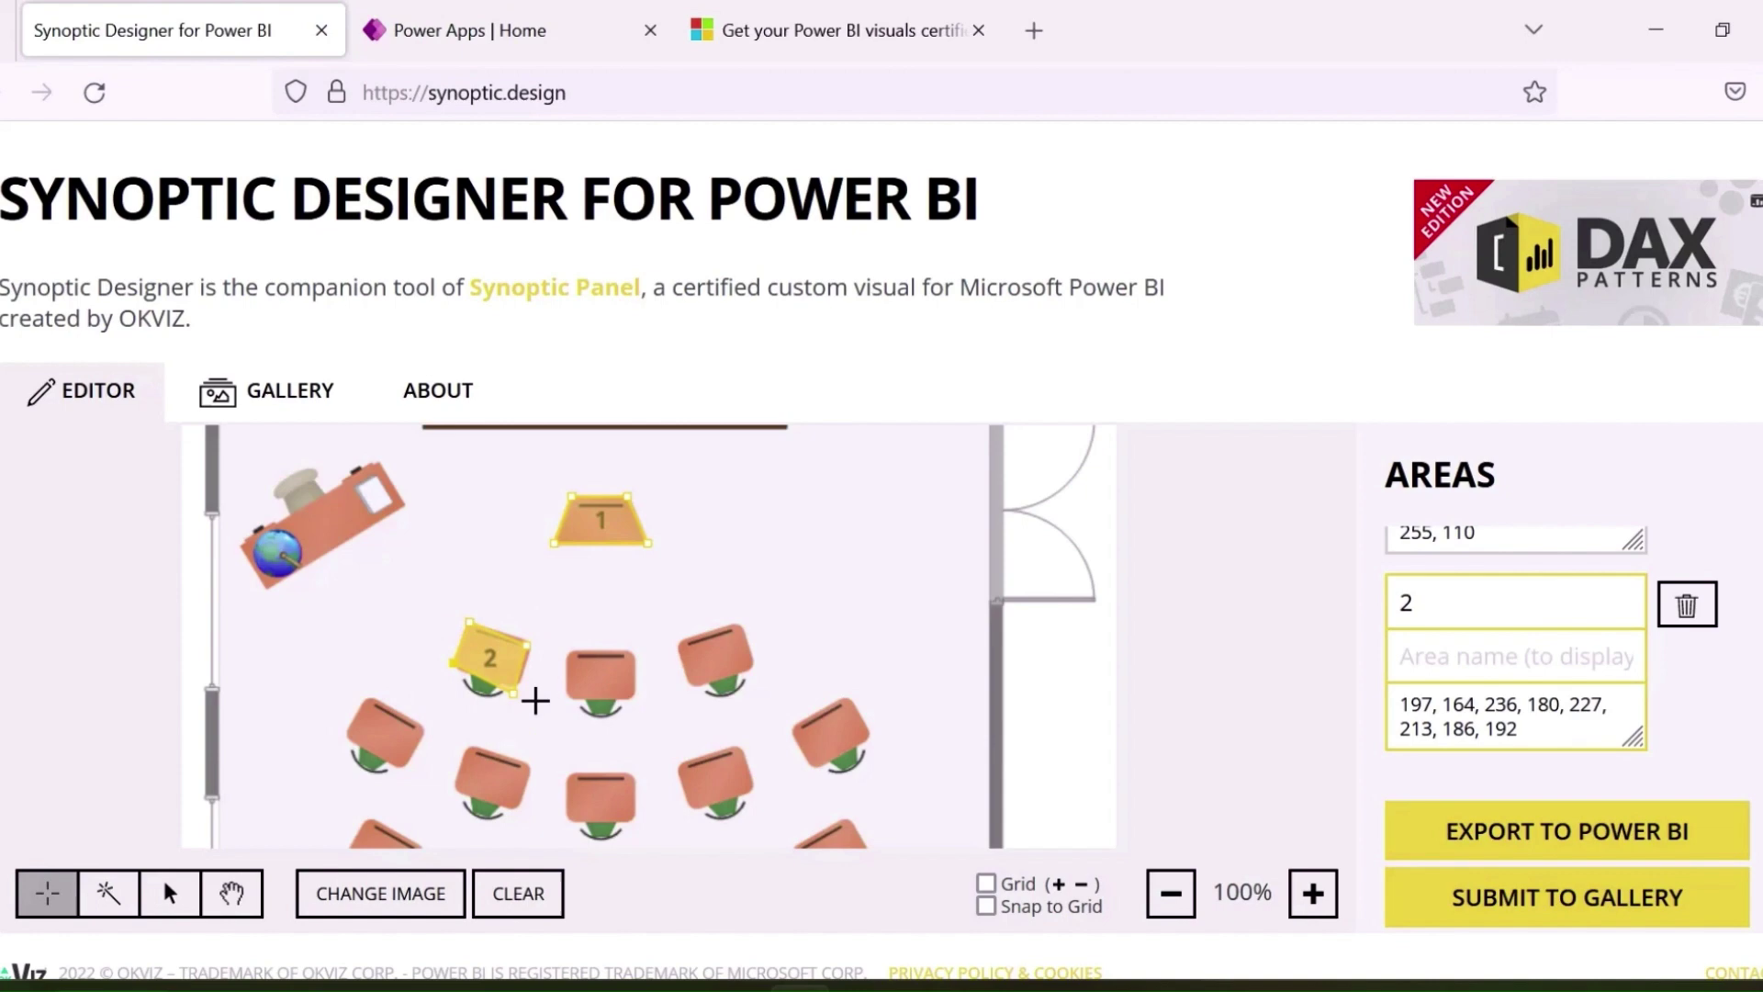
left_click(1570, 836)
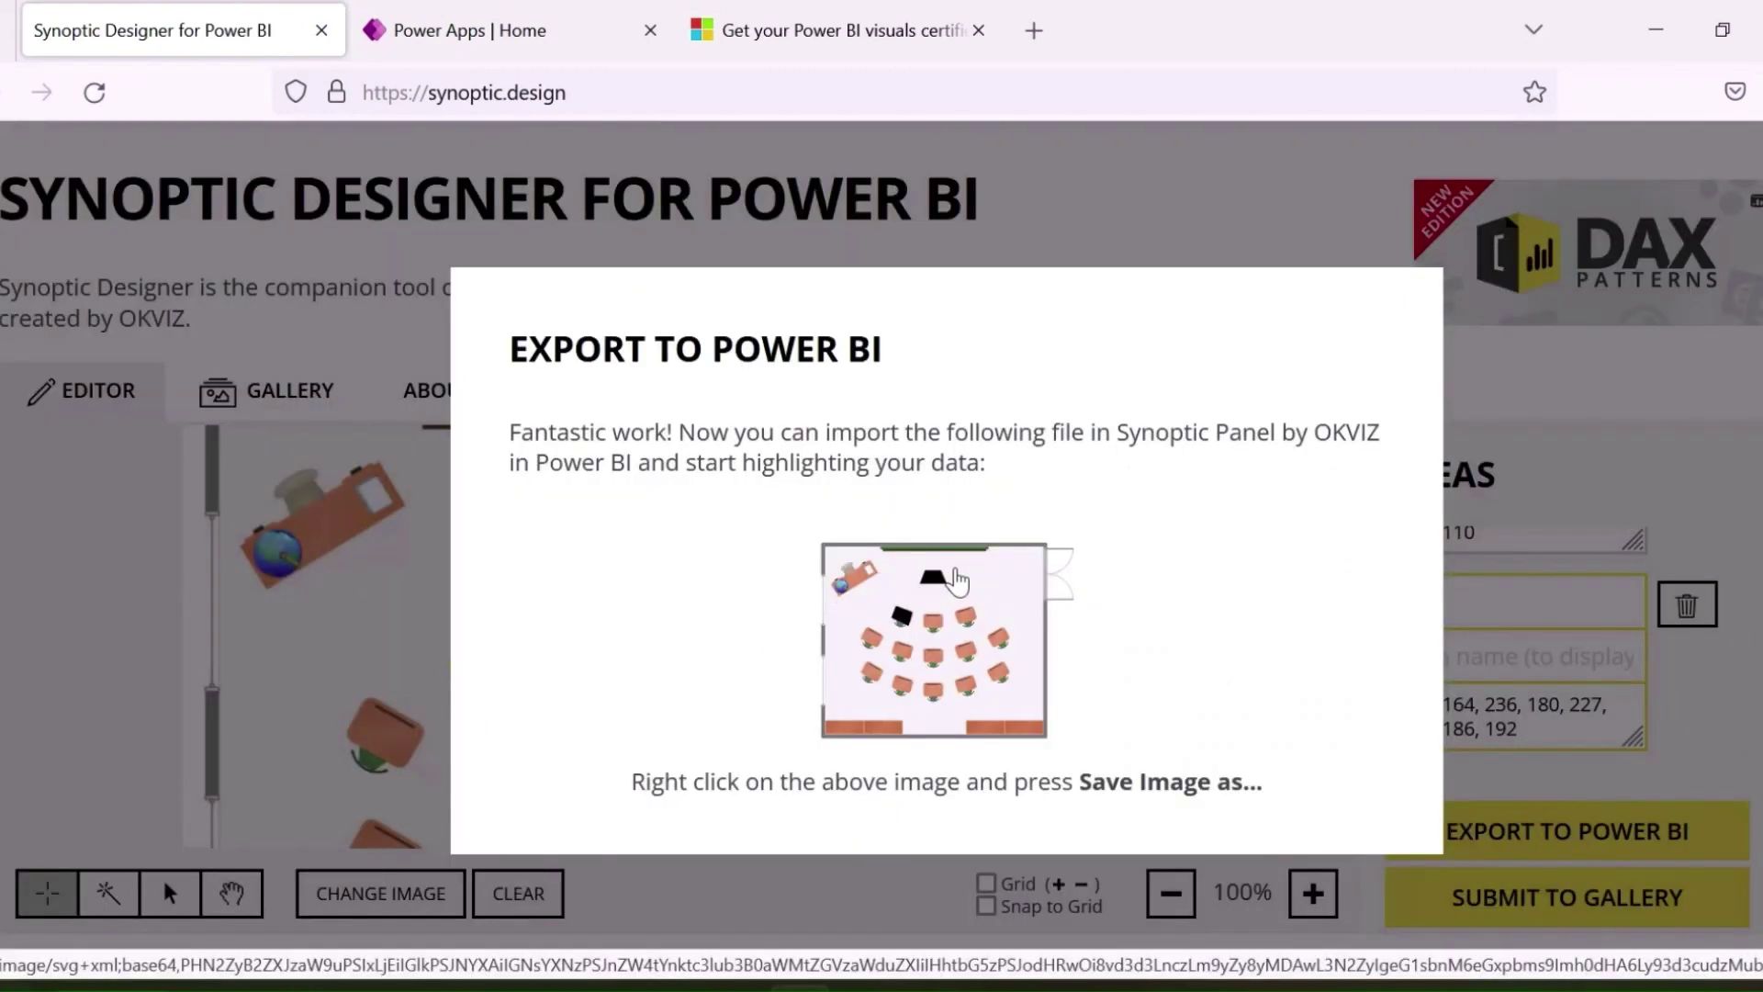
Step: Save the exported map image as classroom.svg in the Live Seat booking folder and open it
right_click(1046, 598)
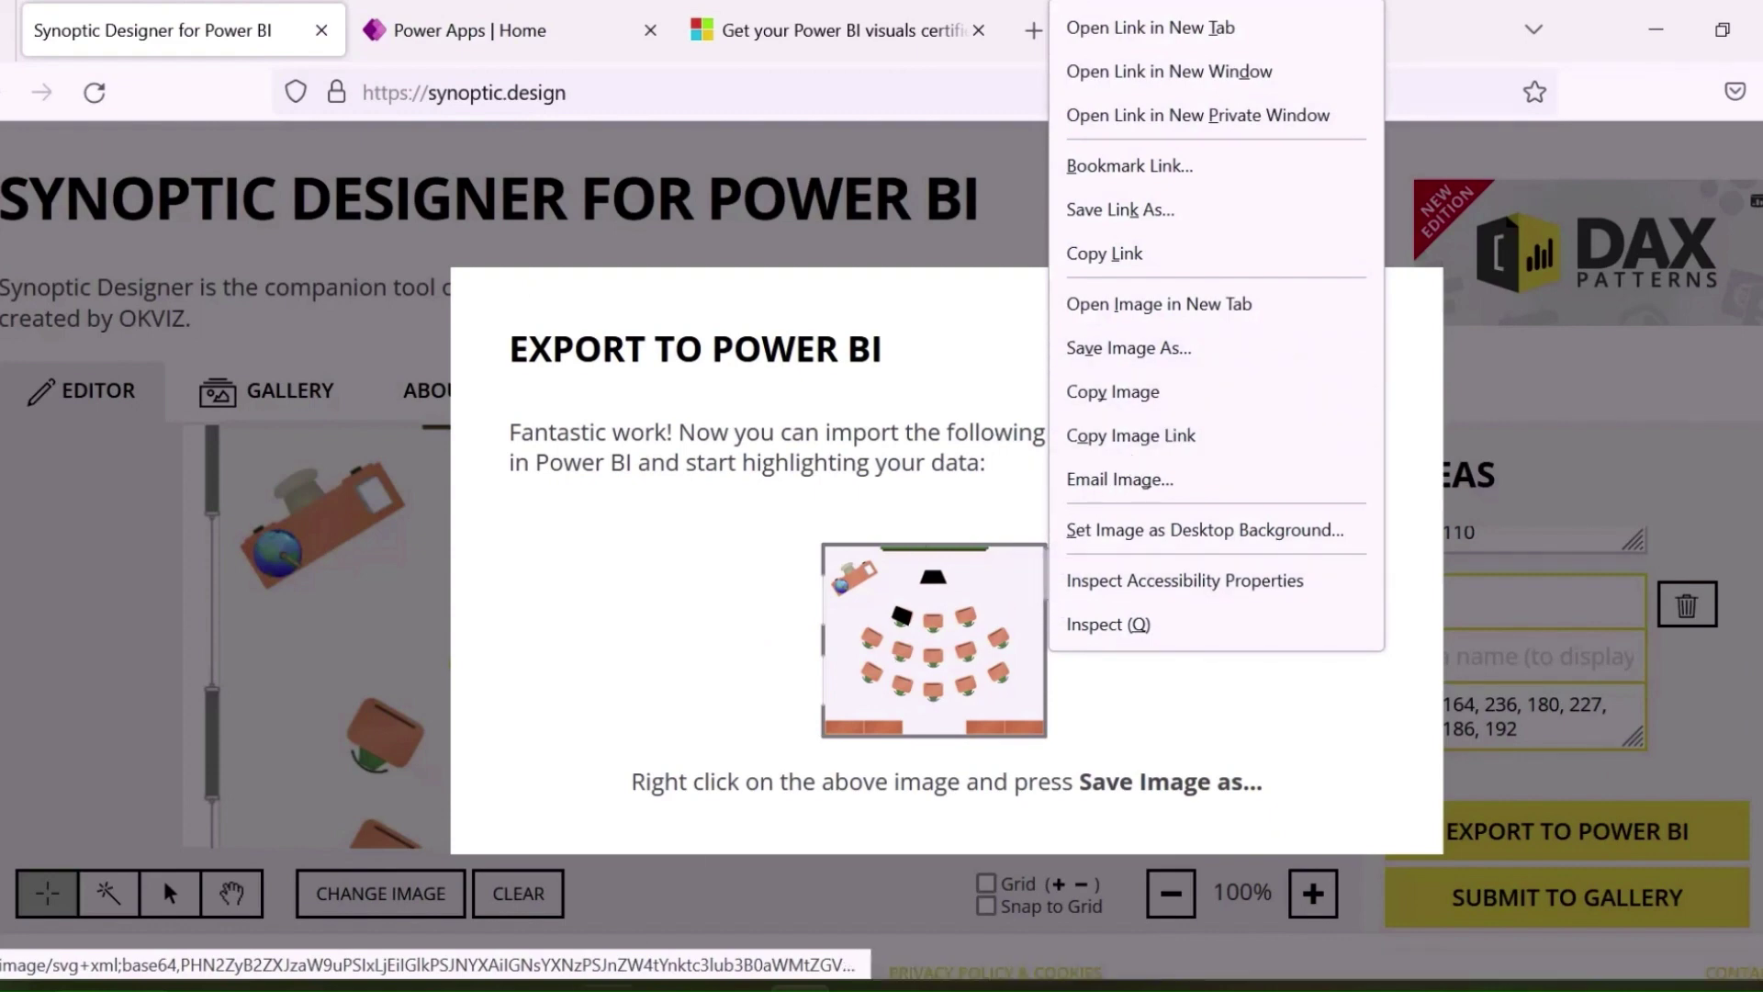
left_click(542, 989)
double_click(716, 474)
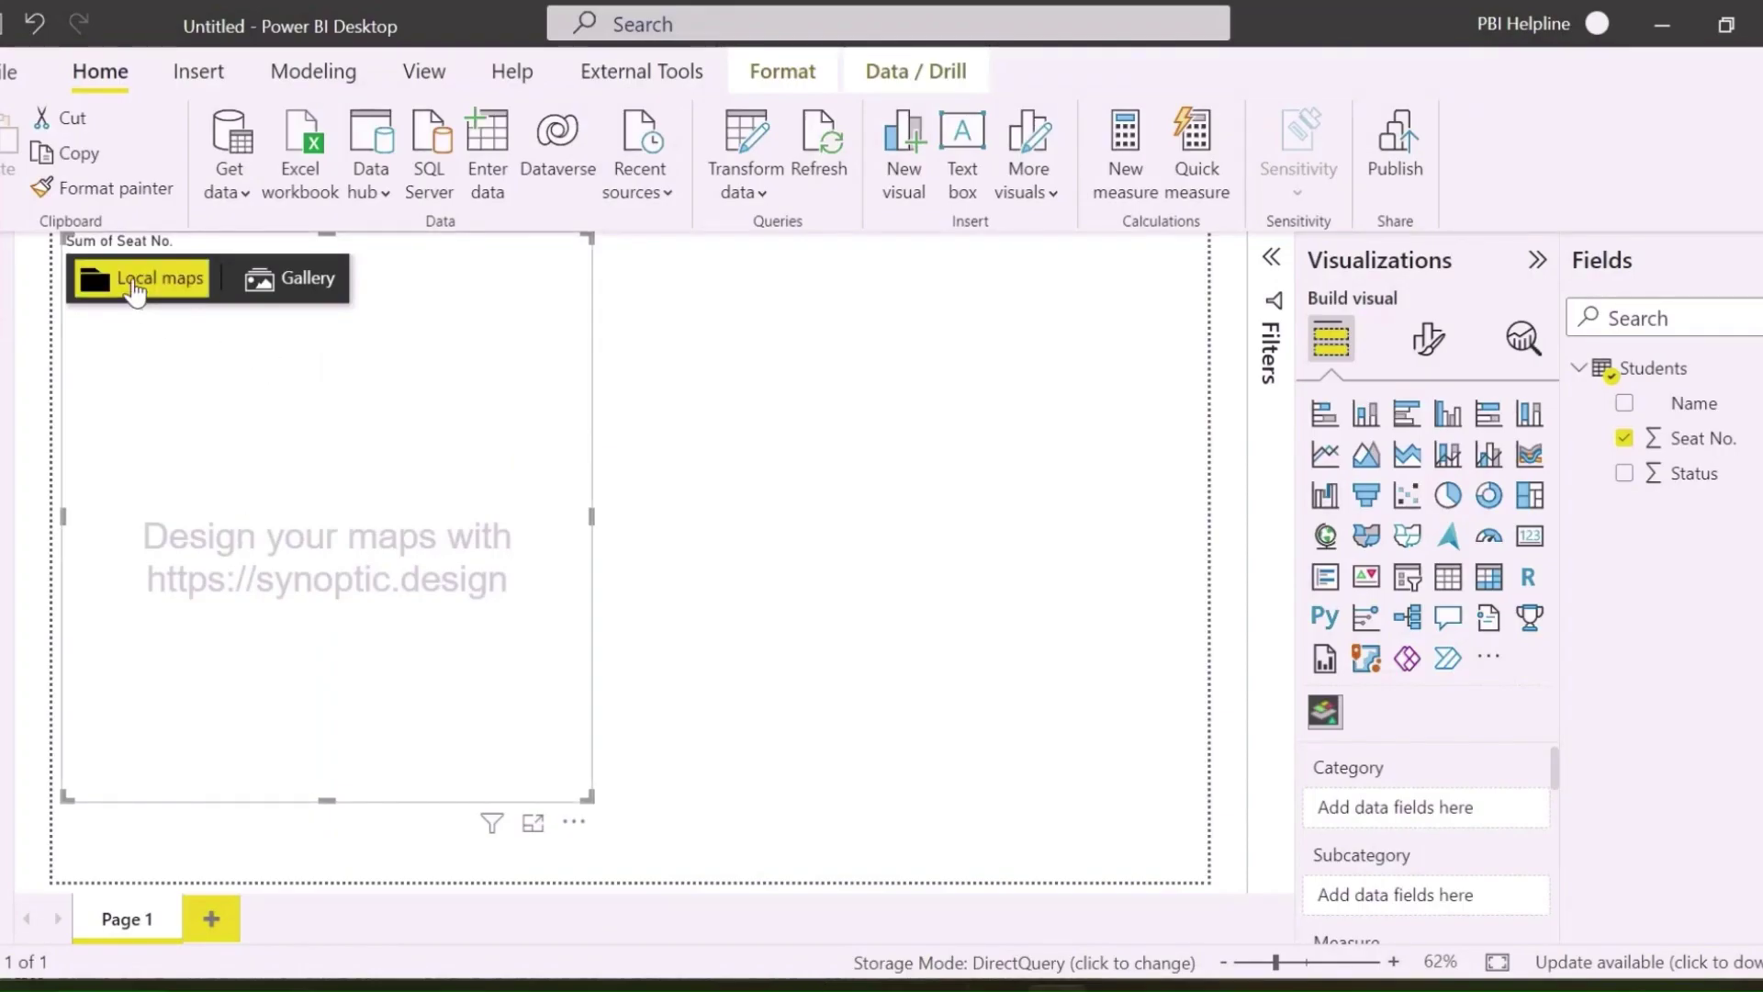
Step: Load classroom.svg as the floor plan and widen the visual
left_click(133, 285)
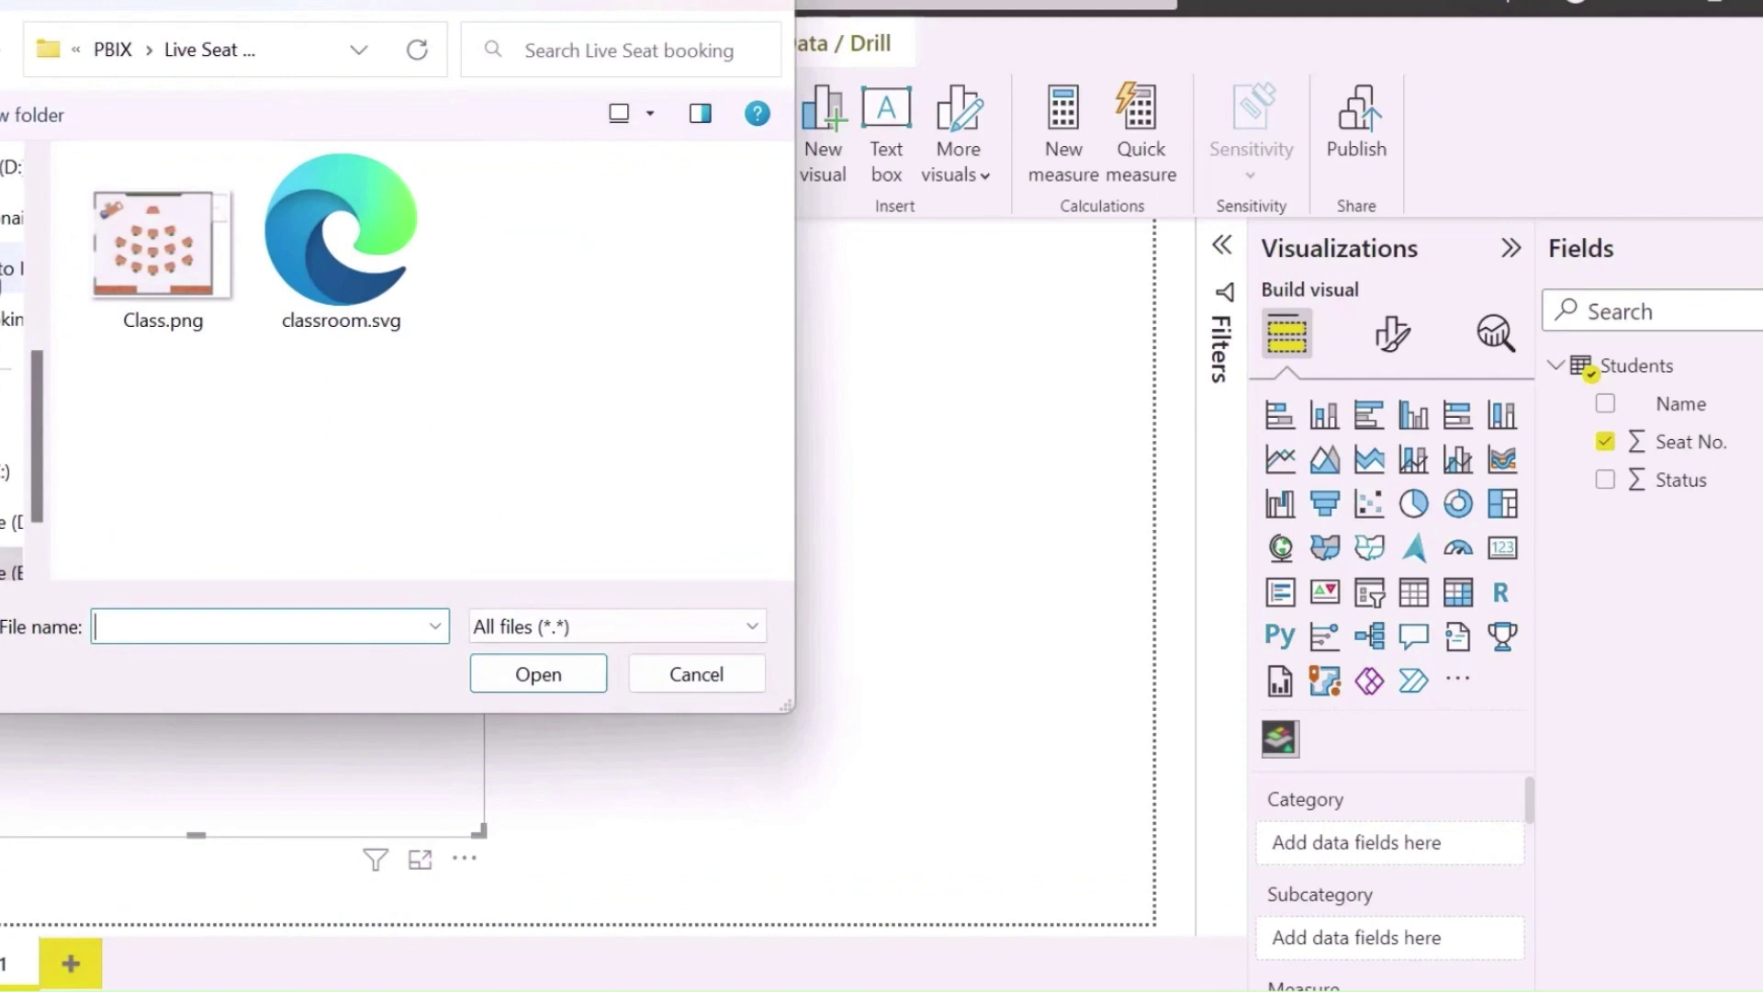
double_click(341, 230)
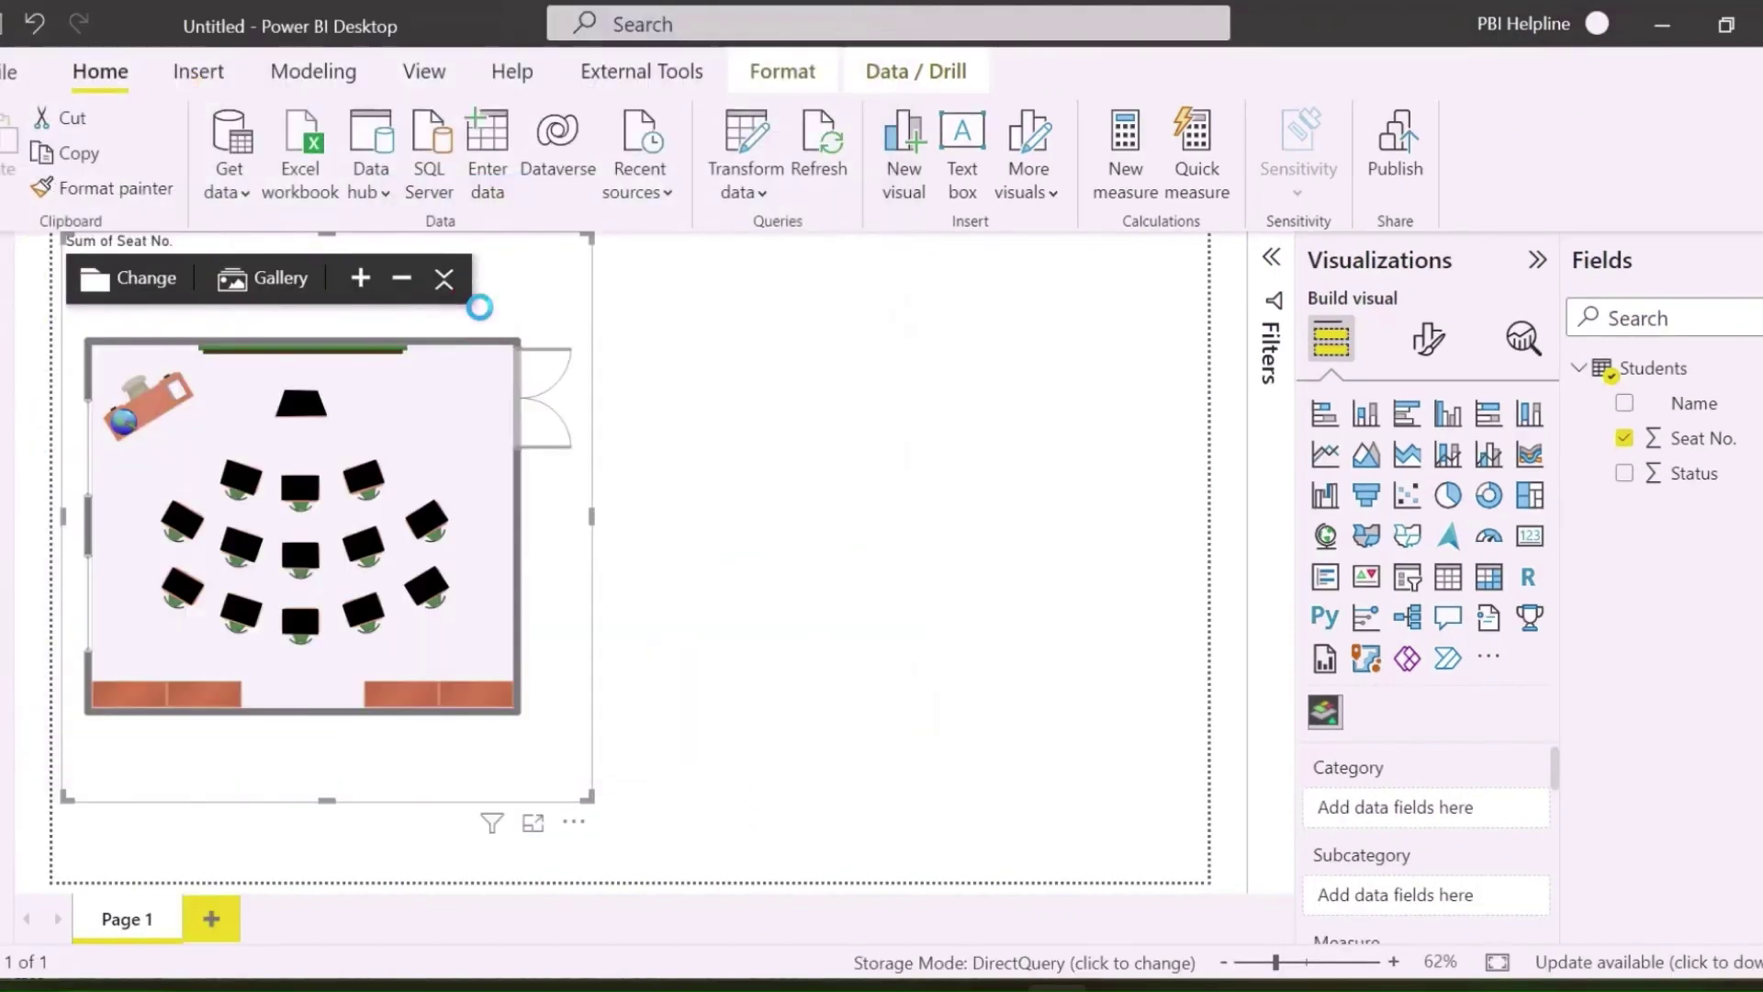
mouse_move(588, 797)
left_mouse_down()
mouse_move(602, 818)
mouse_move(607, 771)
left_mouse_up()
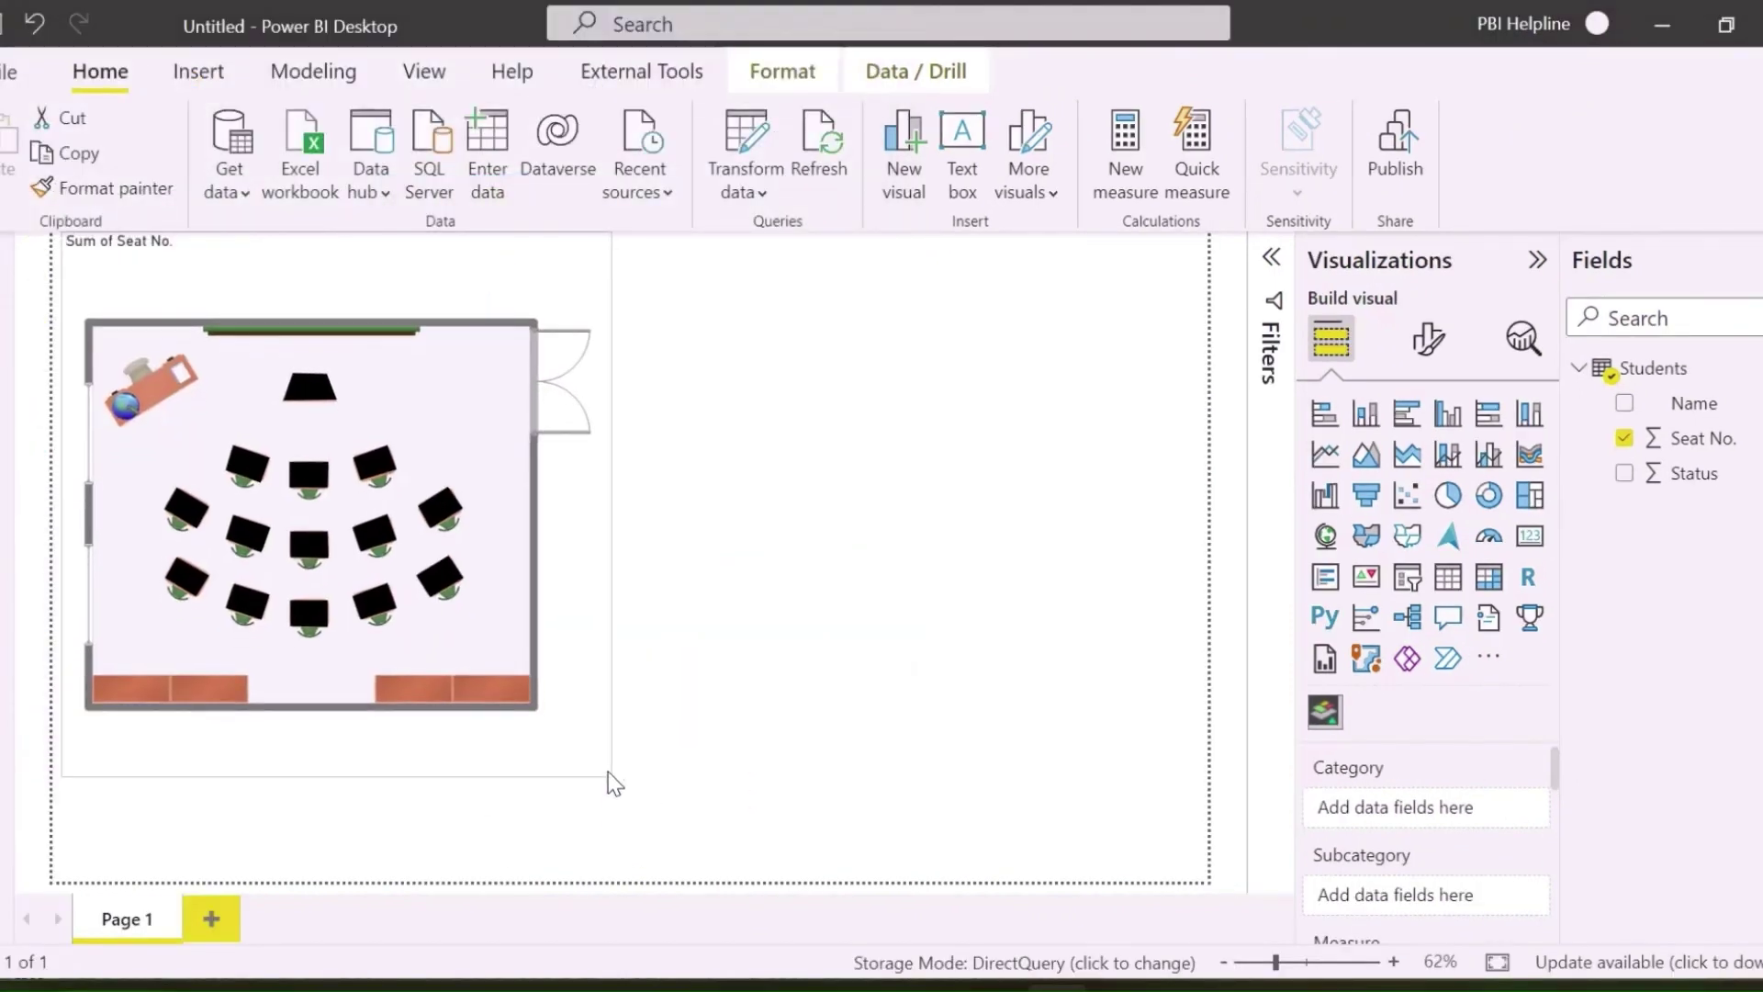
left_click(817, 785)
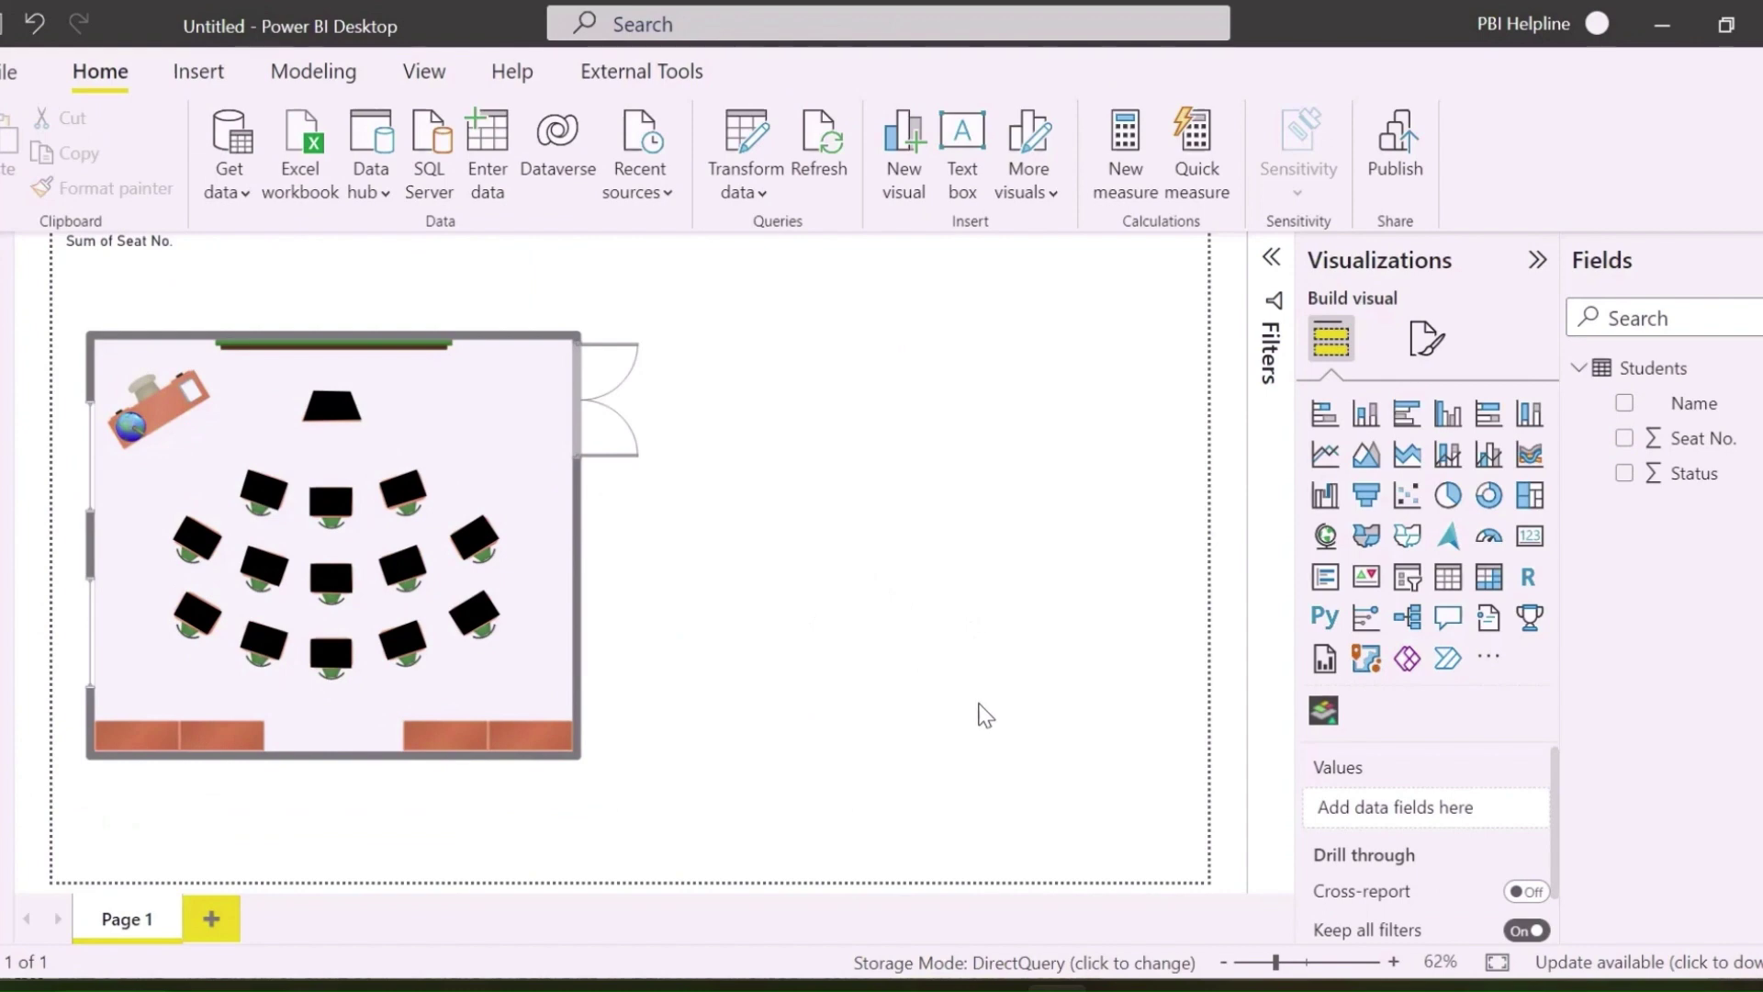
Step: Map seats by Seat No. and add First Name as the measure, renamed to Name
left_click(330, 551)
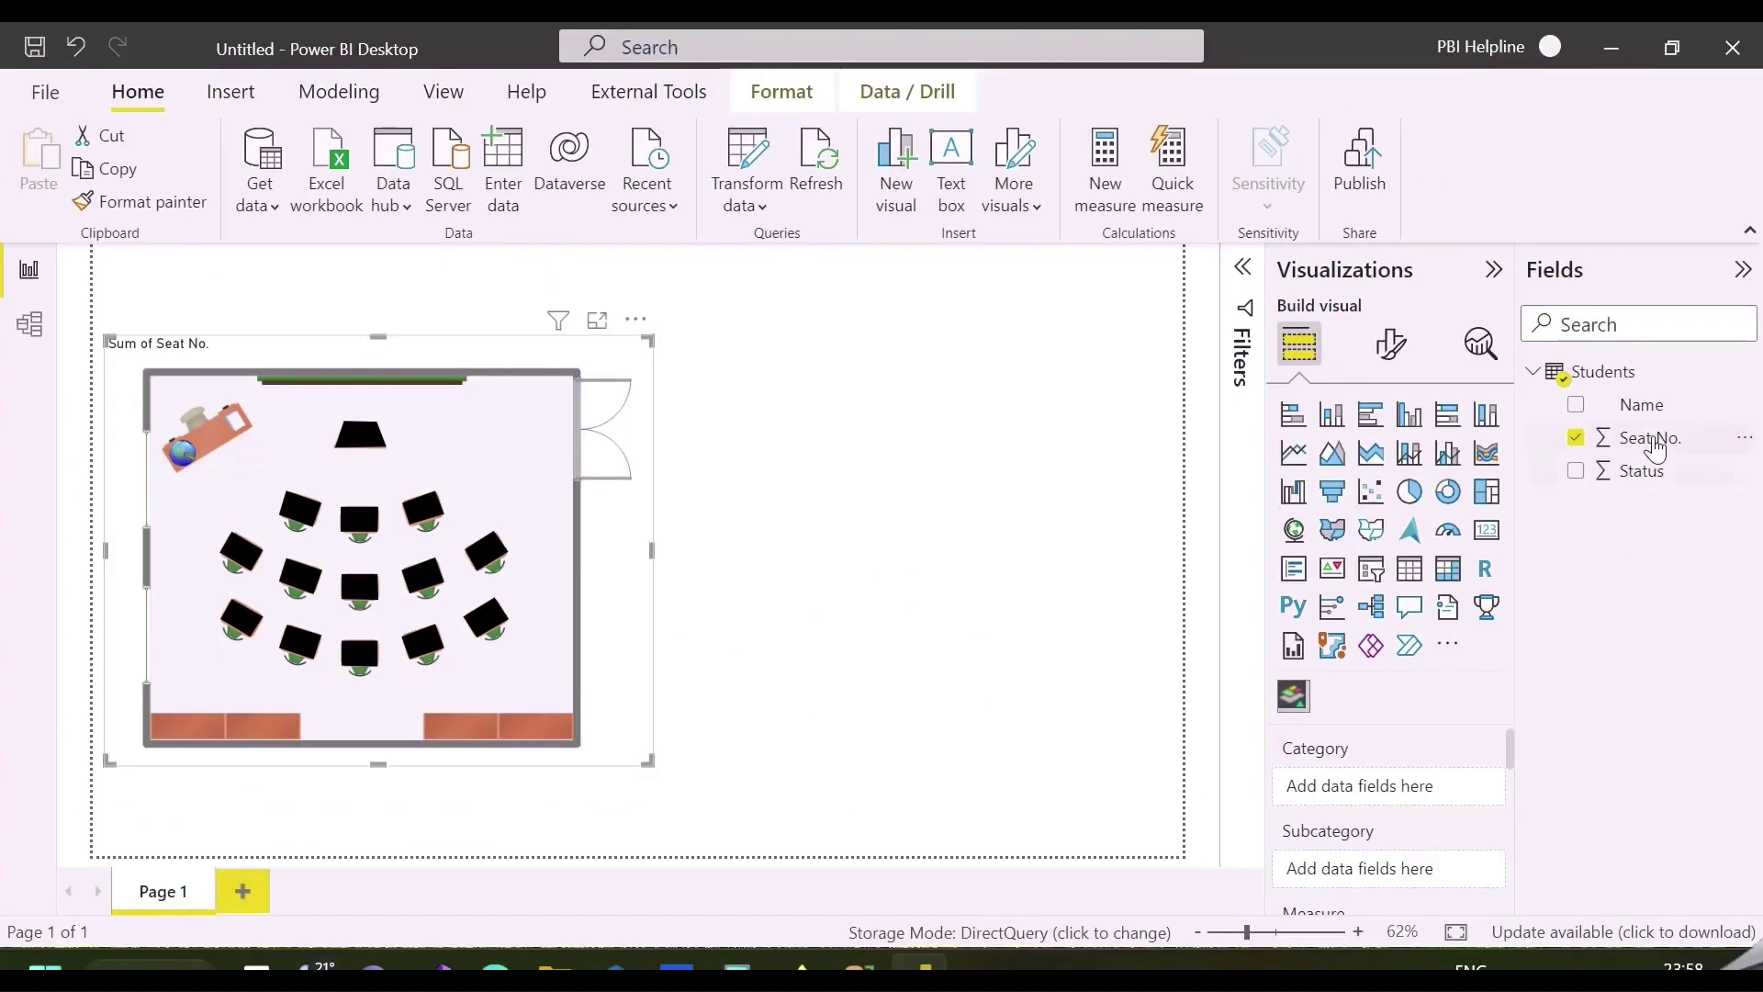
left_click_drag(1694, 438, 1411, 812)
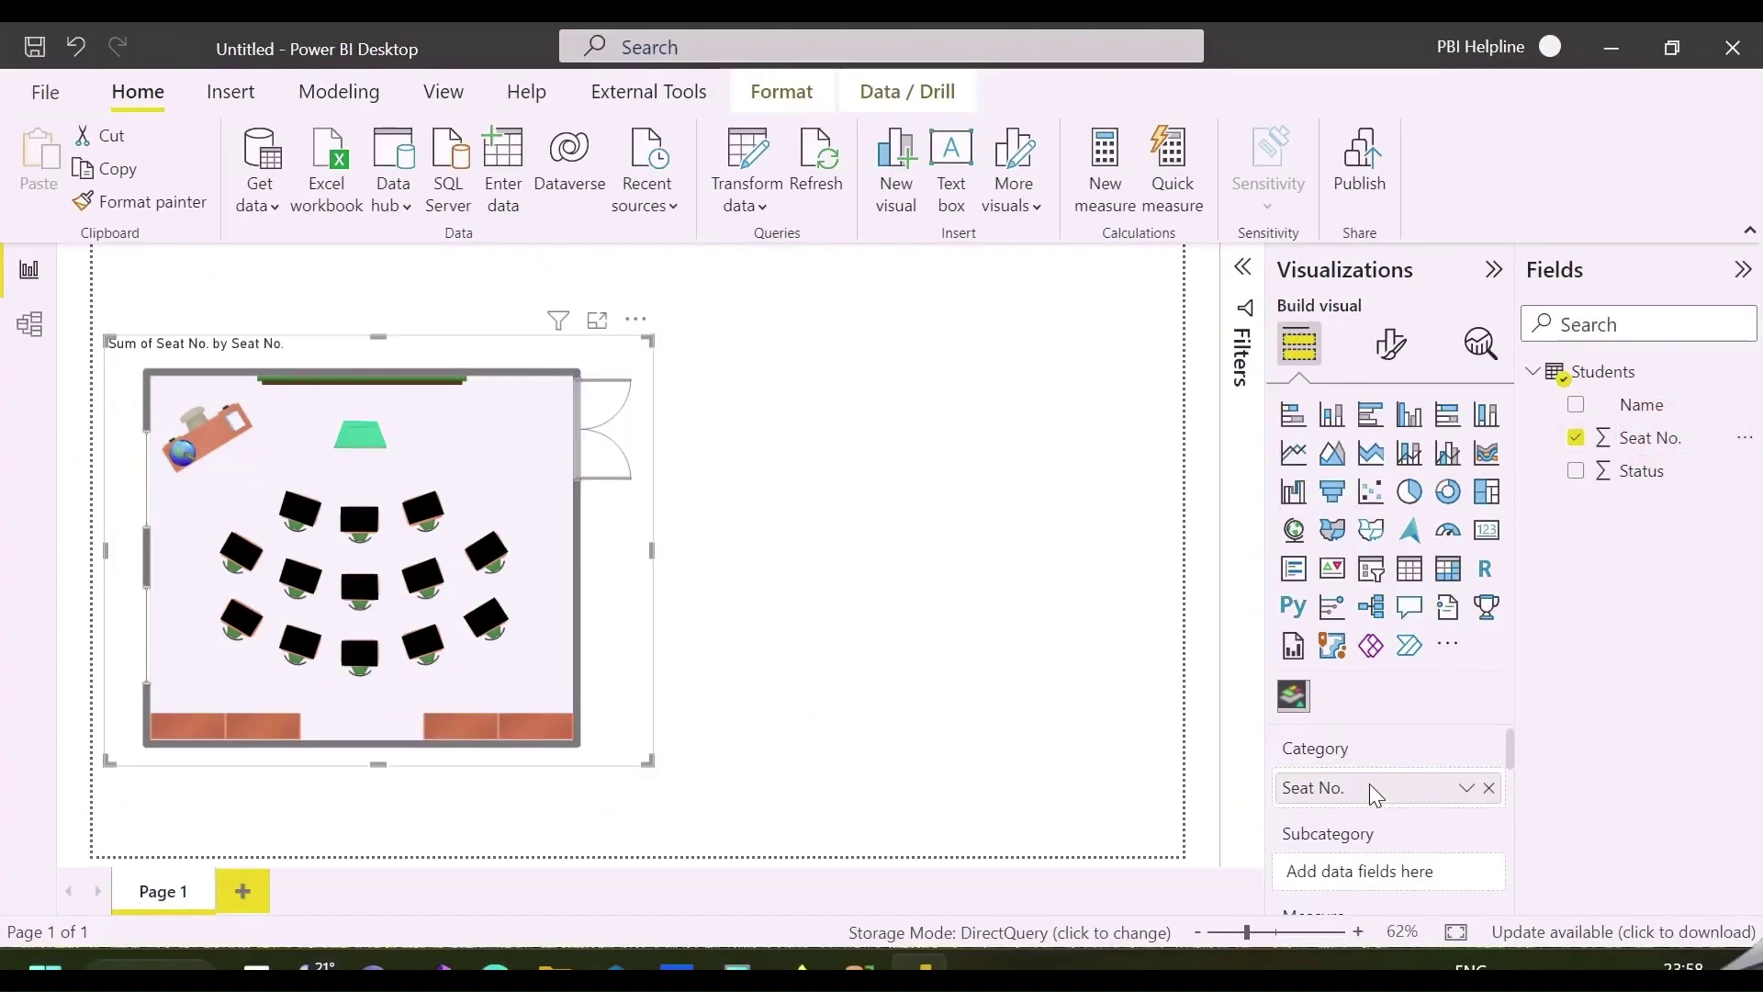
scroll(1372, 821, "down", 1)
left_click_drag(1641, 404, 1368, 863)
double_click(1381, 854)
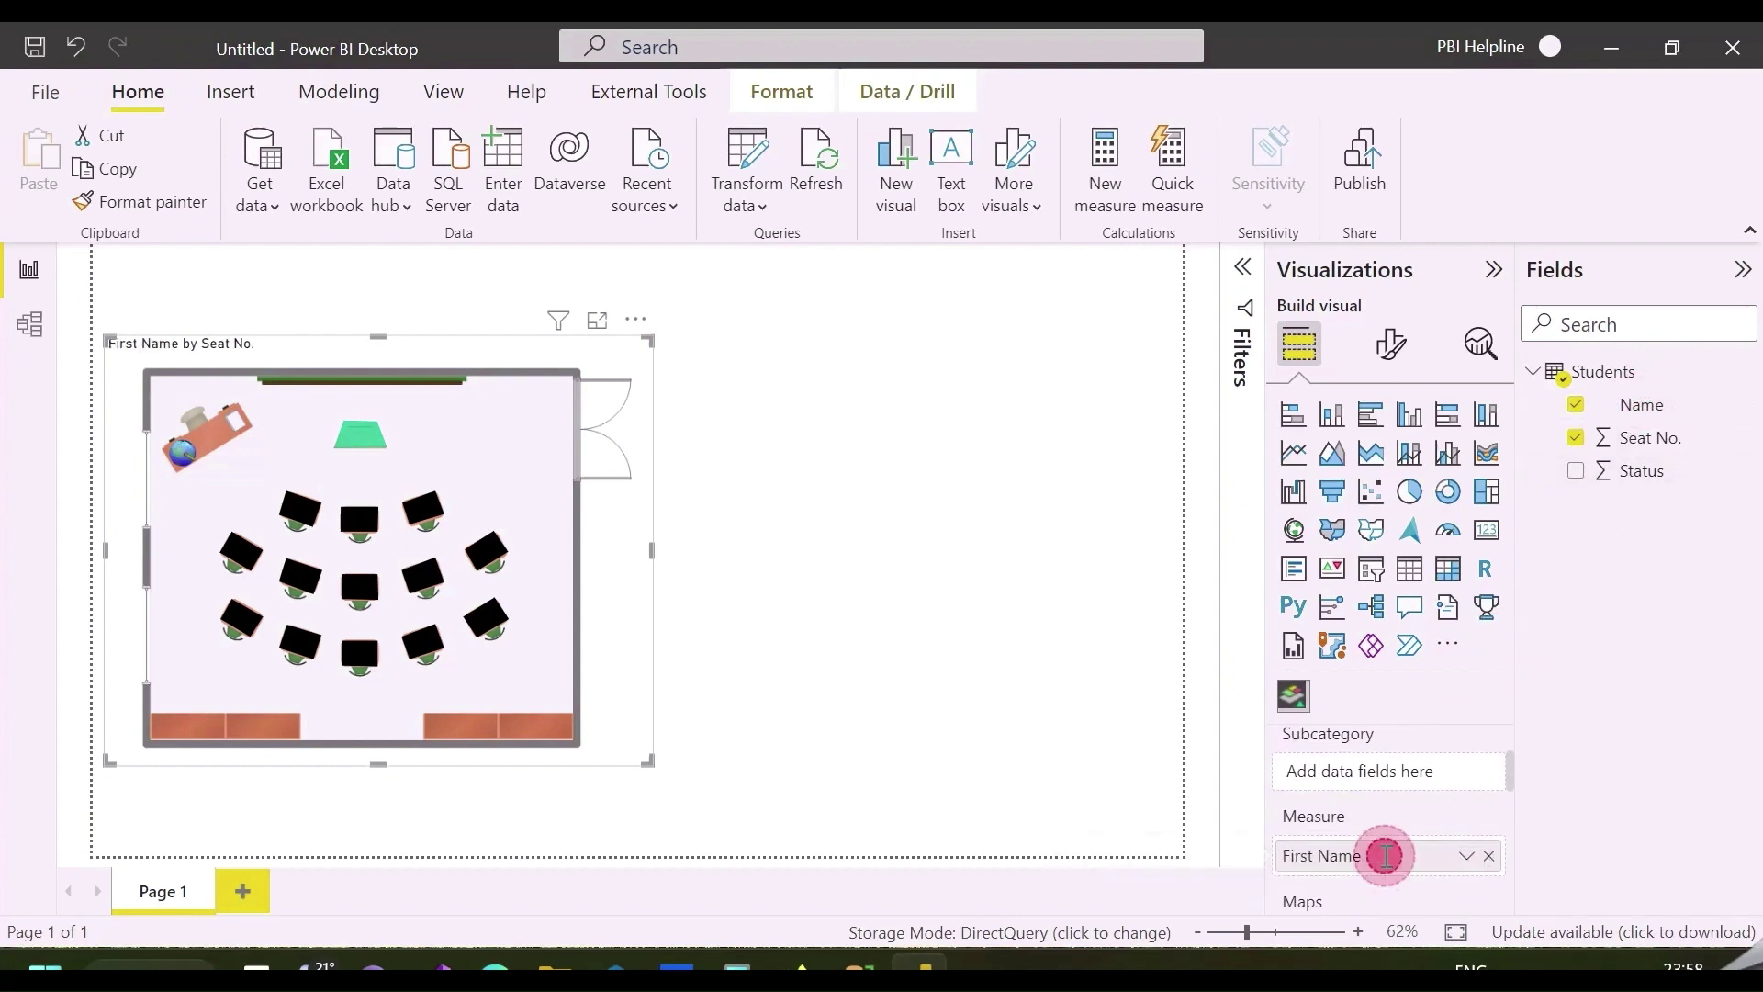
type("Name")
key("Return")
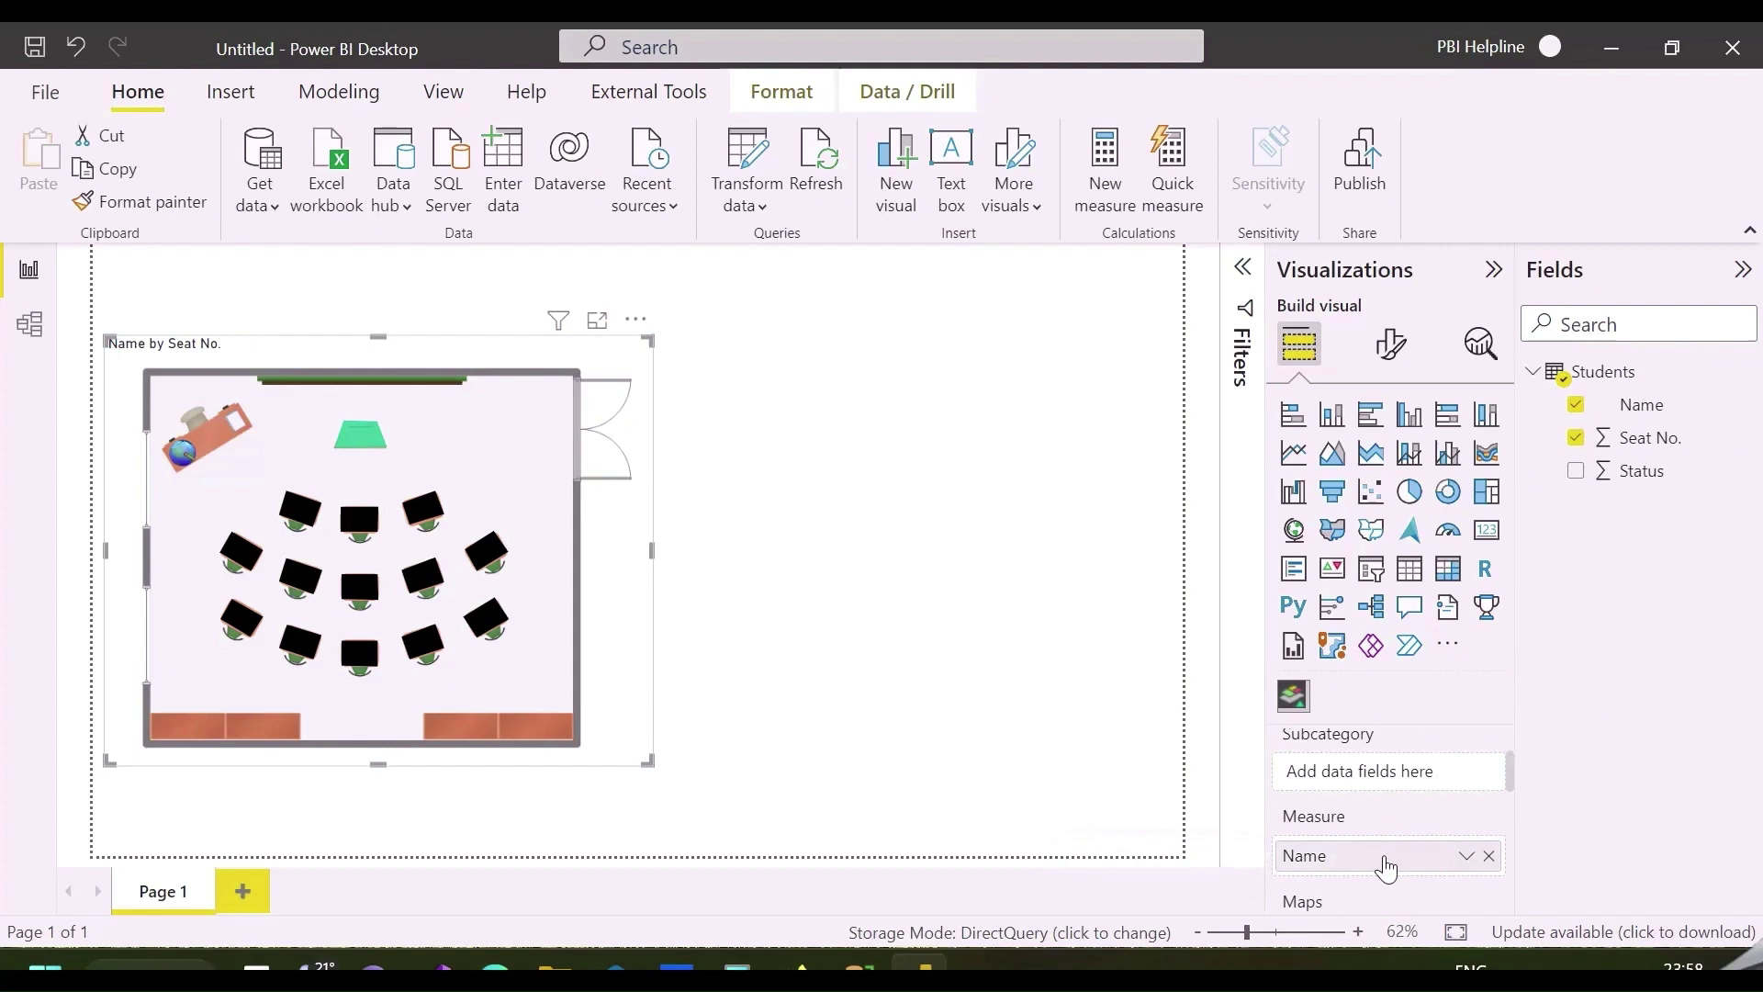
Step: Deselect the visual and switch over to the Power Apps home page
mouse_move(367, 450)
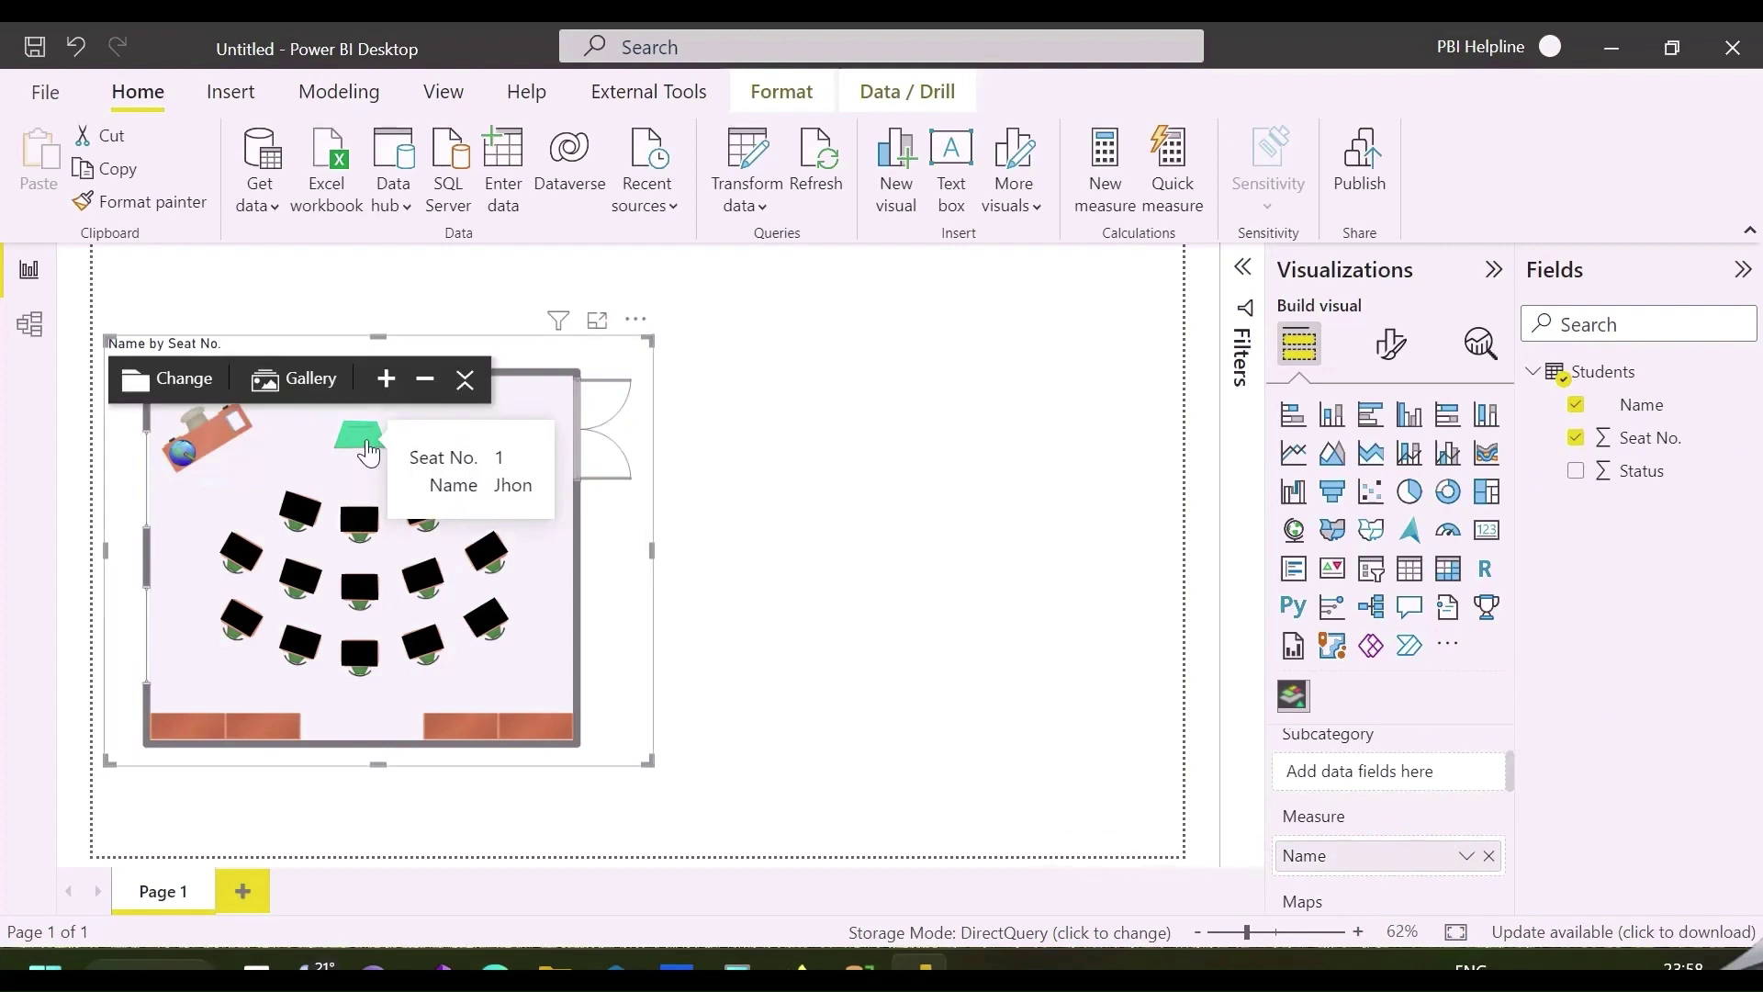
left_click(911, 505)
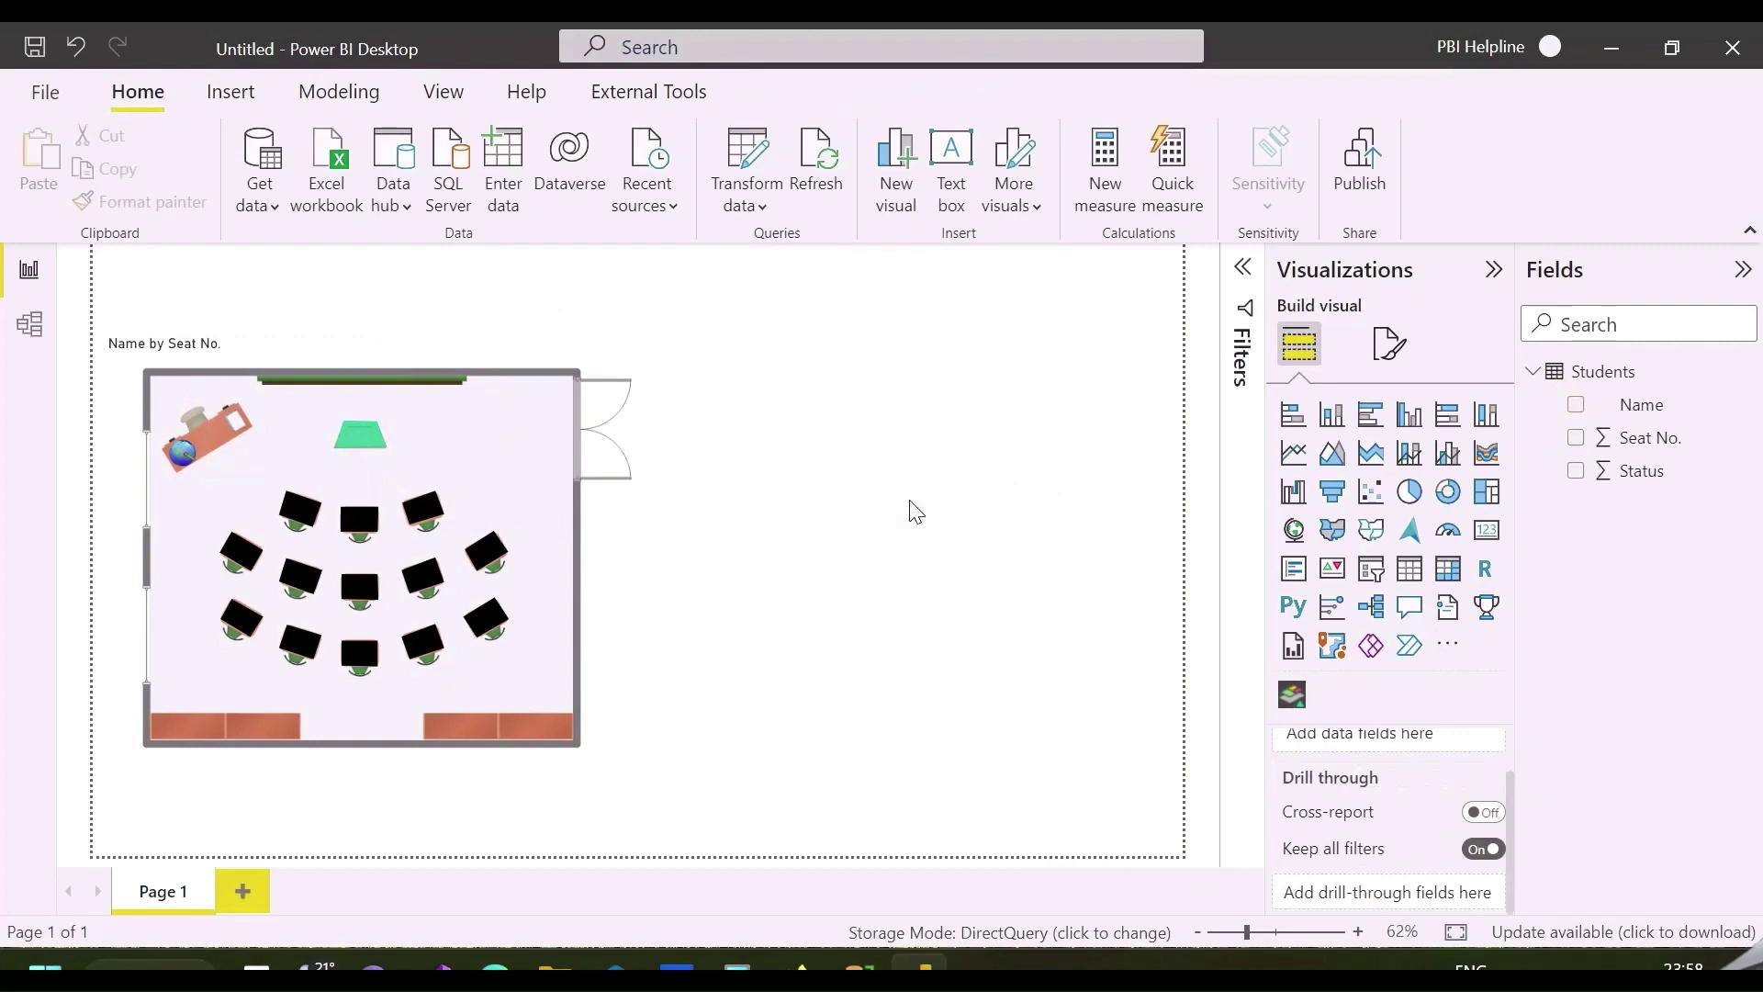
key("alt+Tab")
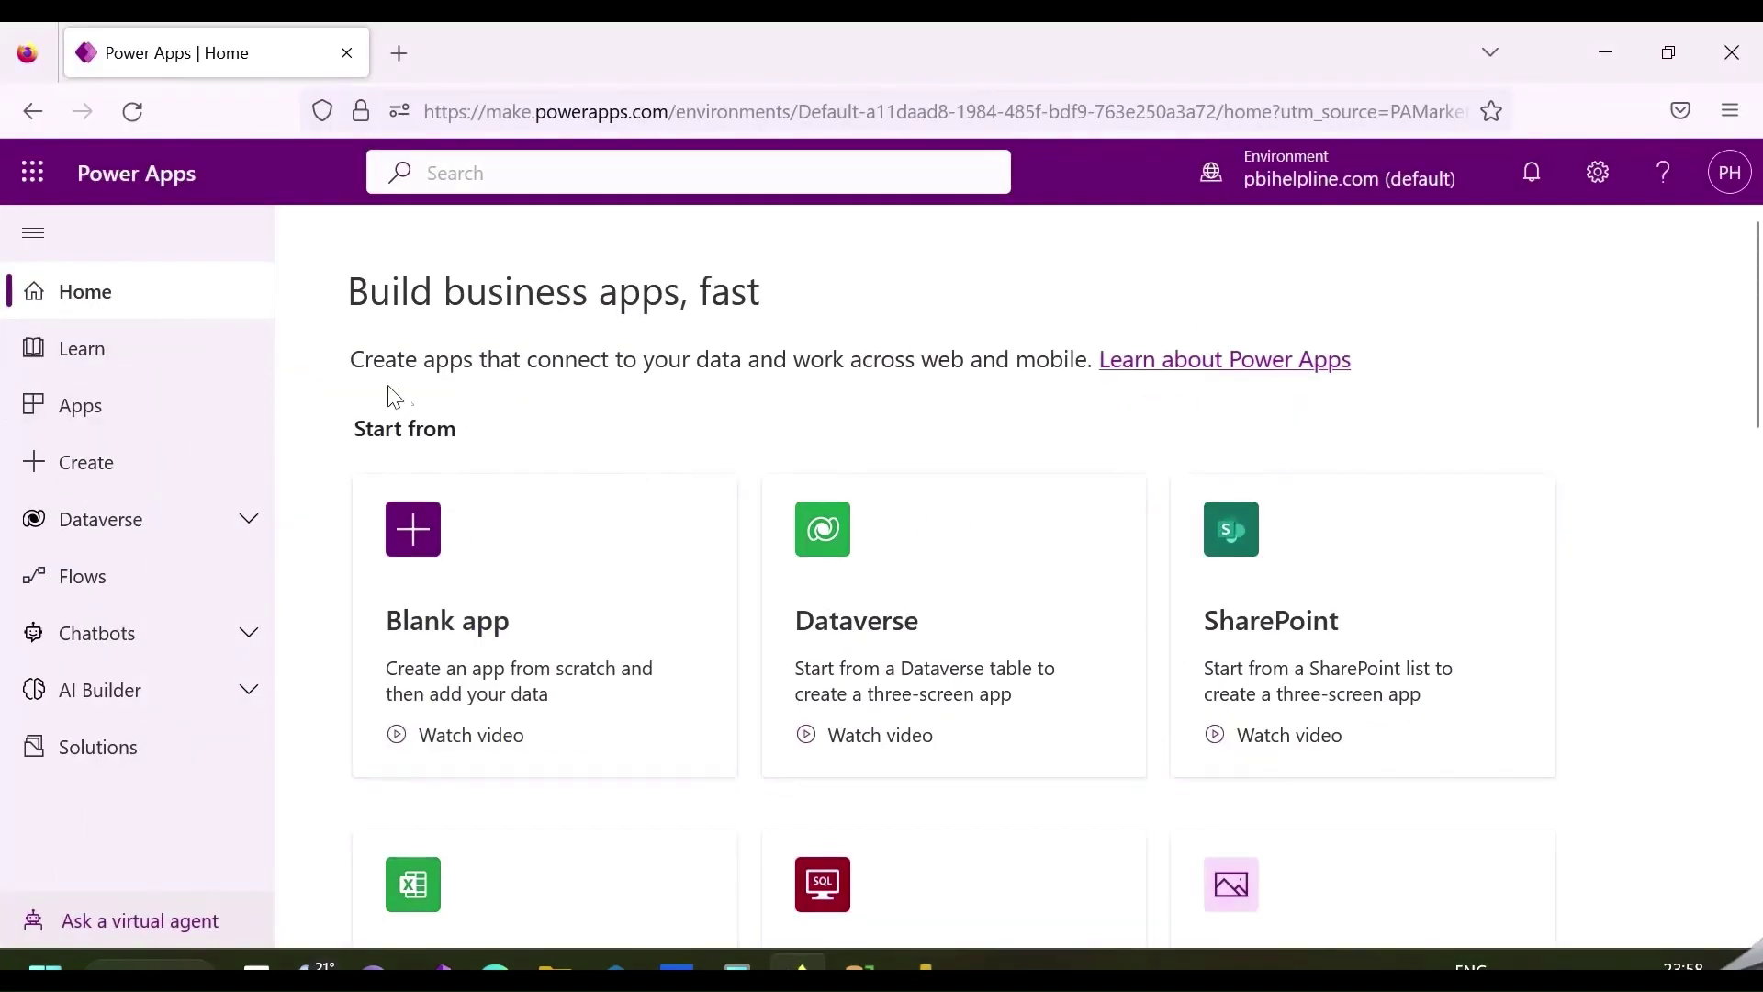
Step: Create an app from the SQL card and choose the SQL Server connector for a new connection
left_click(122, 466)
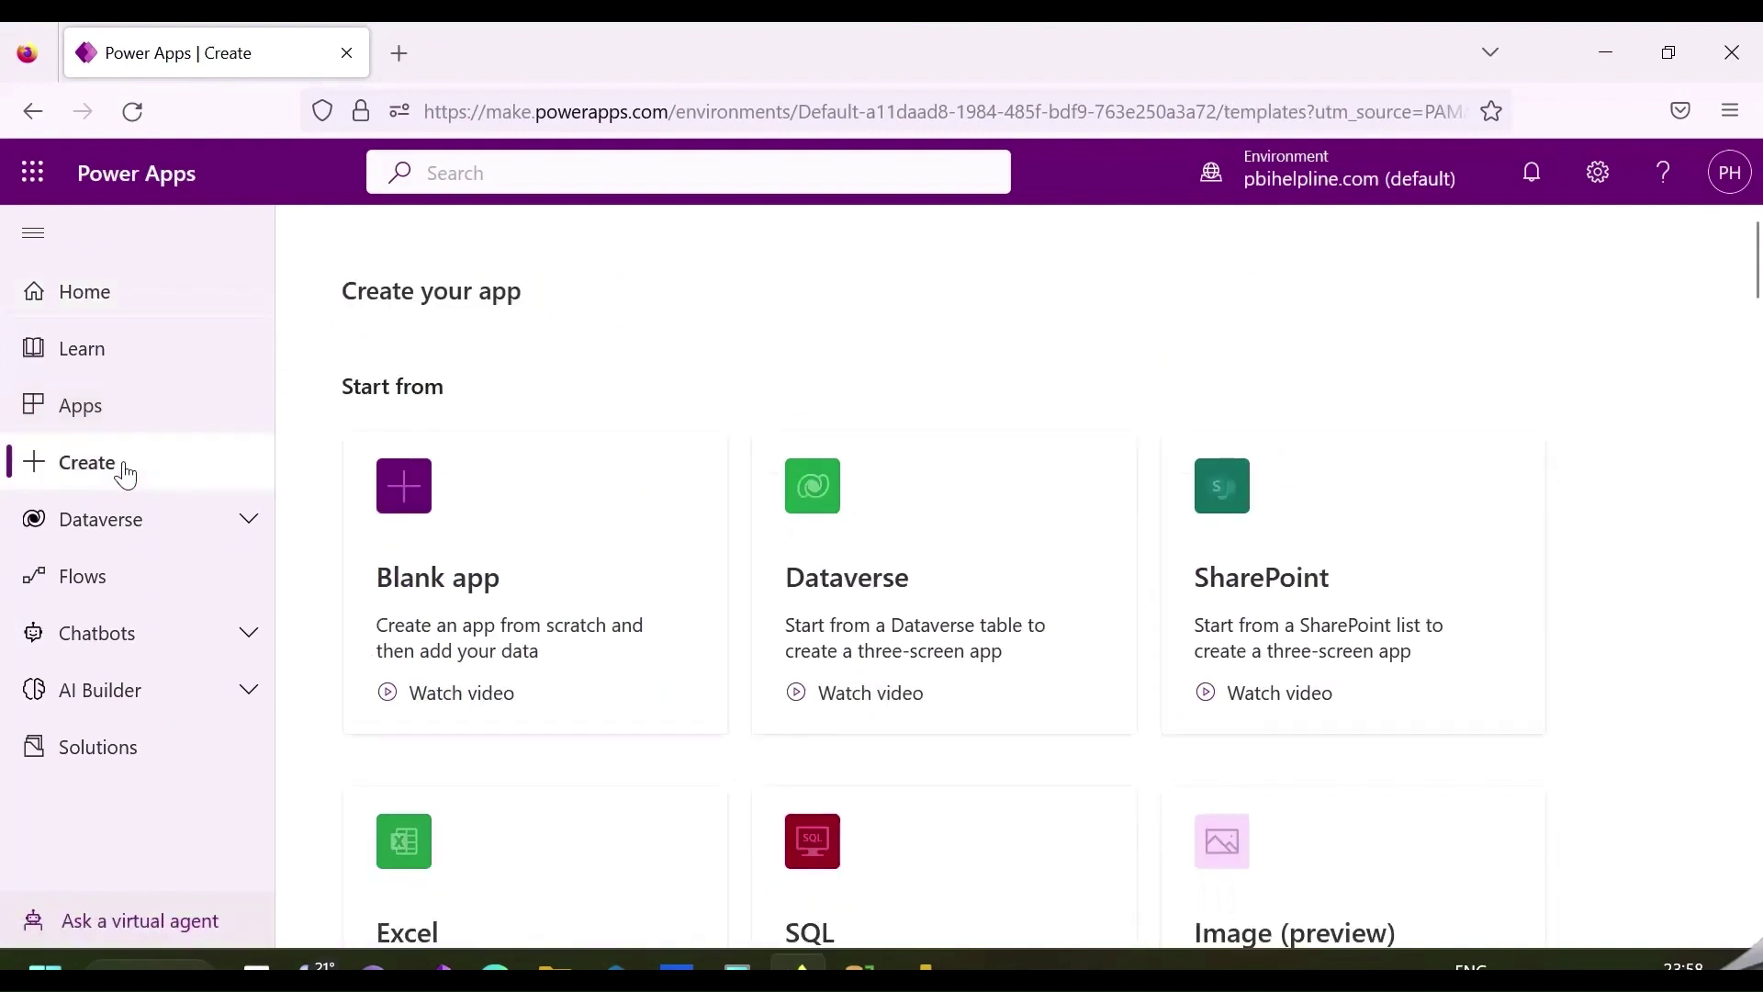
scroll(692, 701, "down", 4)
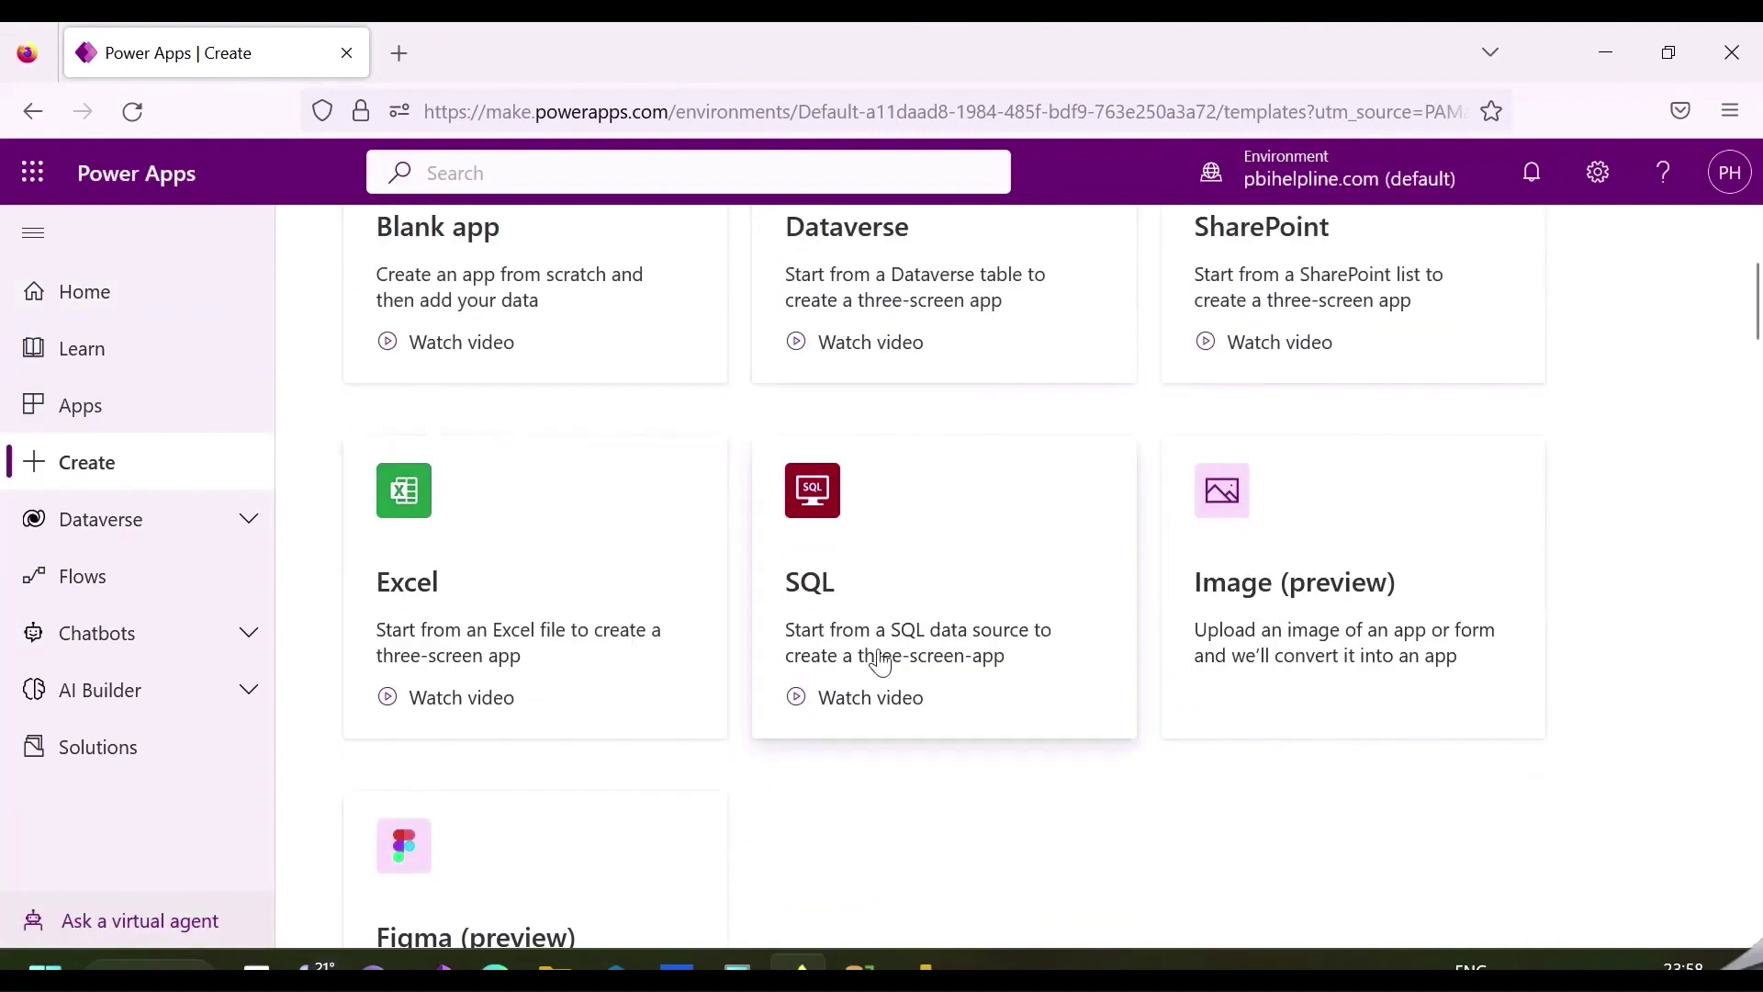
left_click(886, 625)
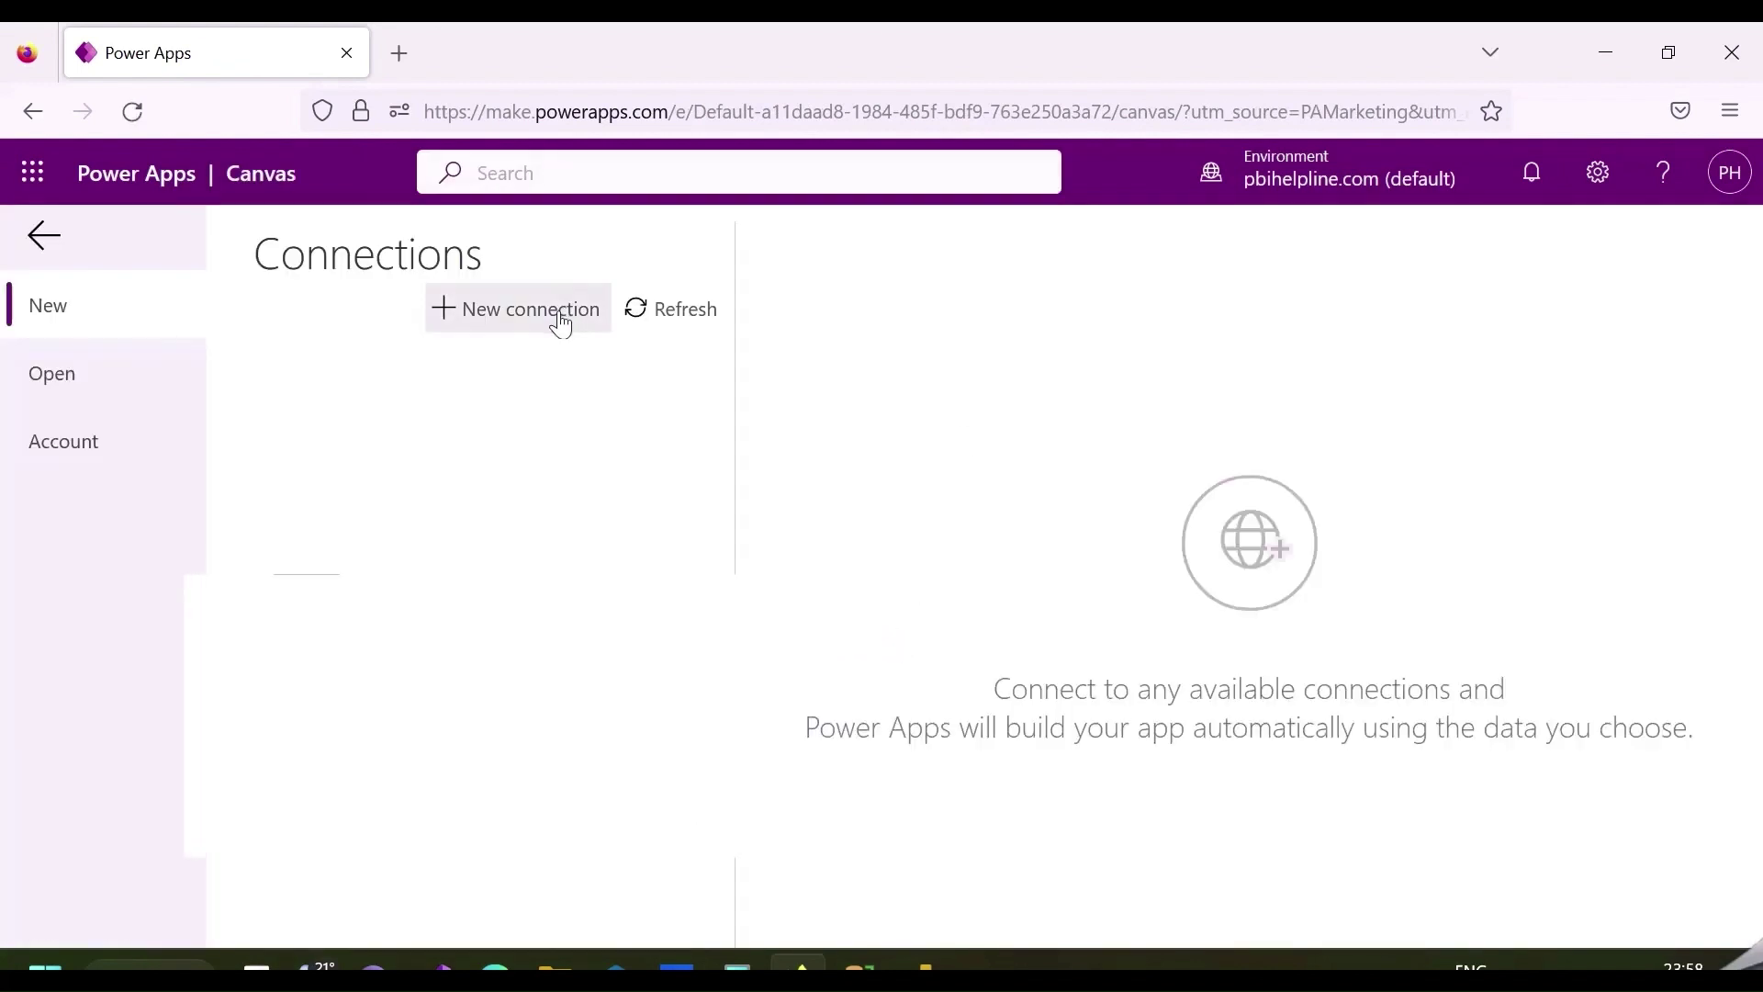
left_click(560, 322)
scroll(576, 706, "down", 3)
scroll(576, 692, "down", 10)
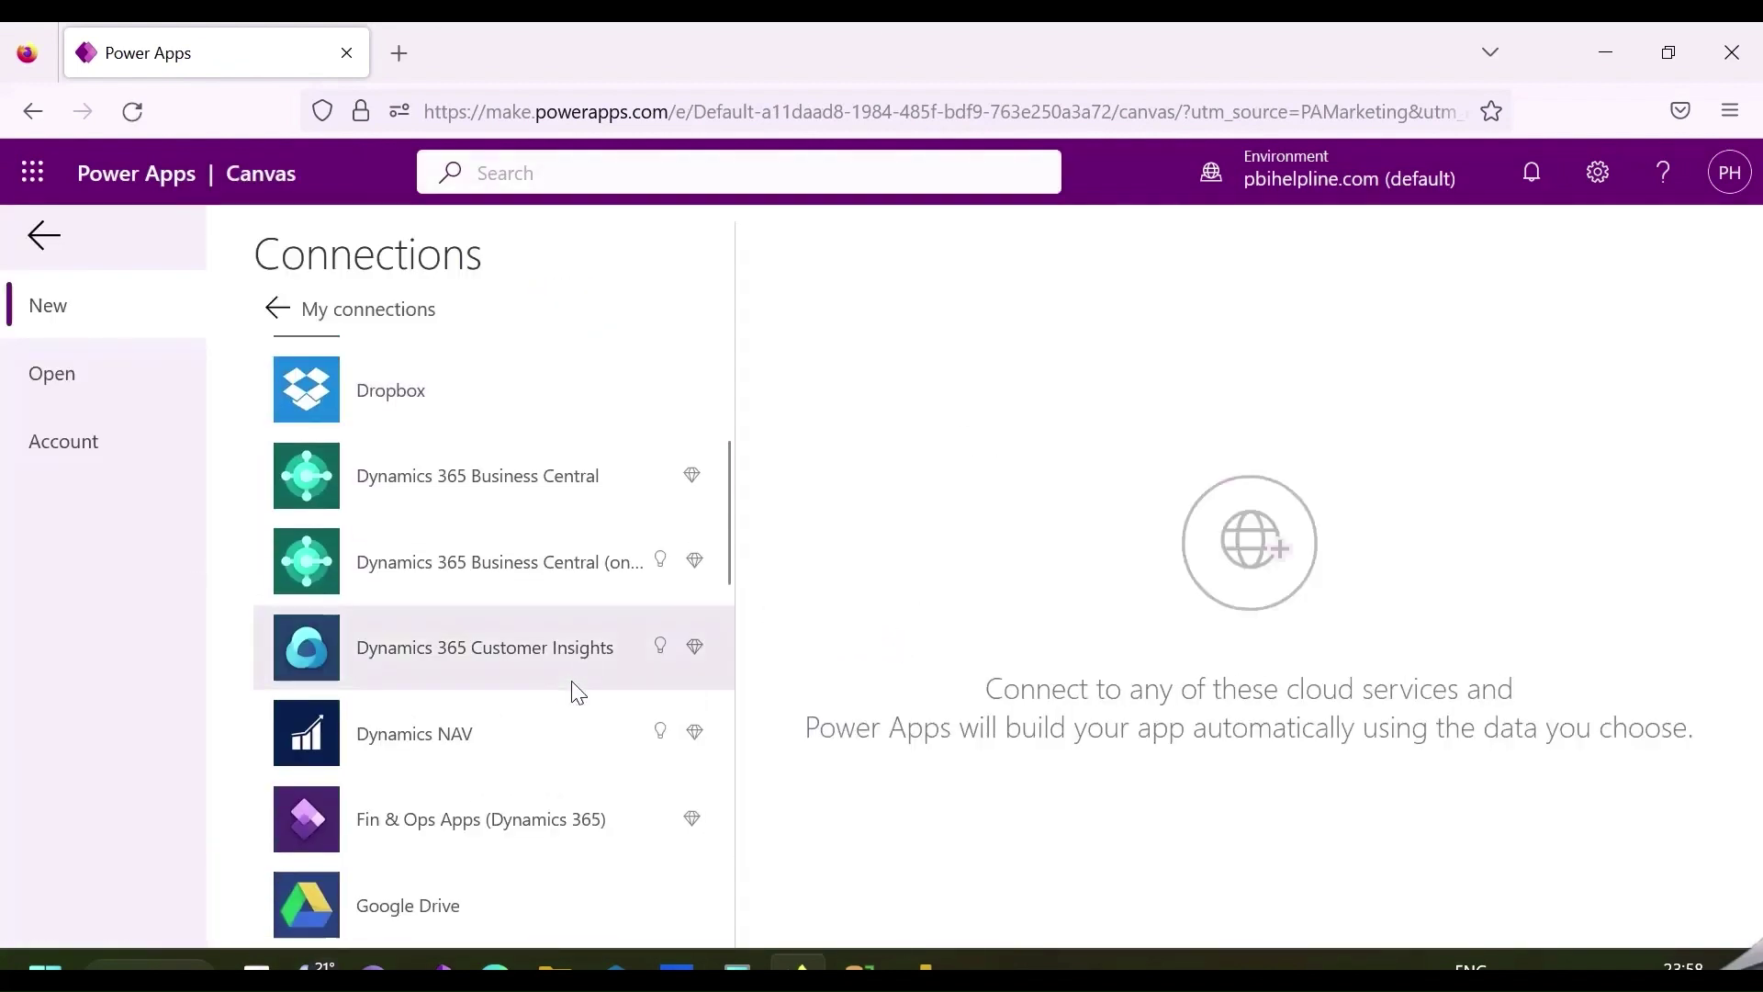
scroll(577, 692, "down", 3)
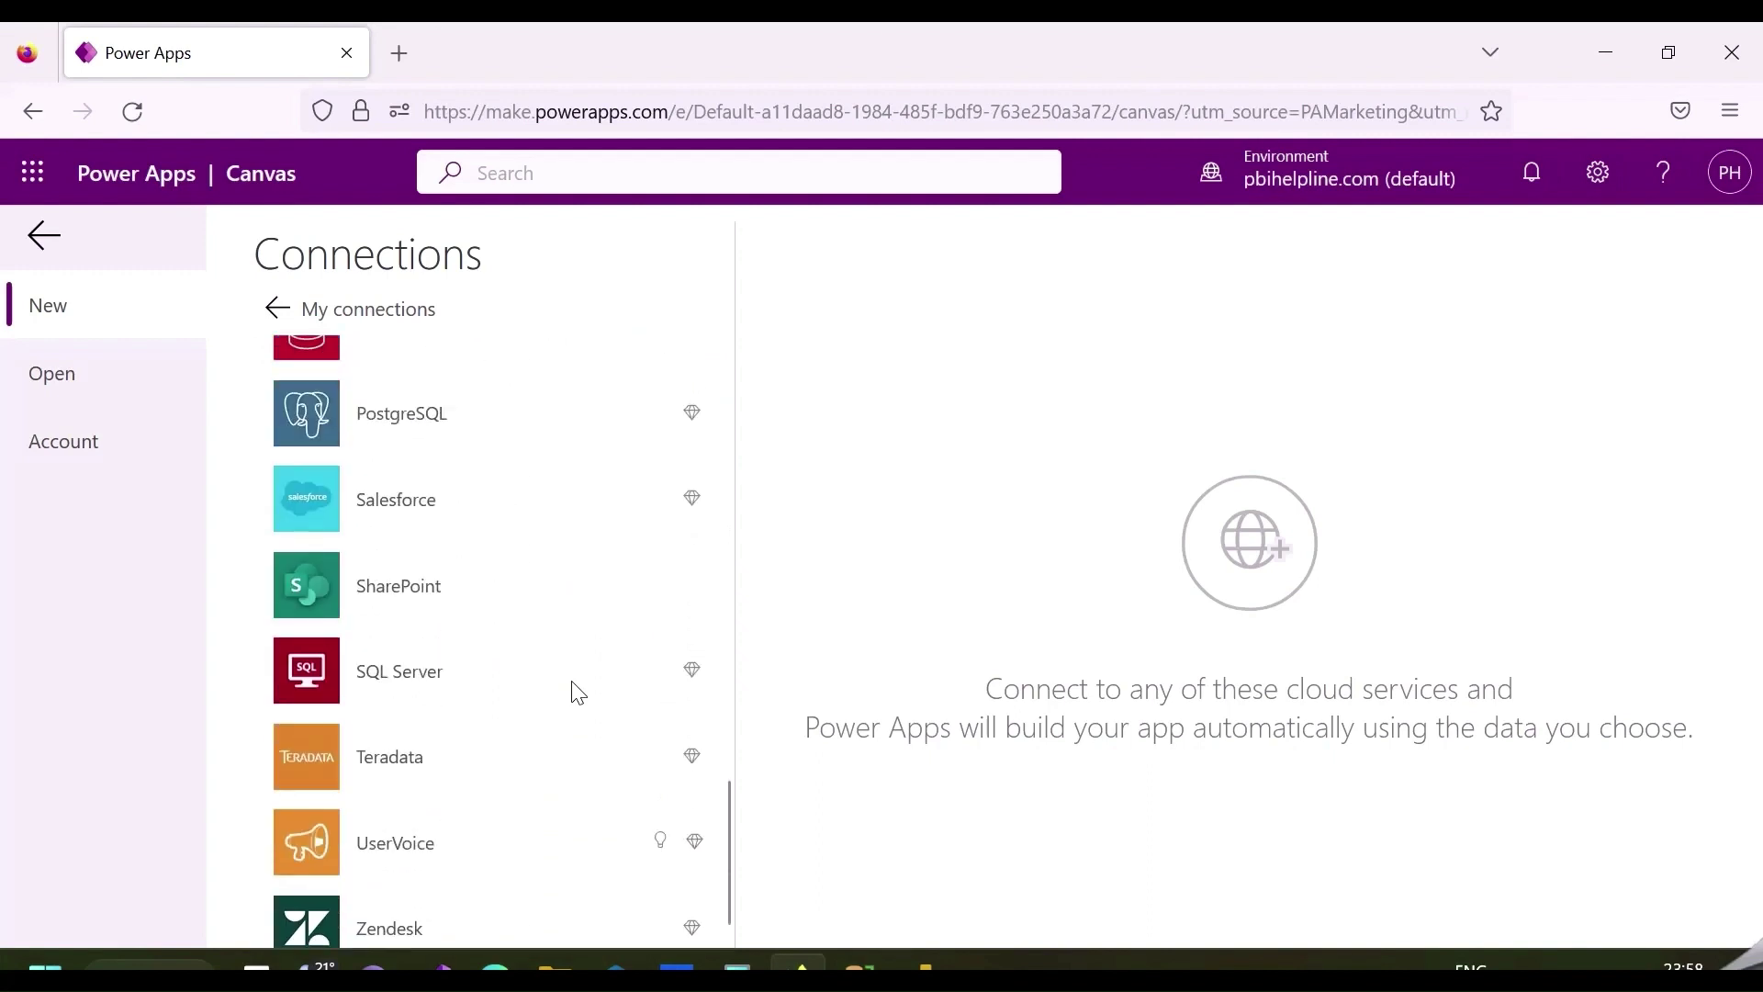
left_click(444, 670)
Step: Set Windows Authentication with server (local) and database PBIHELPLINE
left_click(1104, 551)
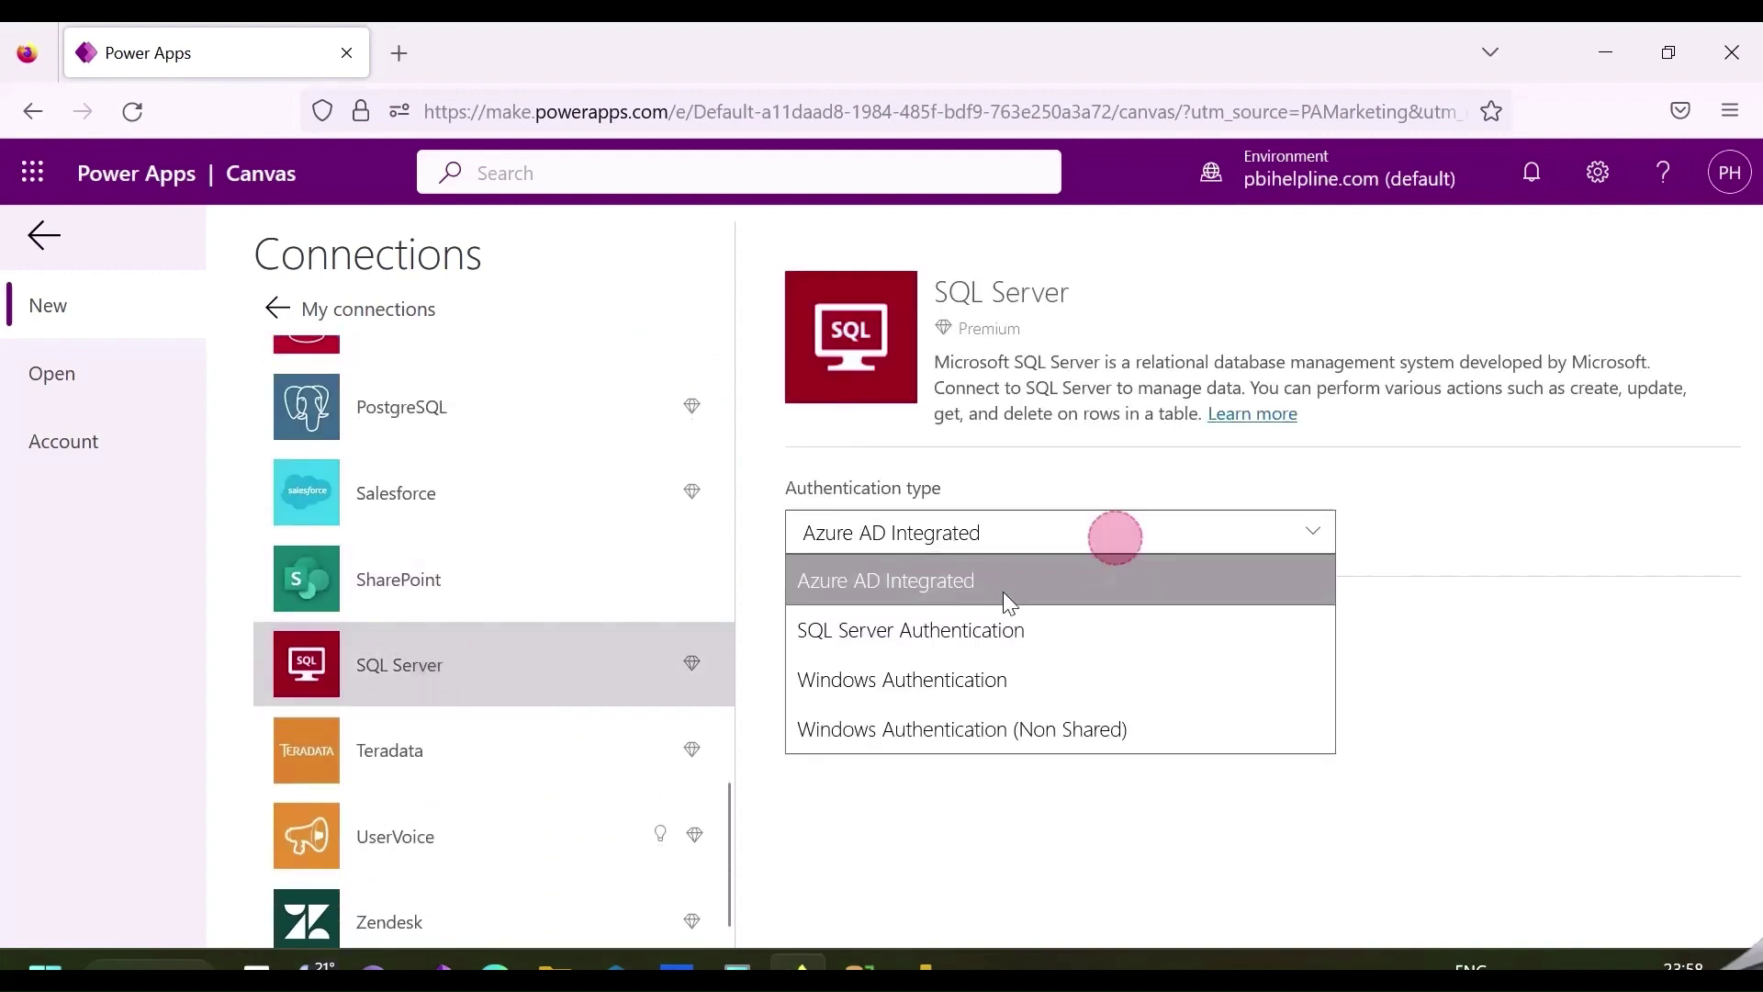
left_click(827, 685)
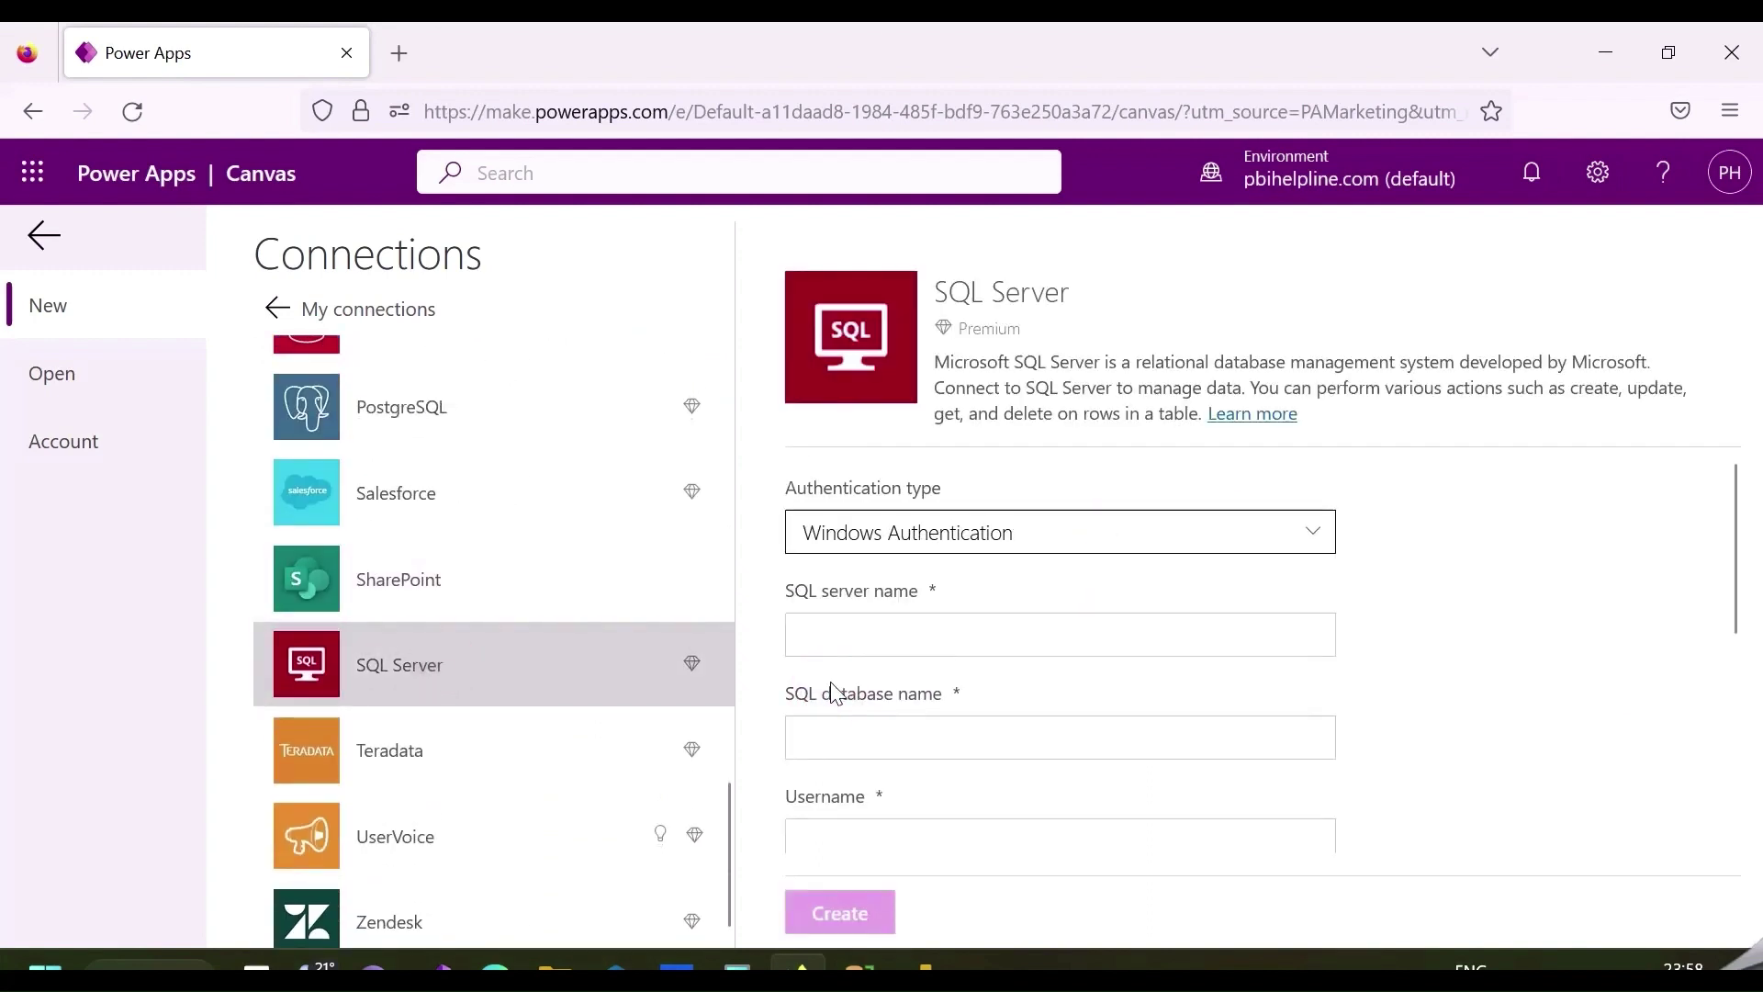
left_click(968, 634)
type("(local")
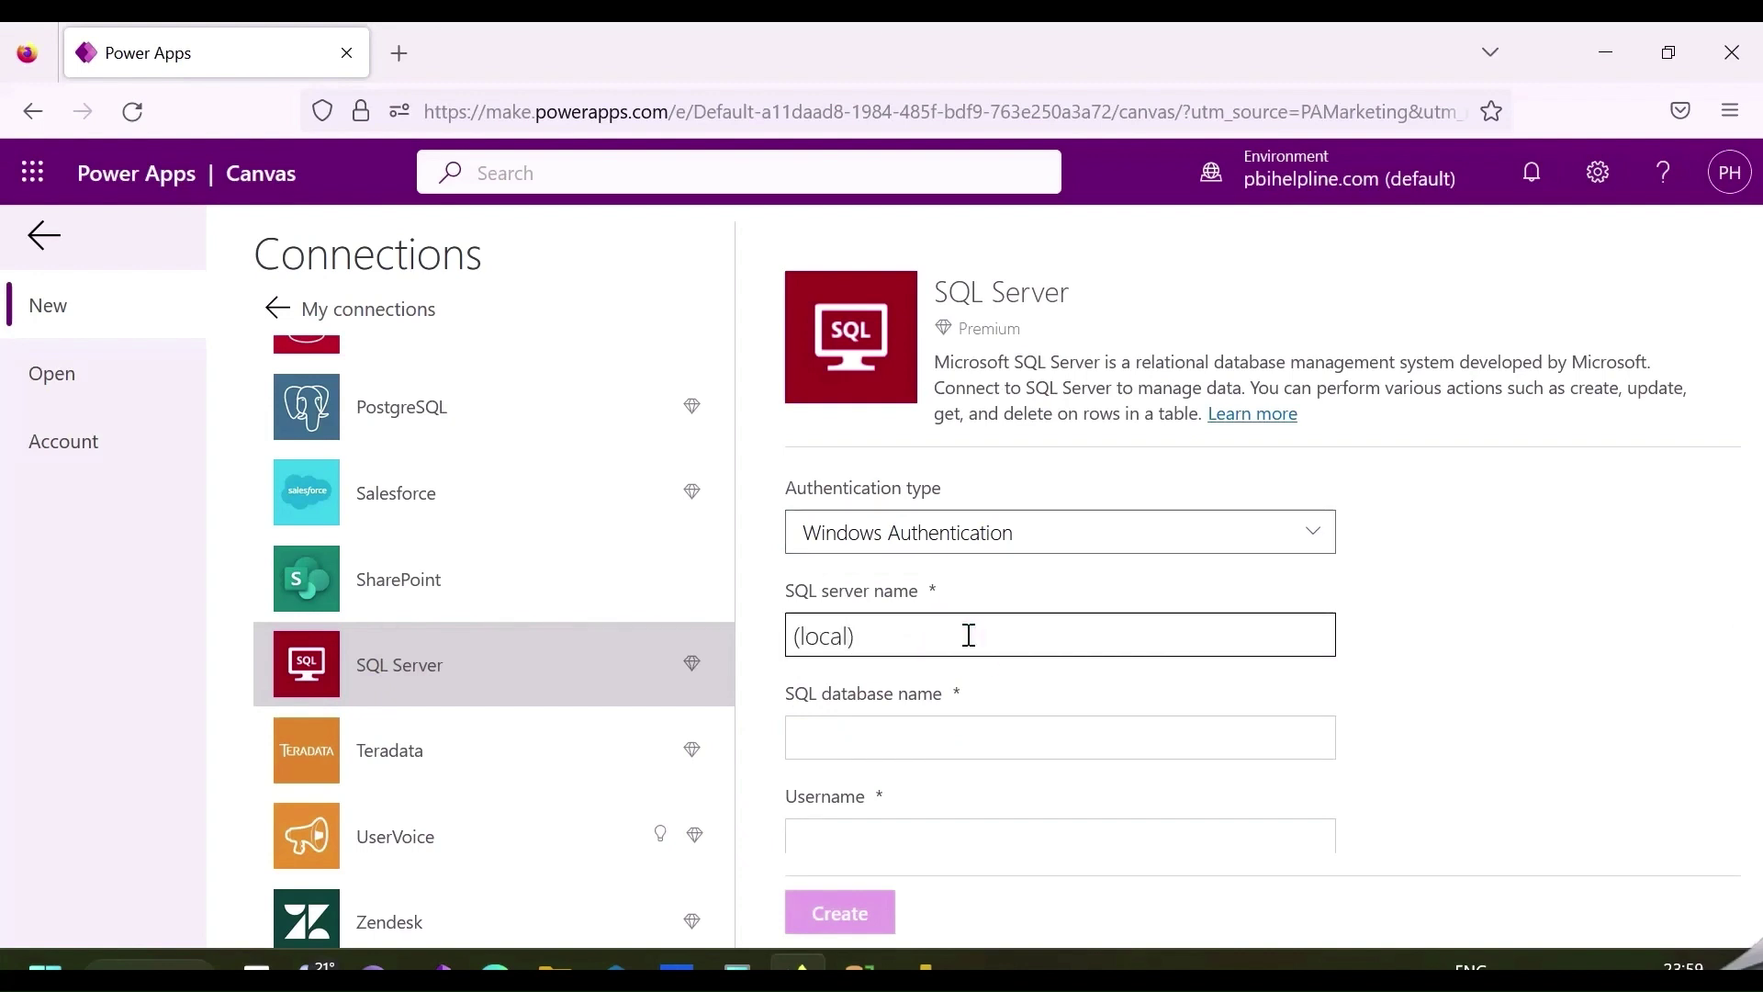
left_click(890, 729)
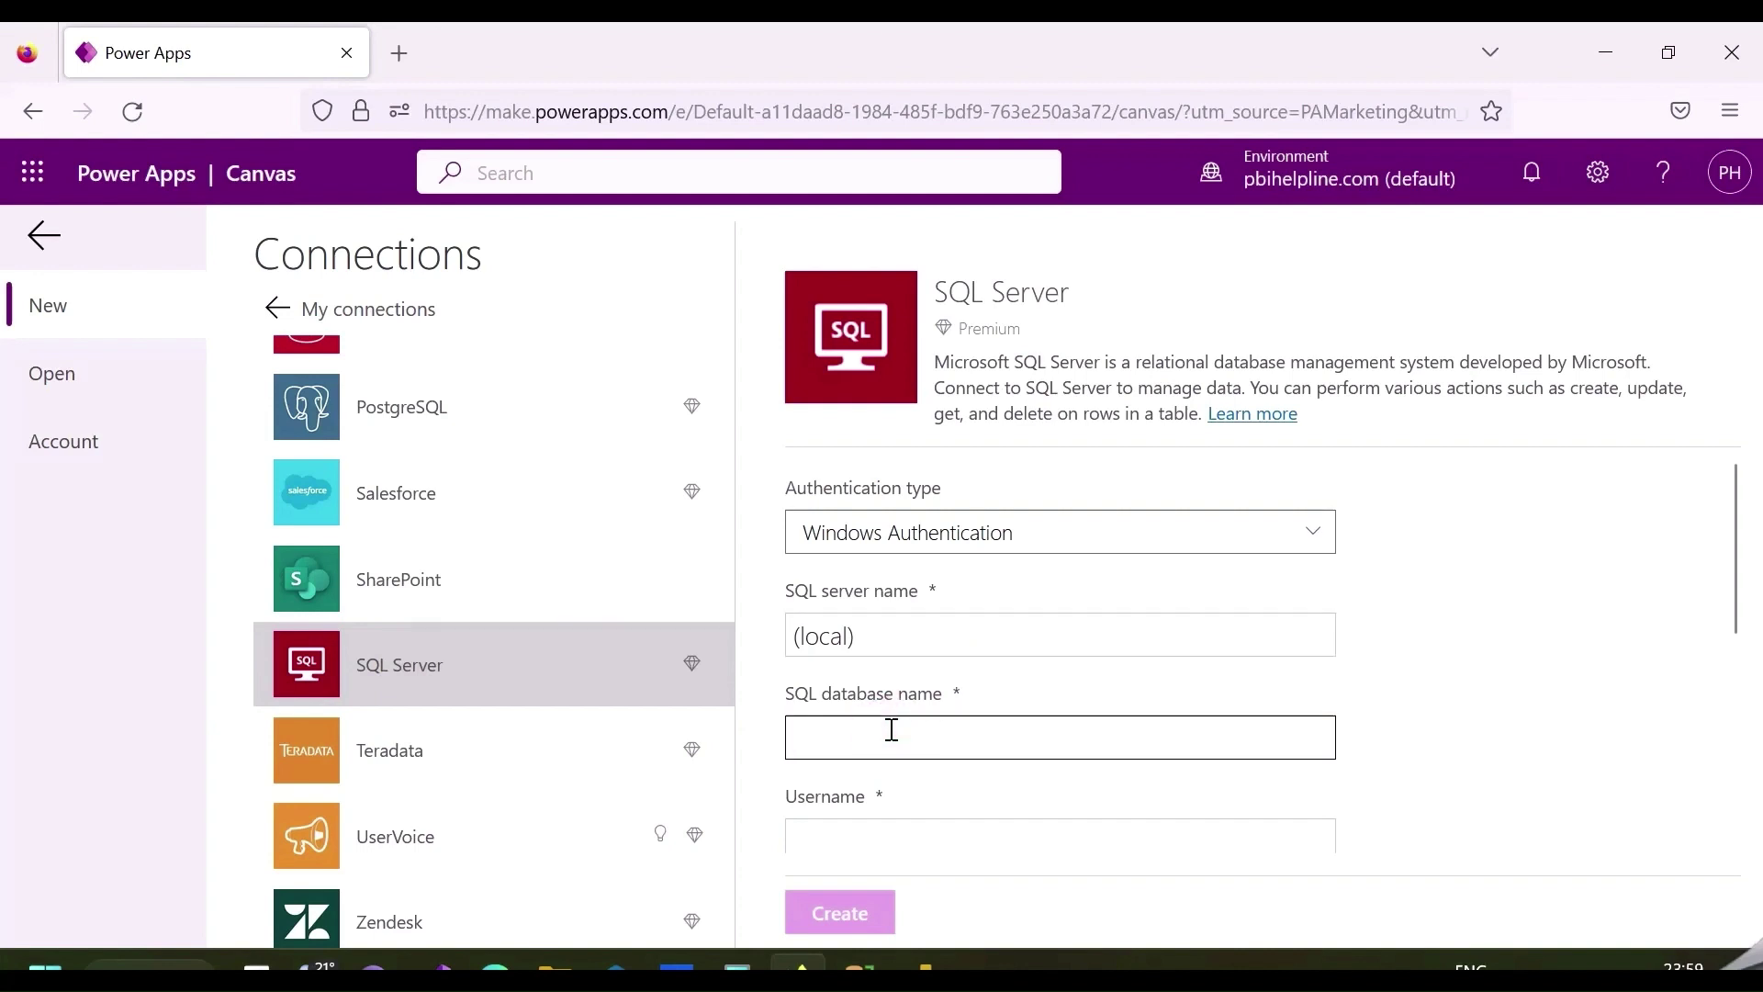
type("PBIHELPLINE")
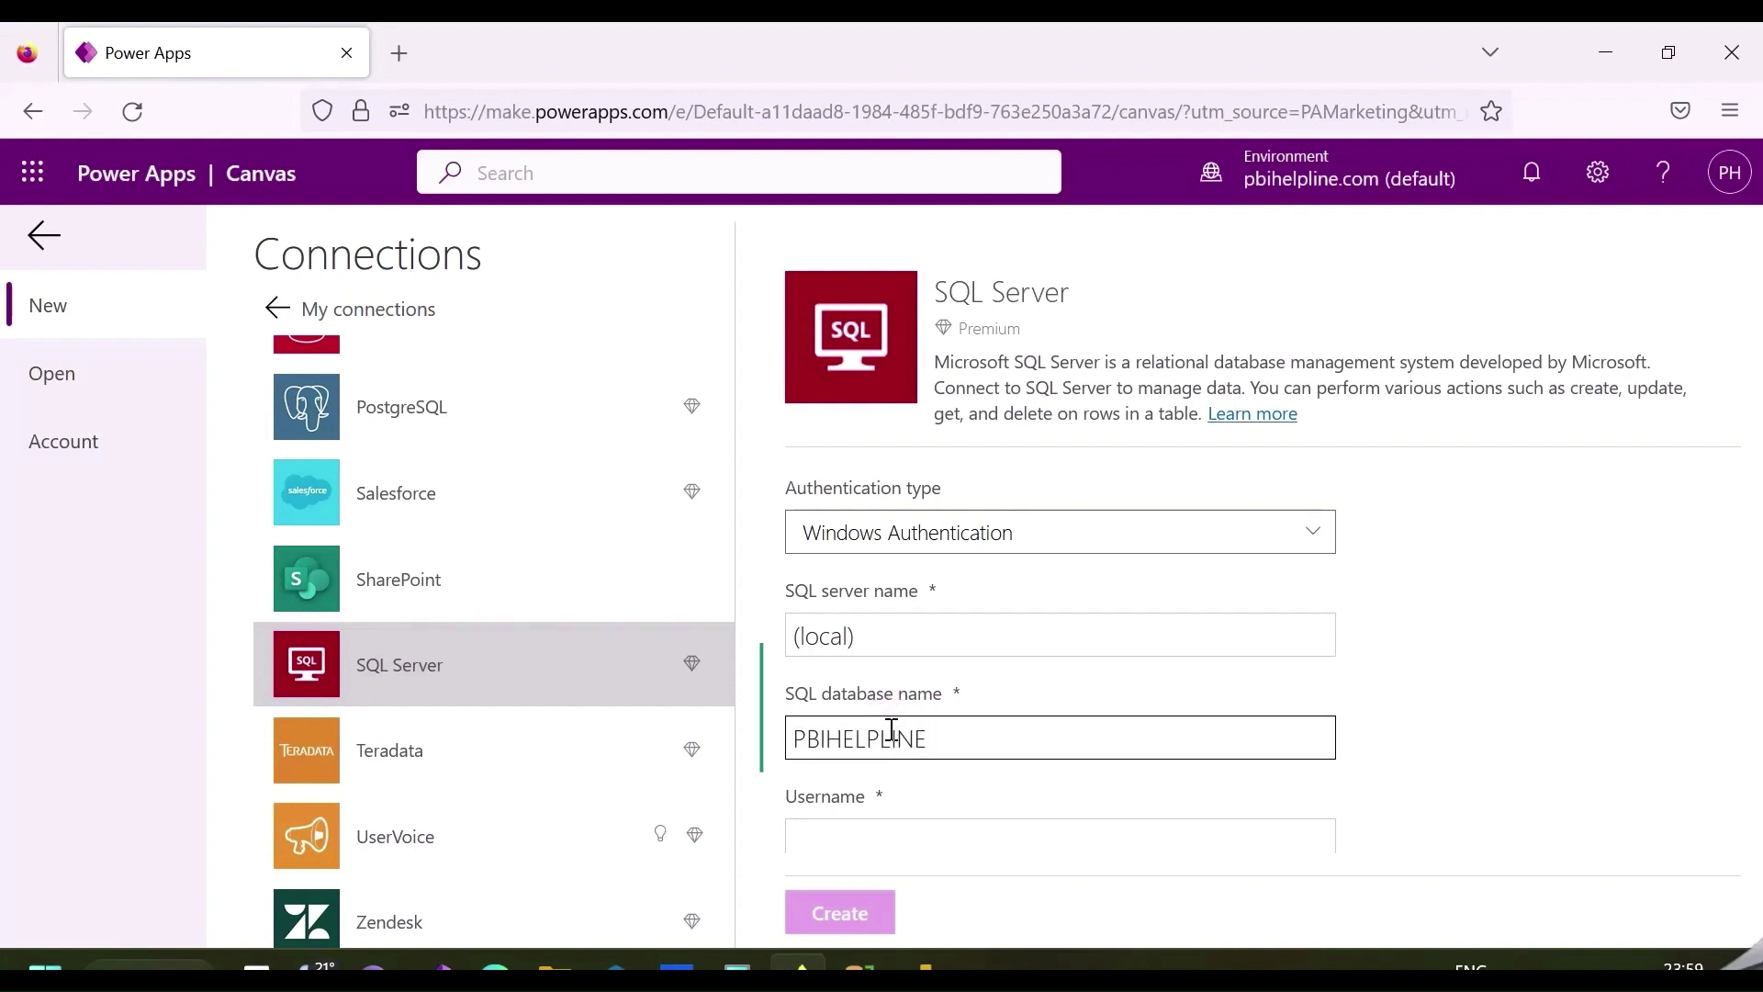
key("Tab")
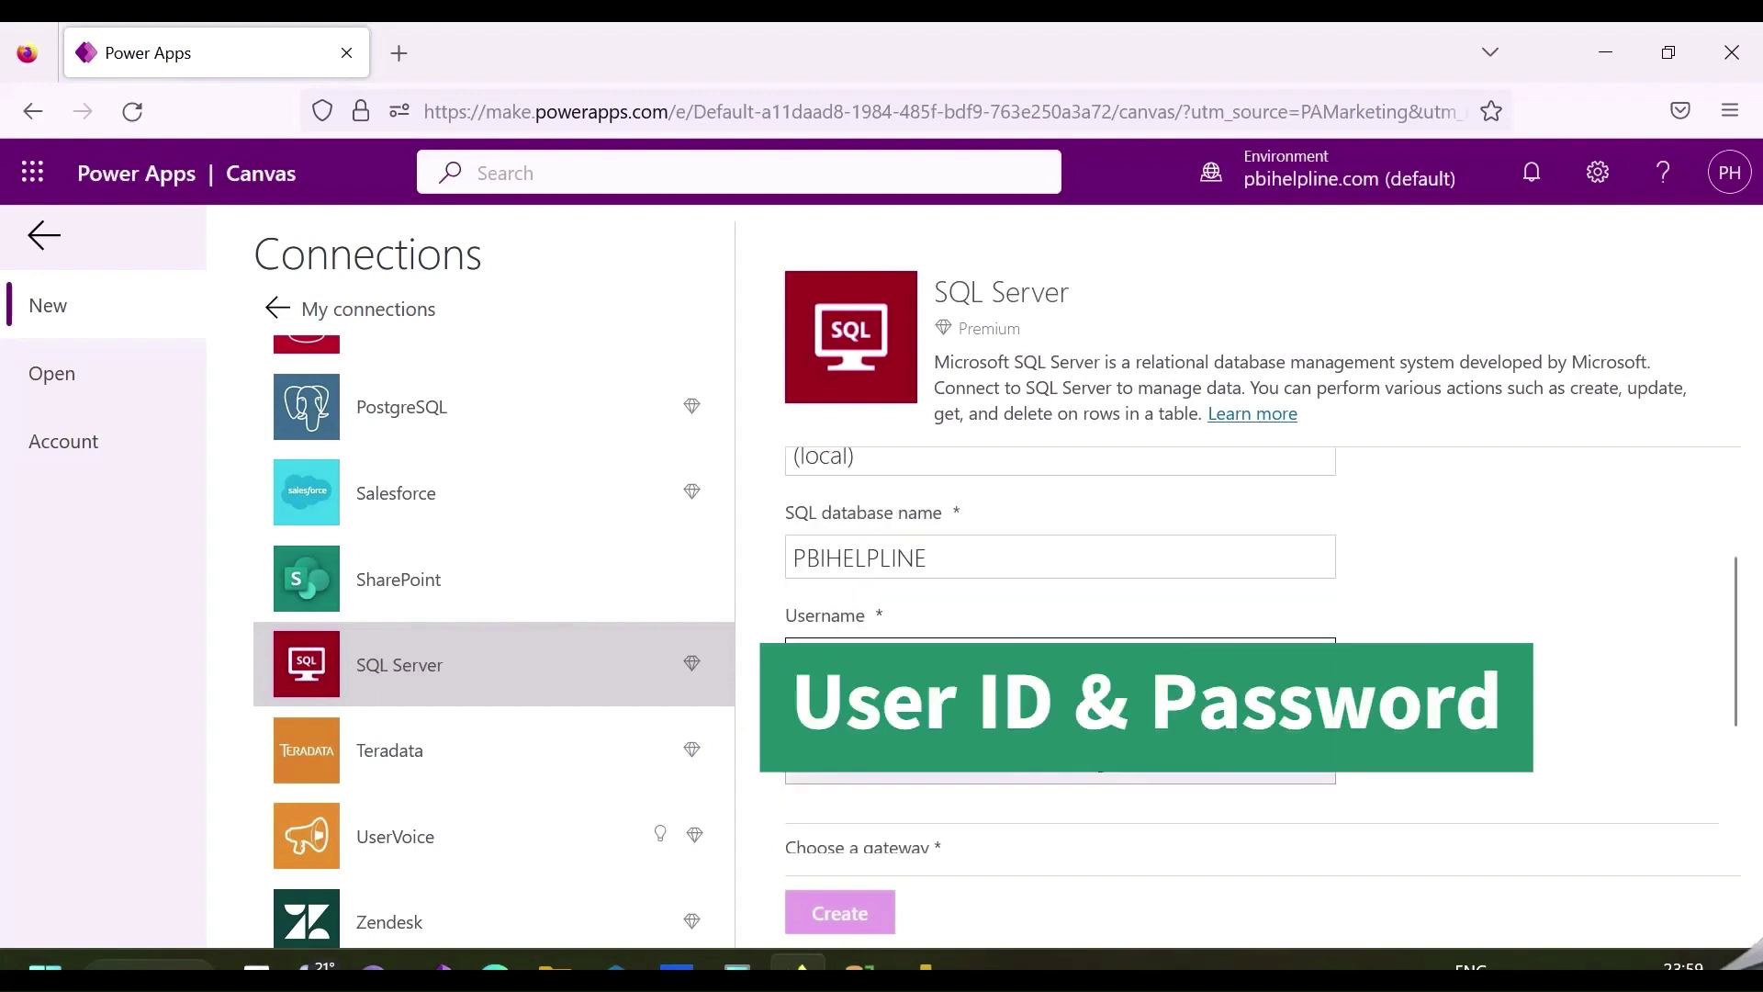
scroll(1111, 770, "down", 2)
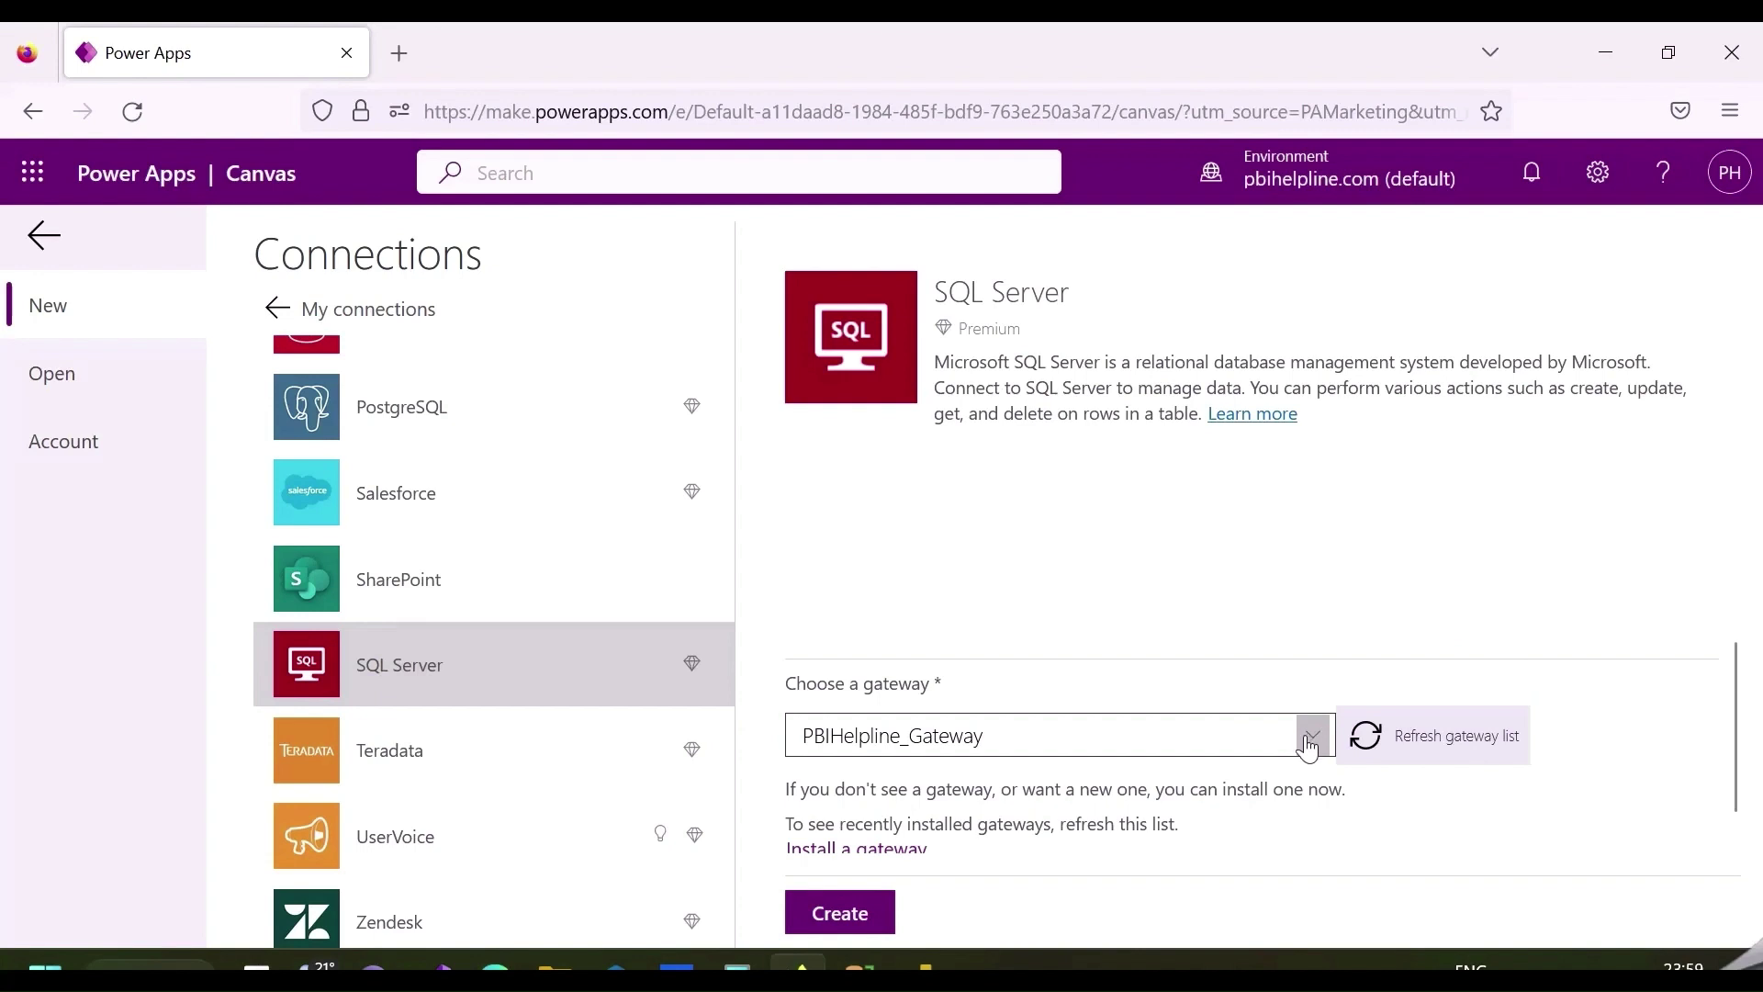
scroll(1131, 783, "down", 1)
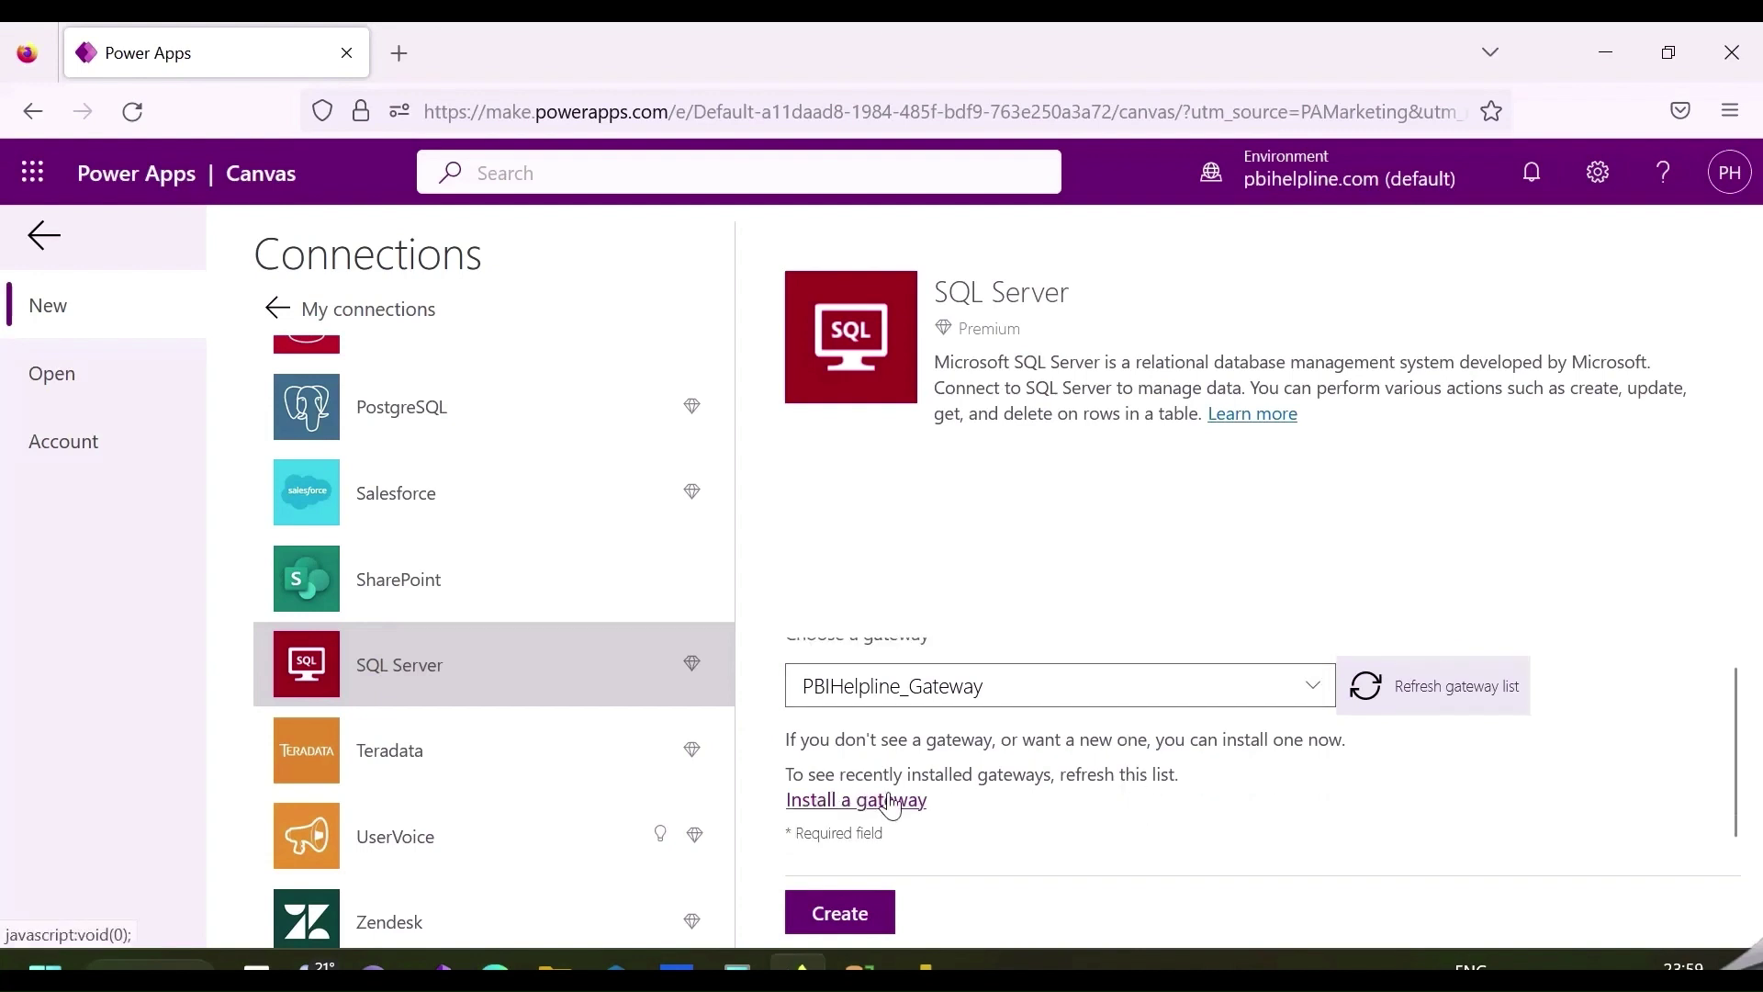
Step: Create the connection and generate an app from the Students table
left_click(839, 911)
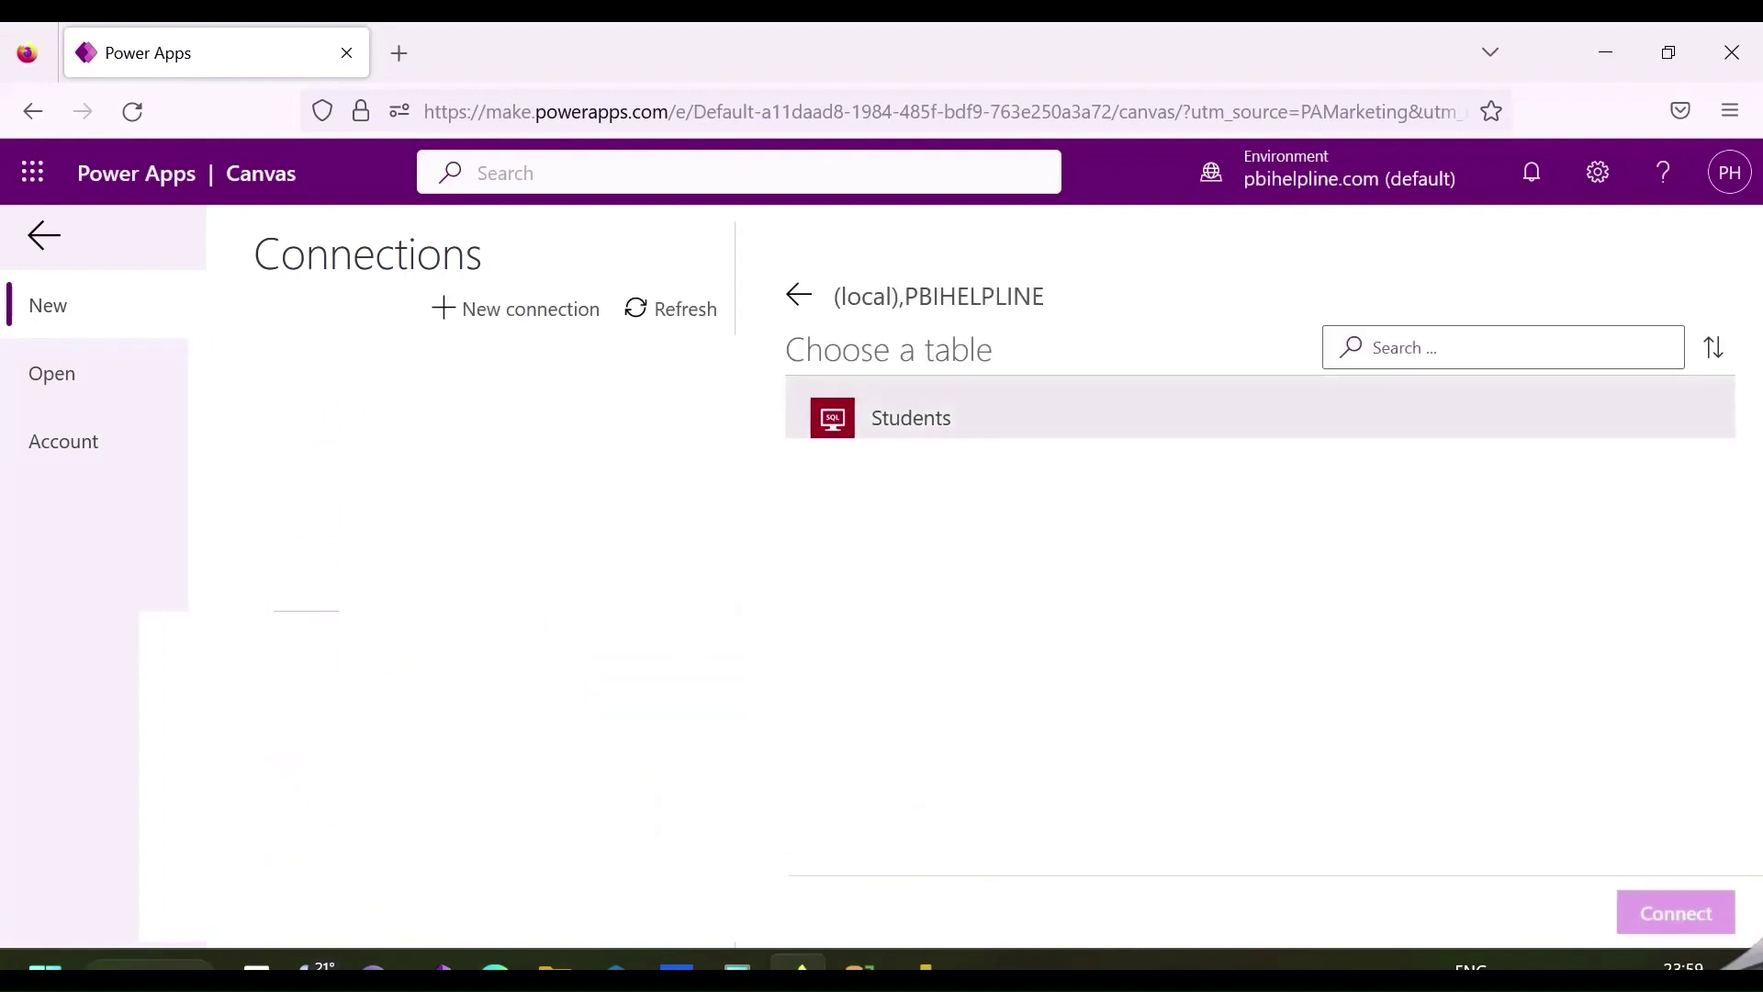
left_click(904, 439)
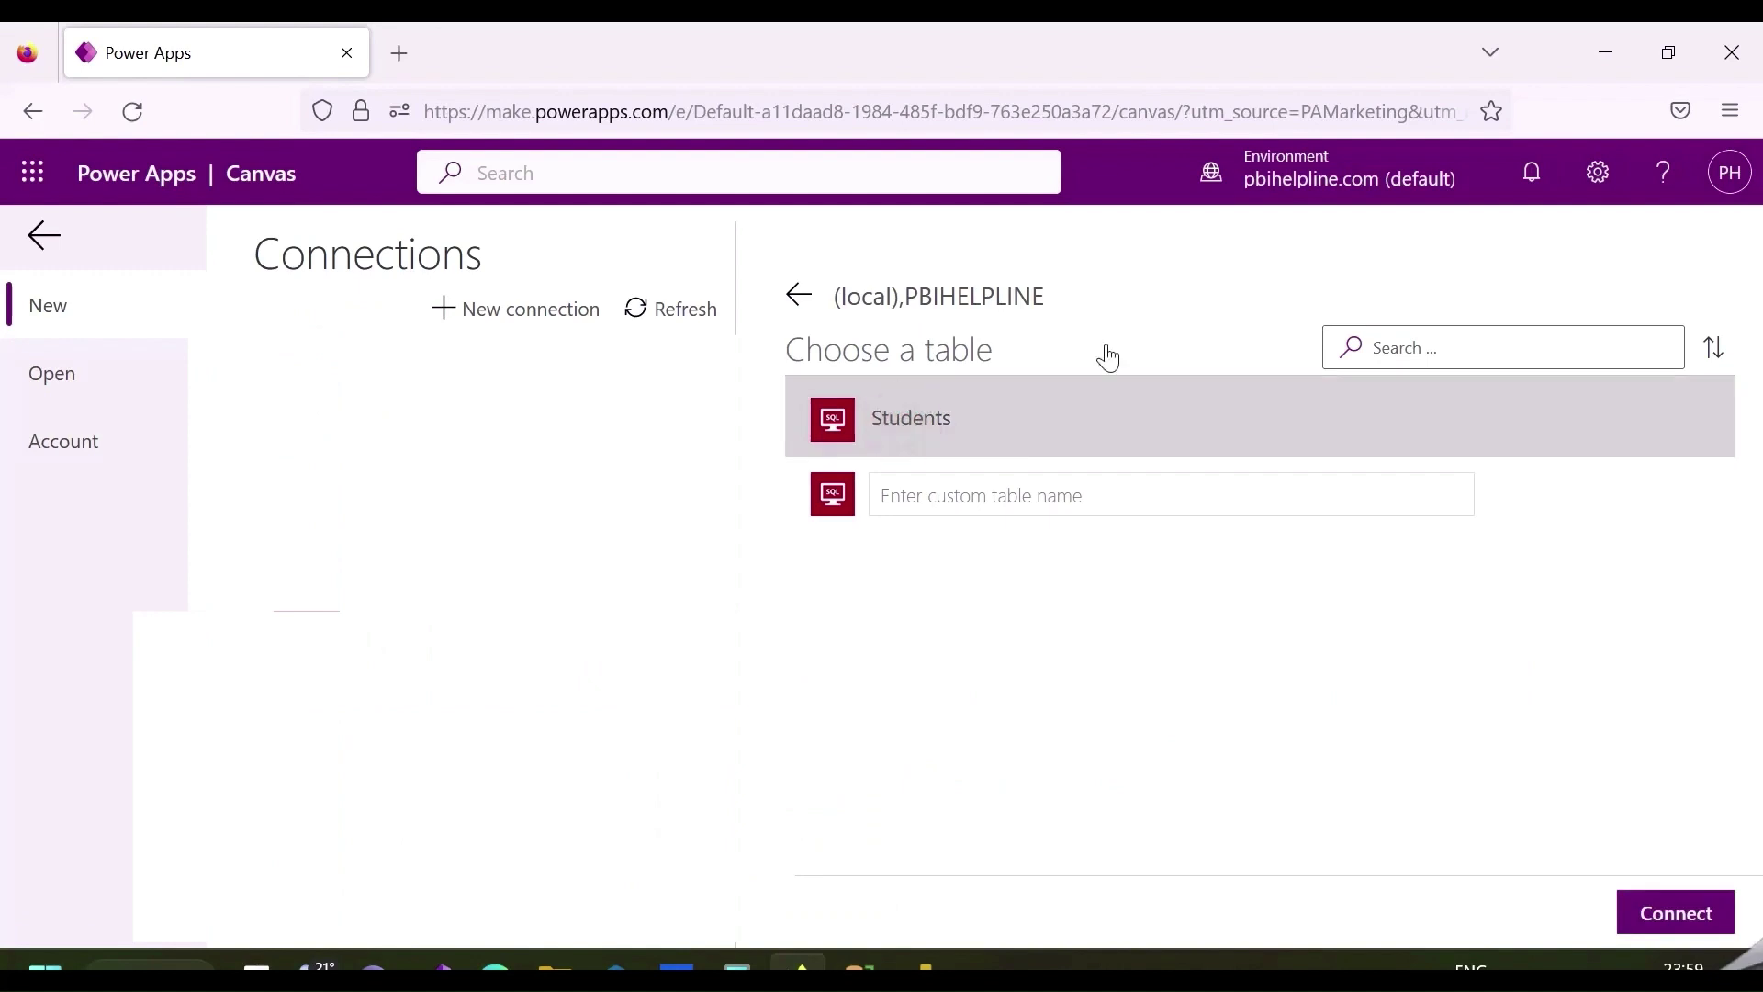
left_click(1675, 911)
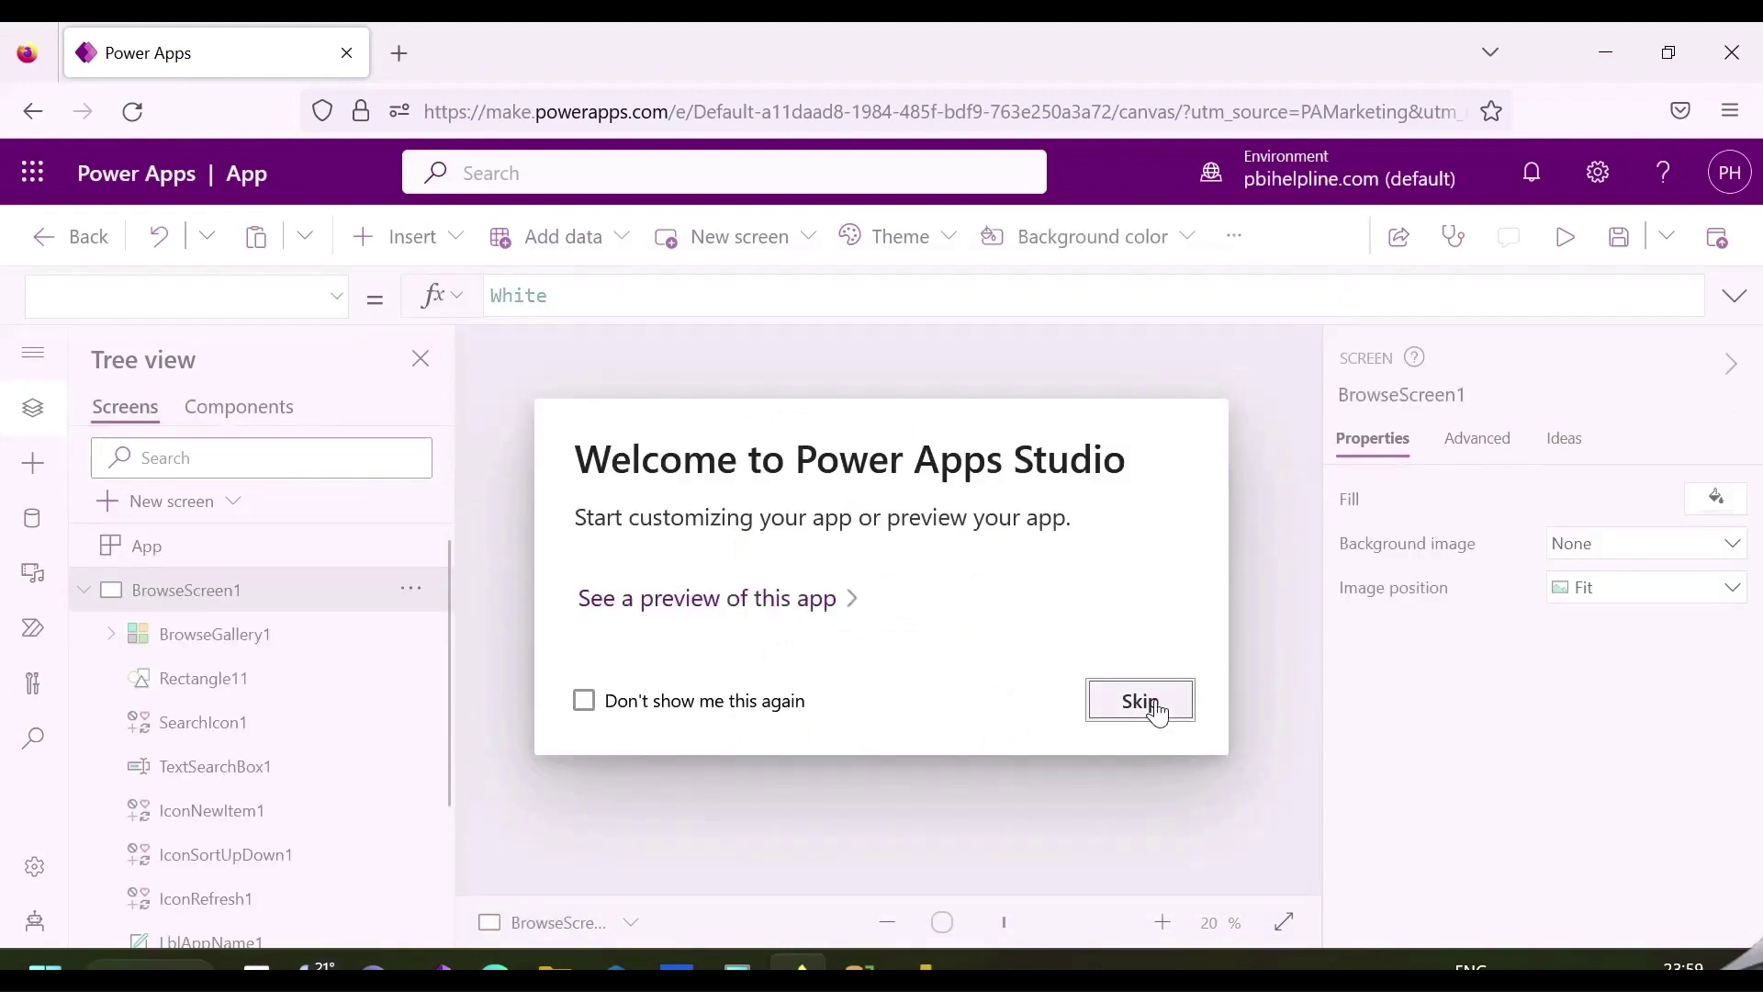
Step: Preview the Students app: open a record, start and cancel a new one, then close the preview
left_click(1139, 702)
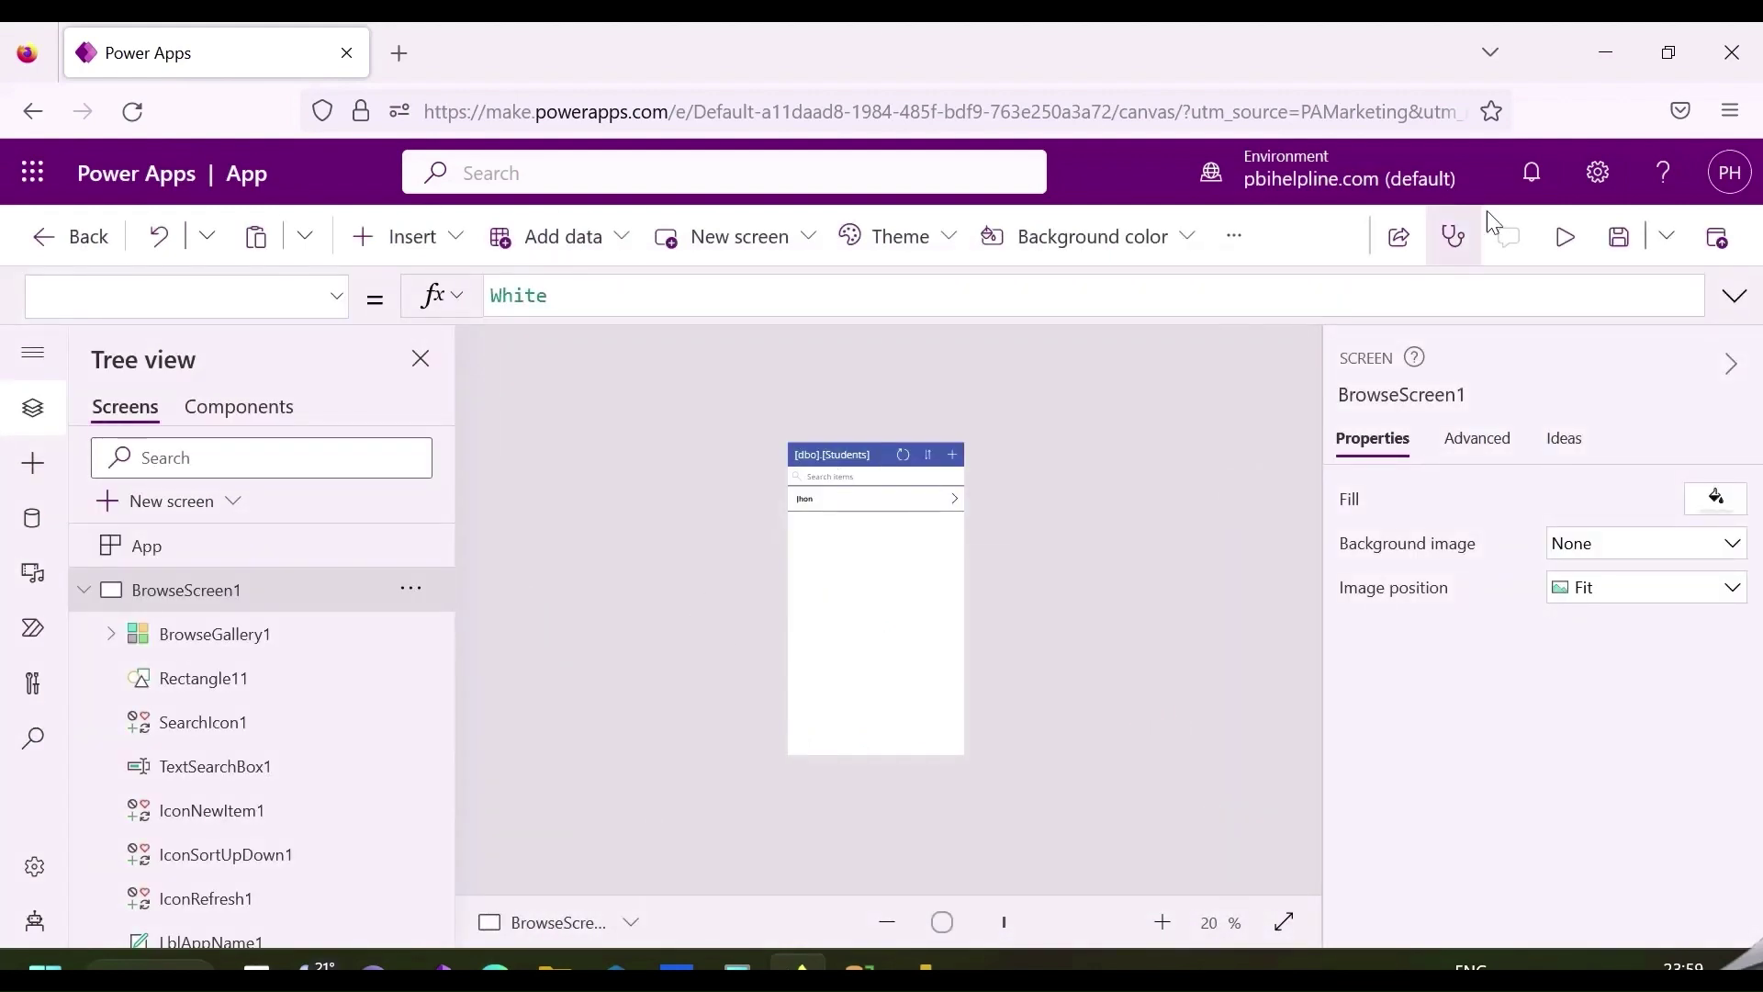
left_click(1565, 237)
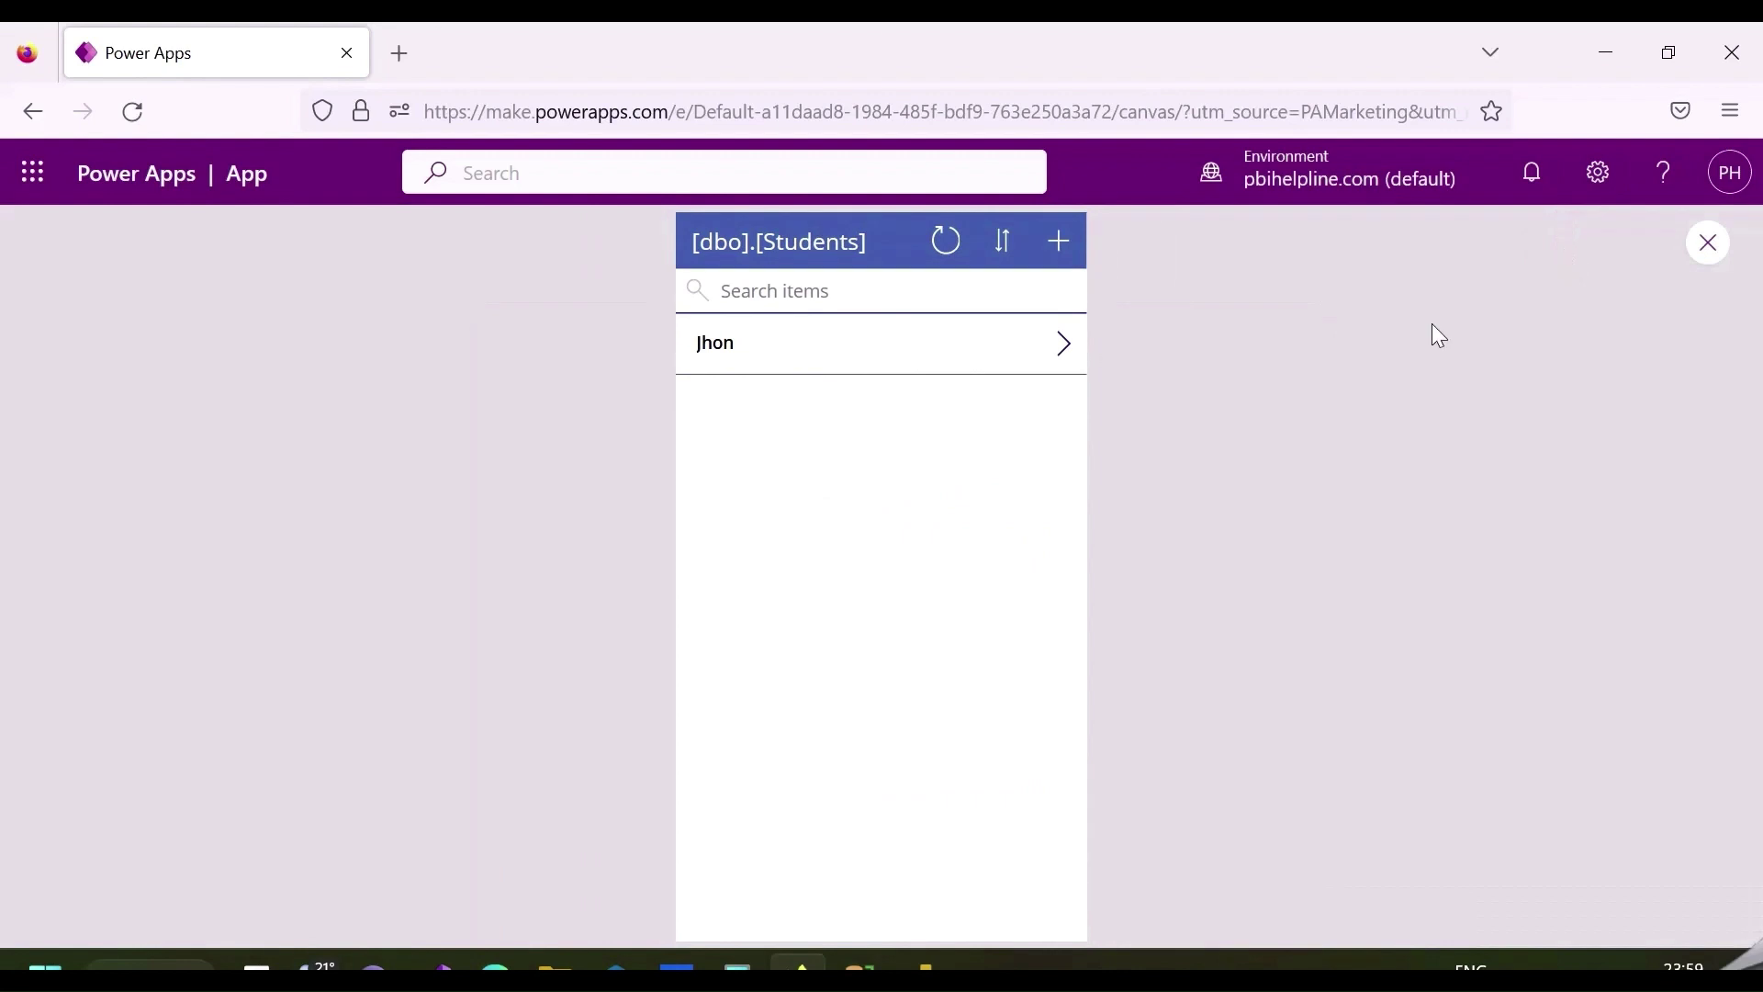
left_click(1065, 345)
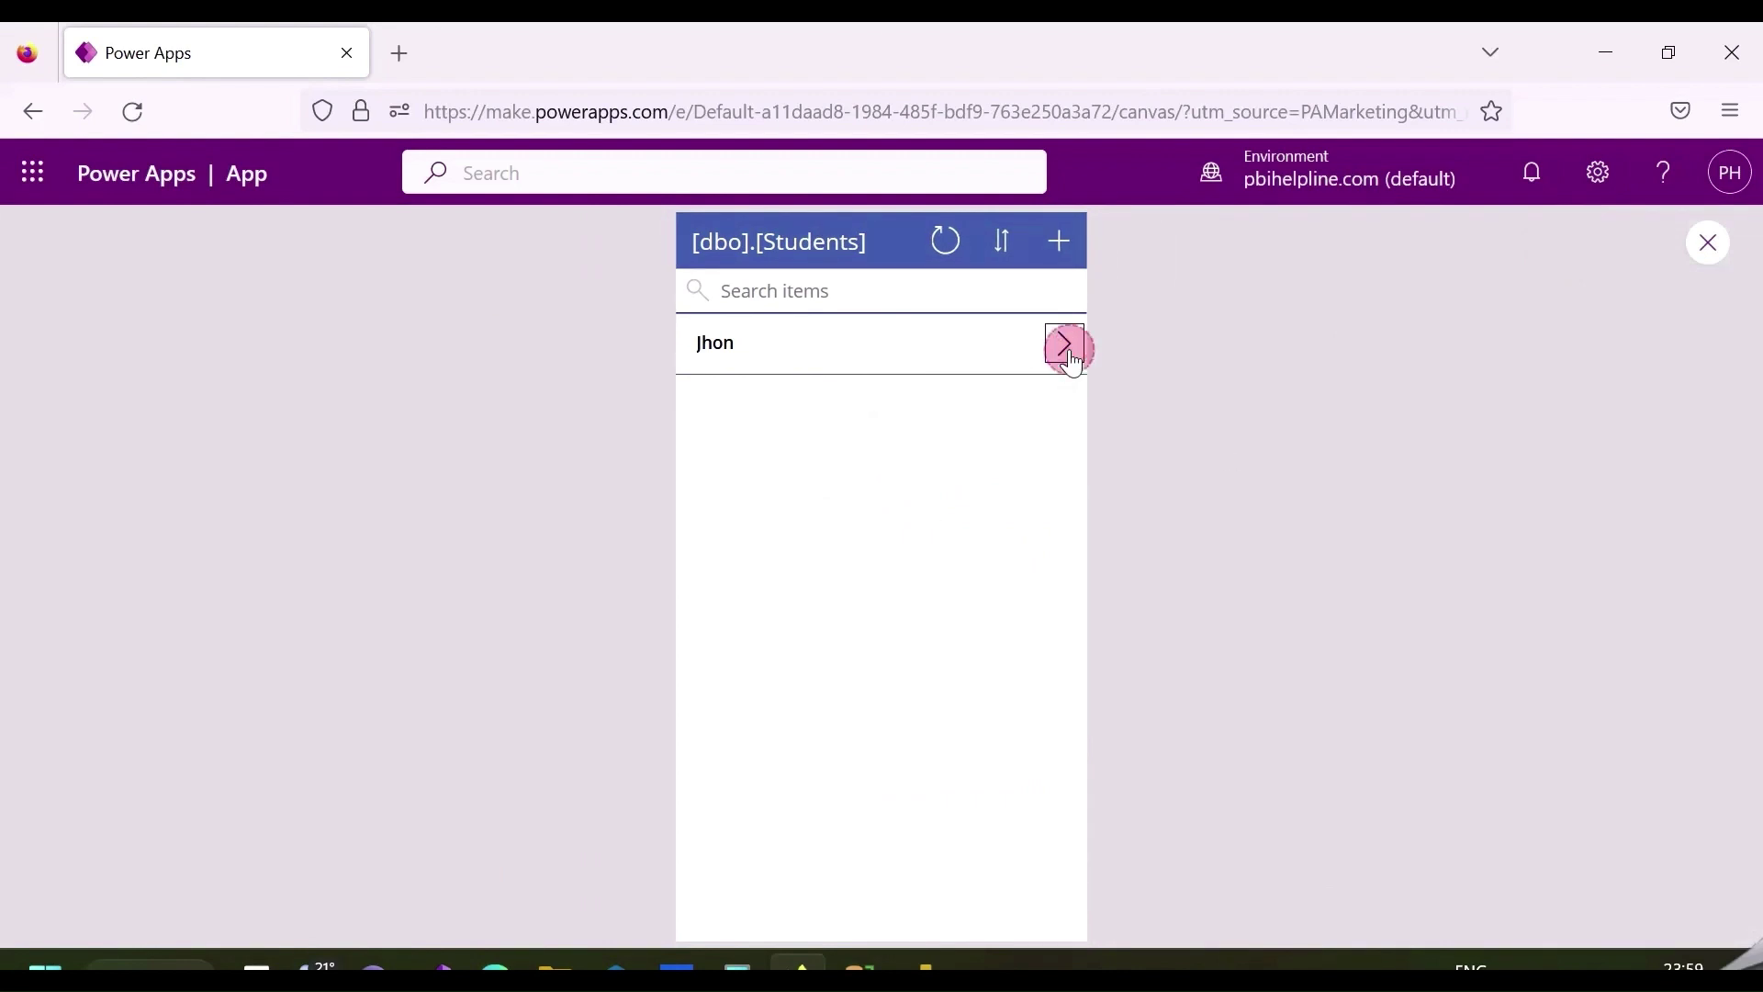
left_click(707, 244)
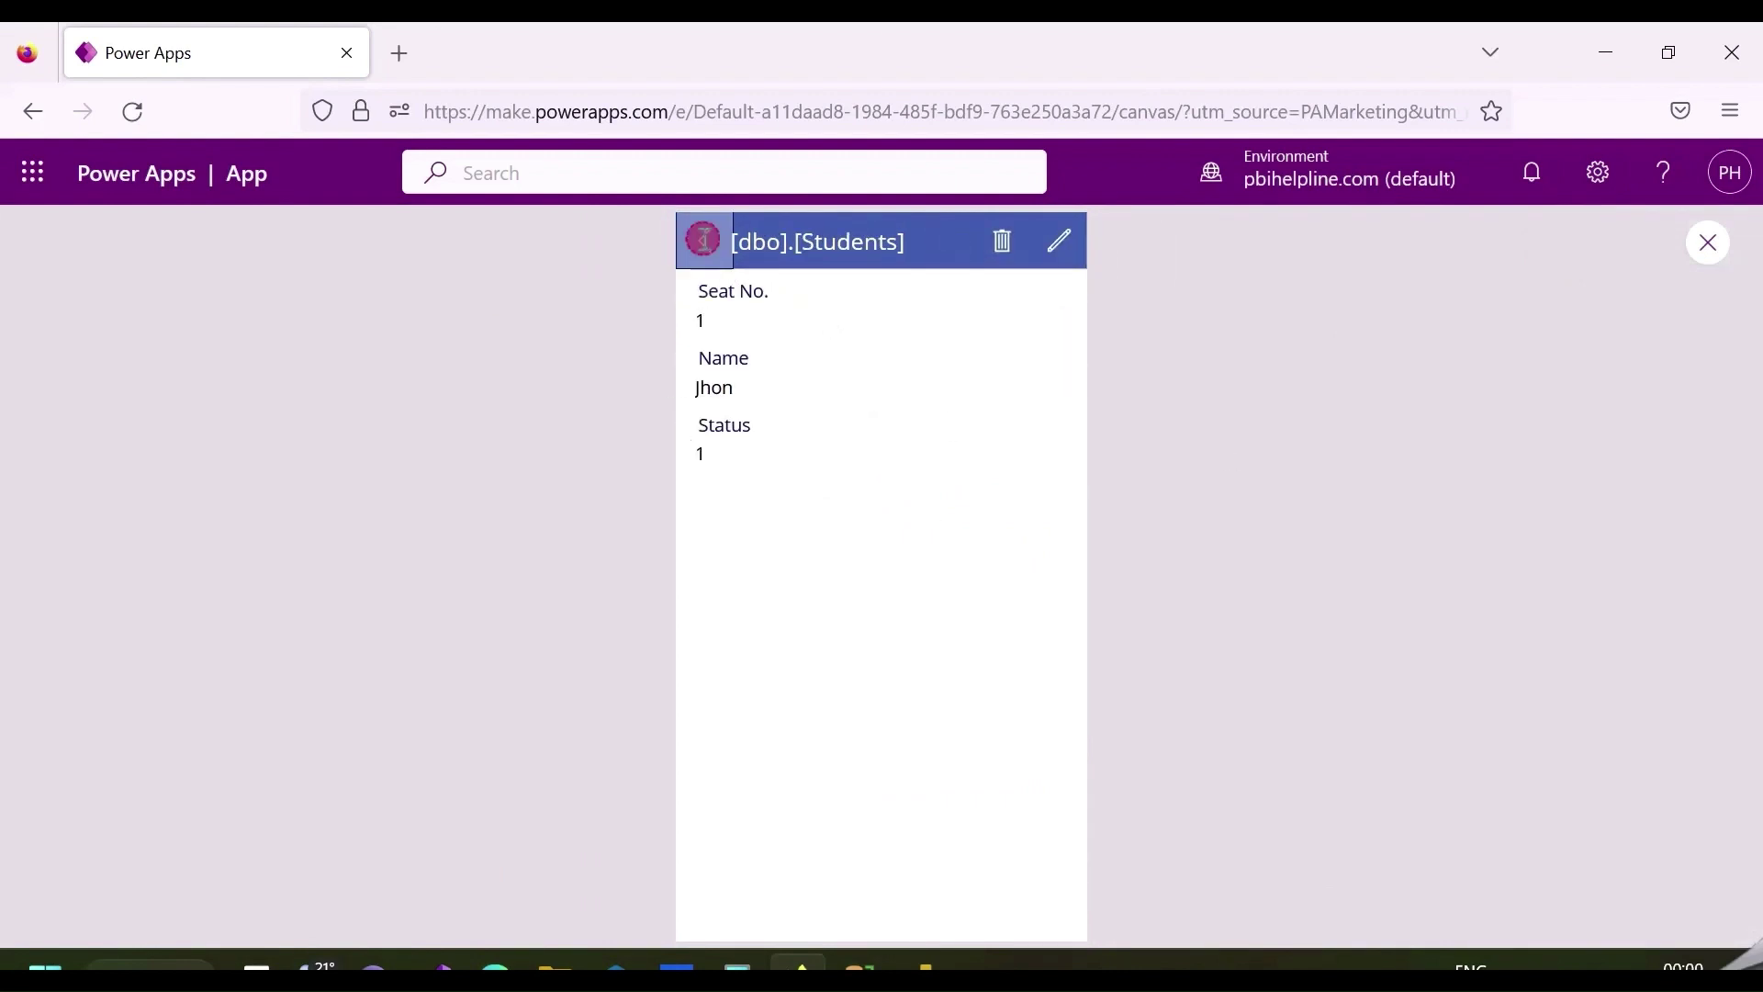
left_click(1058, 240)
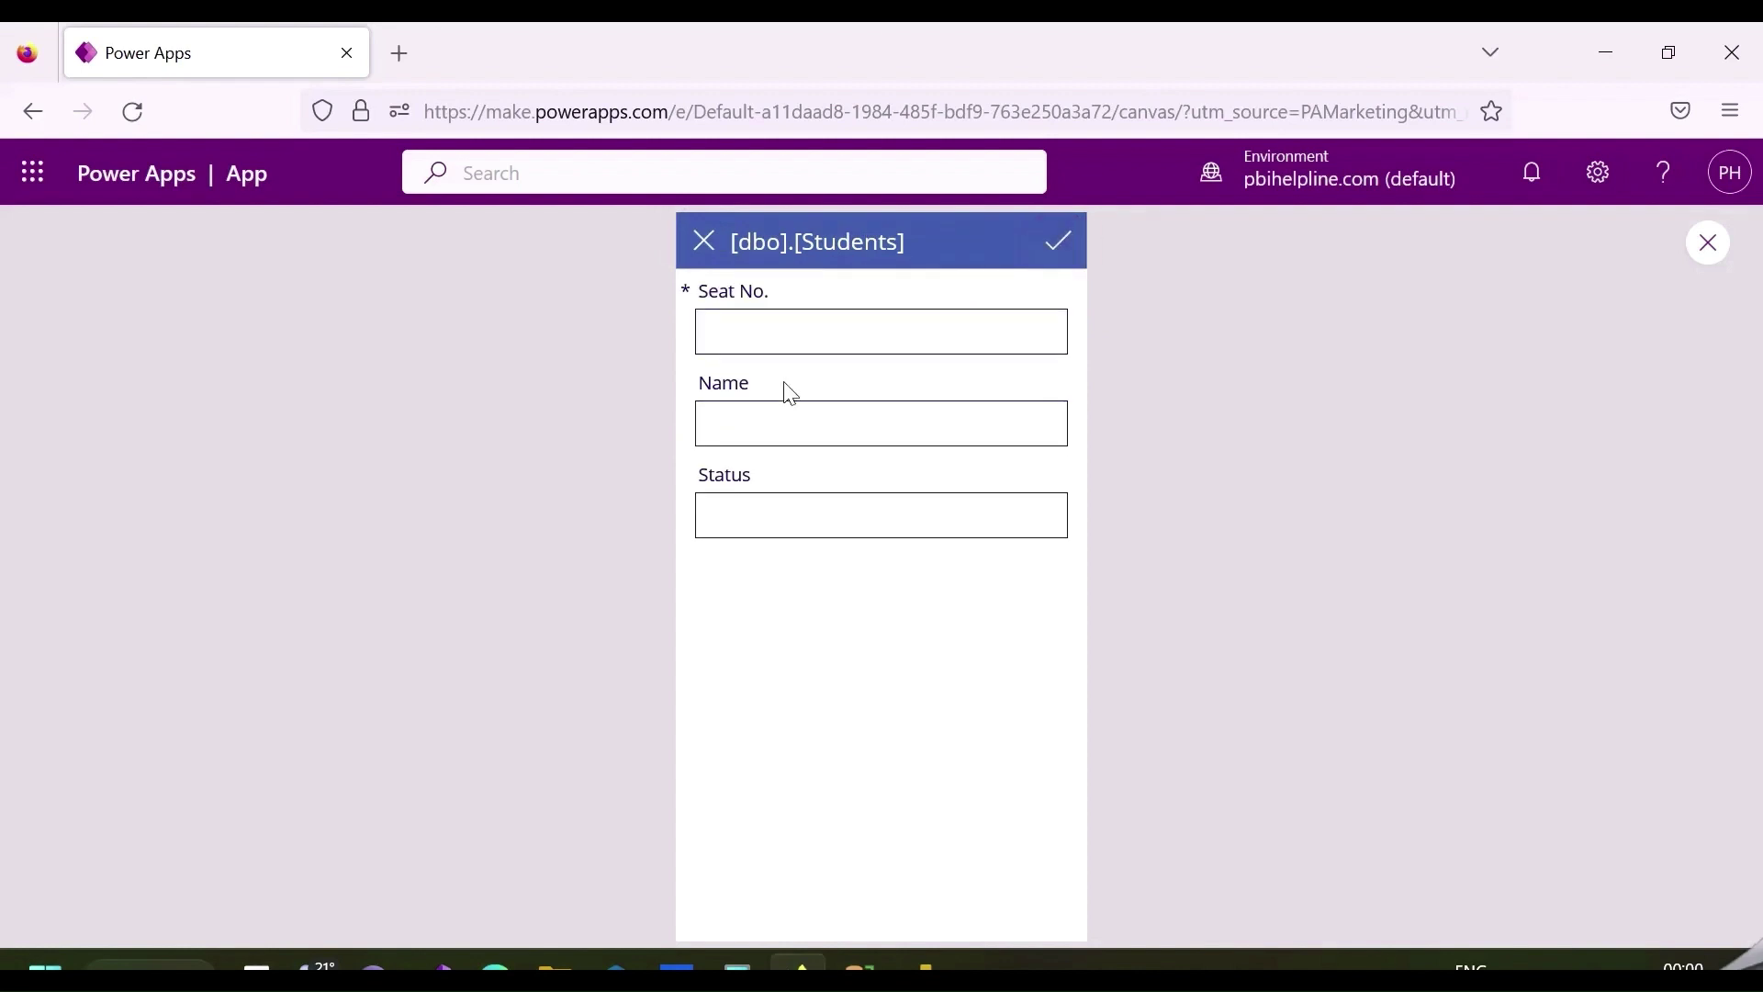
left_click(703, 243)
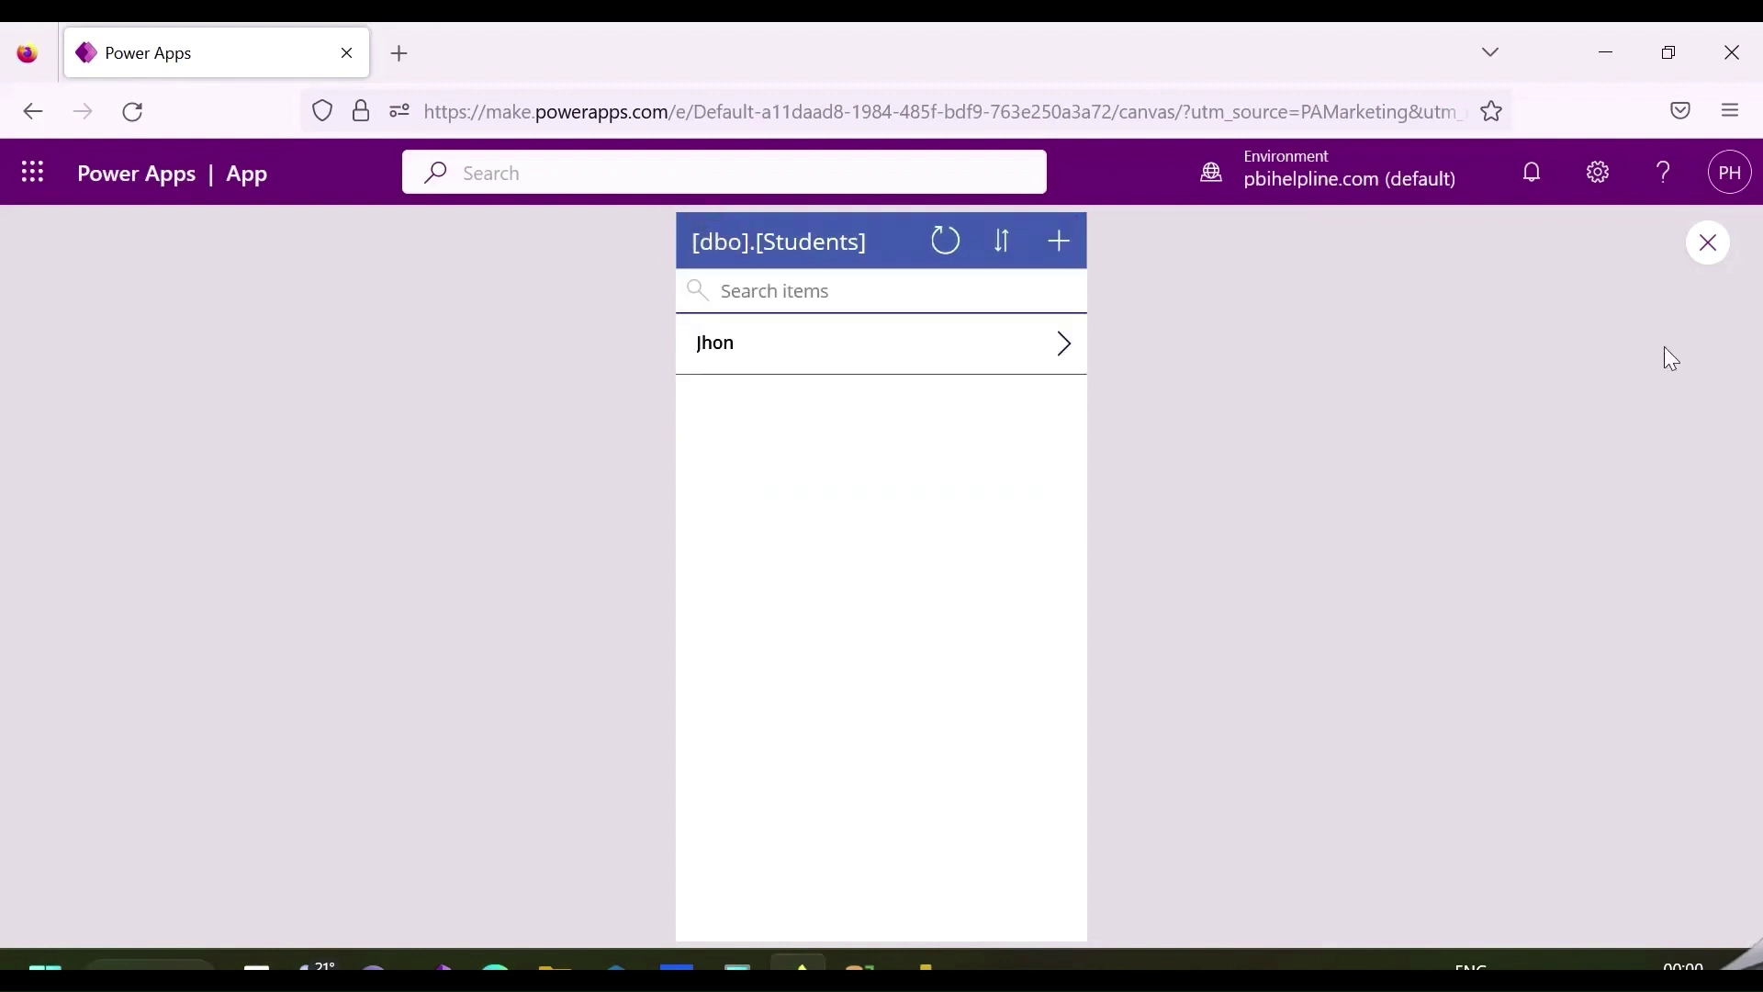
left_click(1707, 243)
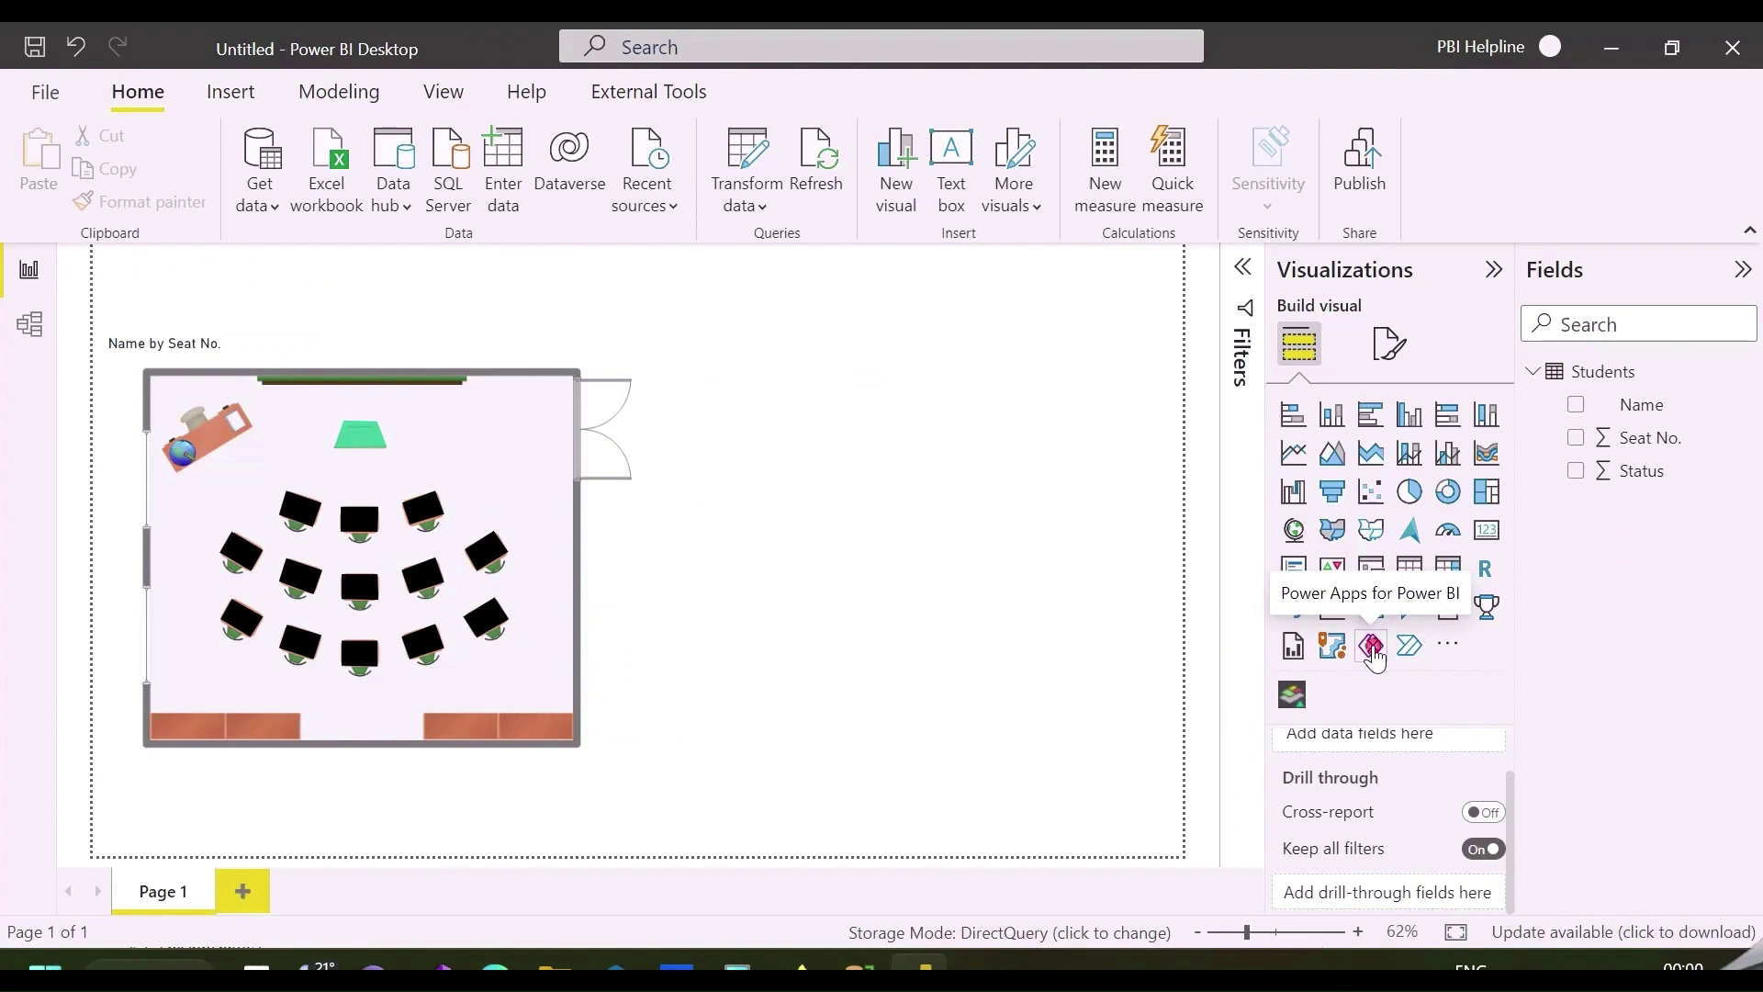
Step: Add a Power Apps visual with Seat No. and load the existing Students app into it
left_click(1372, 648)
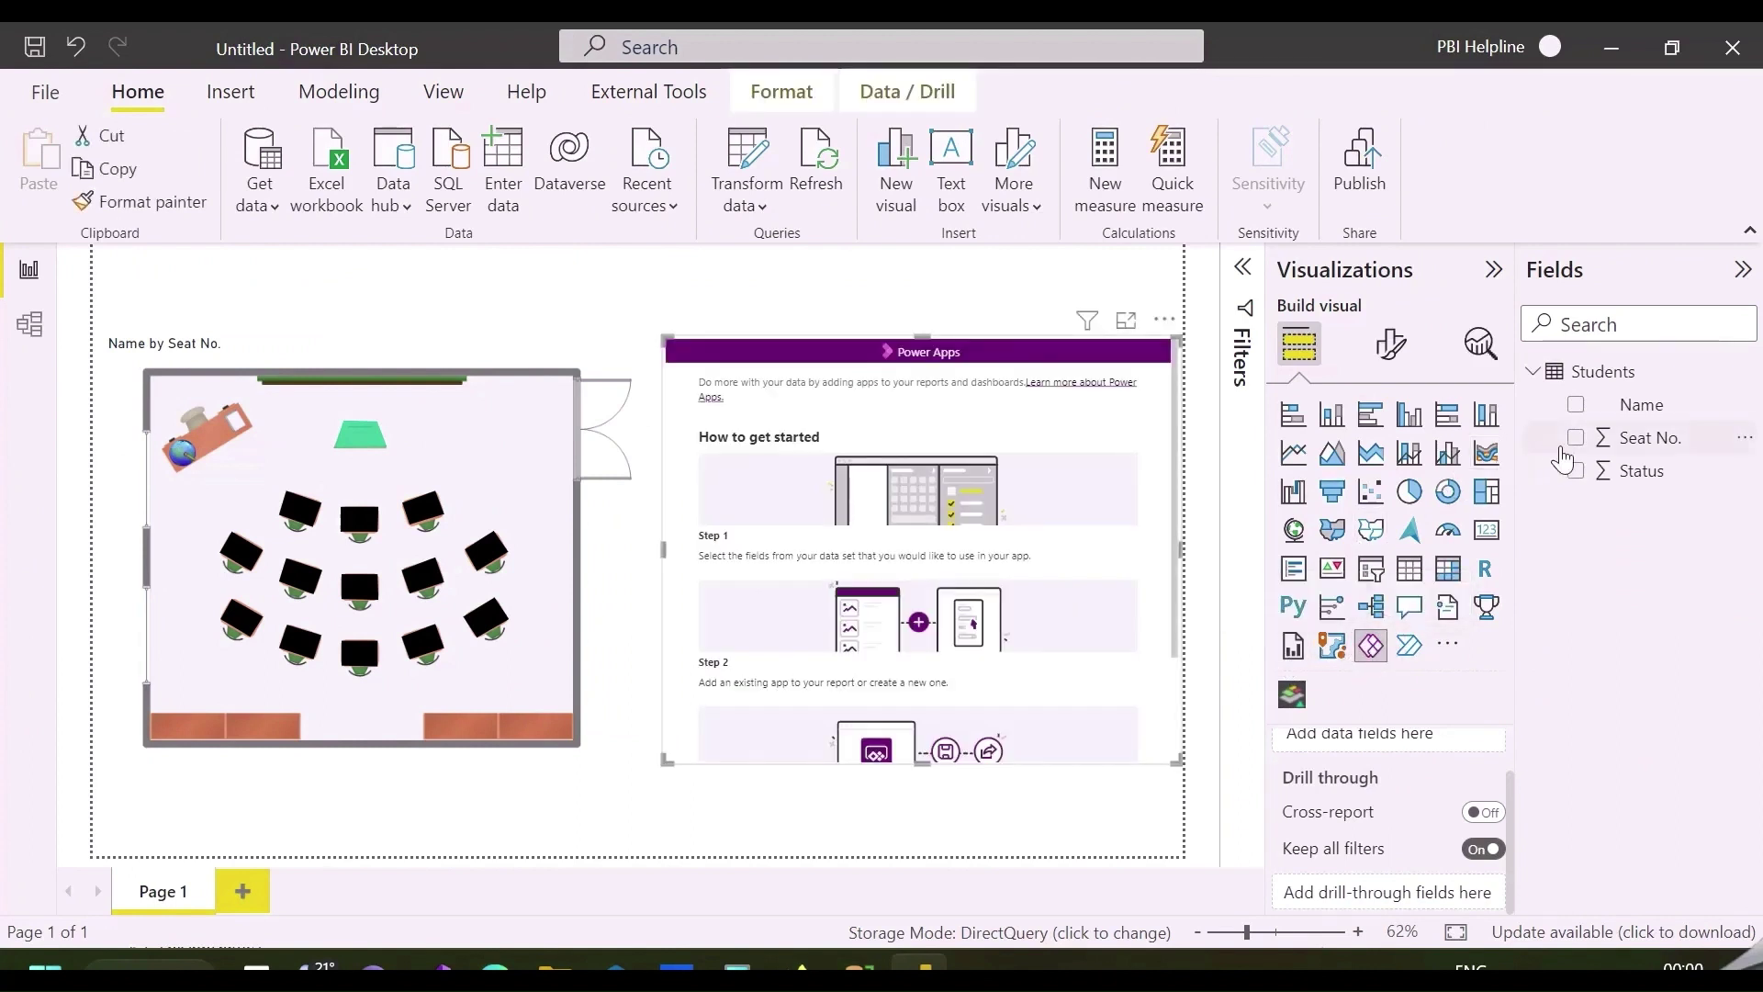
left_click(1574, 444)
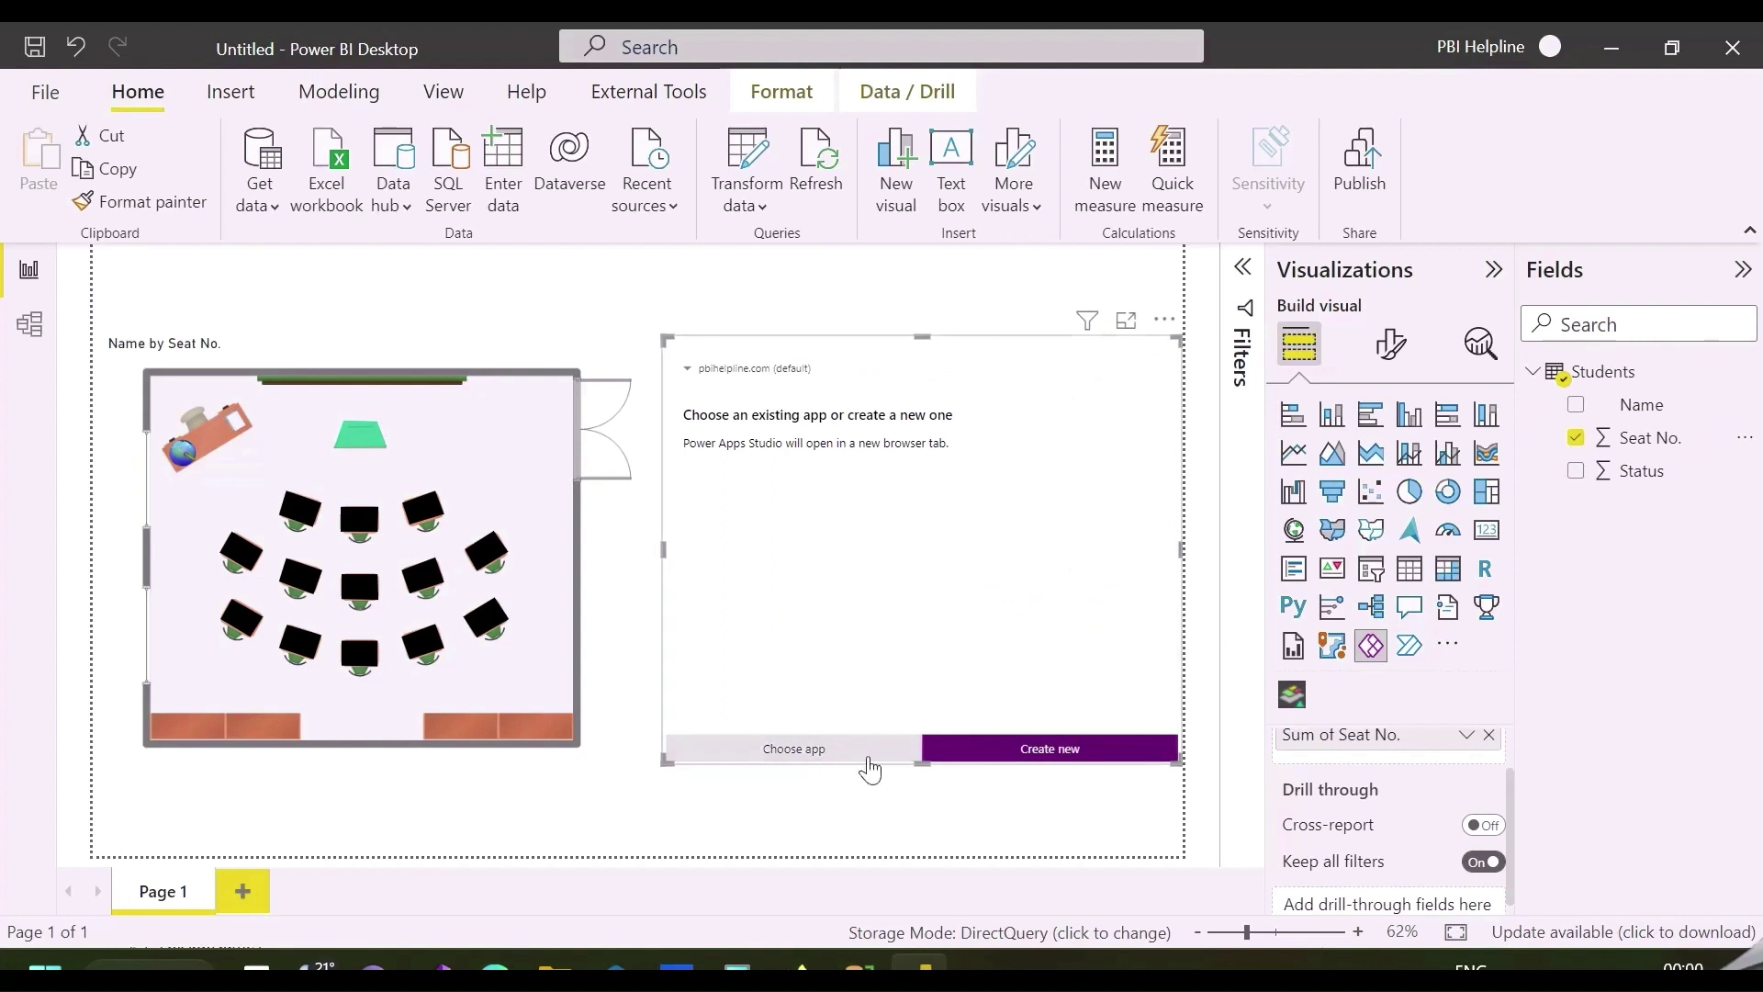
left_click(854, 750)
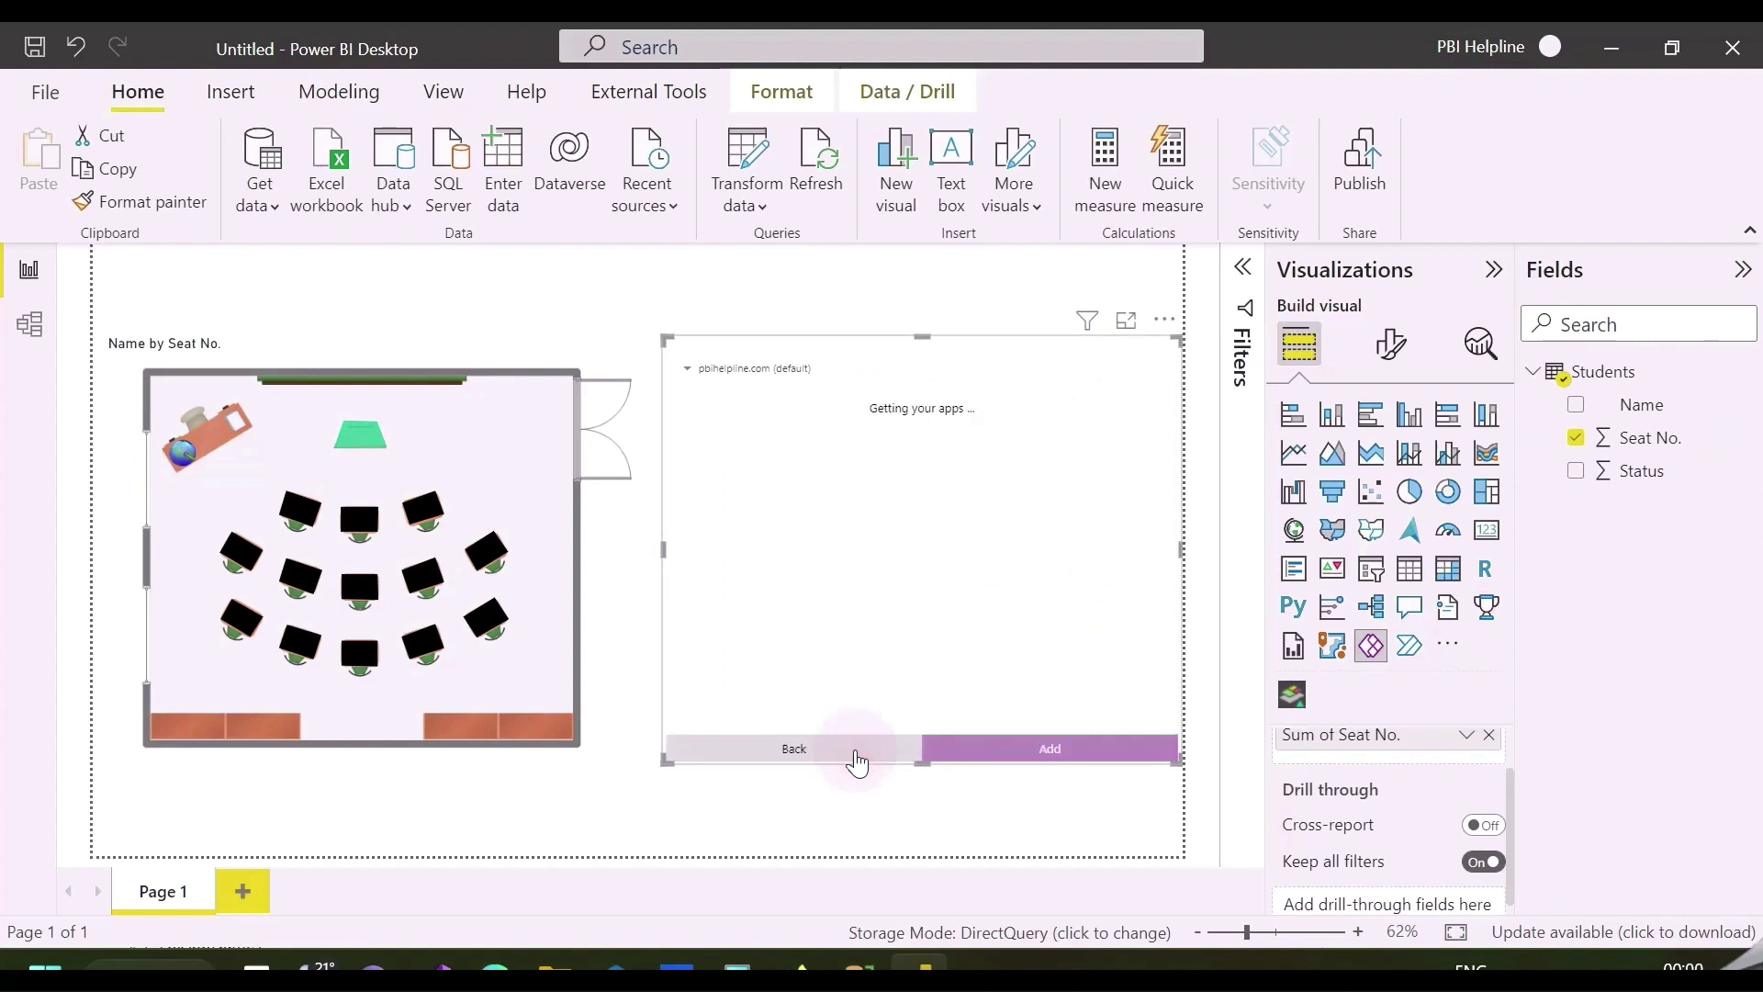
left_click(798, 472)
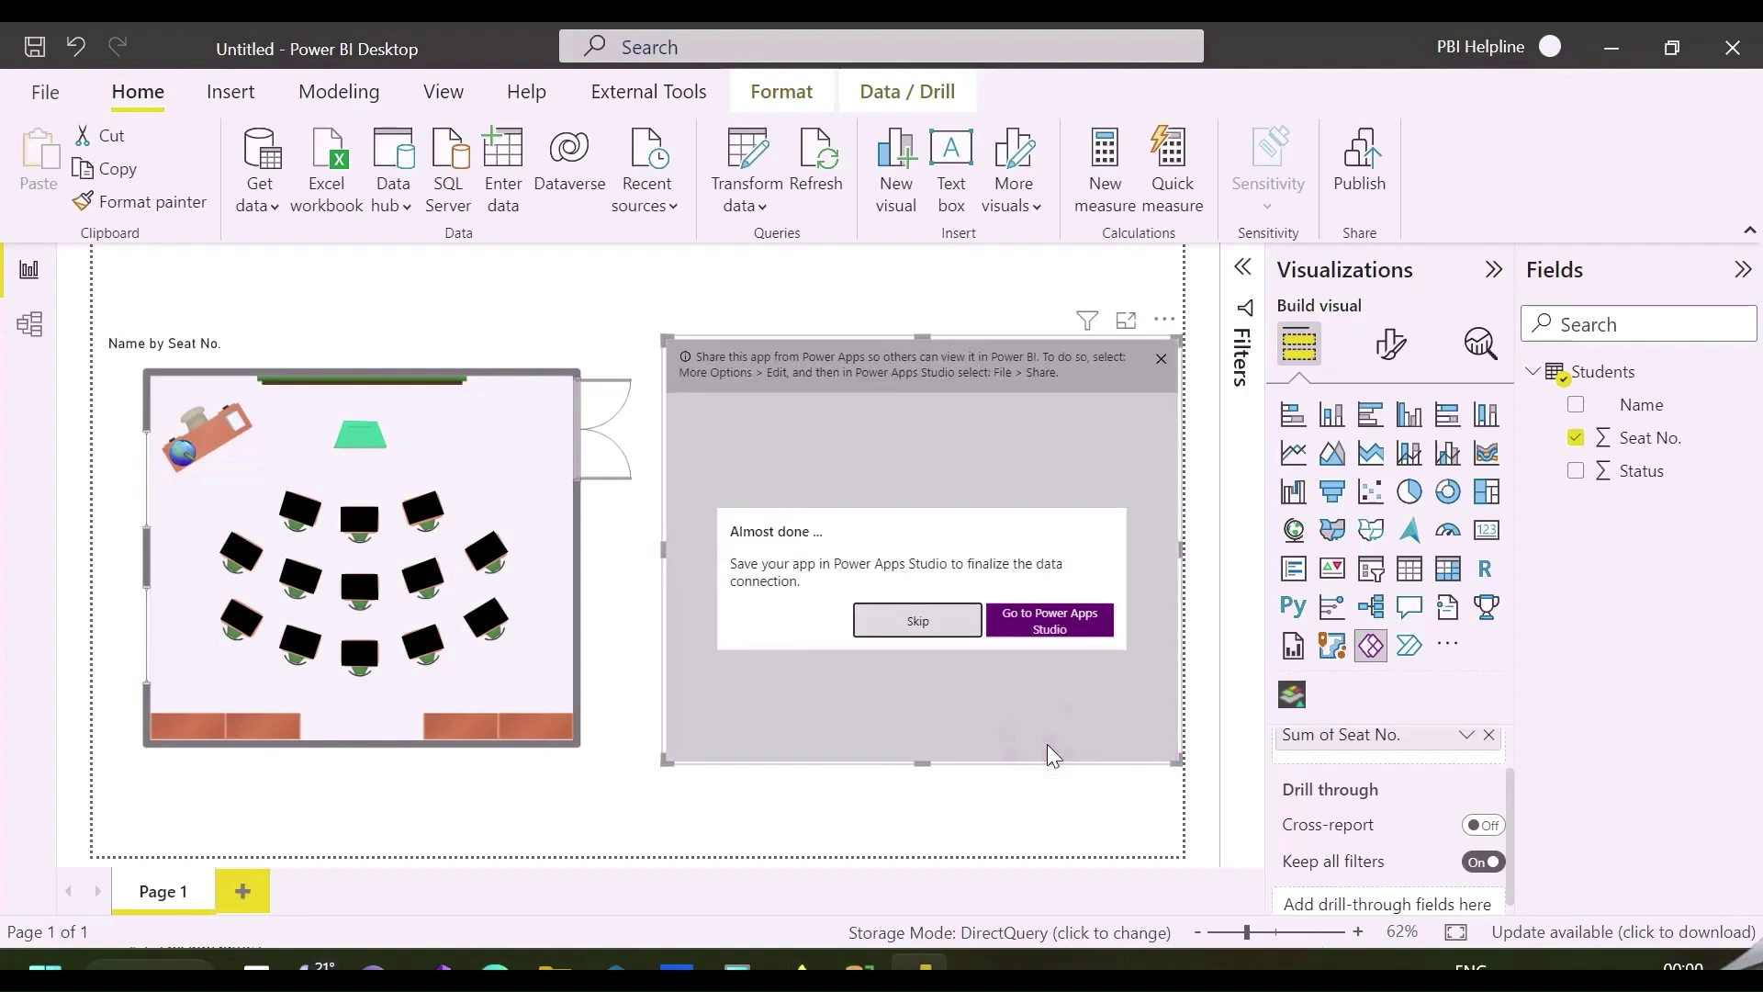
left_click(918, 622)
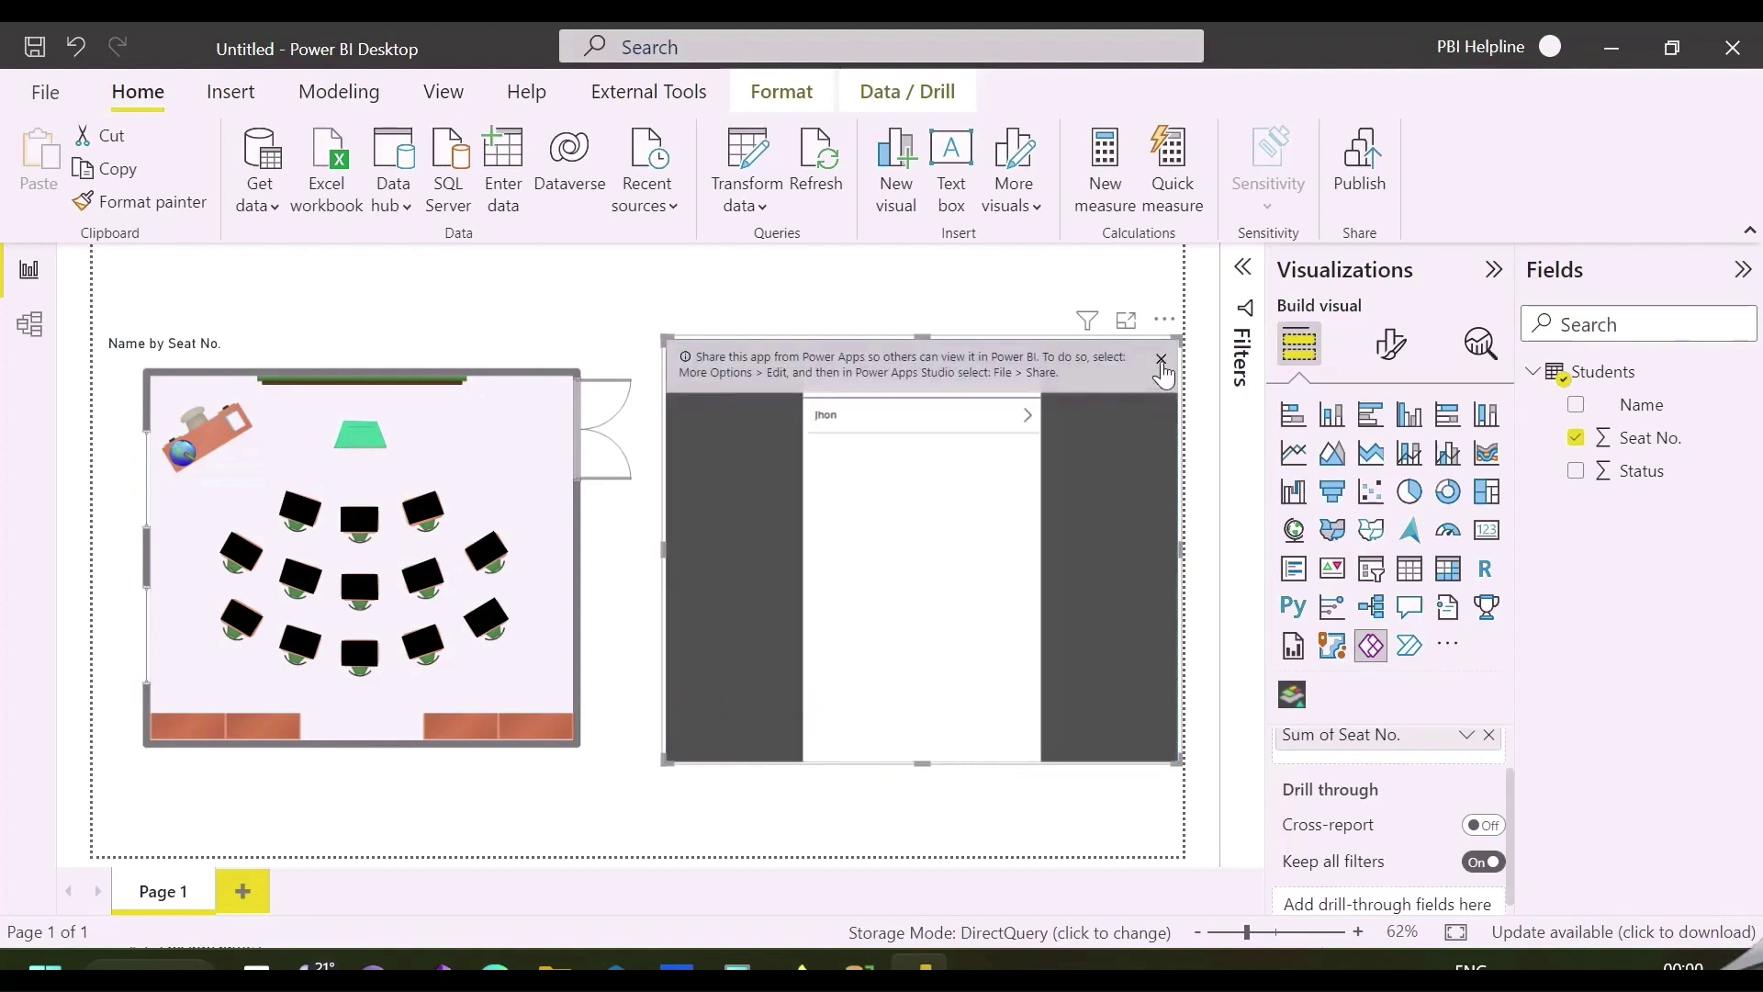
left_click(1161, 360)
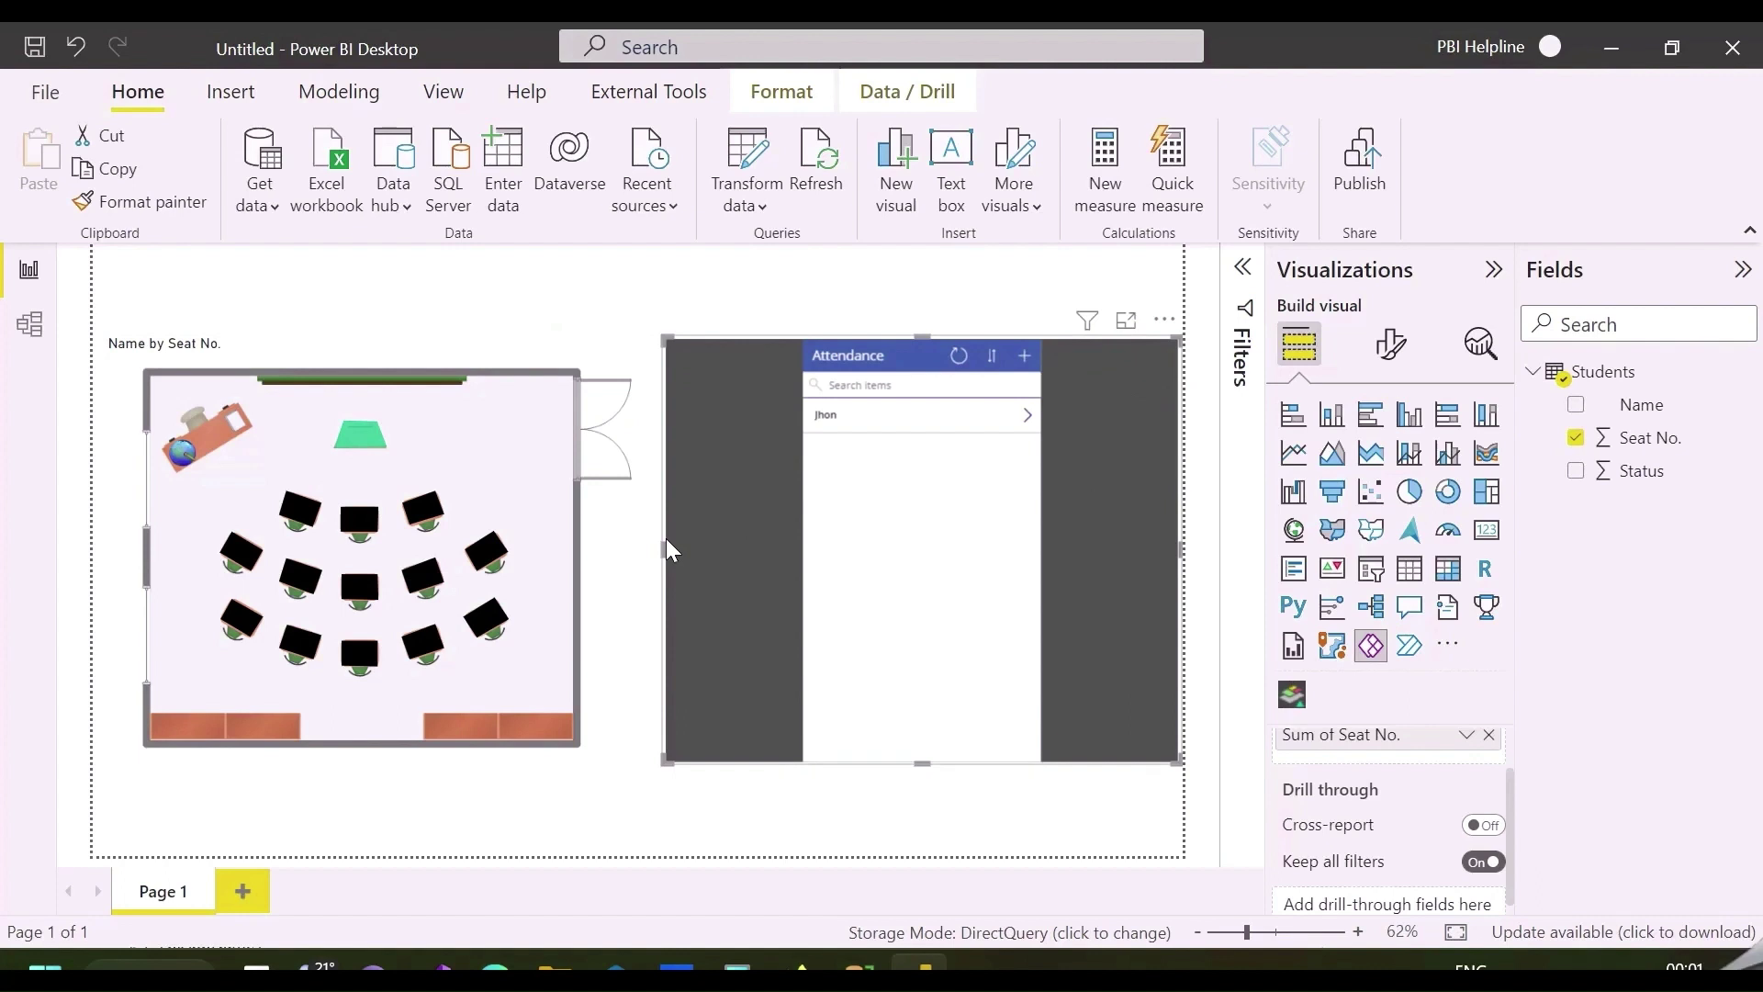
Step: Narrow the embedded app panel and place it beside the seat map
left_click_drag(663, 547, 939, 532)
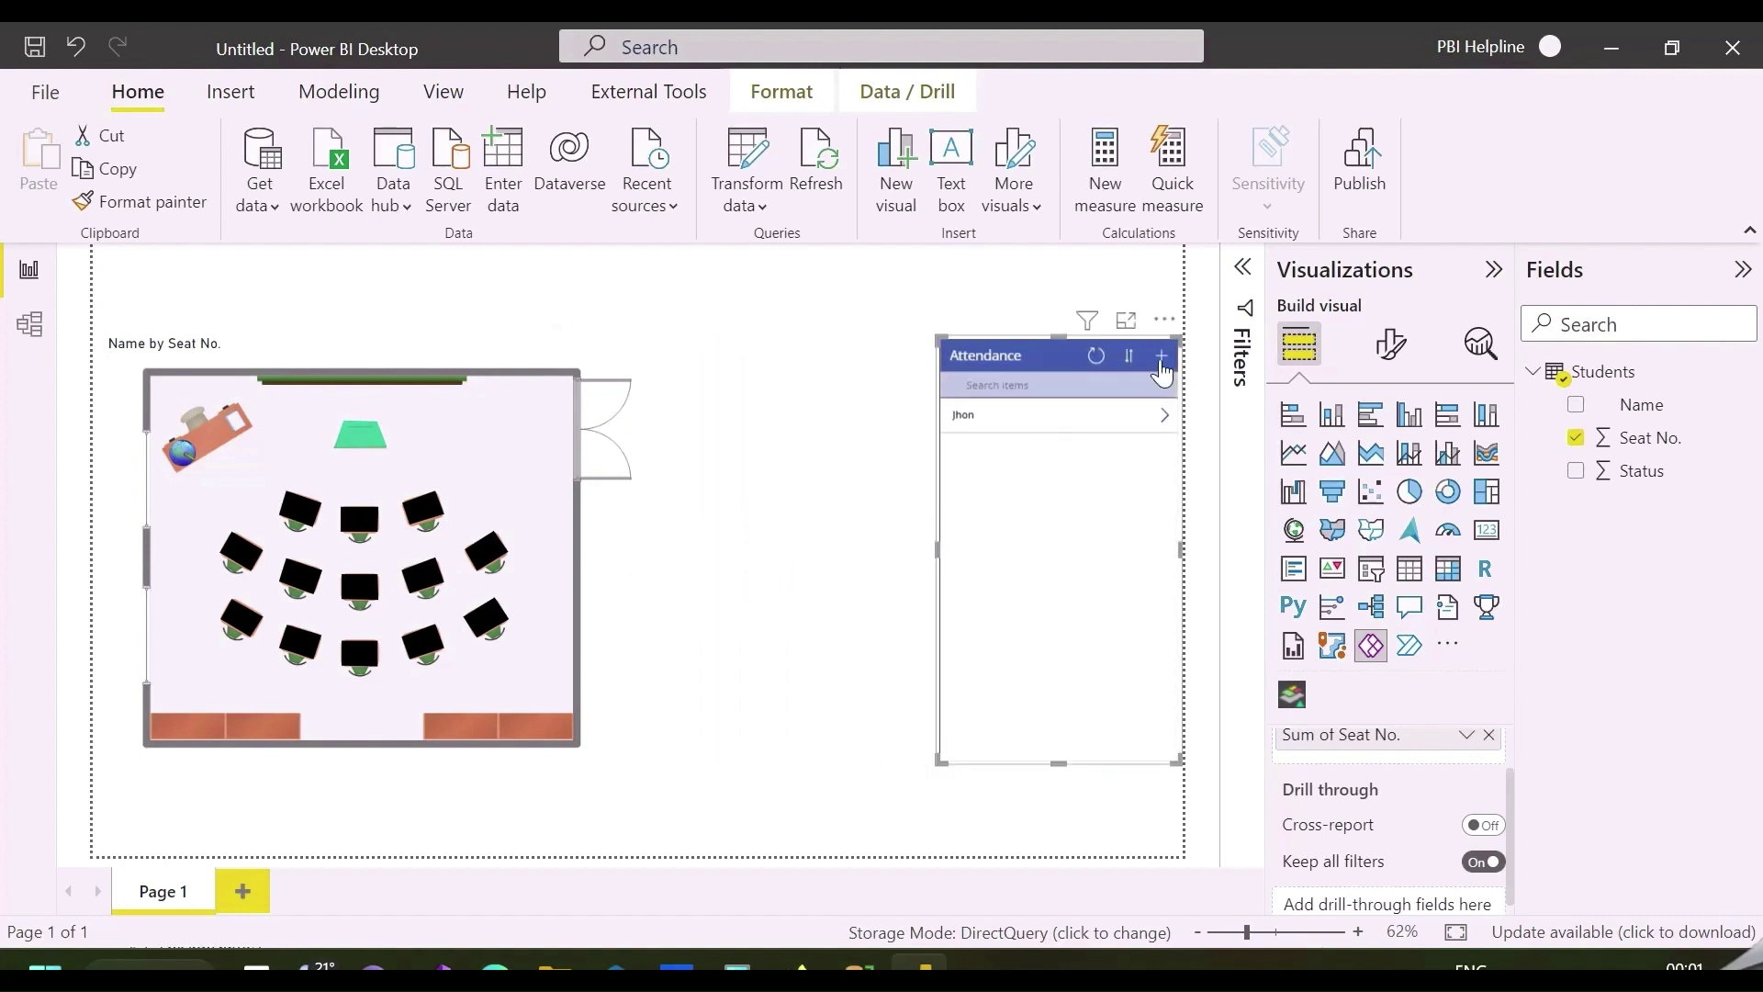
left_click_drag(1164, 335, 987, 353)
left_click(1213, 512)
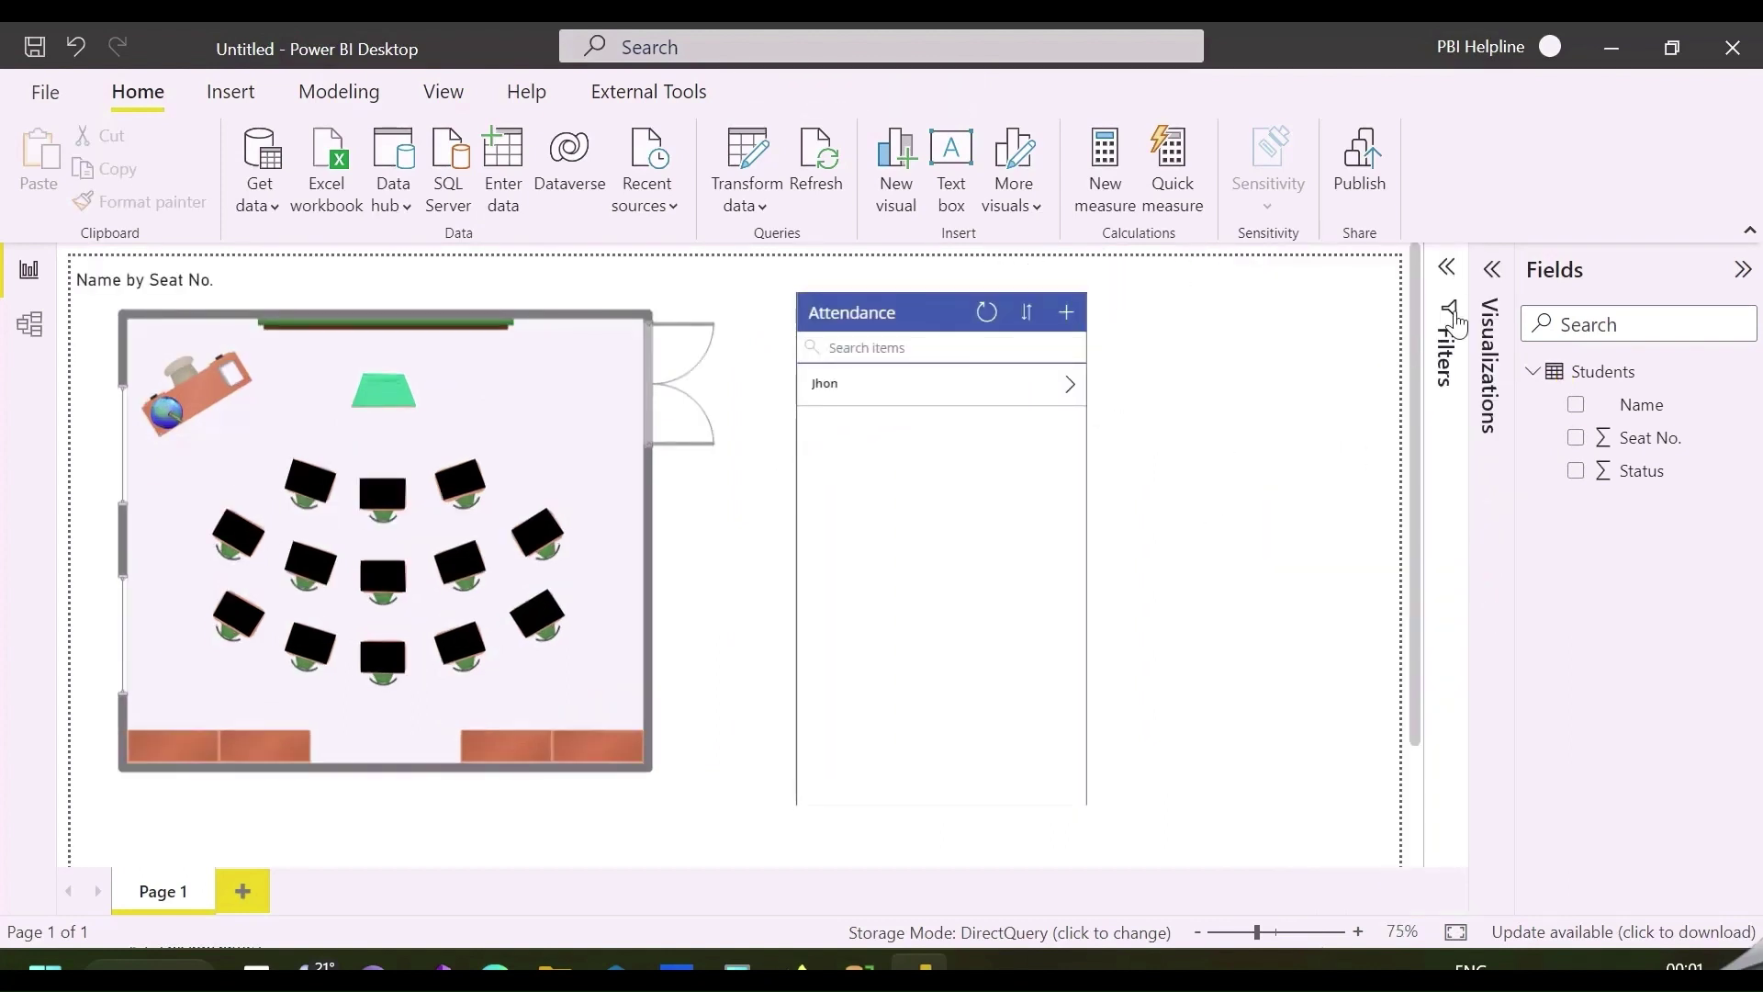
Step: Turn page refresh on as auto page refresh every 1 second
left_click(1494, 271)
left_click(1389, 344)
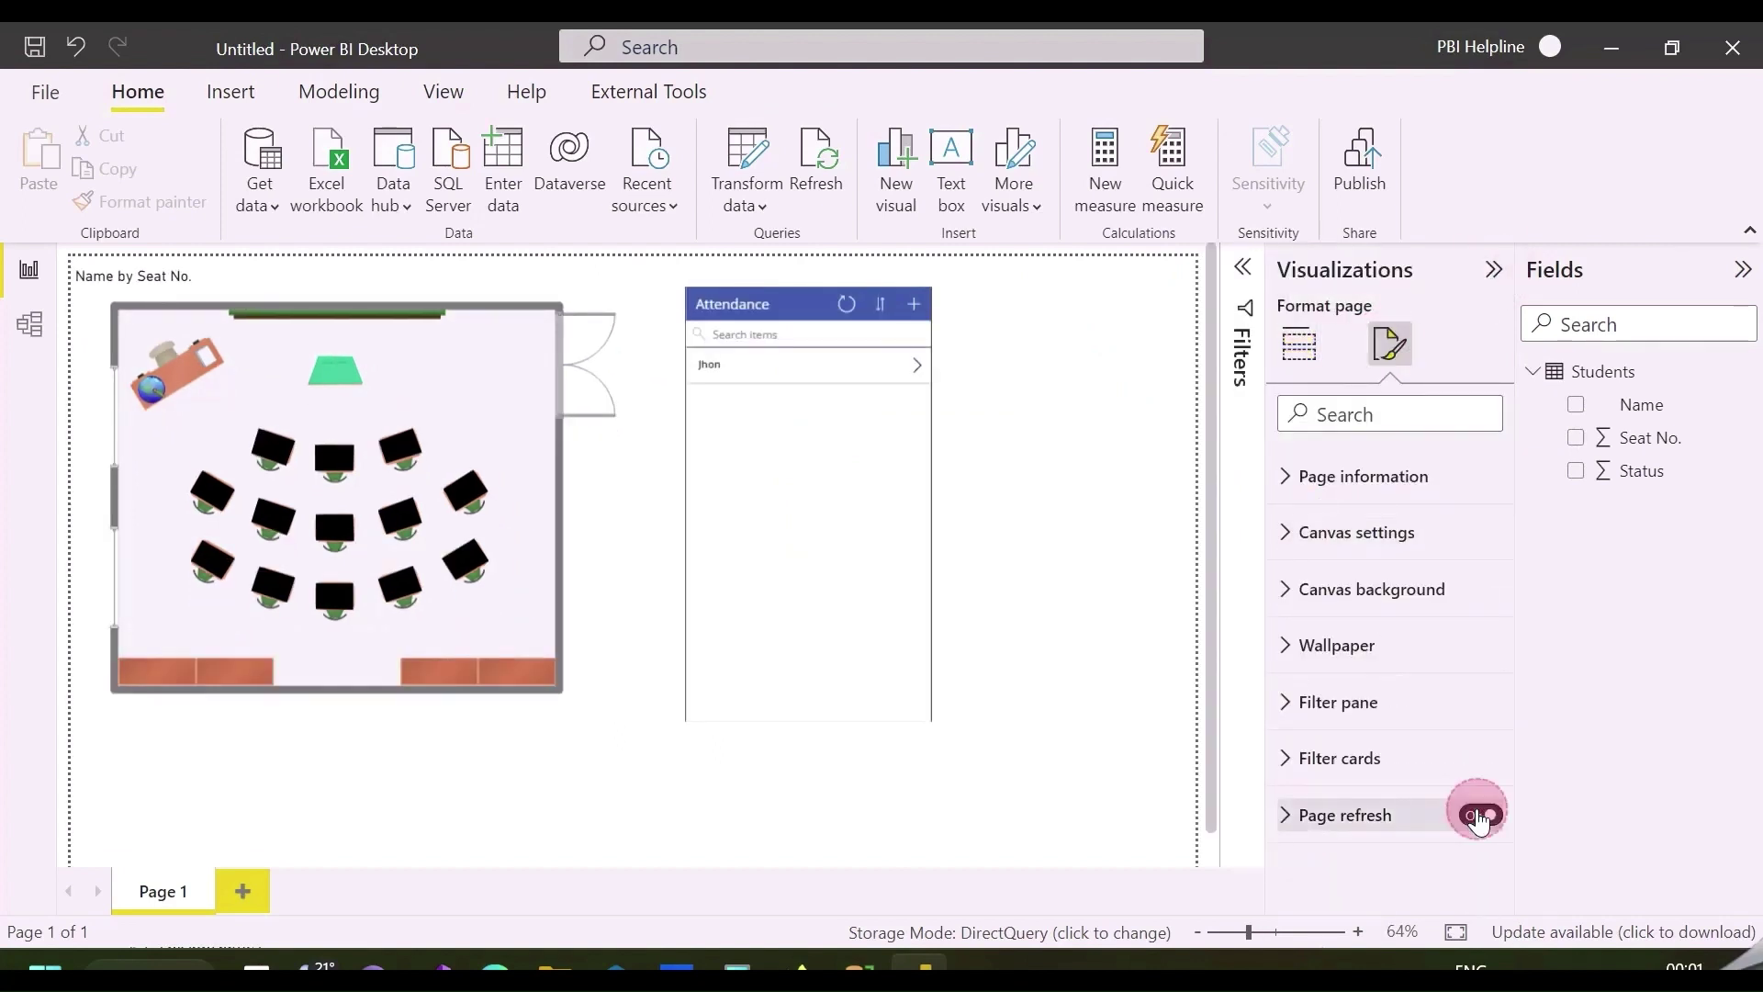
left_click(1480, 816)
left_click(1388, 816)
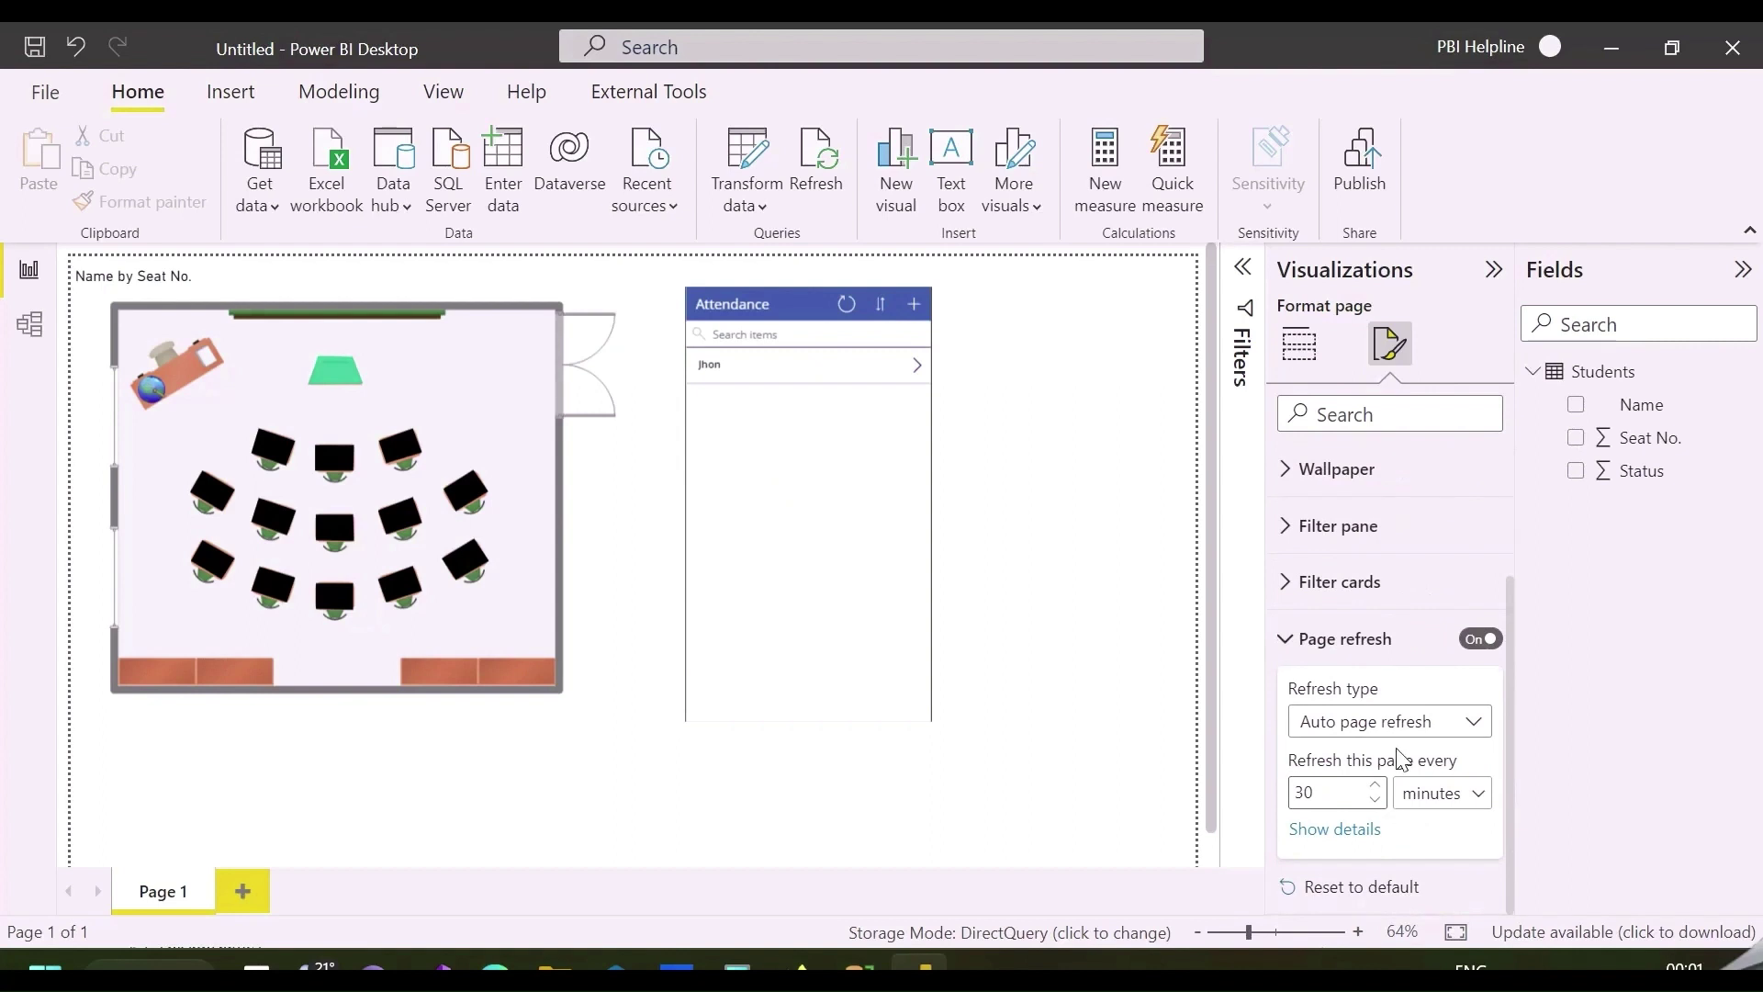
left_click(1434, 723)
left_click(1353, 755)
double_click(1324, 783)
type("1")
left_click(1458, 795)
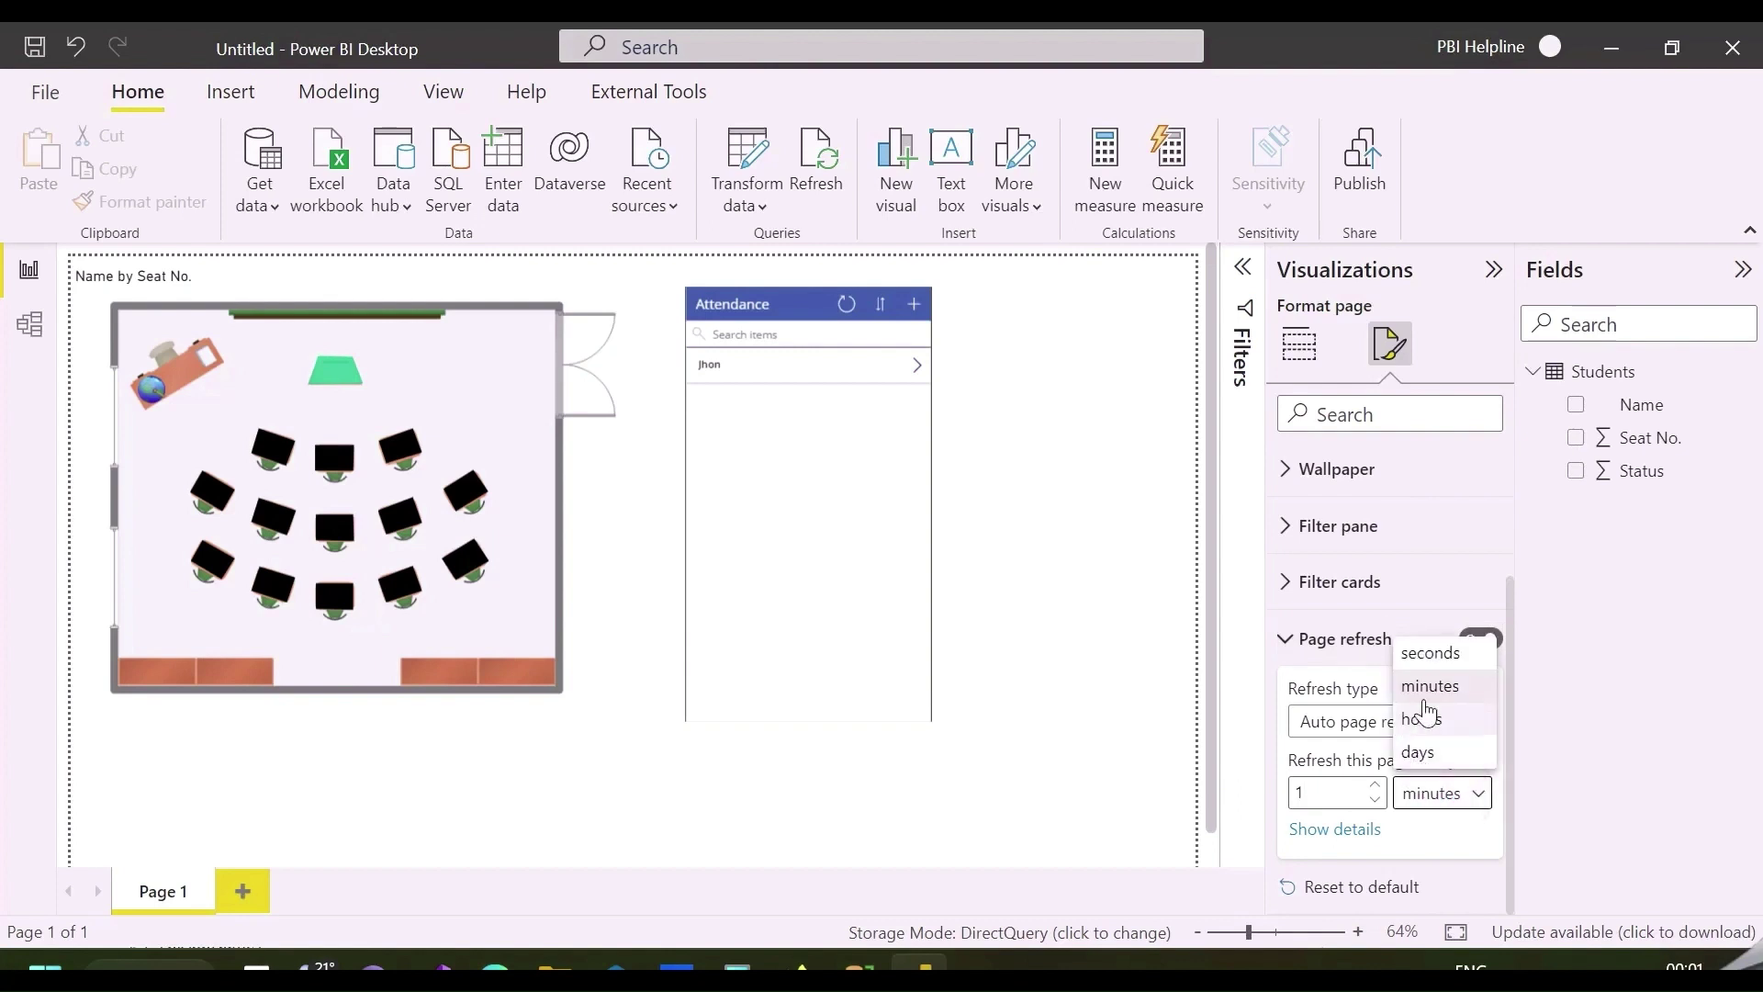
left_click(1424, 651)
left_click(1328, 642)
left_click(1160, 615)
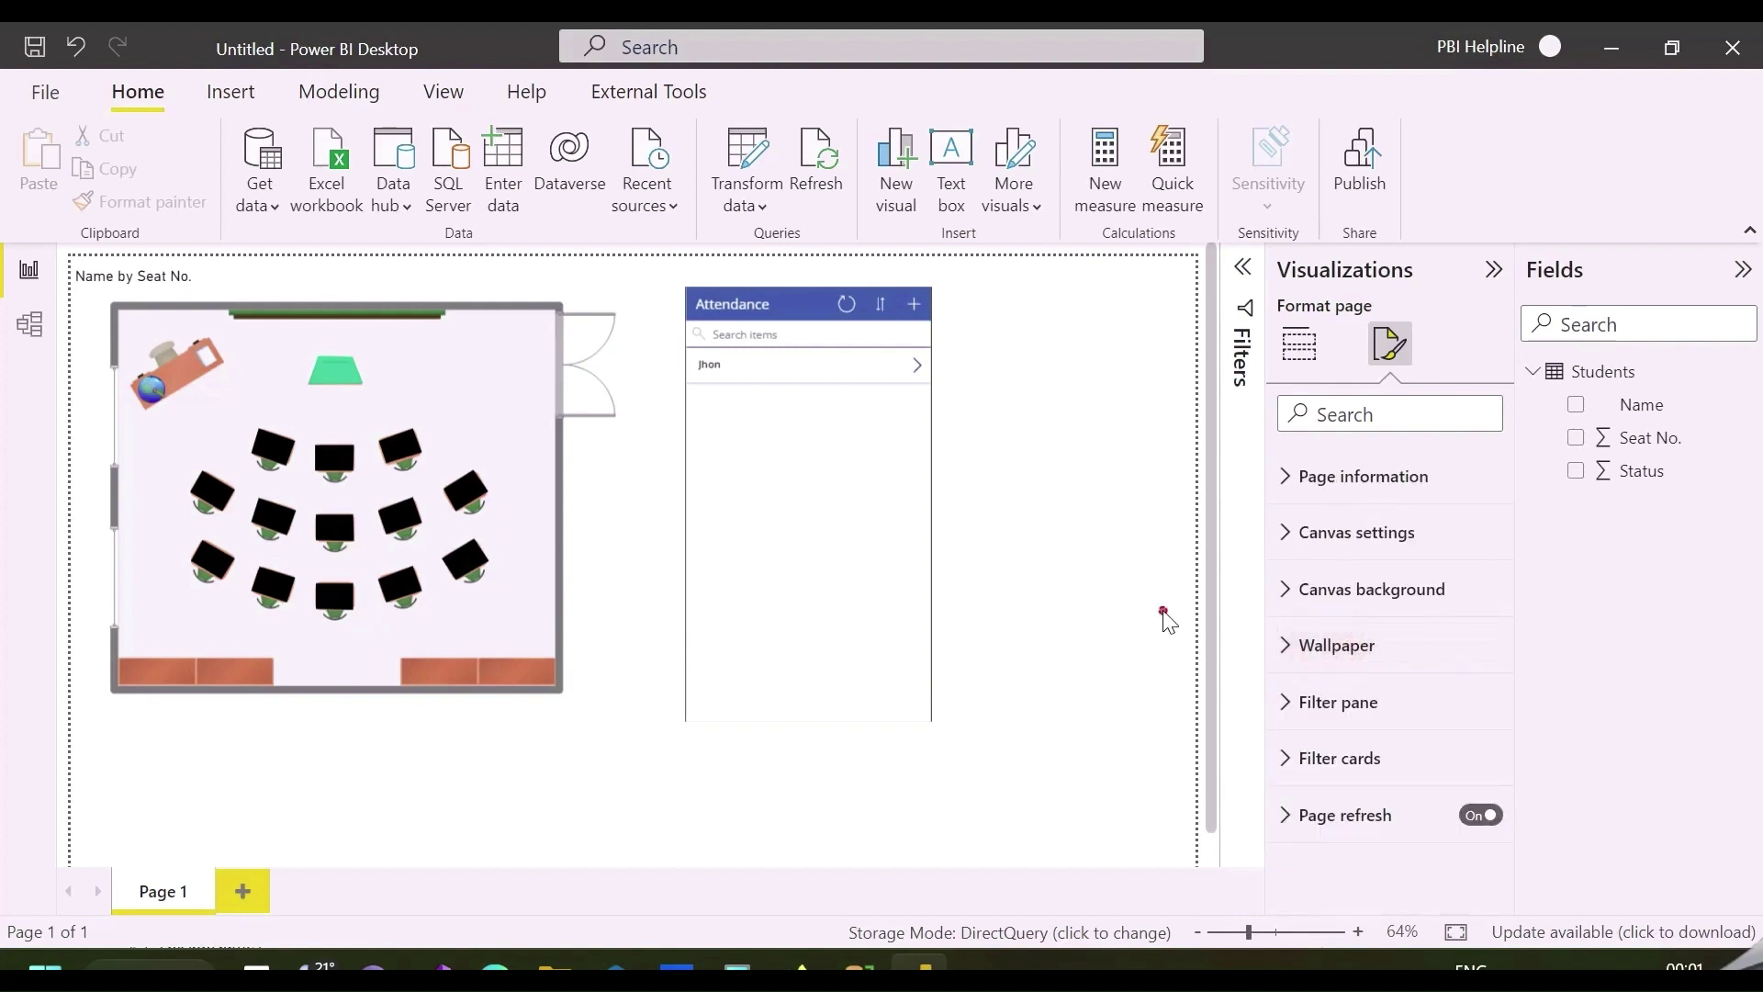
Step: Submit a new student record with Seat No. 2, the student's name and Status 1
left_click(1494, 269)
left_click(1066, 315)
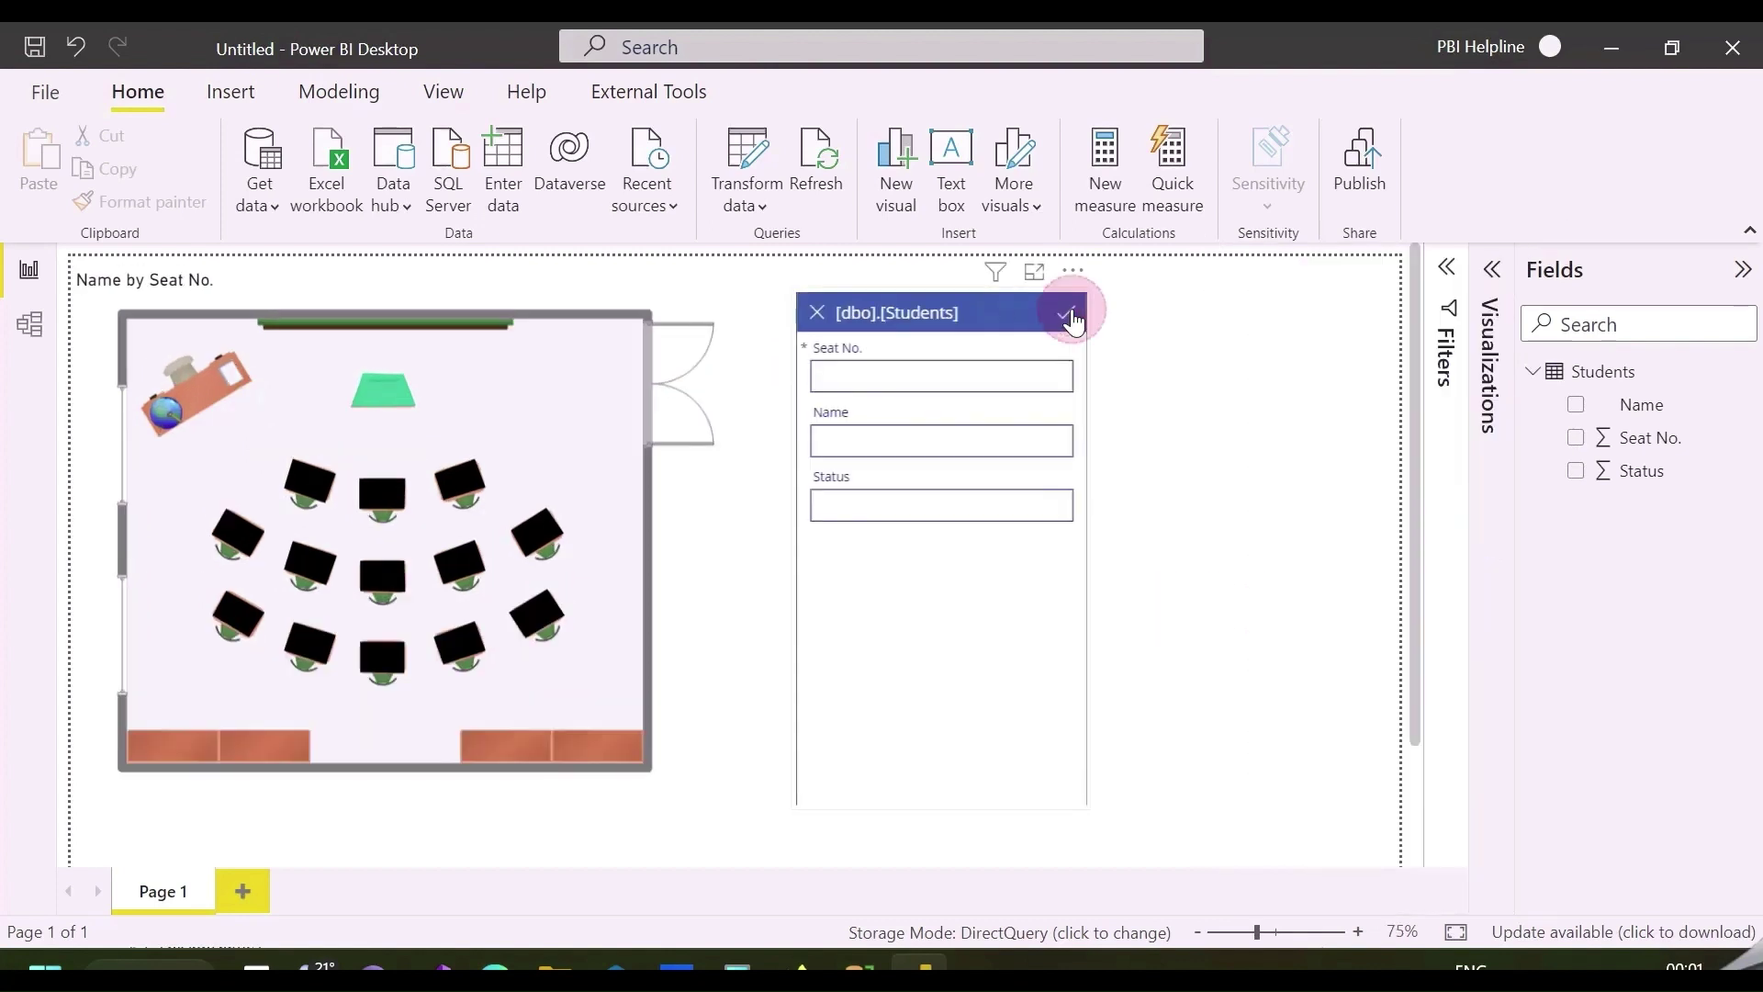
left_click(873, 377)
type("2")
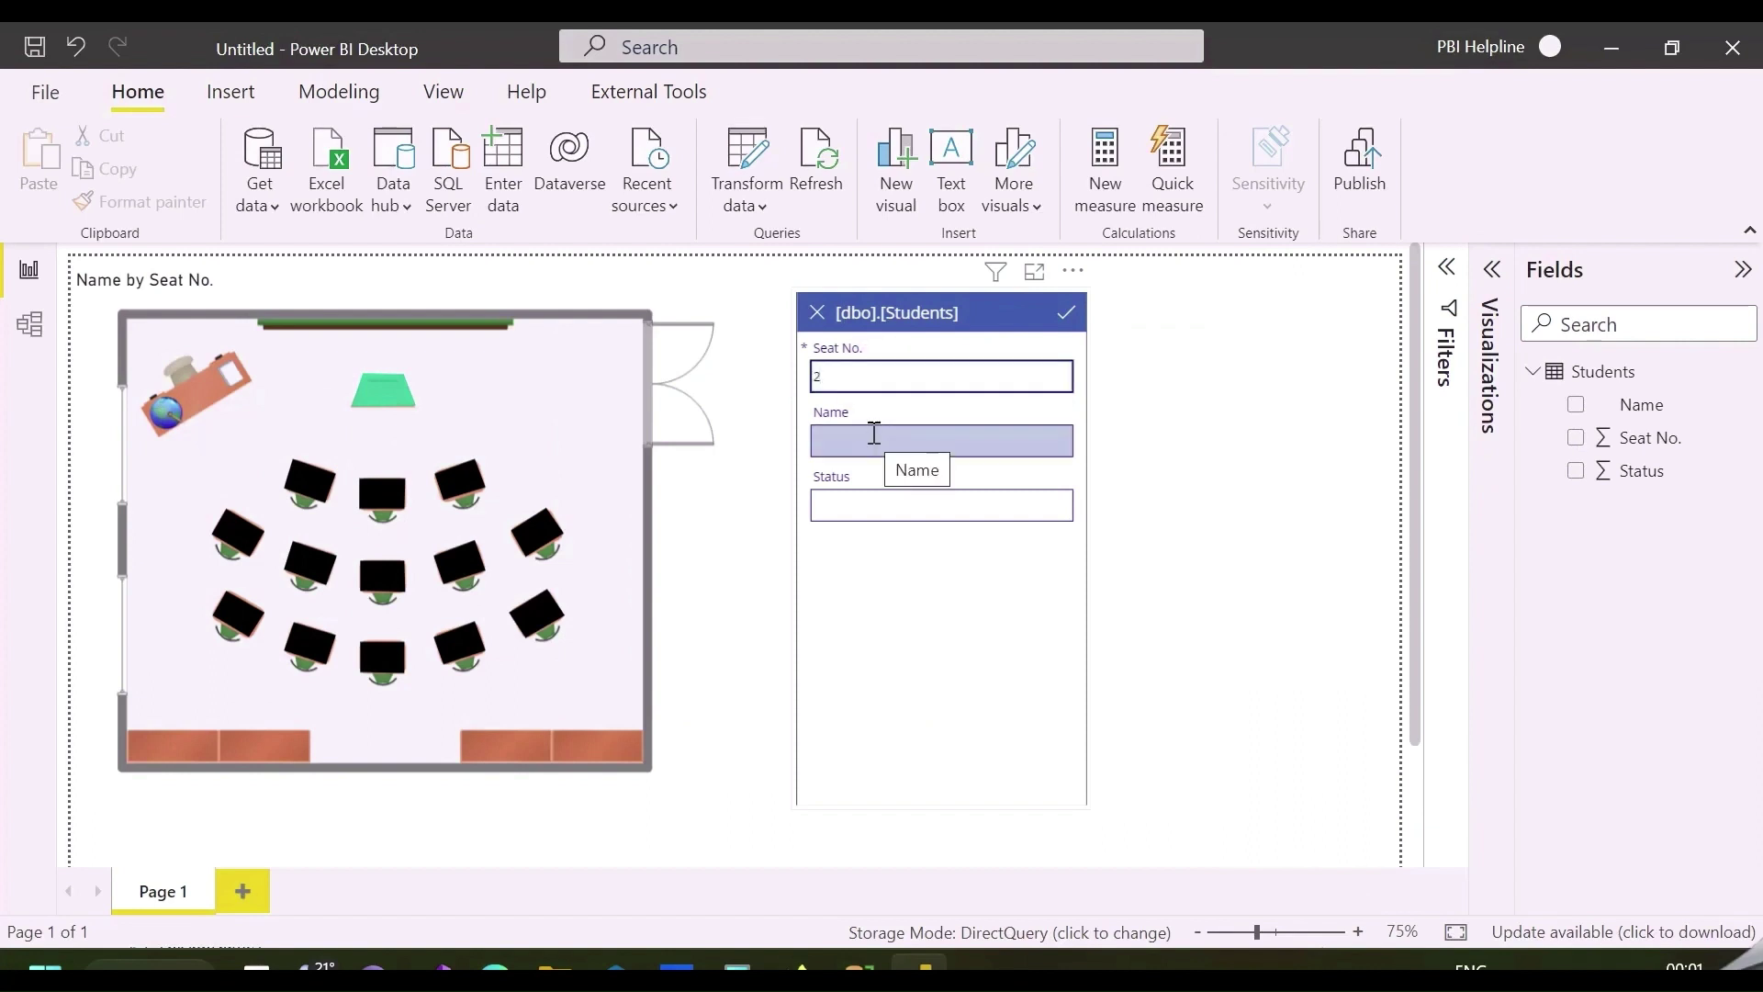
left_click(873, 434)
type("Jack")
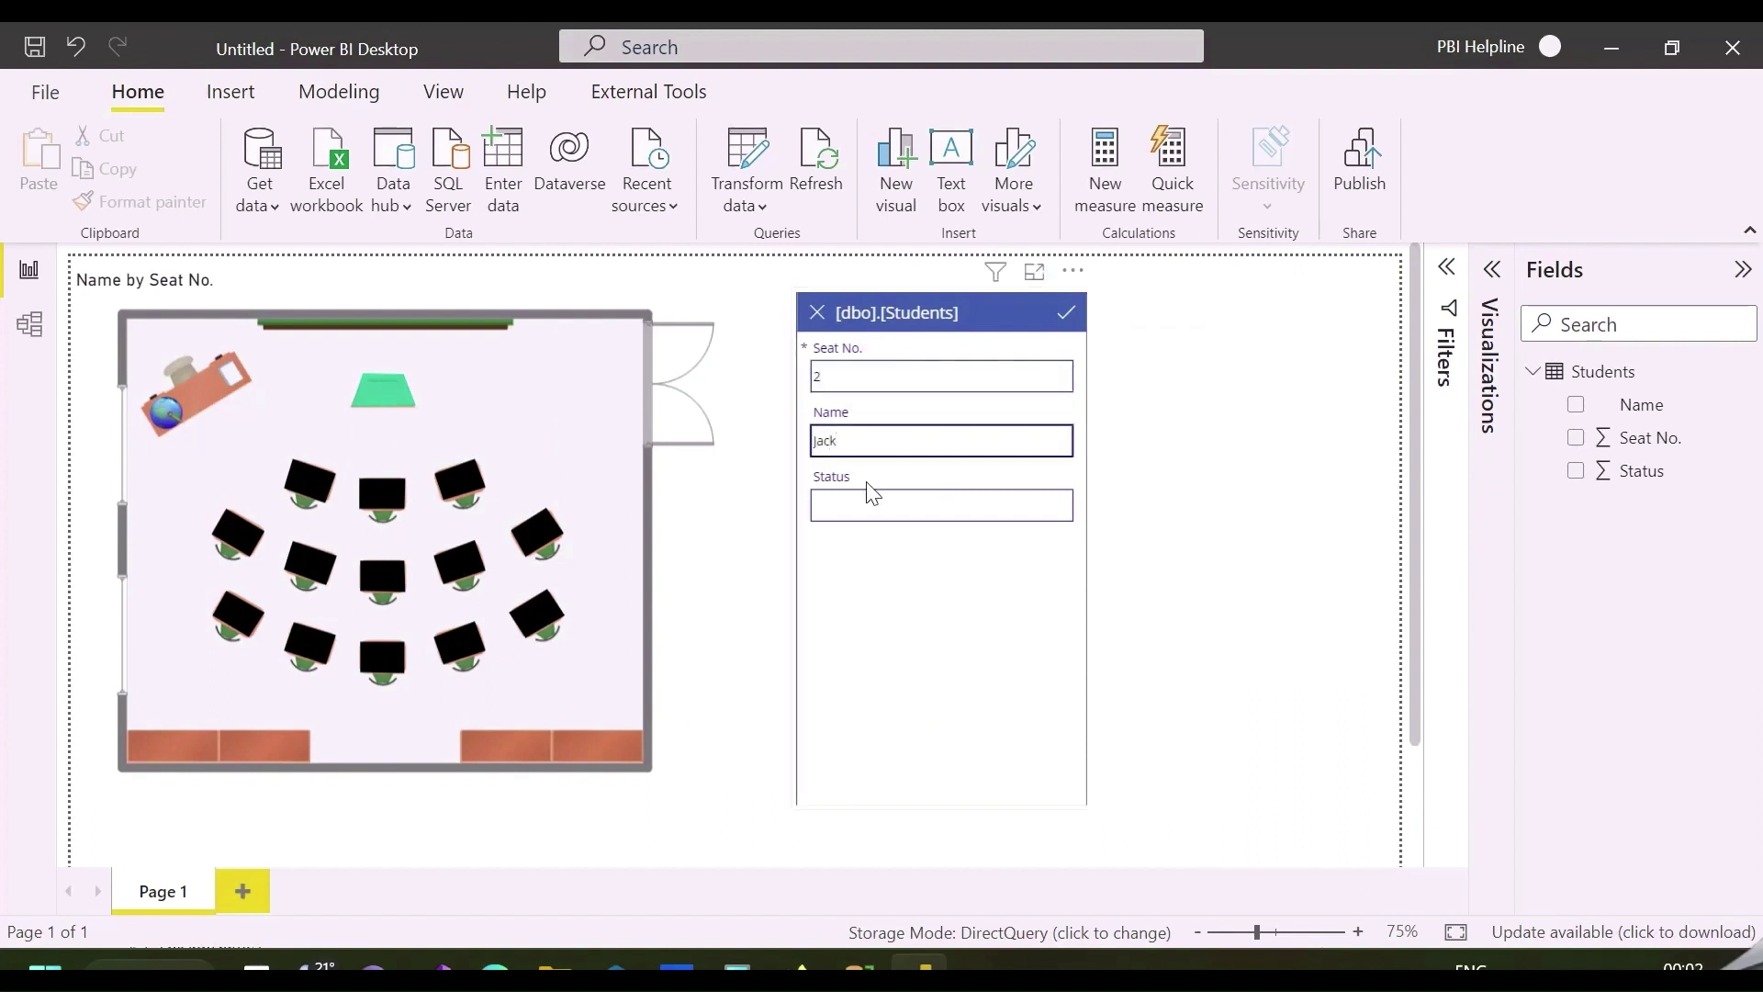
left_click(883, 504)
type("1")
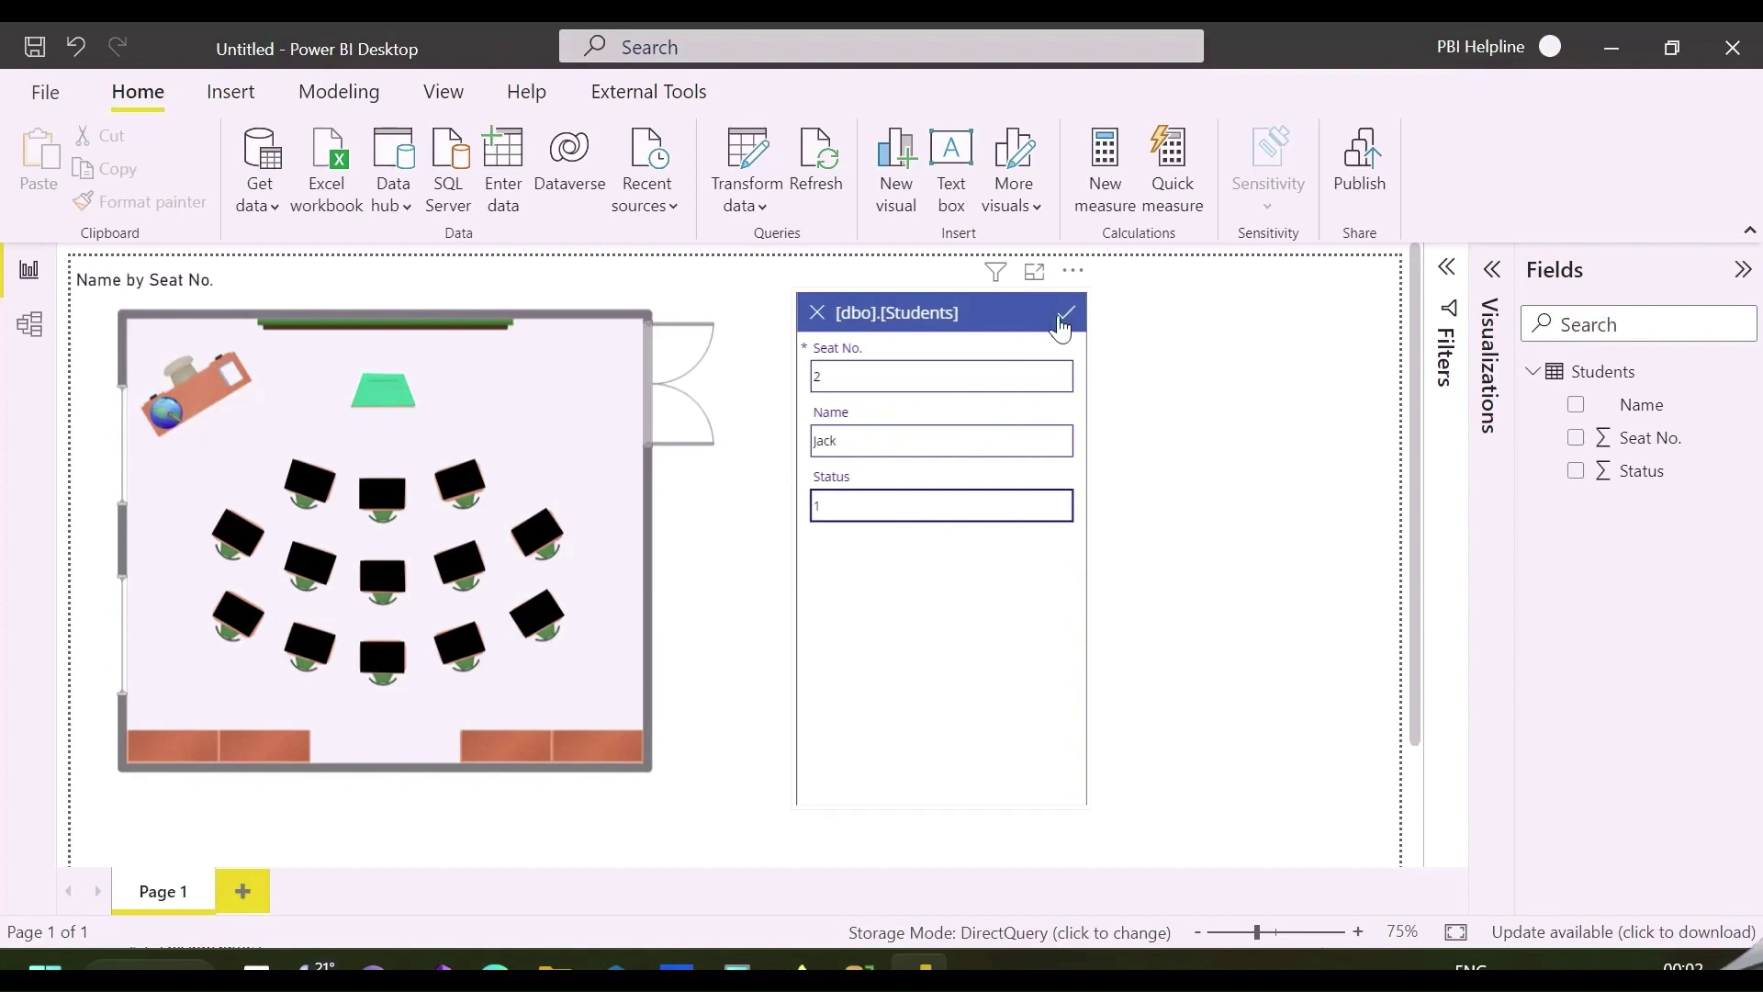
left_click(1065, 314)
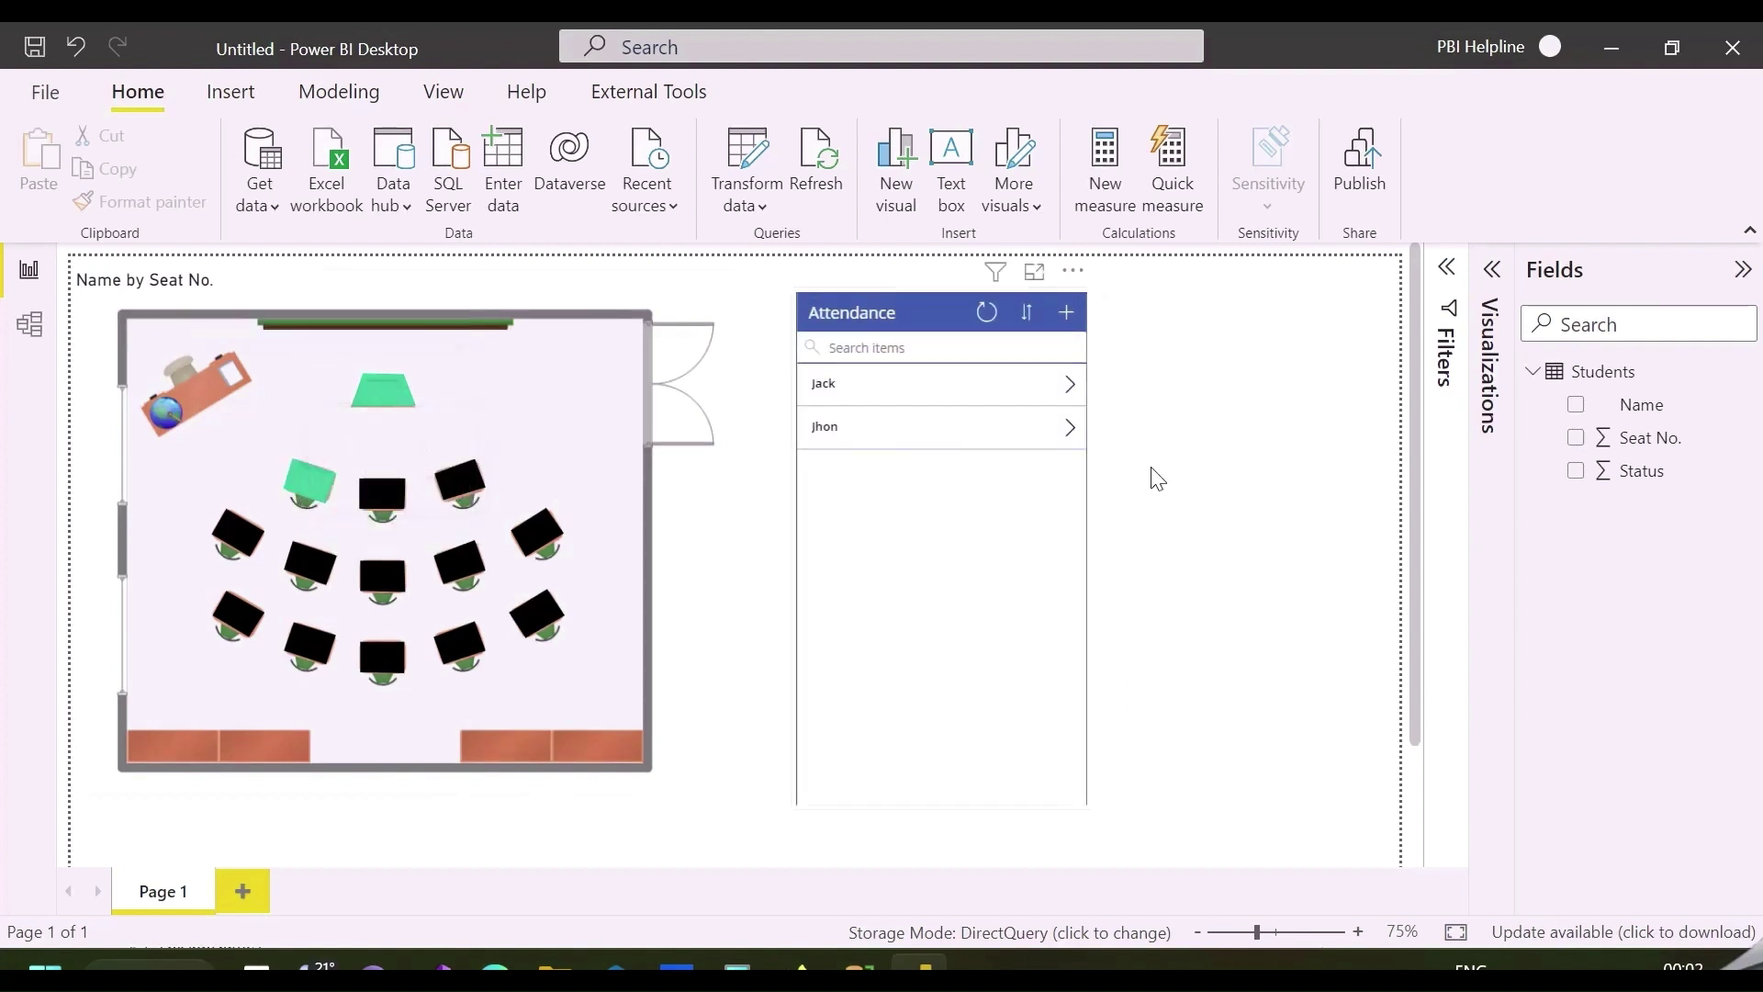
left_click(1259, 536)
Step: Turn automatic page refresh off for the report page
left_click(1489, 280)
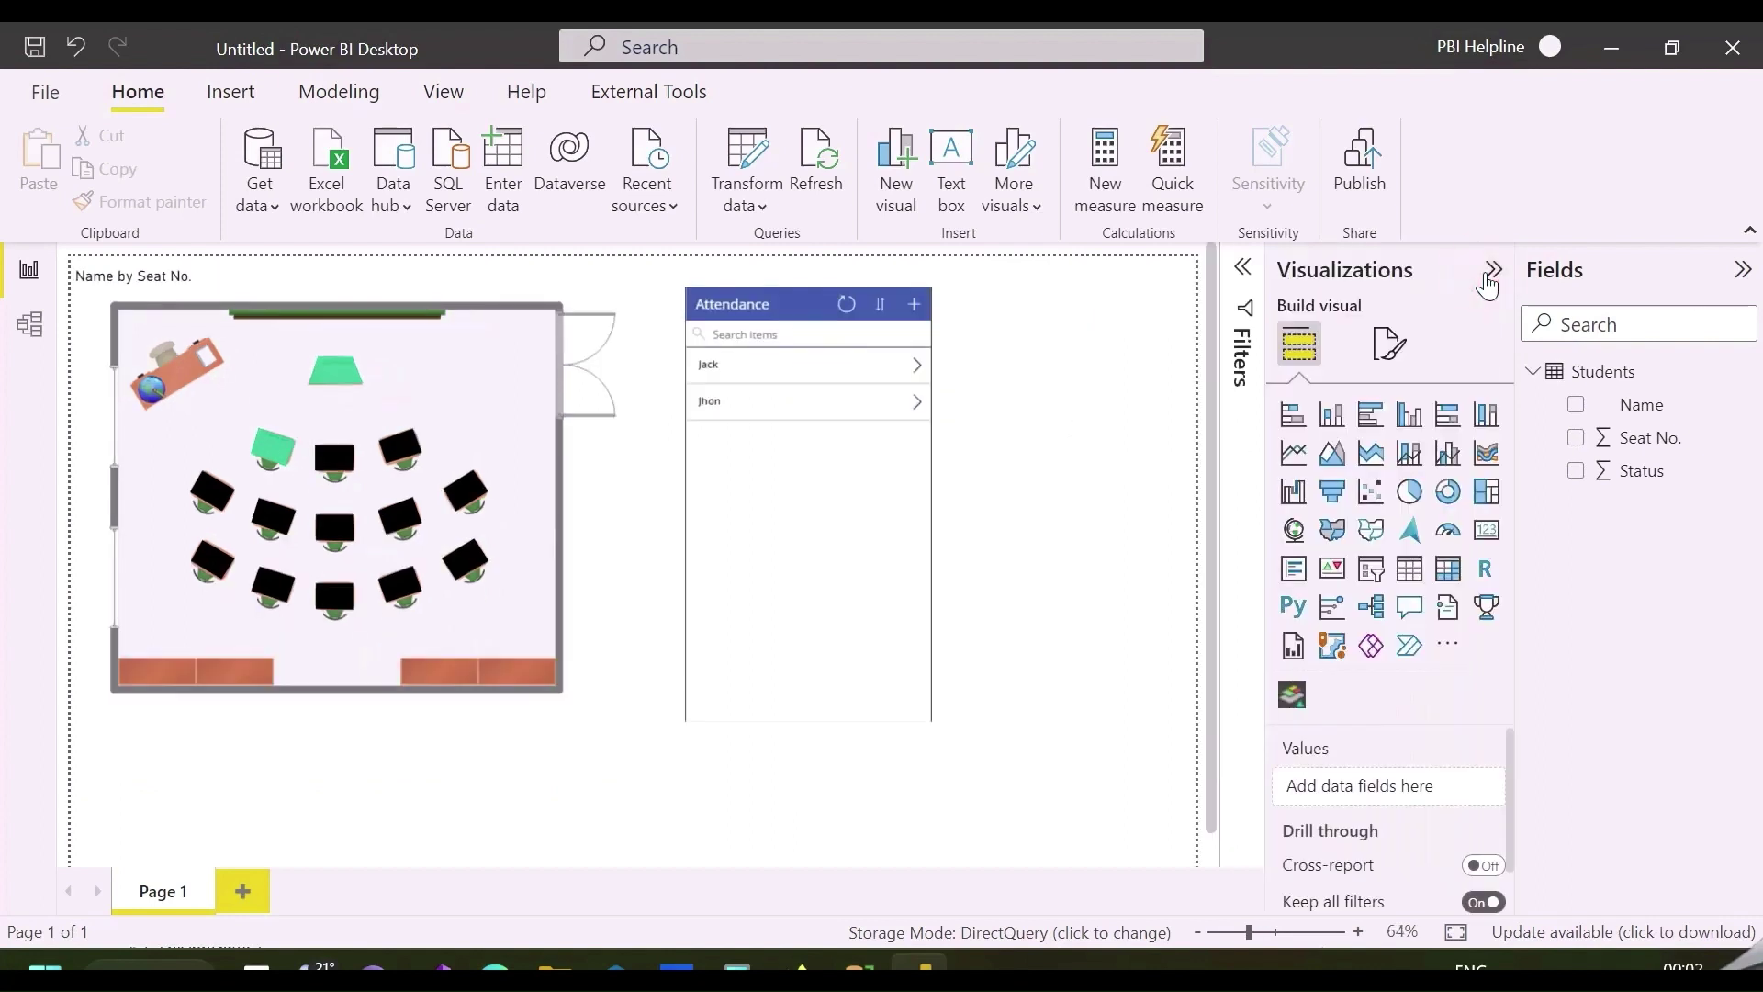
left_click(1389, 344)
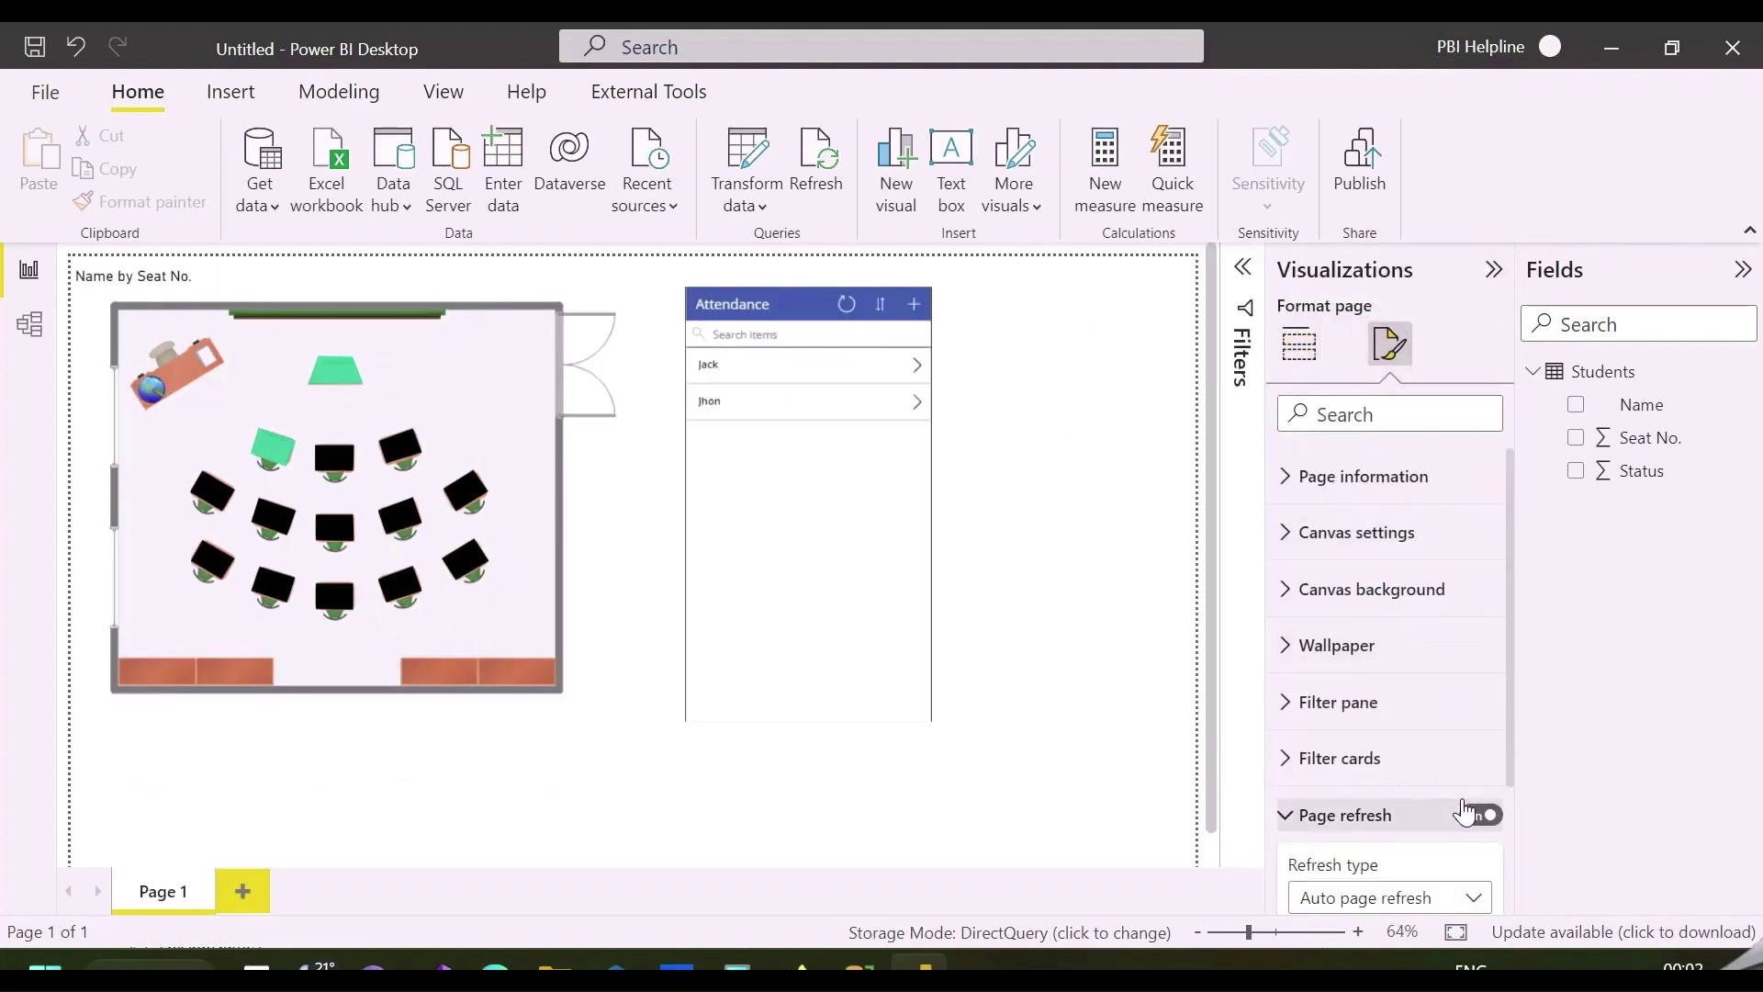
left_click(1478, 816)
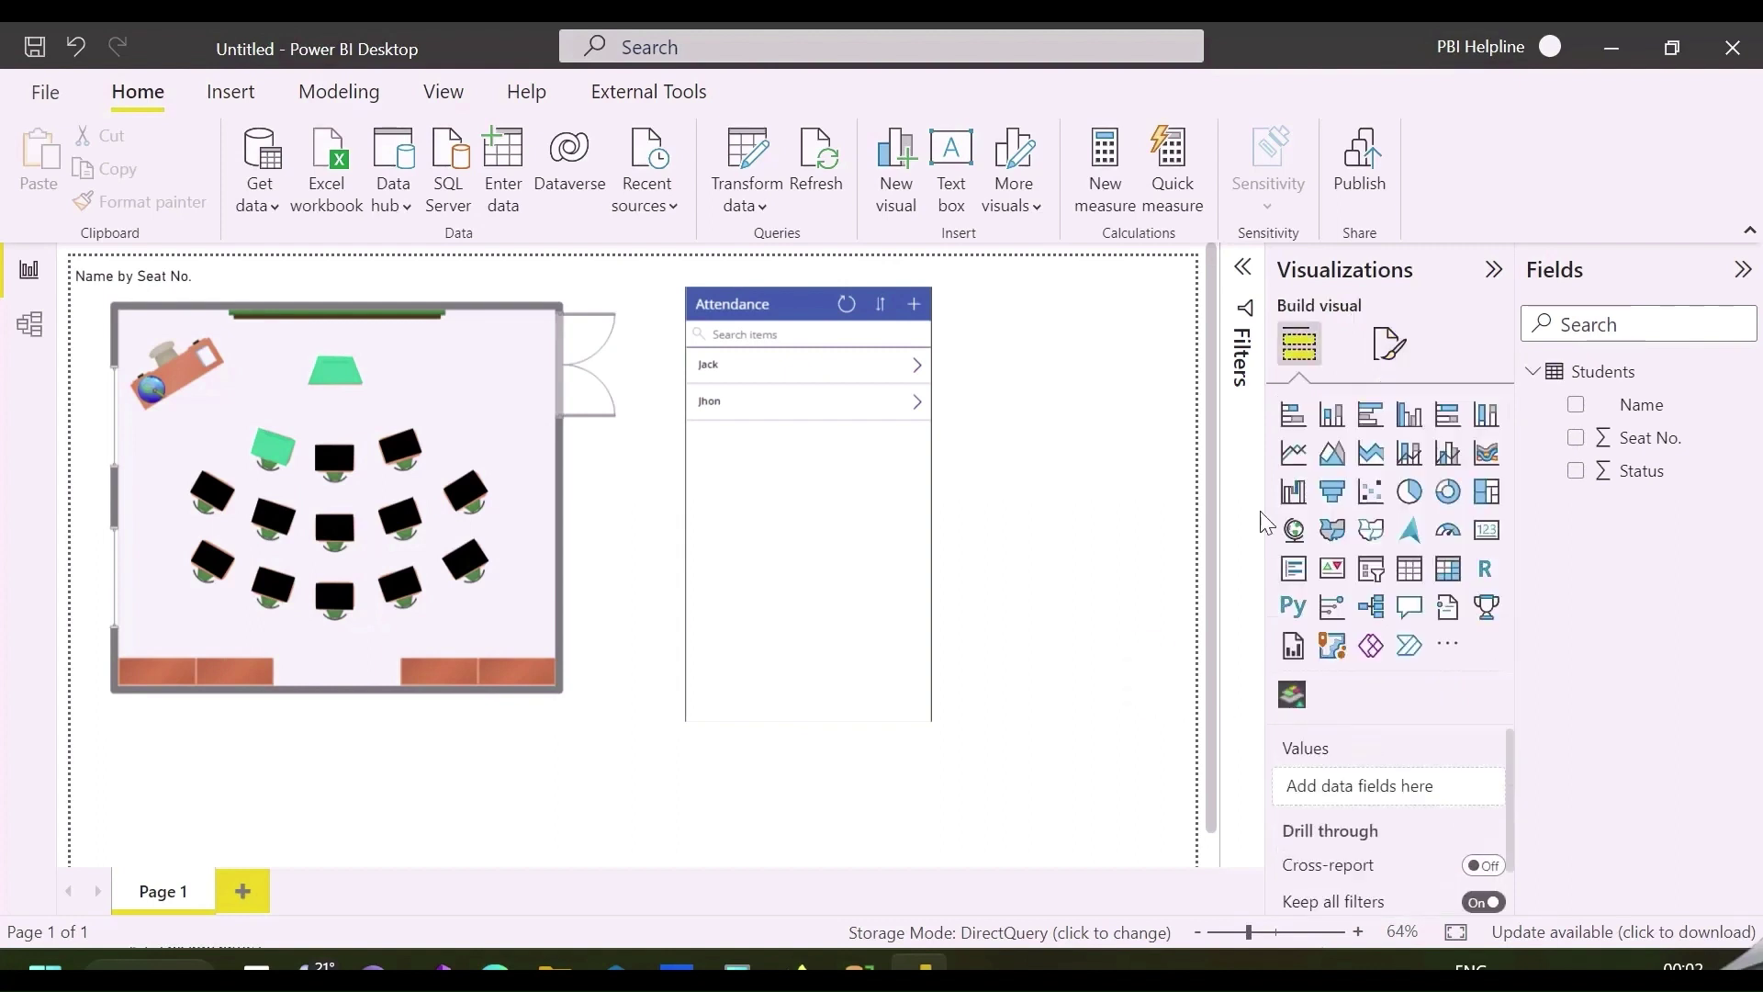
left_click(1494, 269)
Step: Start a new entered-data table with a Status column holding Present and Absent
left_click(1266, 582)
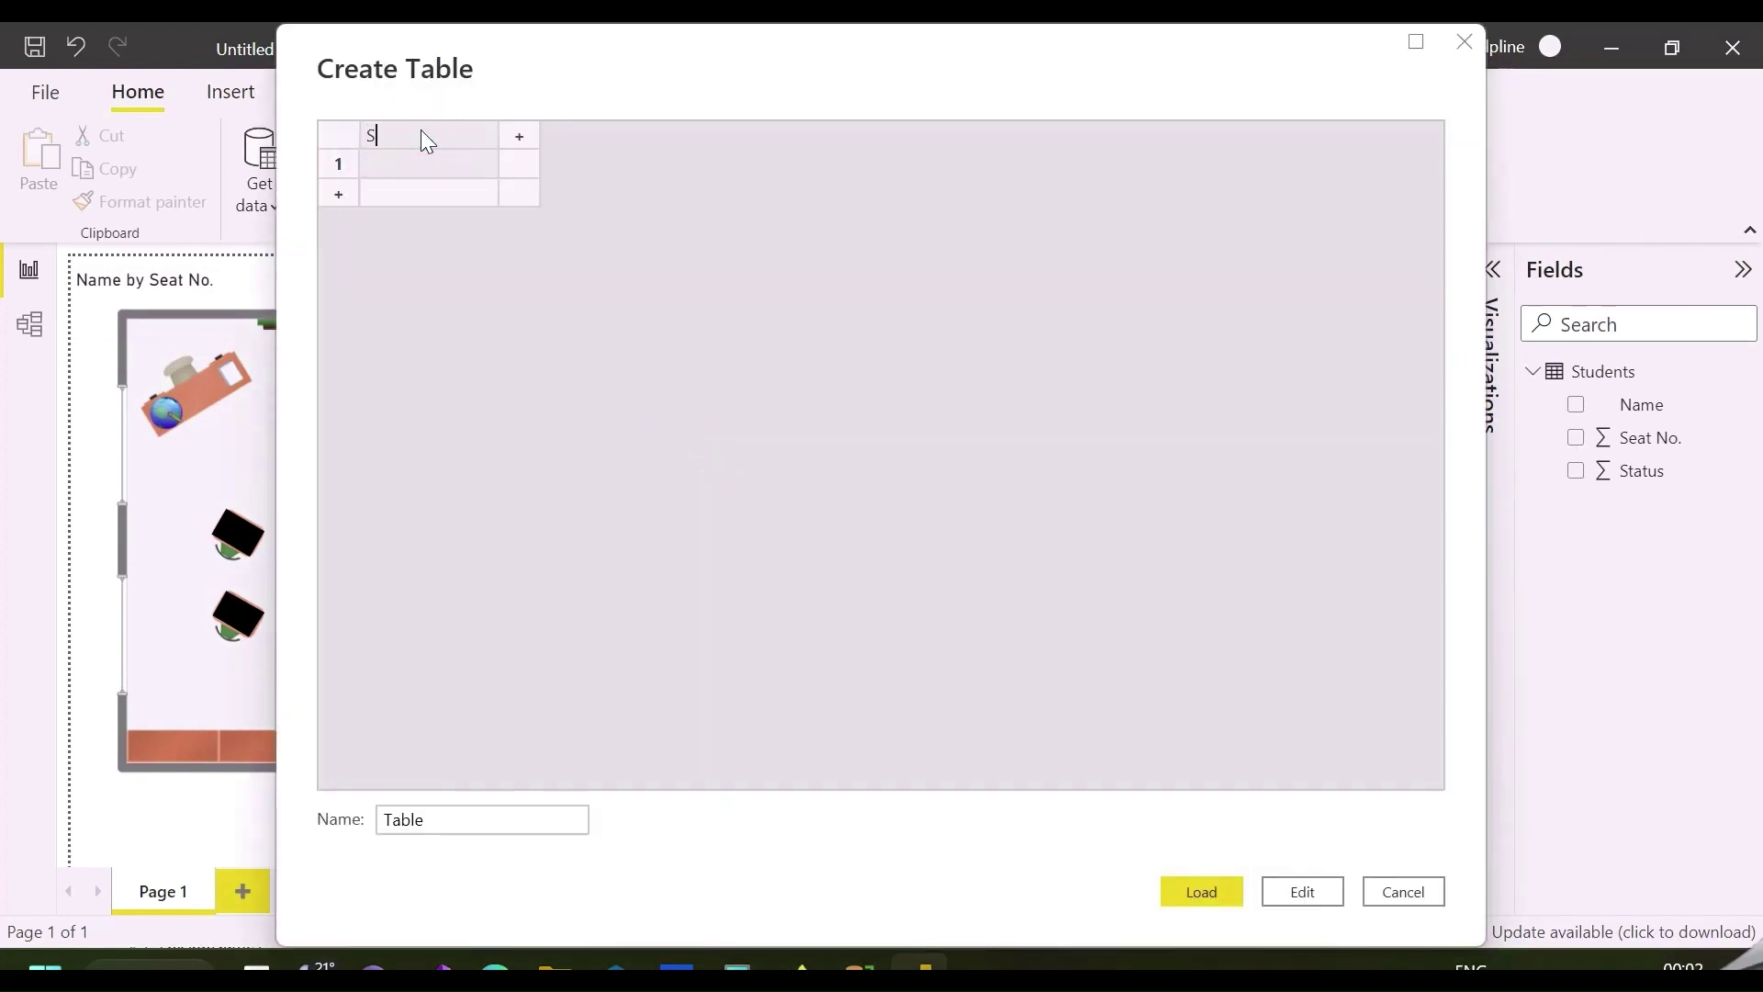
type("us")
left_click(433, 156)
type("Present")
left_click(423, 196)
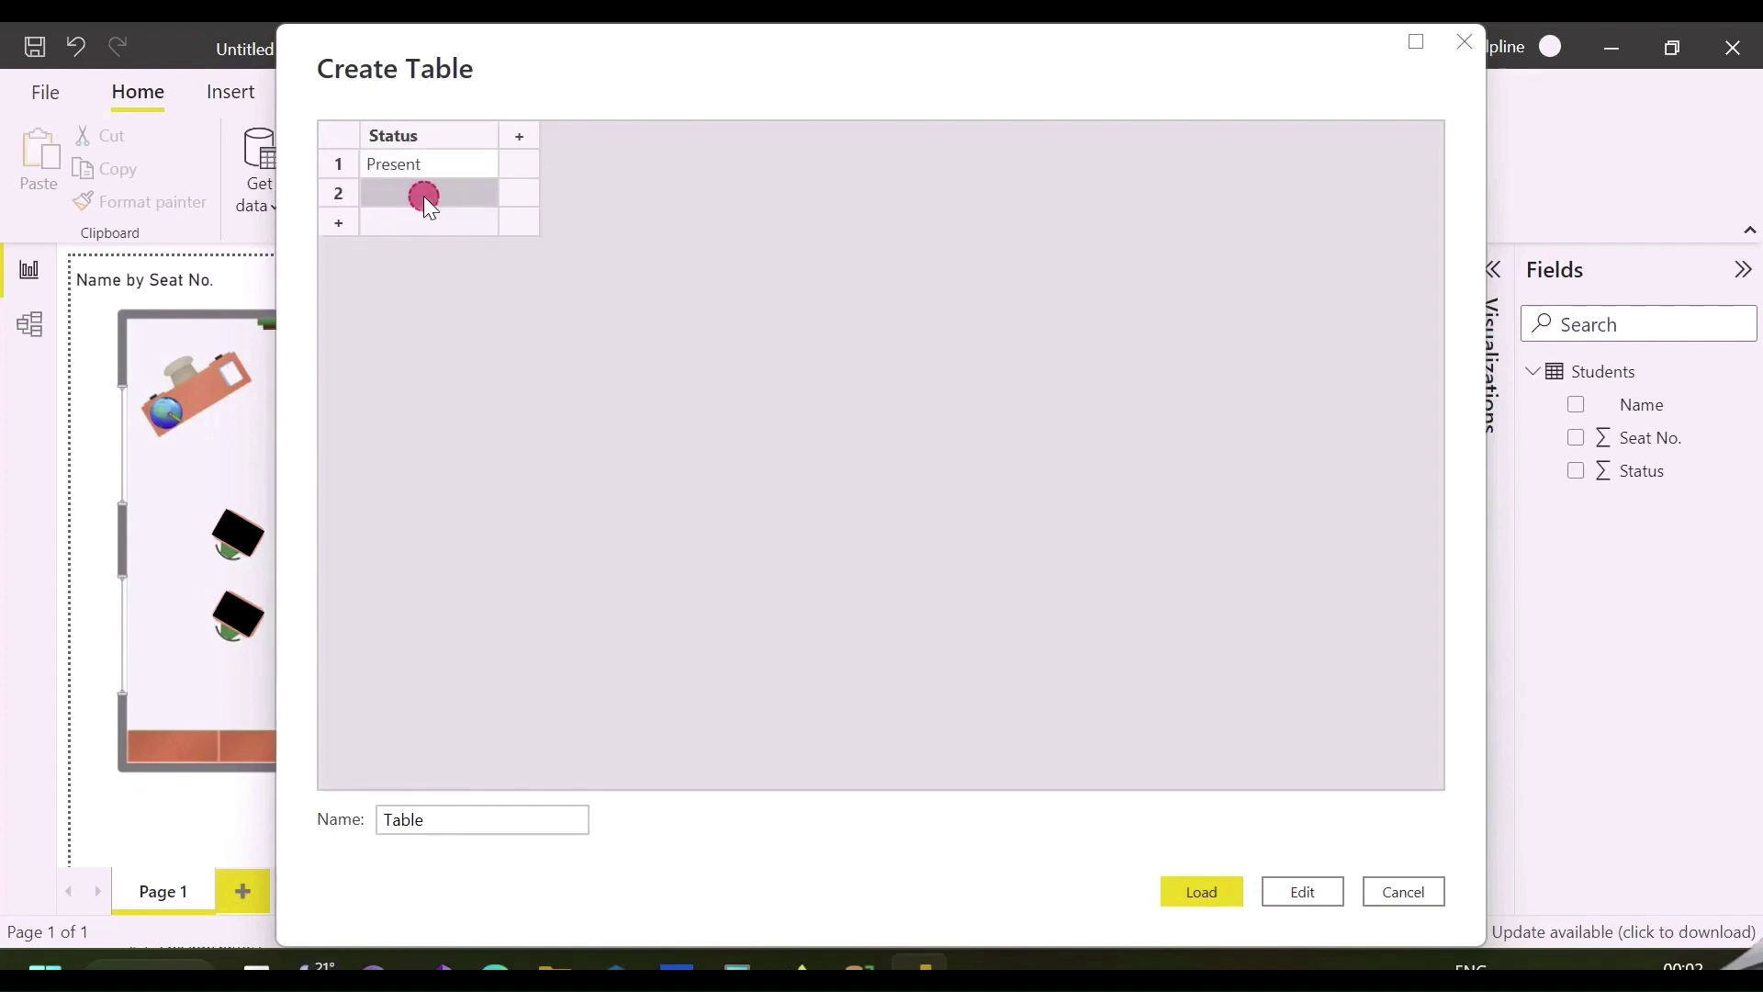
type("Absent")
Step: Add a Status Code column with 1 and 0, name the table Status, and load it
left_click(519, 136)
type("Status Code")
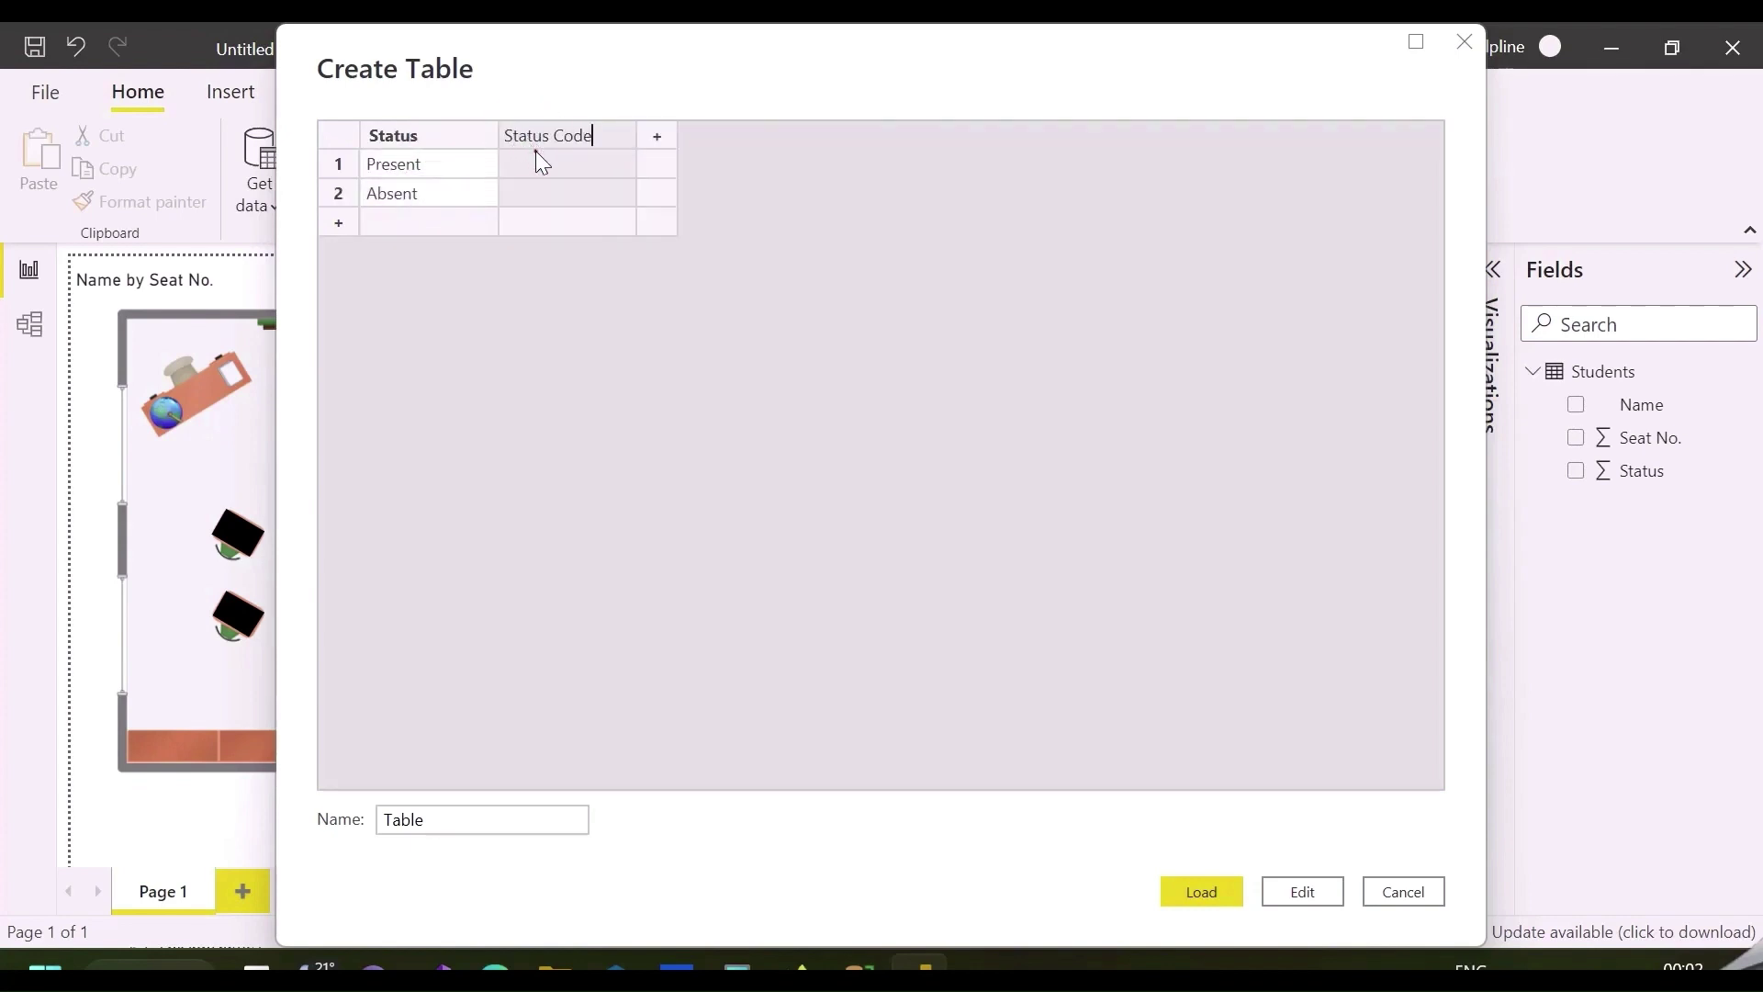
left_click(537, 152)
type("1")
key("Return")
type("0")
double_click(477, 819)
type("Status")
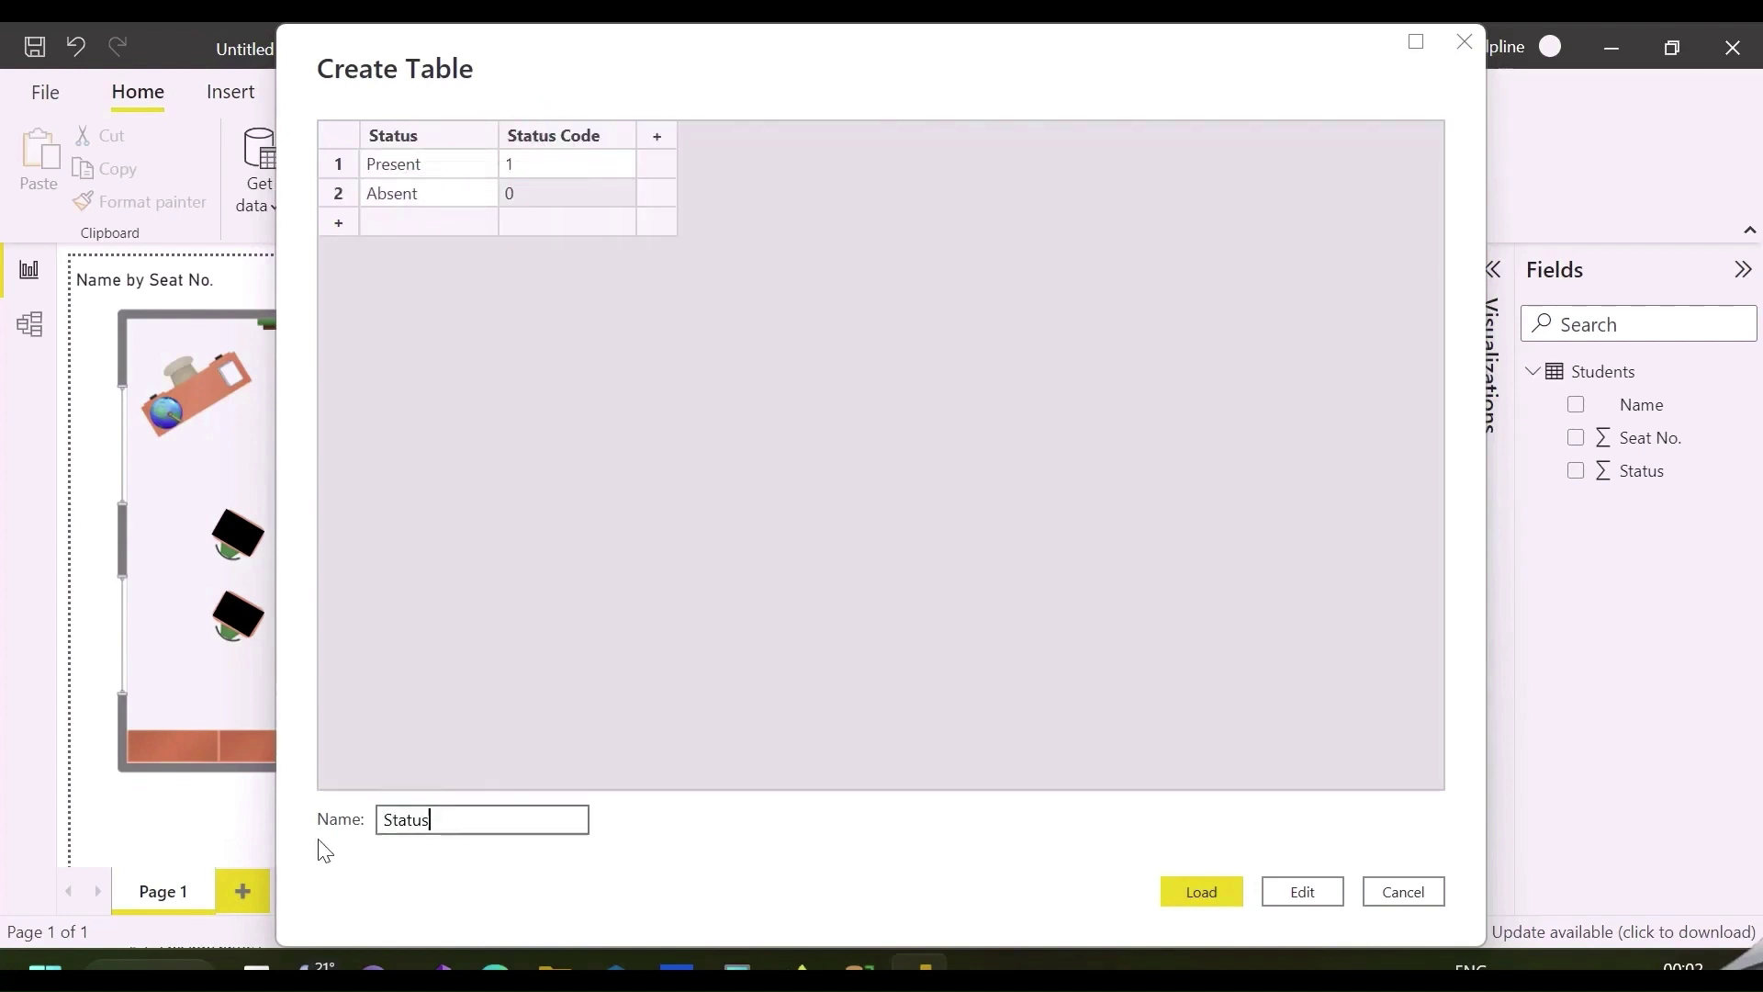
left_click(1200, 889)
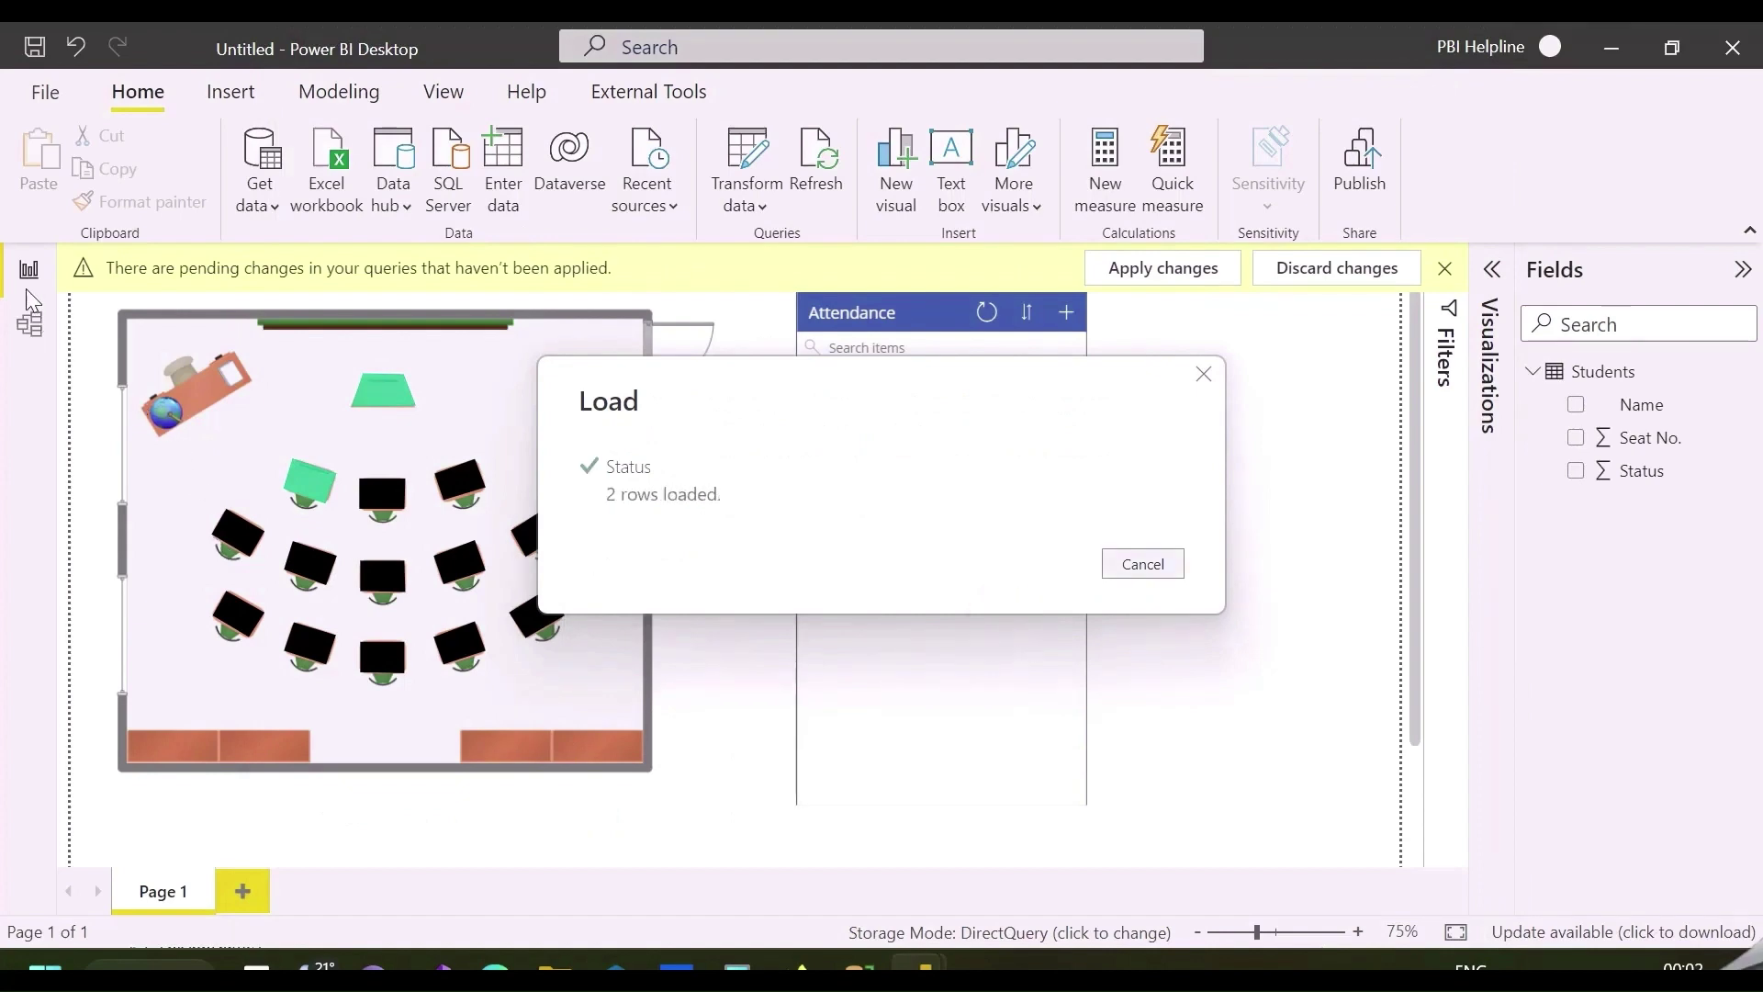
Step: In Model view, link Status Code to the Students Status field as many-to-one
left_click(21, 407)
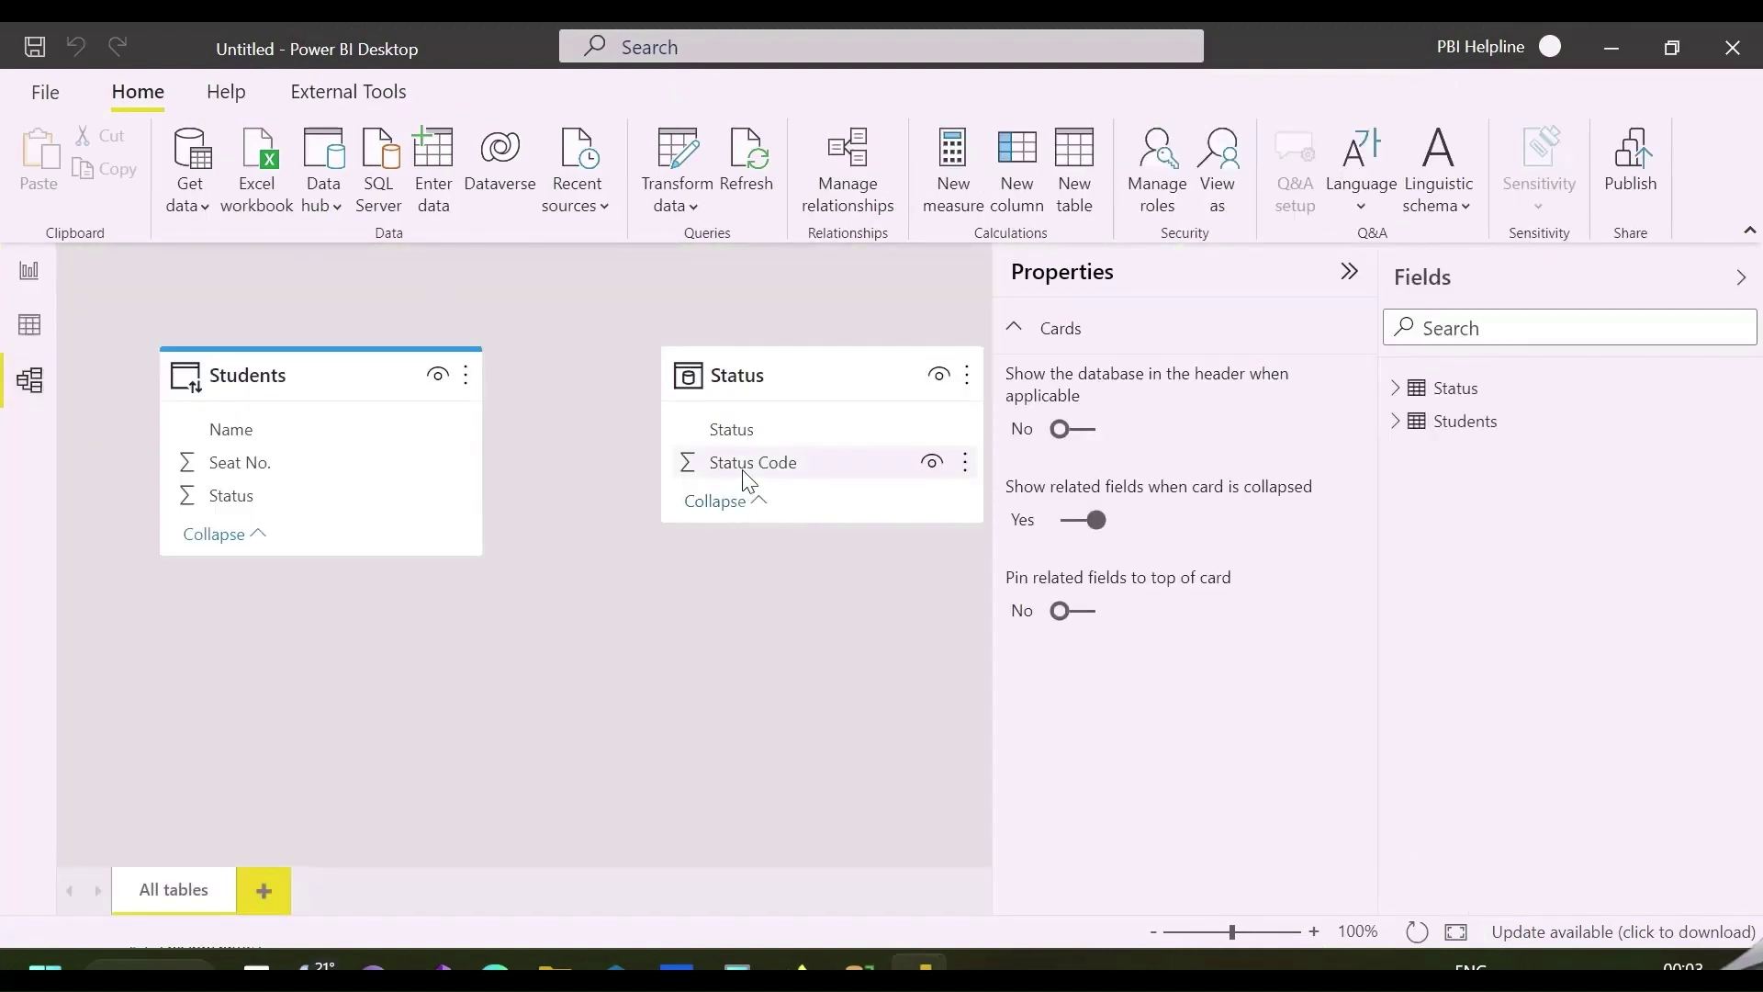
left_click_drag(743, 469, 230, 497)
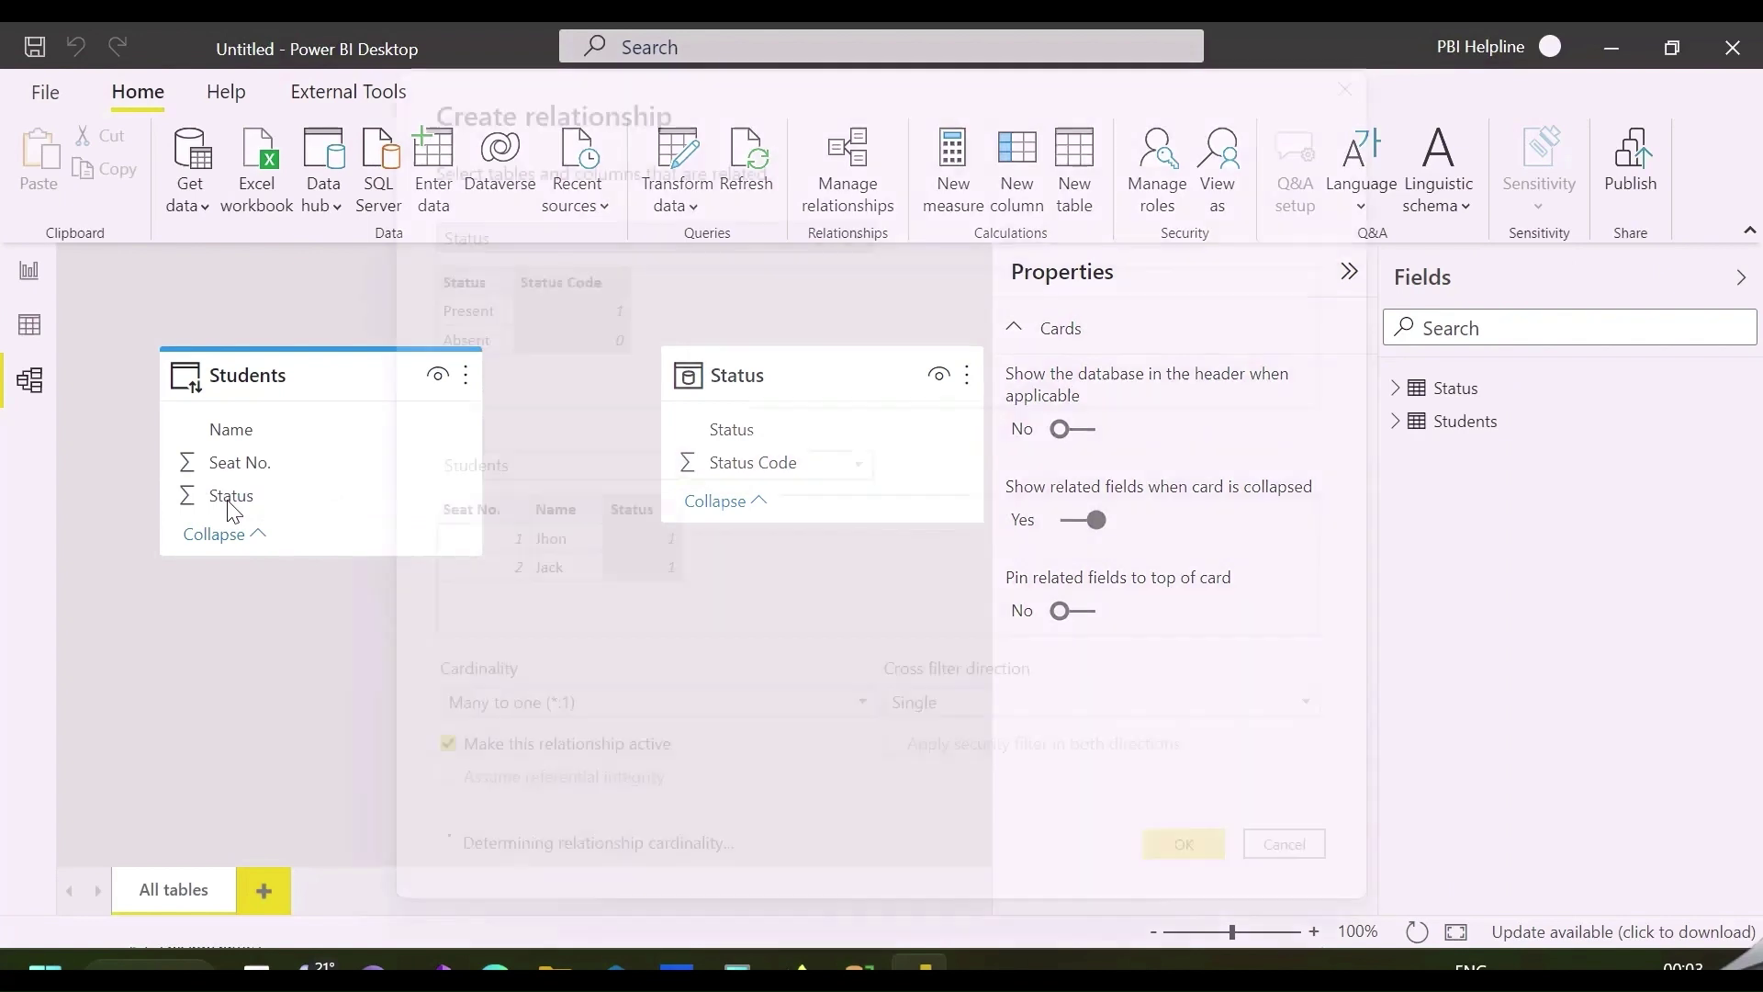
left_click(1176, 836)
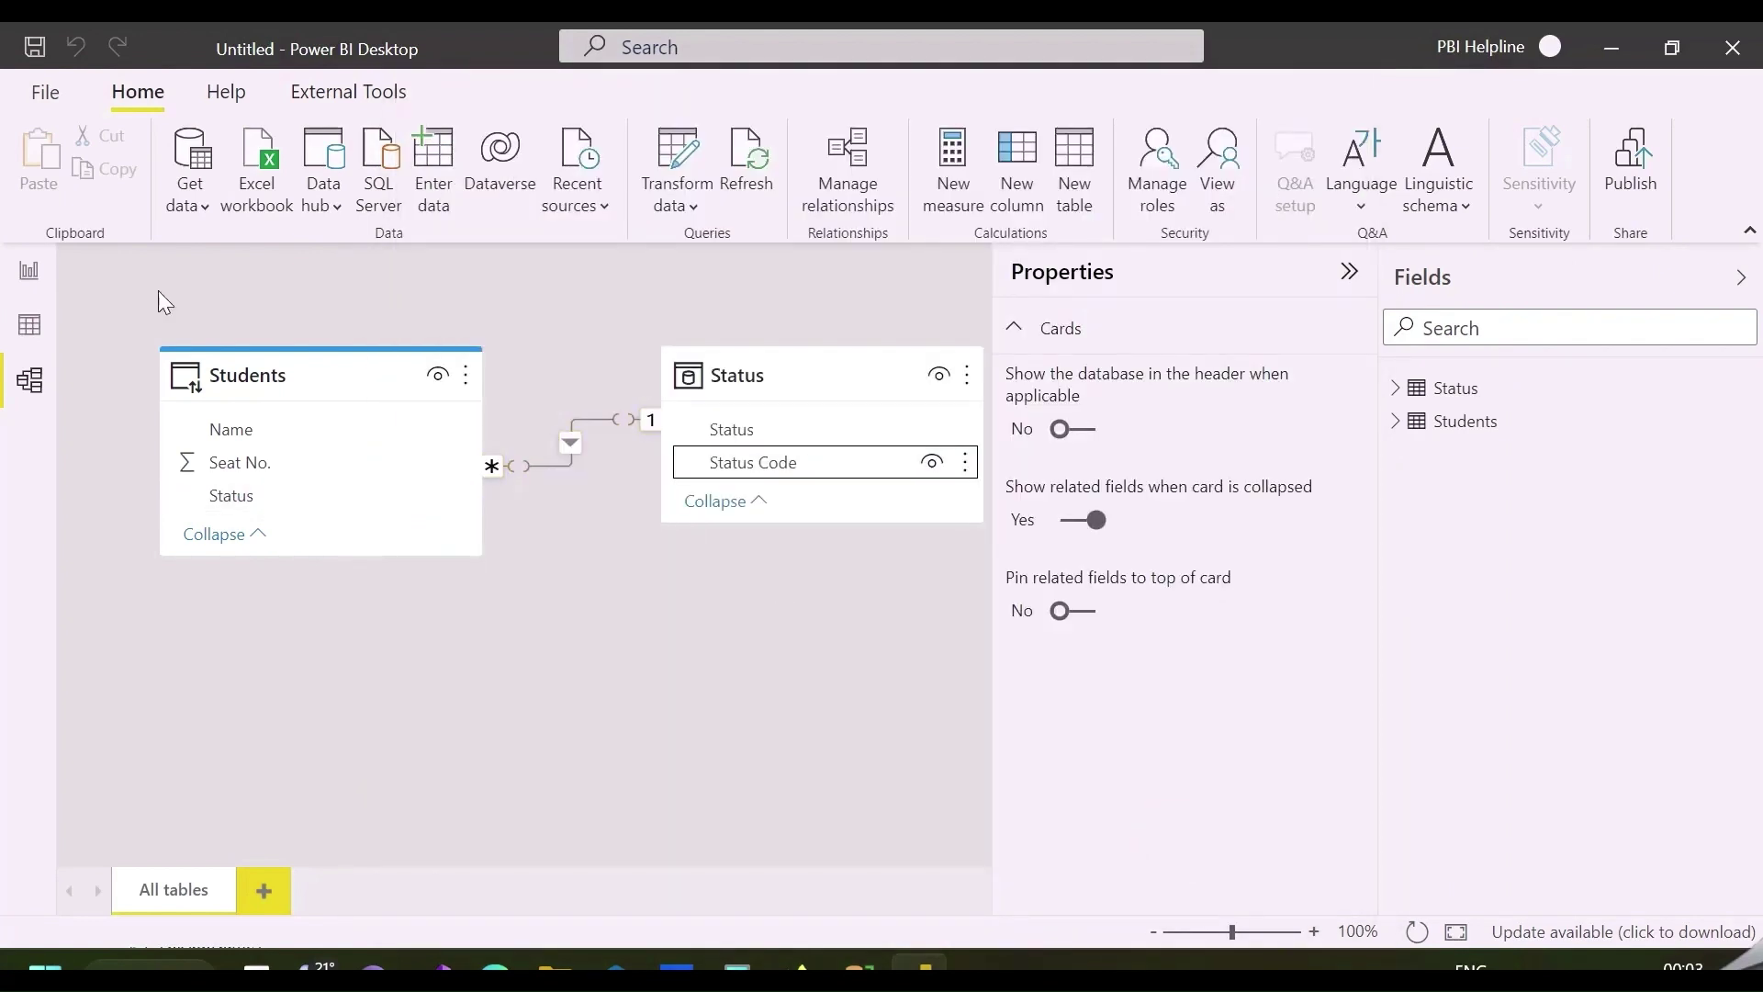
Step: Add a donut chart with Status as legend and Count of Name as values
left_click(30, 273)
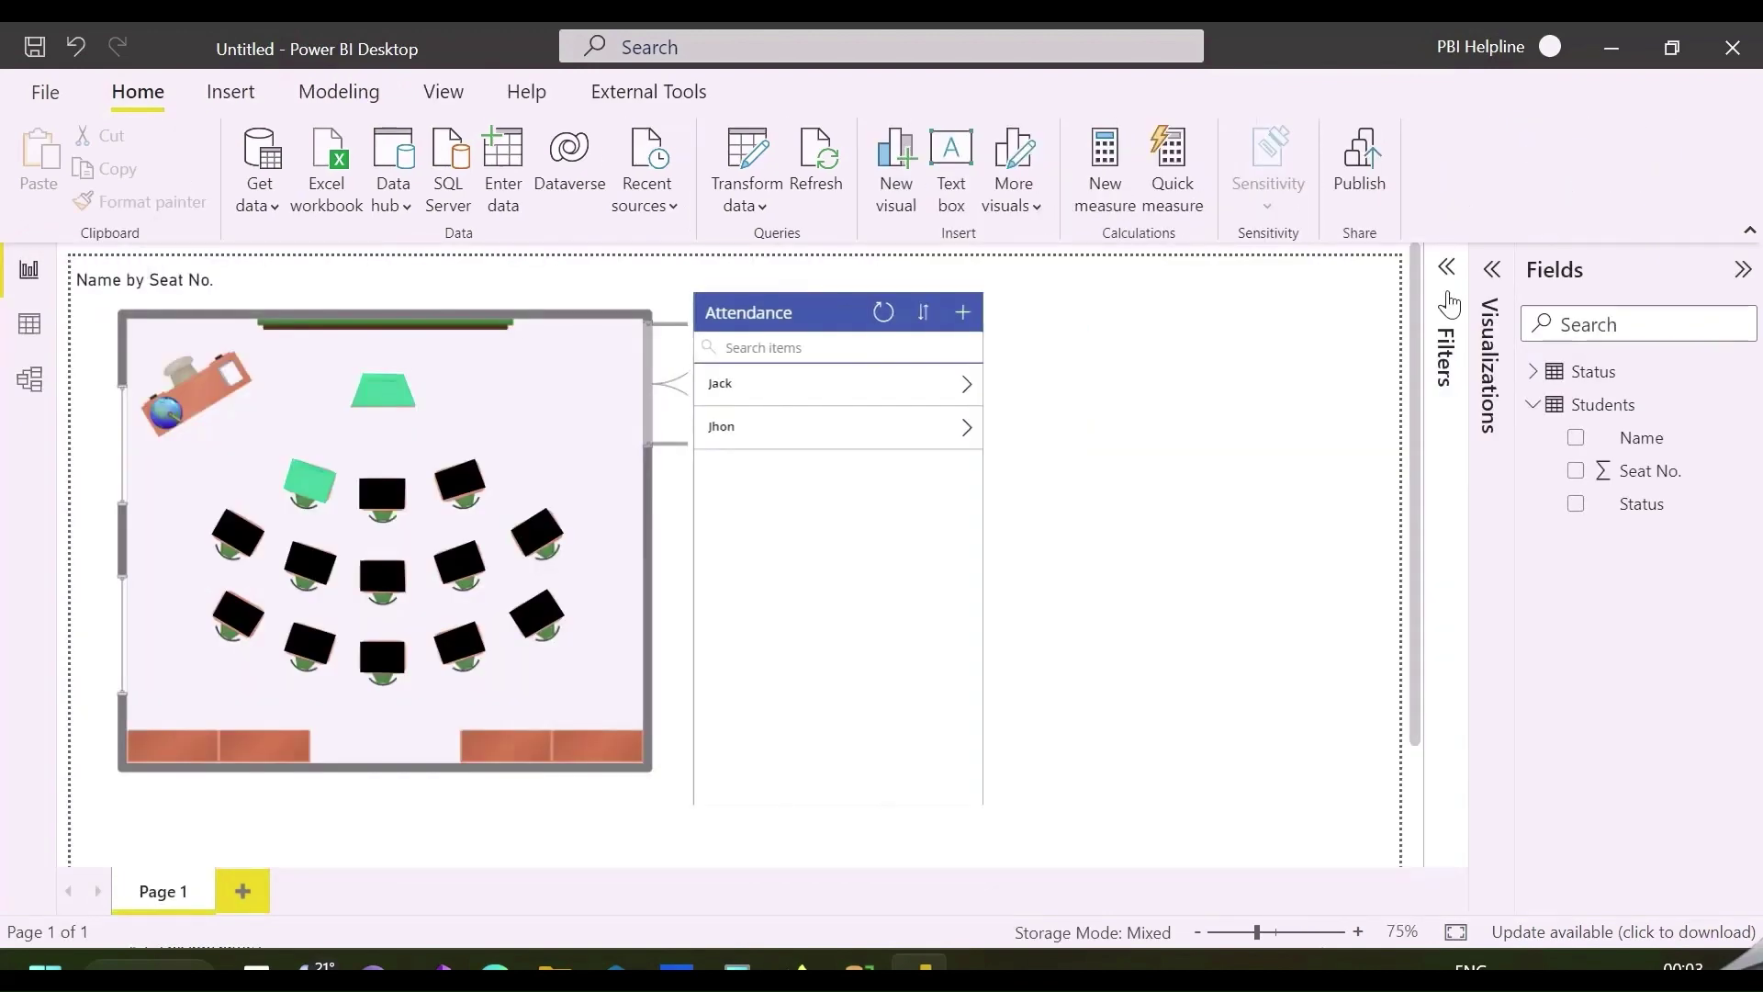
left_click(1449, 493)
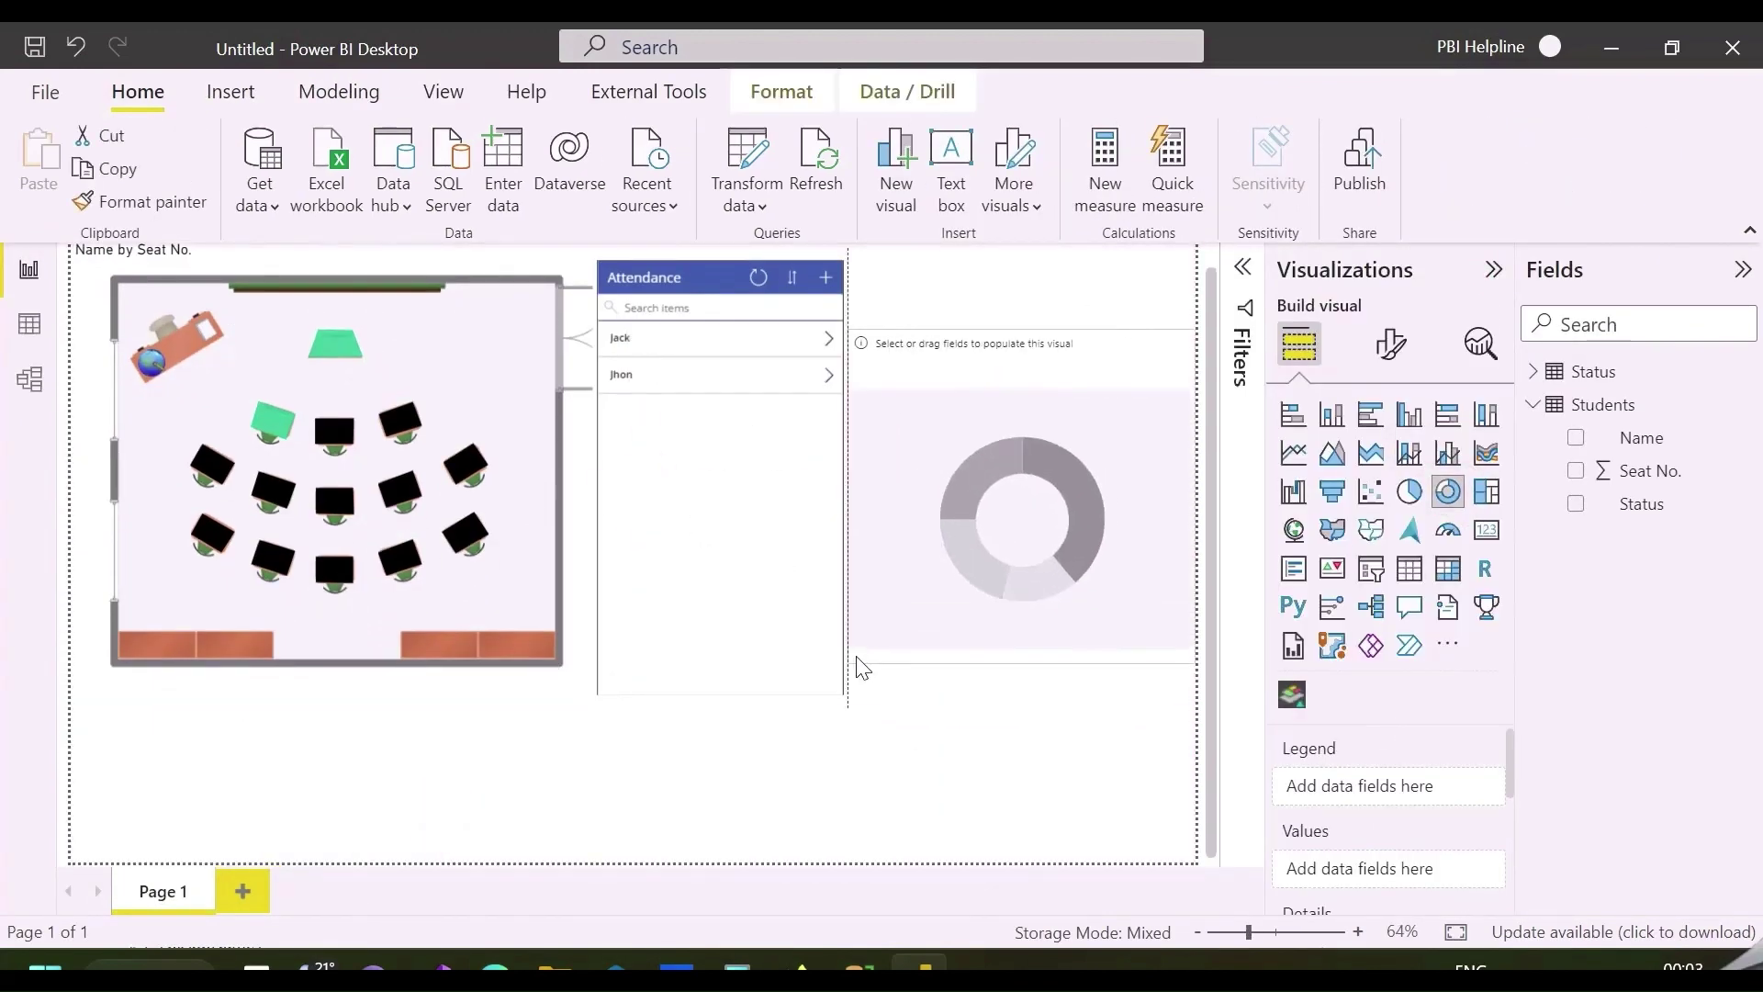
left_click_drag(1652, 407, 1359, 791)
left_click(1532, 470)
left_click(1650, 536)
left_click_drag(1642, 503, 1353, 862)
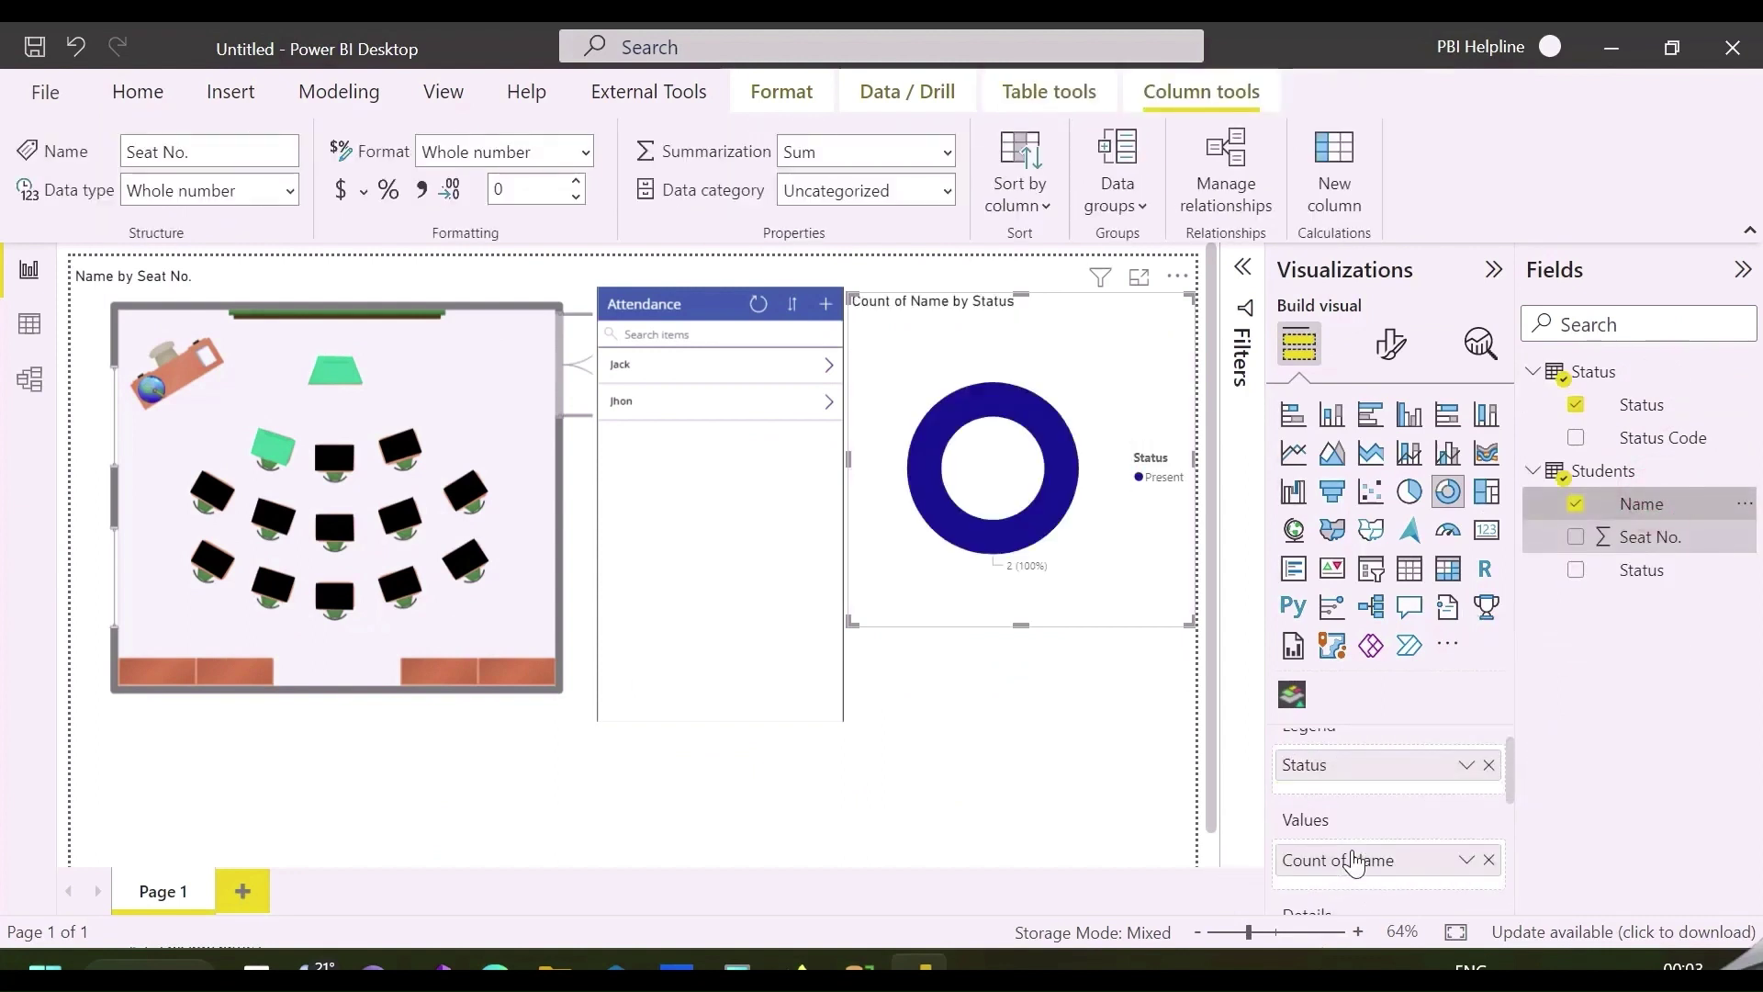
key("Escape")
Step: Turn on automatic page refresh and make seat-map State A crimson with value 0
left_click(1390, 343)
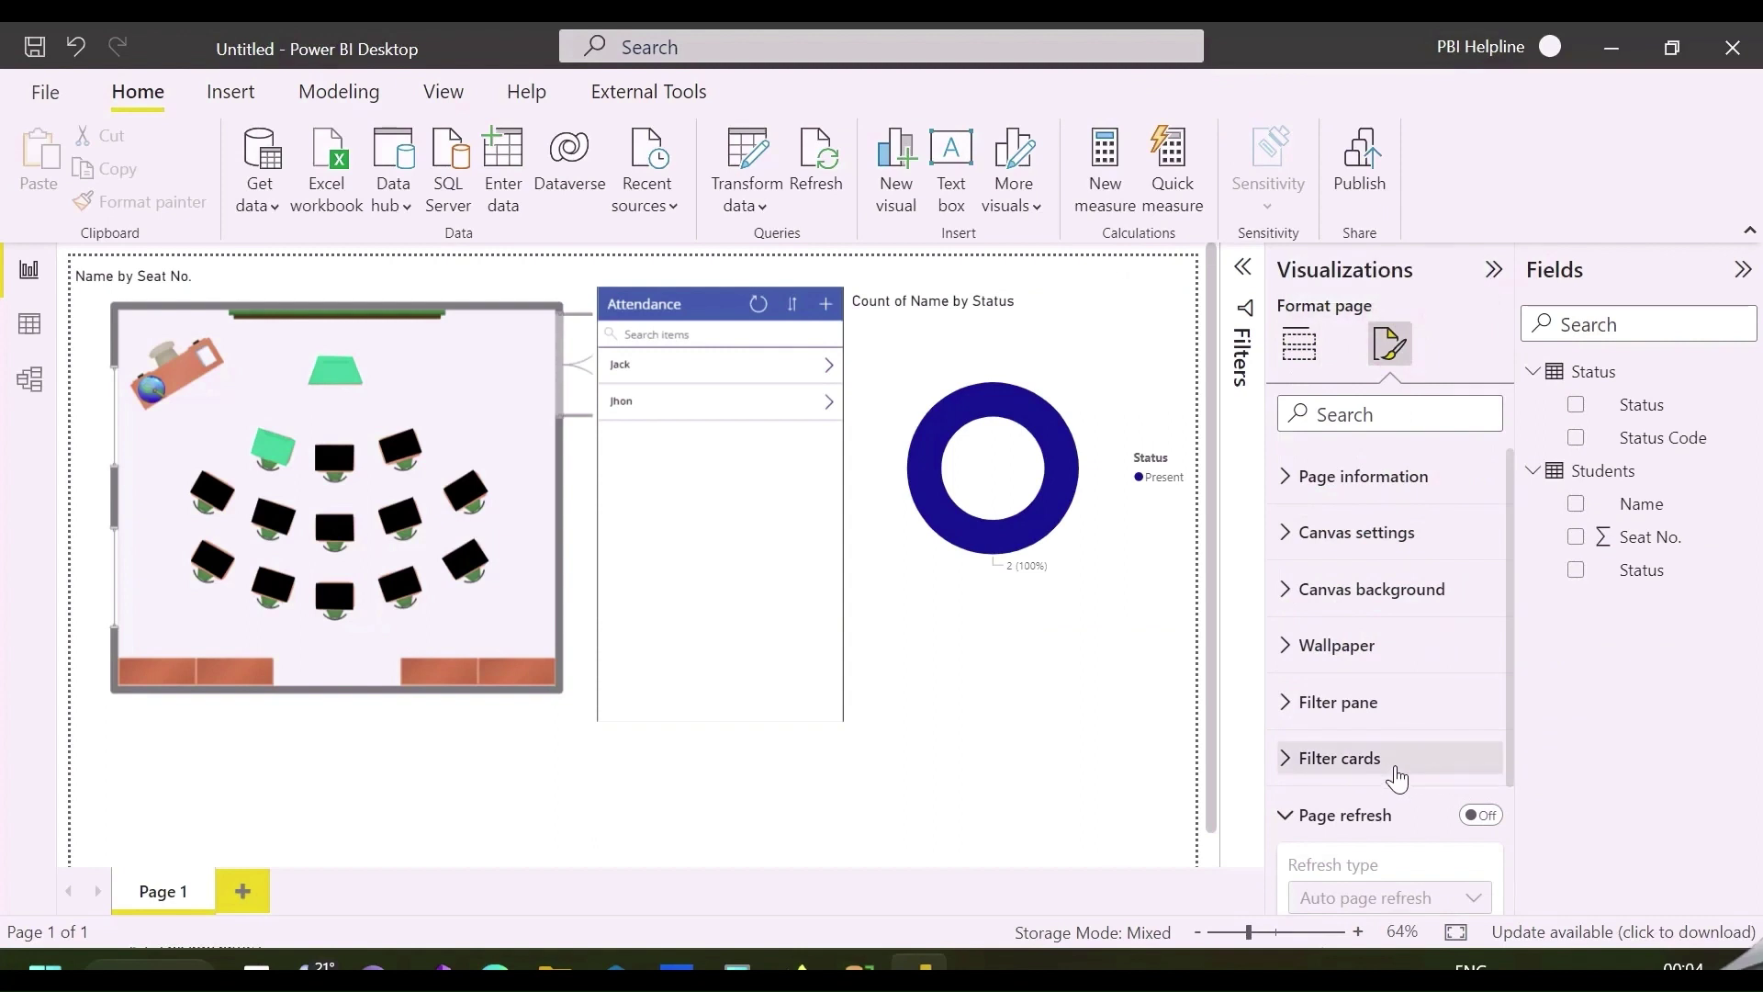
left_click(1479, 815)
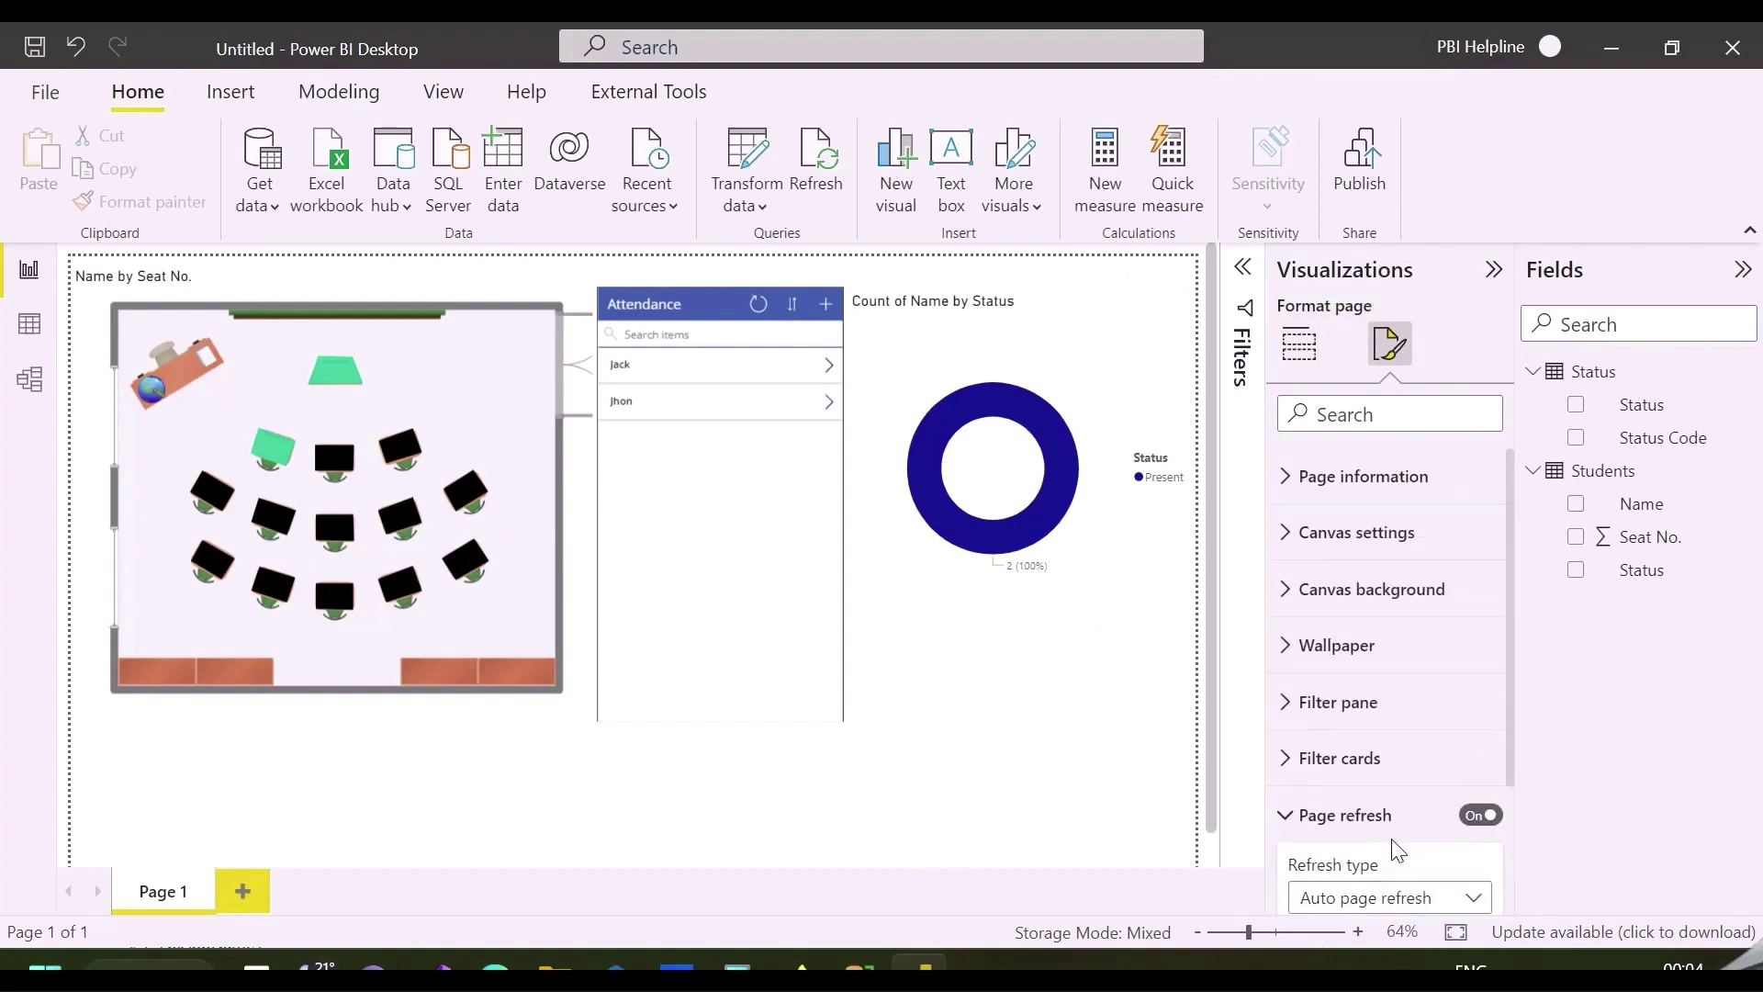
left_click(331, 560)
left_click(1322, 702)
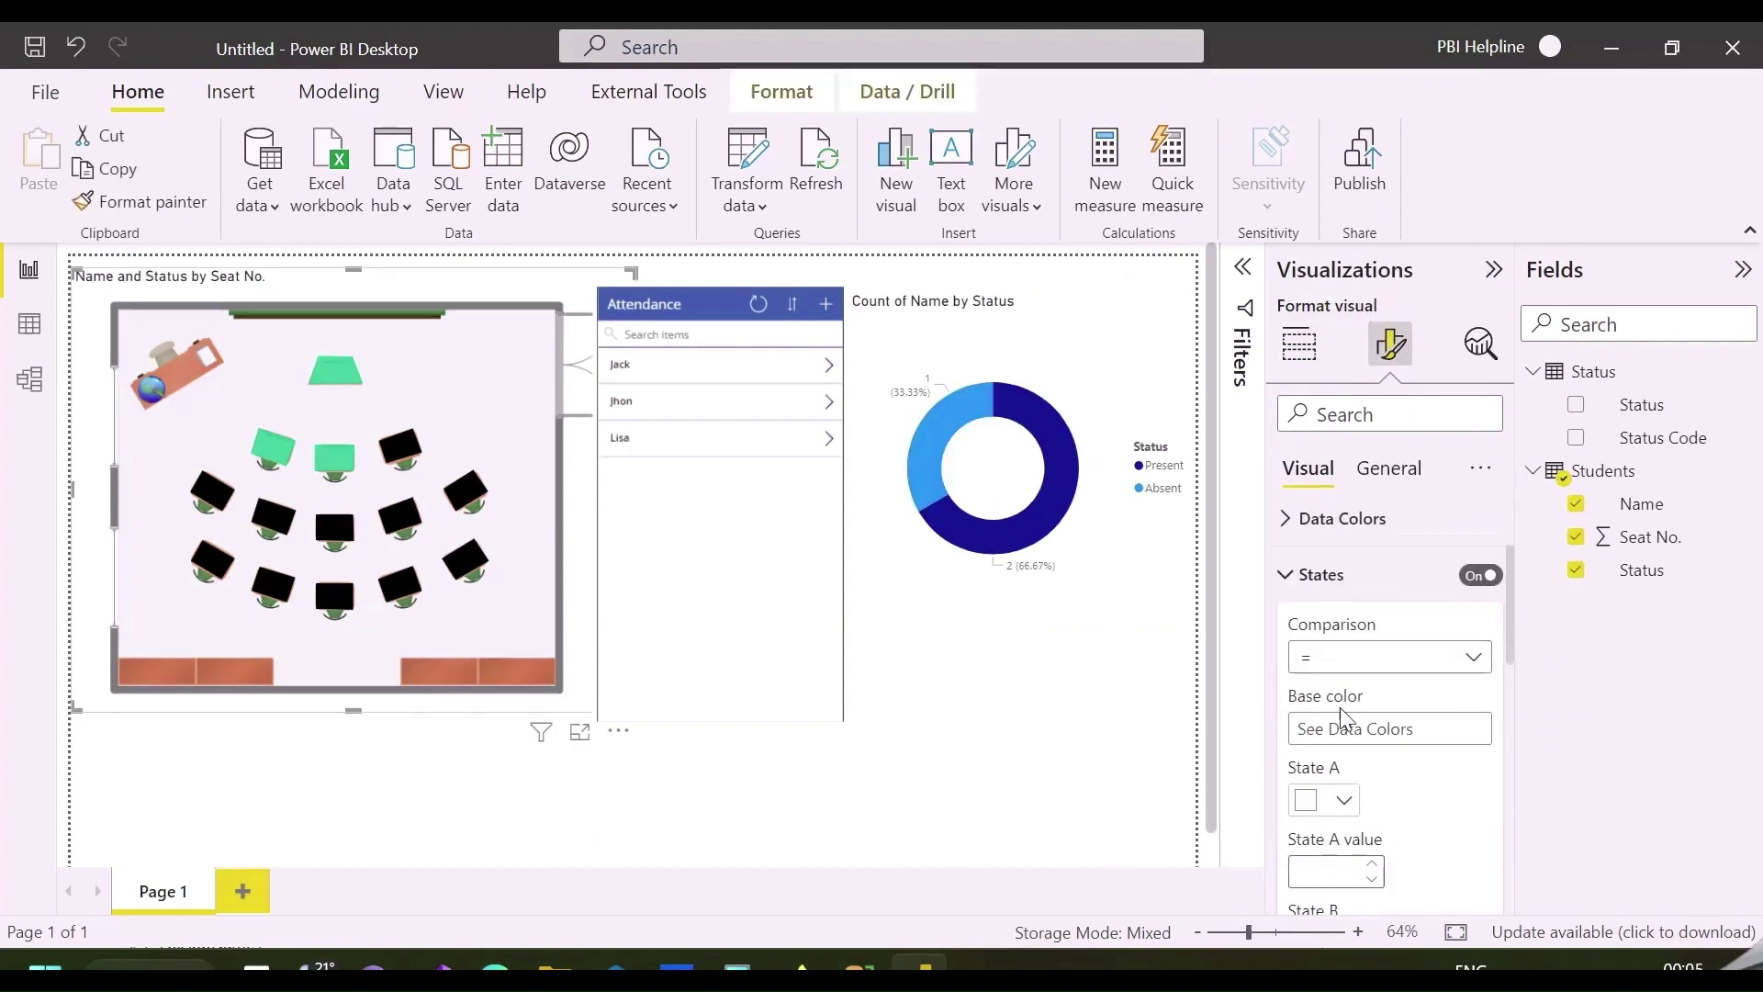
scroll(1396, 744, "down", 1)
left_click(1345, 705)
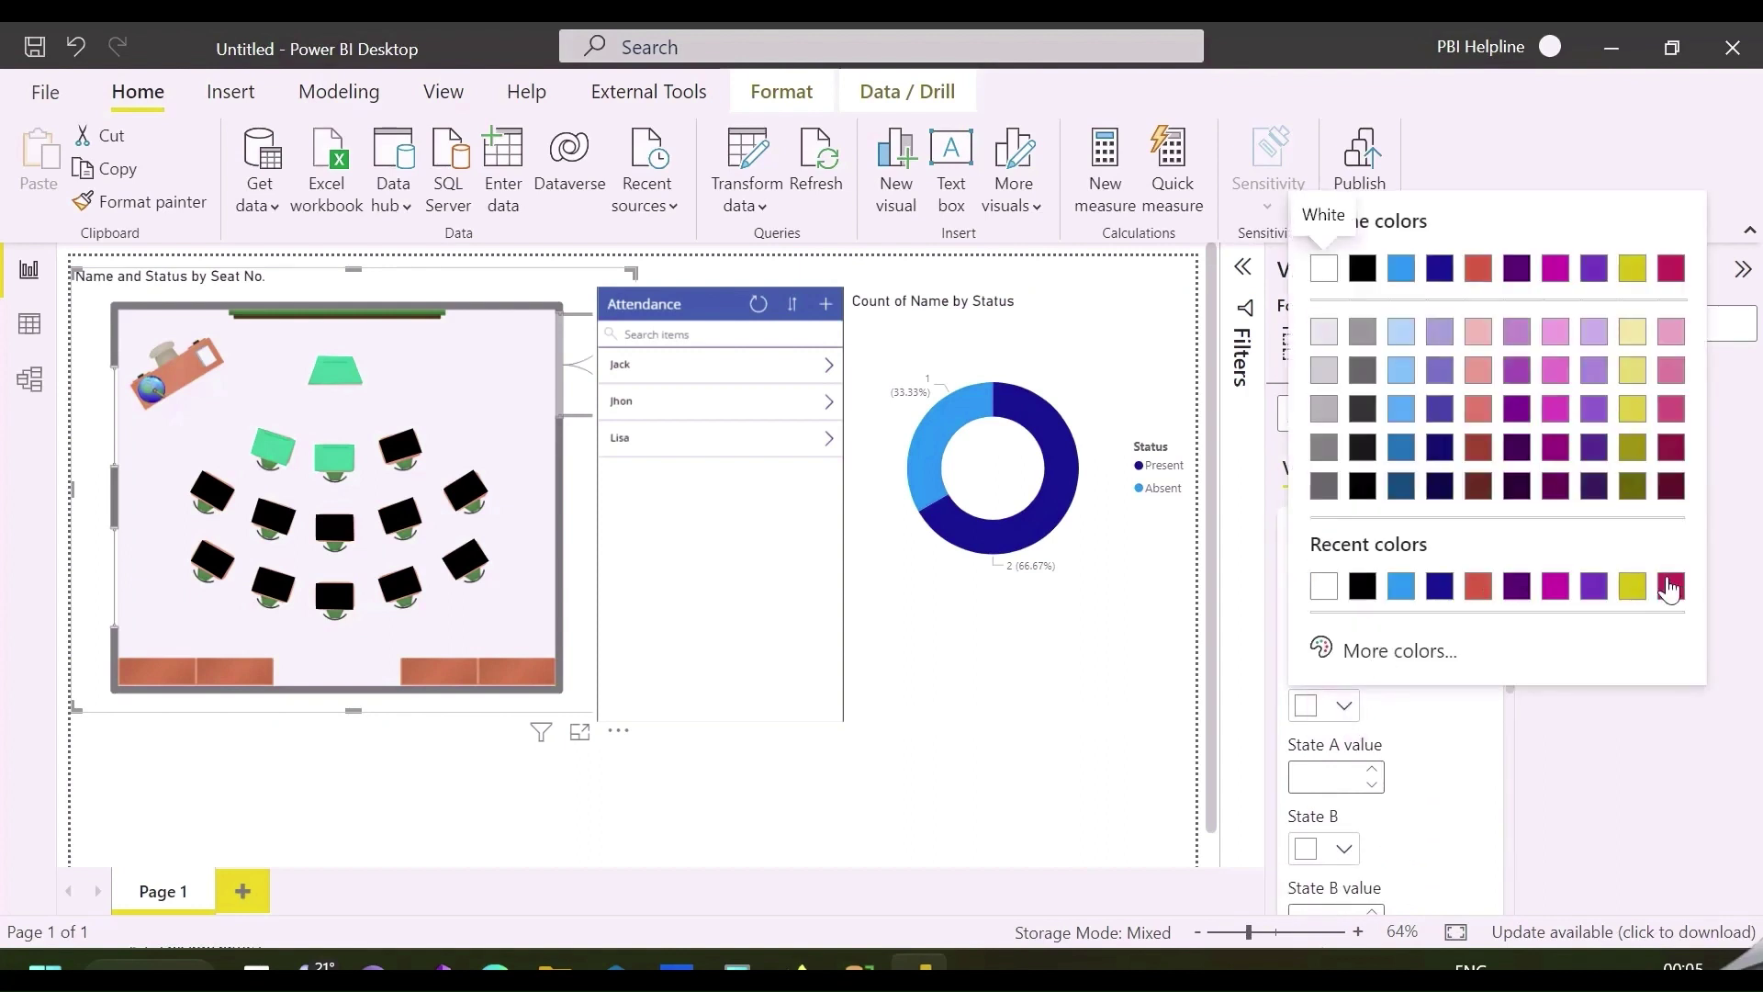
left_click(1666, 586)
left_click(1315, 774)
type("0")
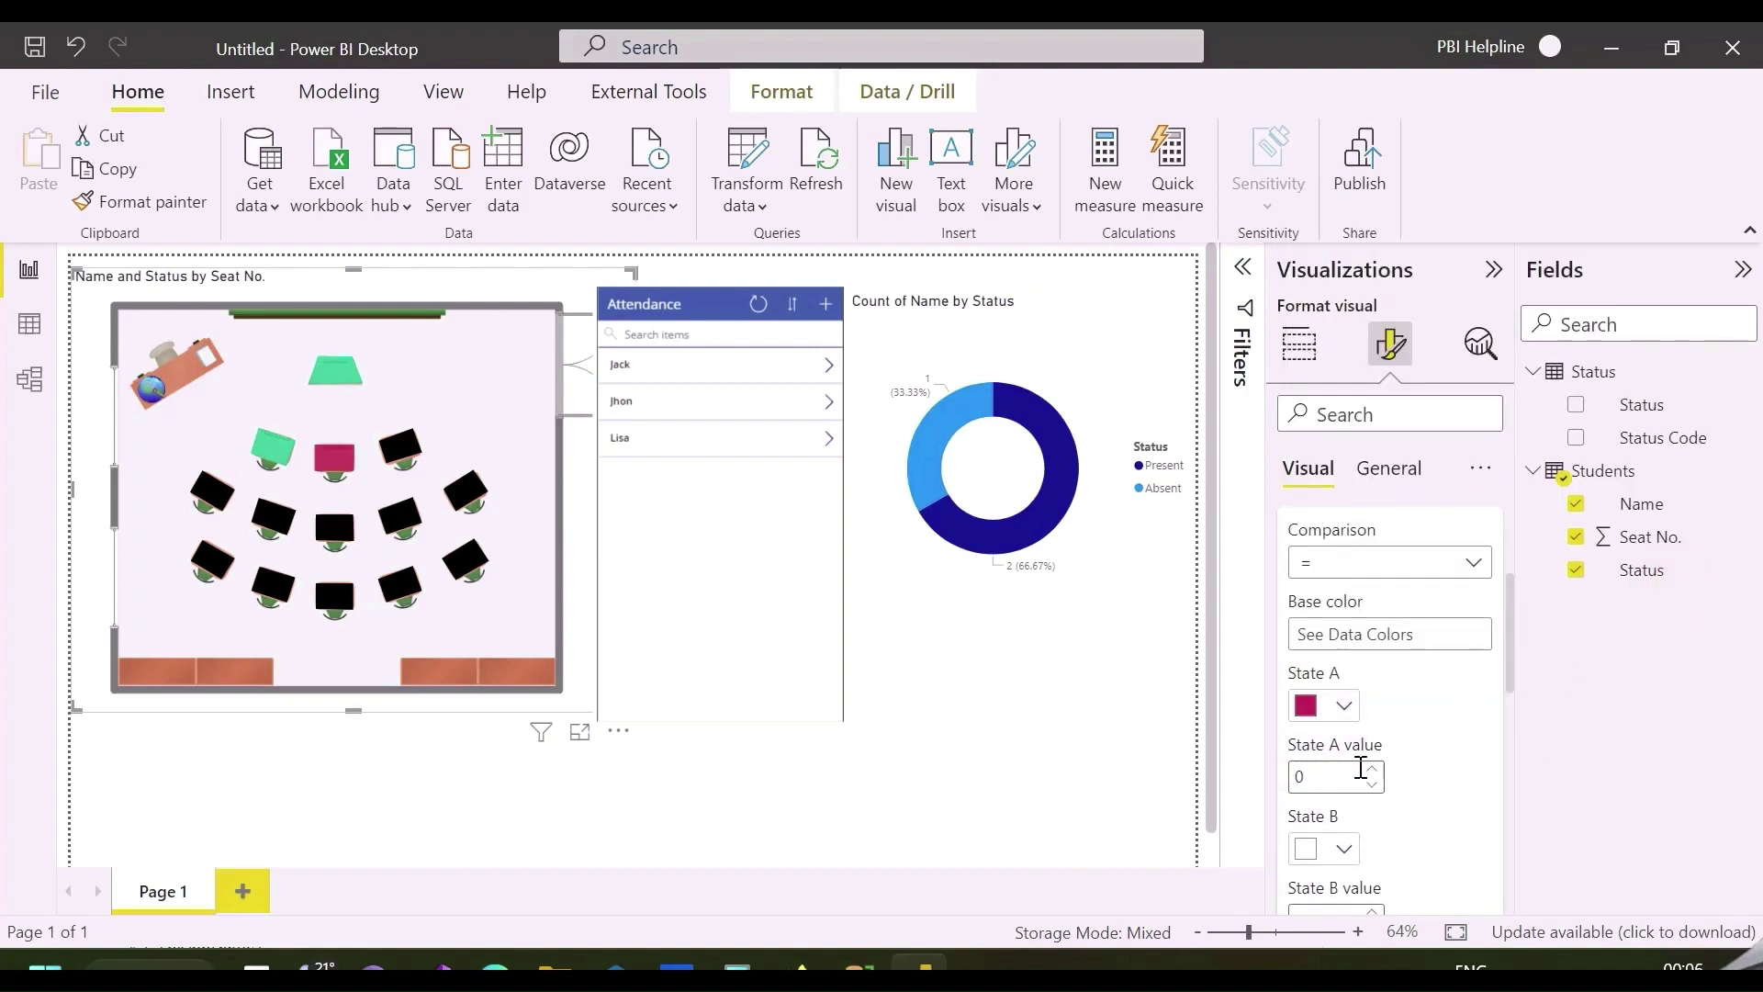
Step: Give seat-map State B a bright custom green with value 1
scroll(1441, 762, "down", 2)
left_click(1344, 671)
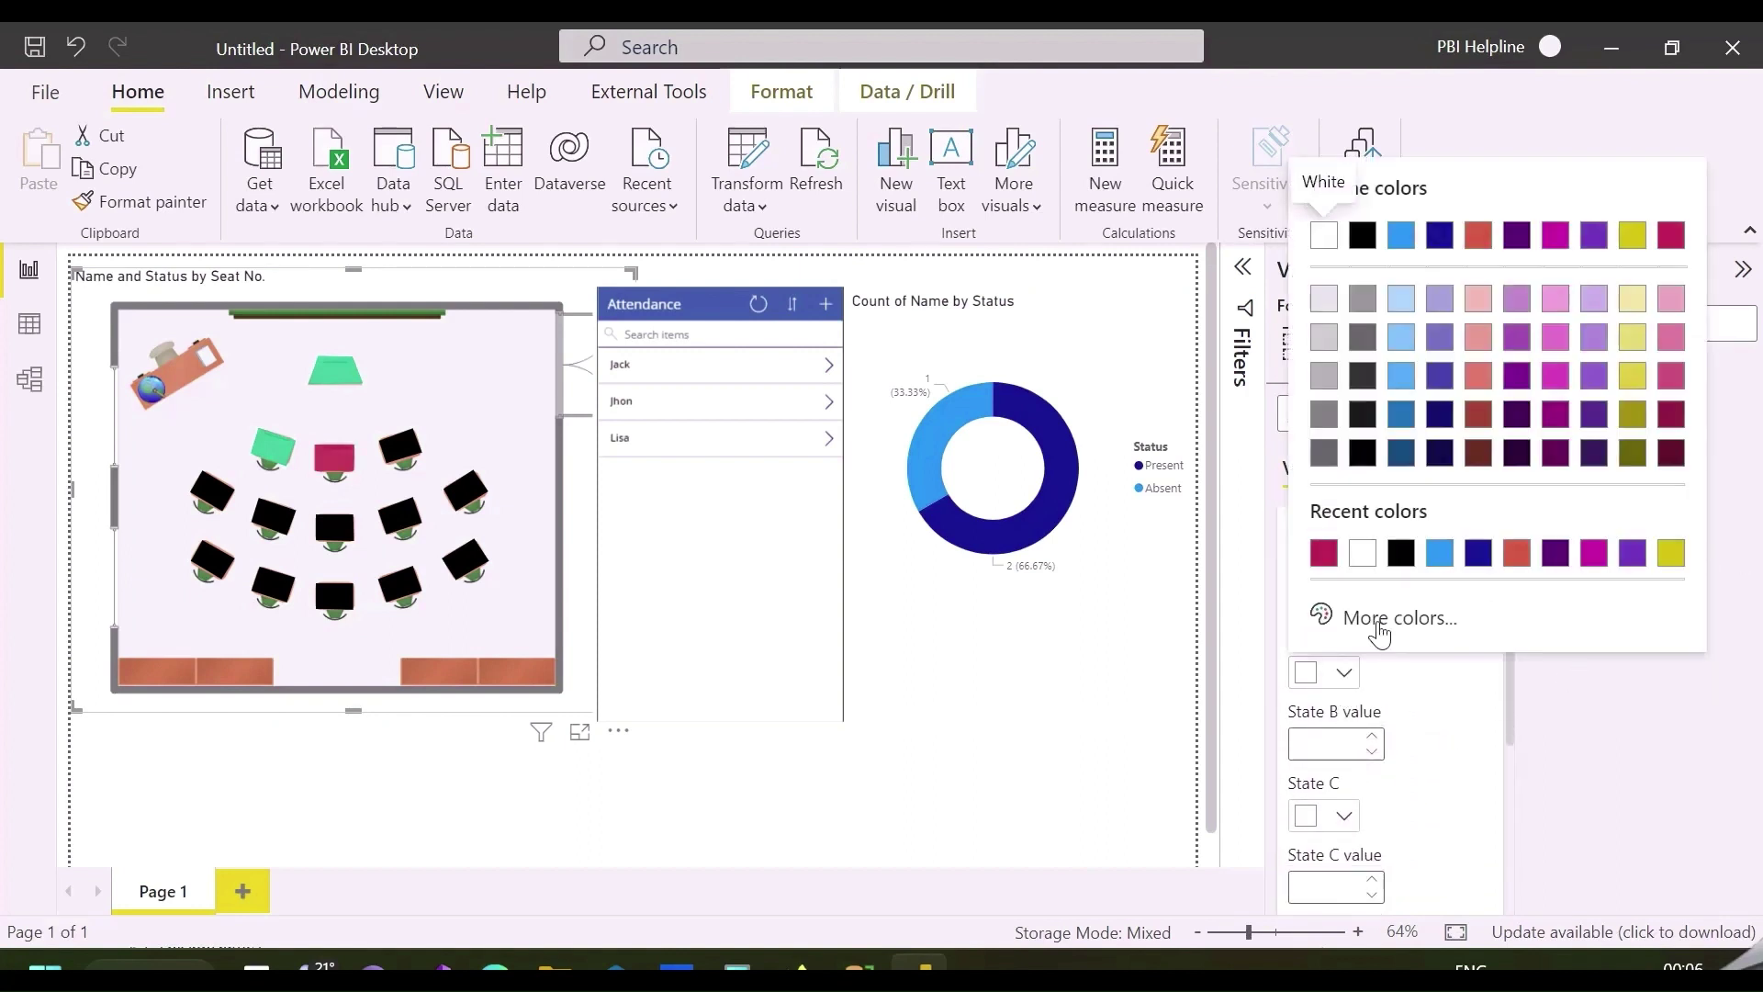
left_click(1384, 620)
left_click(1449, 512)
left_click(1561, 236)
left_click(1463, 763)
left_click(1338, 745)
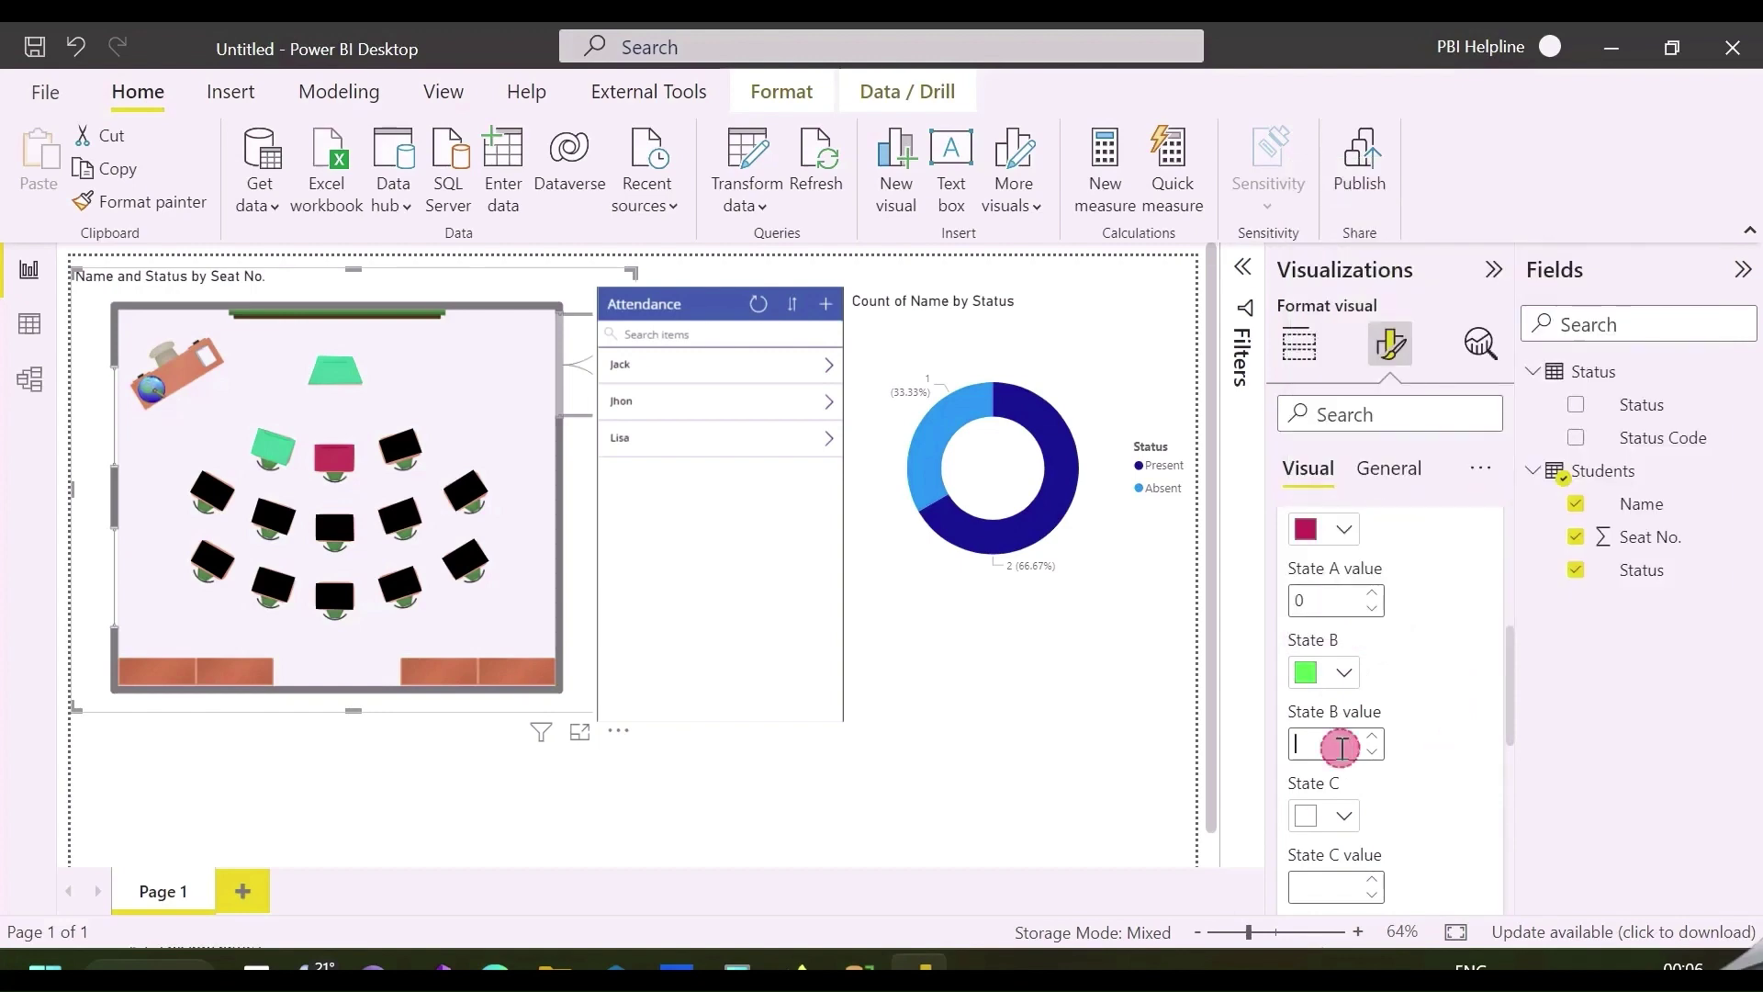
type("1")
left_click(1459, 753)
Step: Turn on seat-number data labels positioned Middle on each seat
left_click(1473, 760)
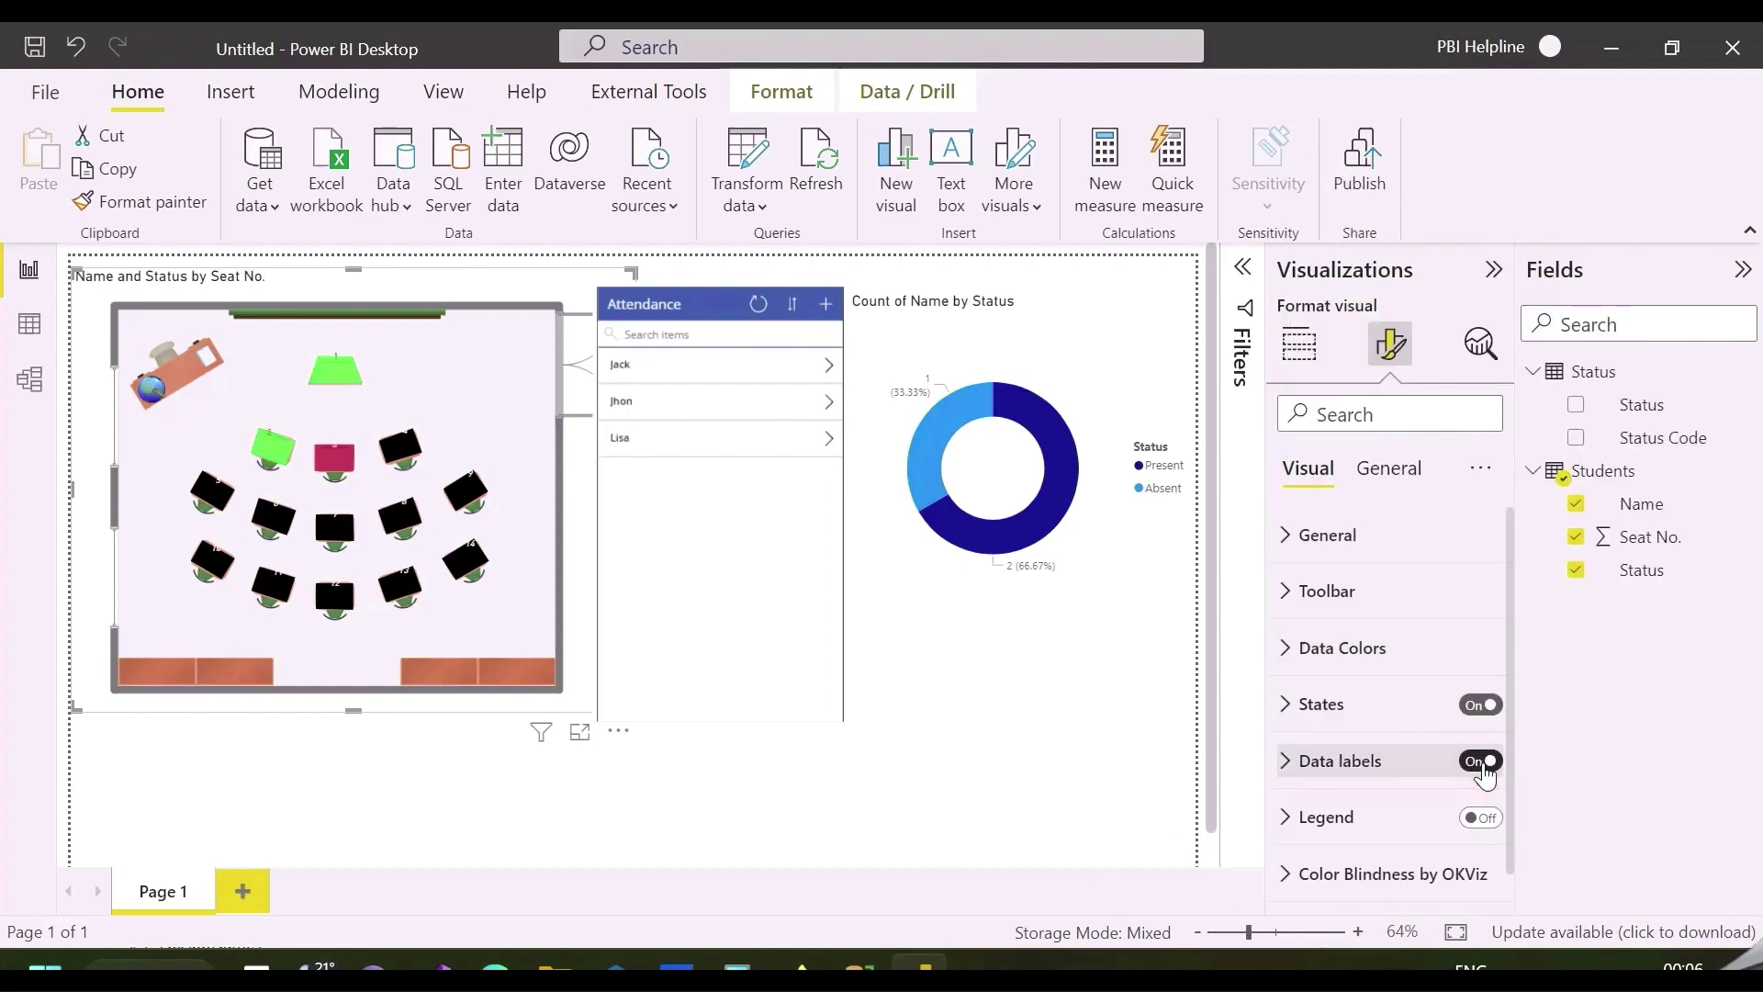
left_click(1331, 761)
left_click(1392, 687)
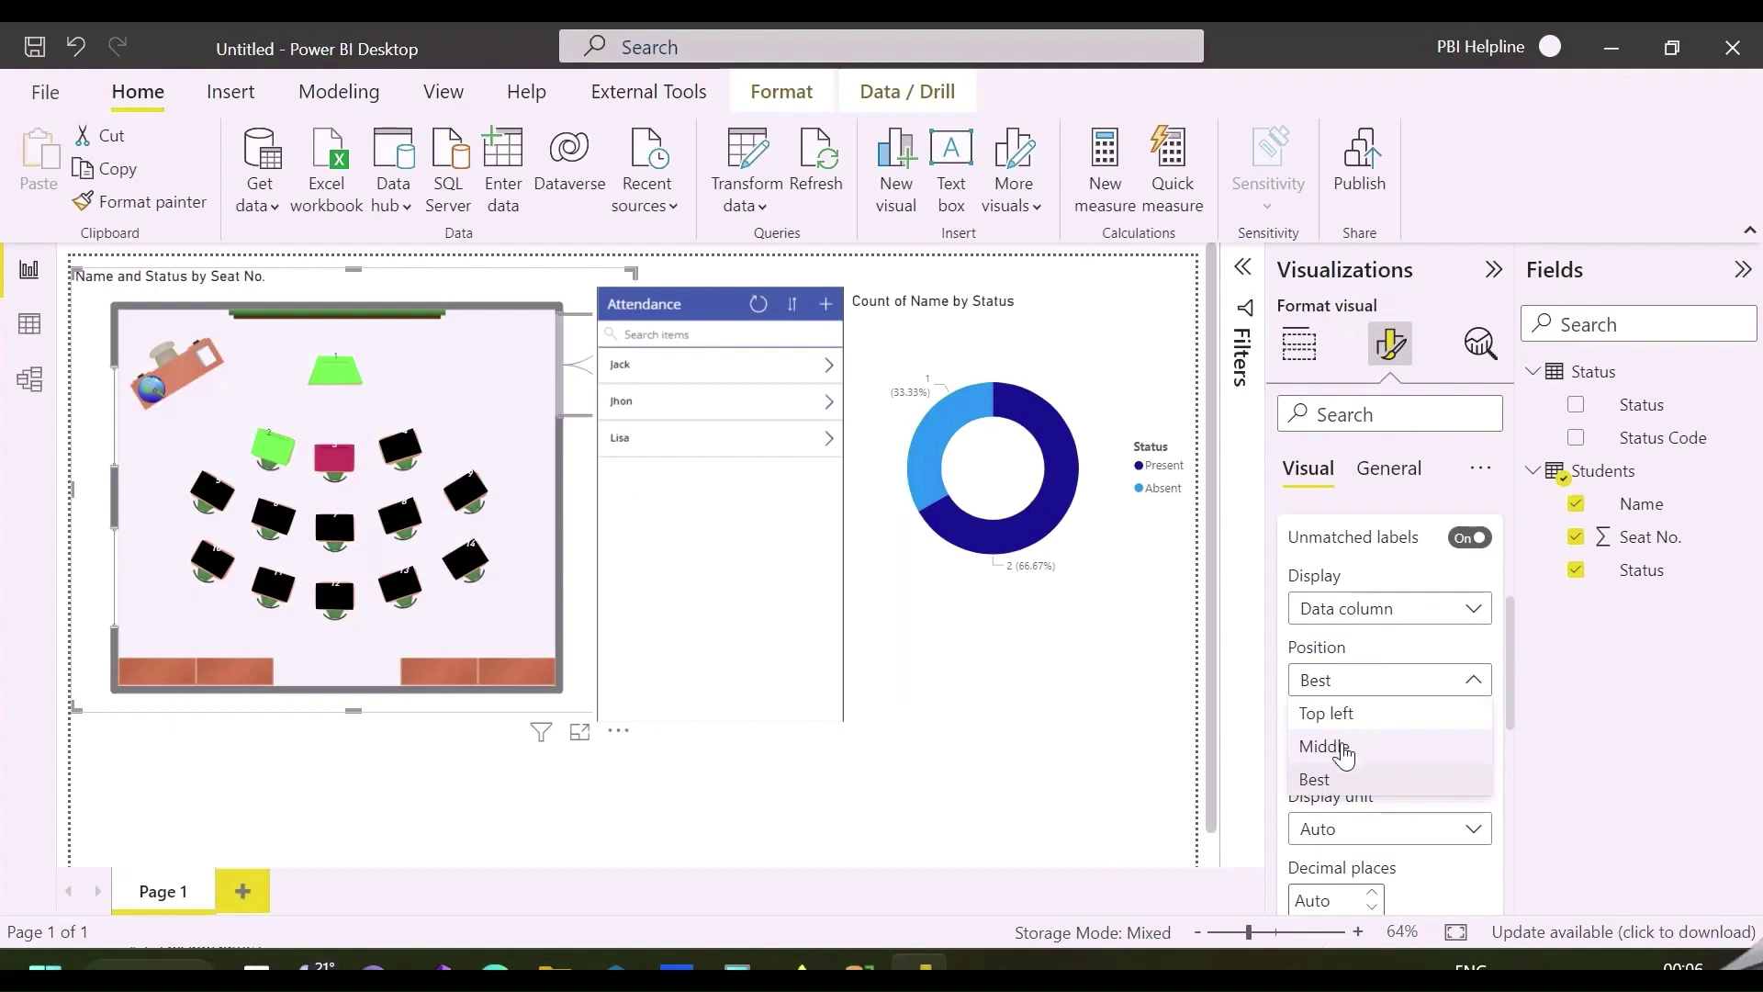
left_click(1336, 744)
Step: Colour the donut's Present slice green and Absent slice crimson
left_click(1109, 622)
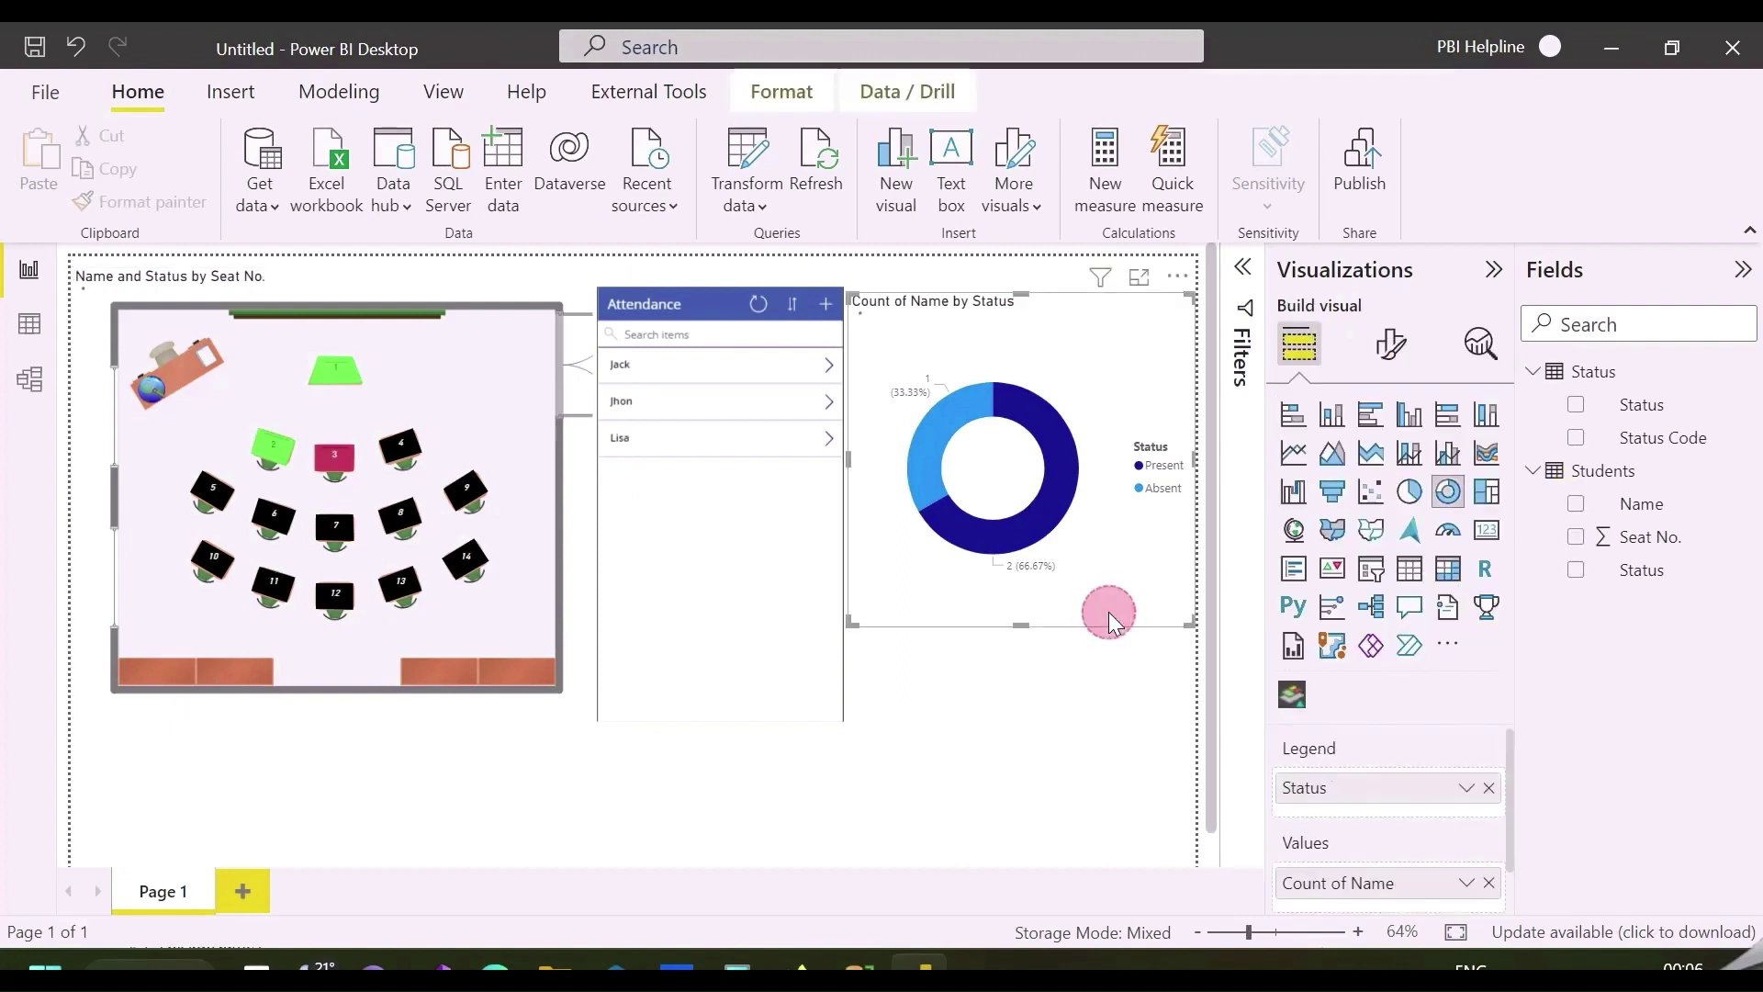
left_click(1391, 344)
left_click(1322, 593)
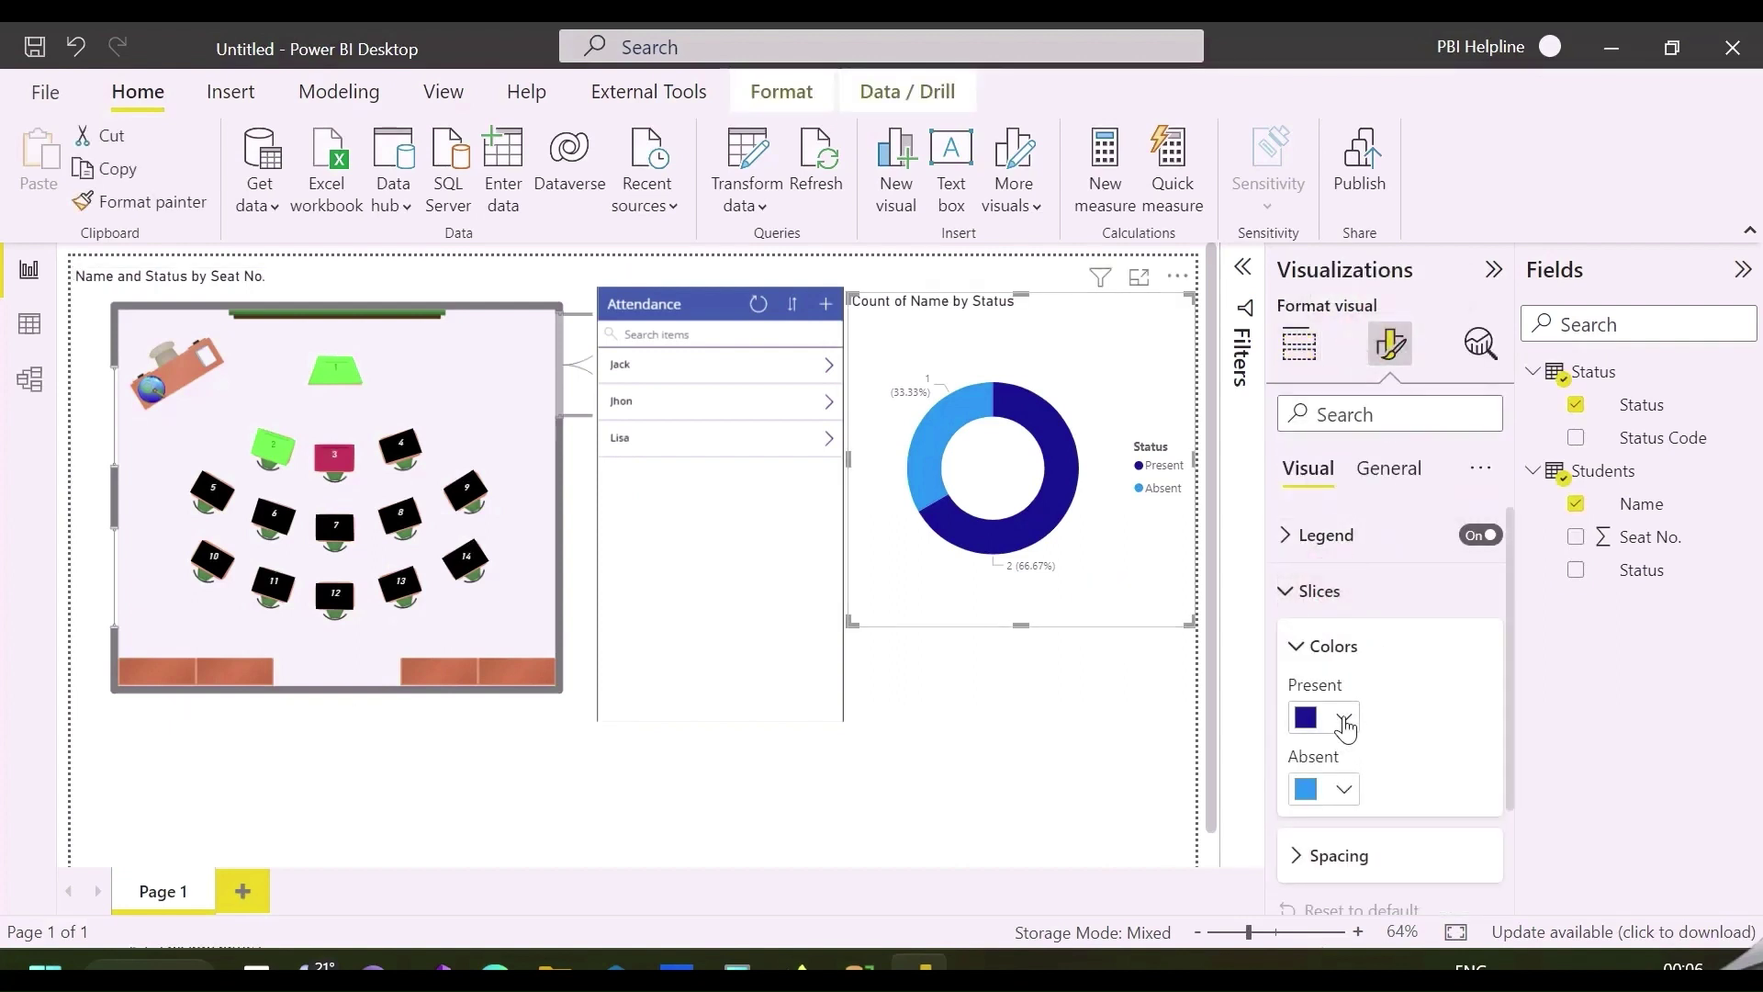
left_click(1344, 721)
left_click(1323, 598)
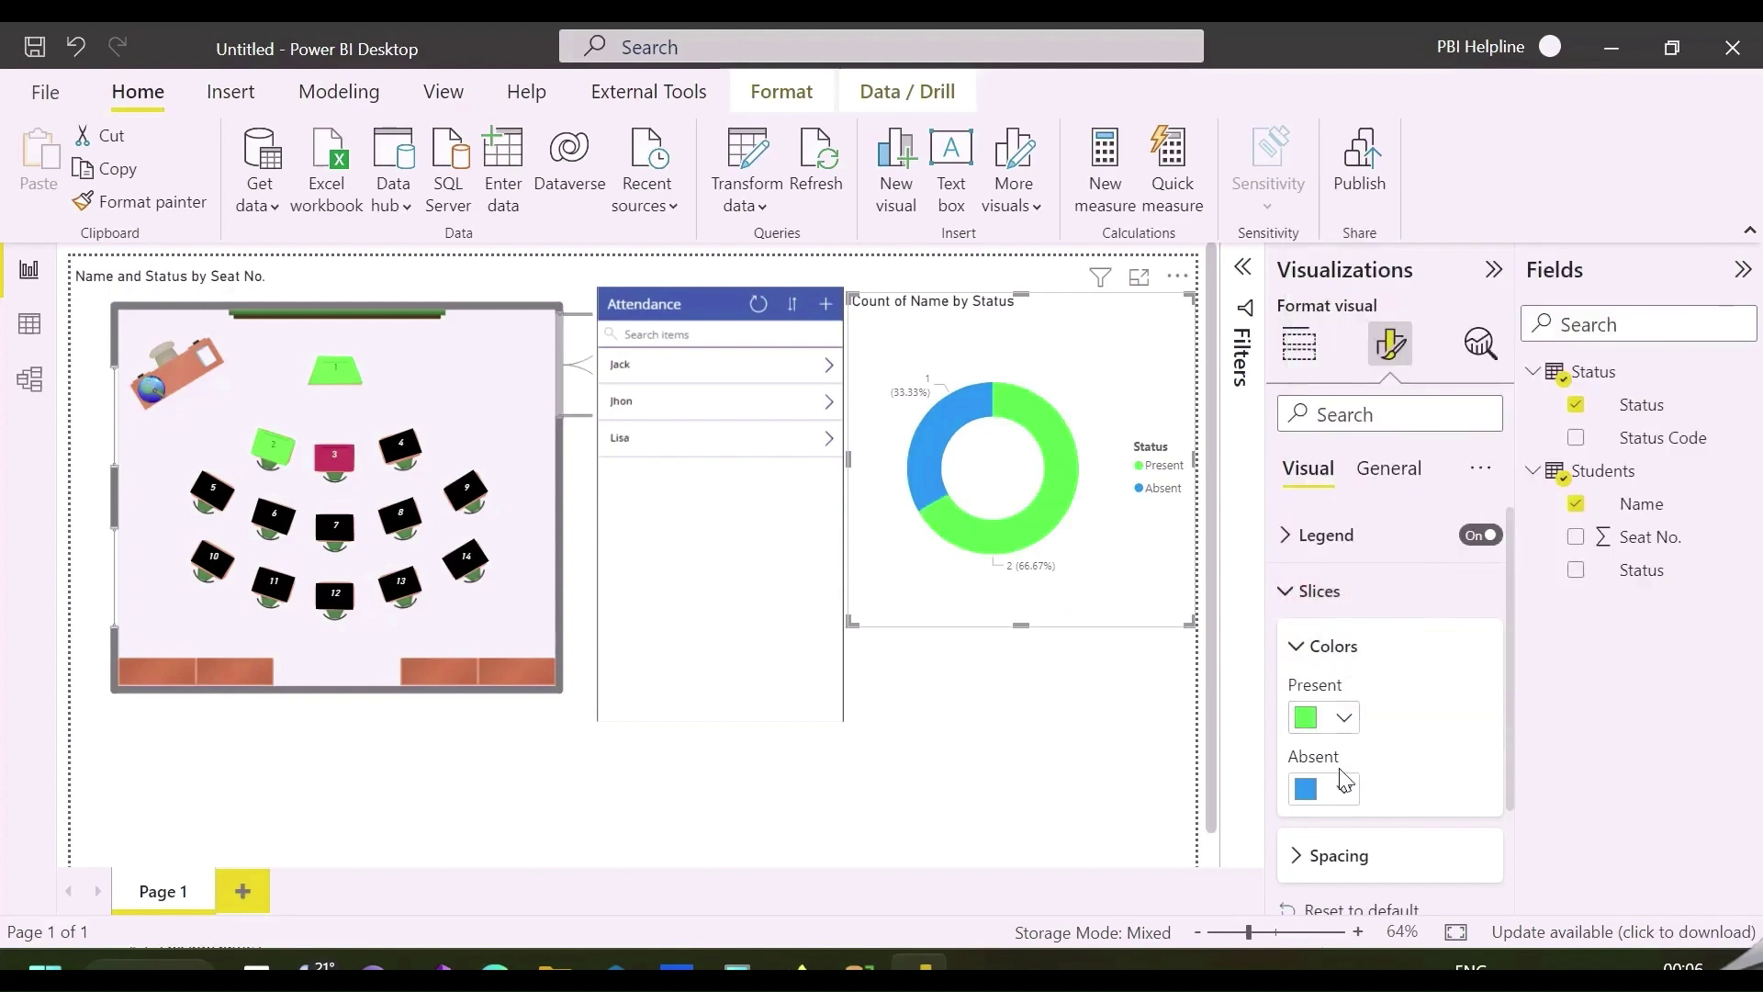
left_click(1341, 790)
left_click(1362, 668)
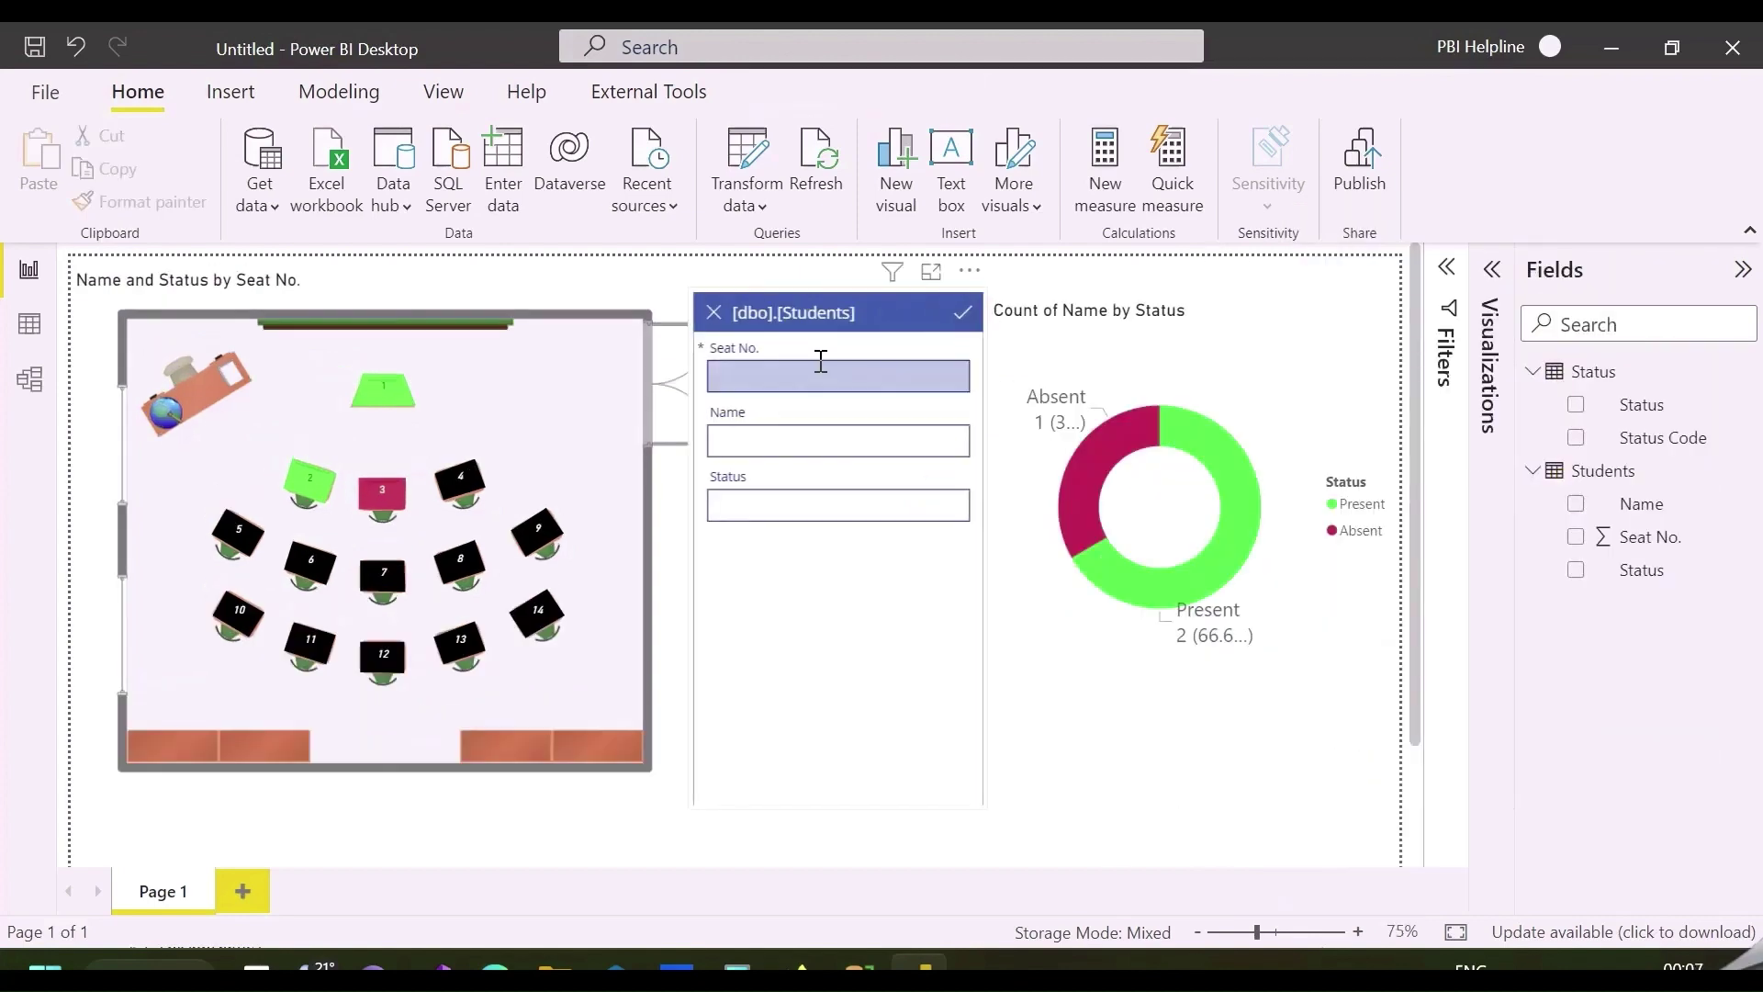
Step: Add a present student (Status 1) at Seat No. 10 with their name, and save
type("10")
left_click(790, 442)
type("D")
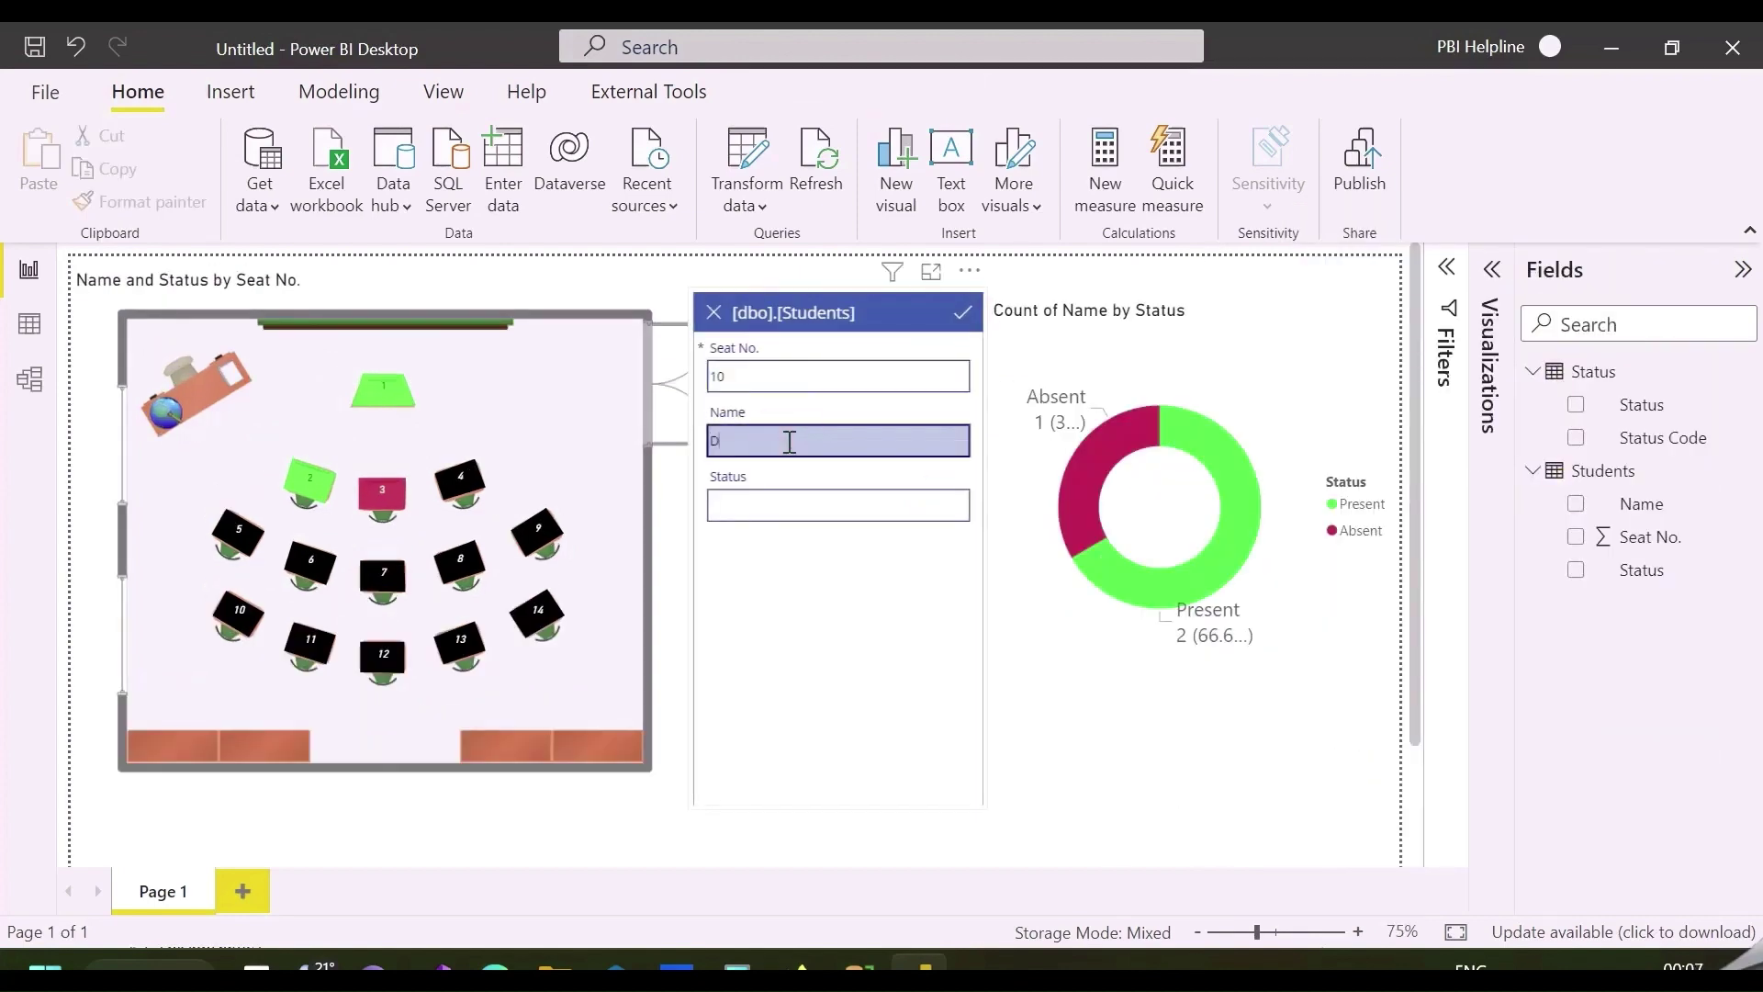
type("anial")
left_click(775, 495)
type("1")
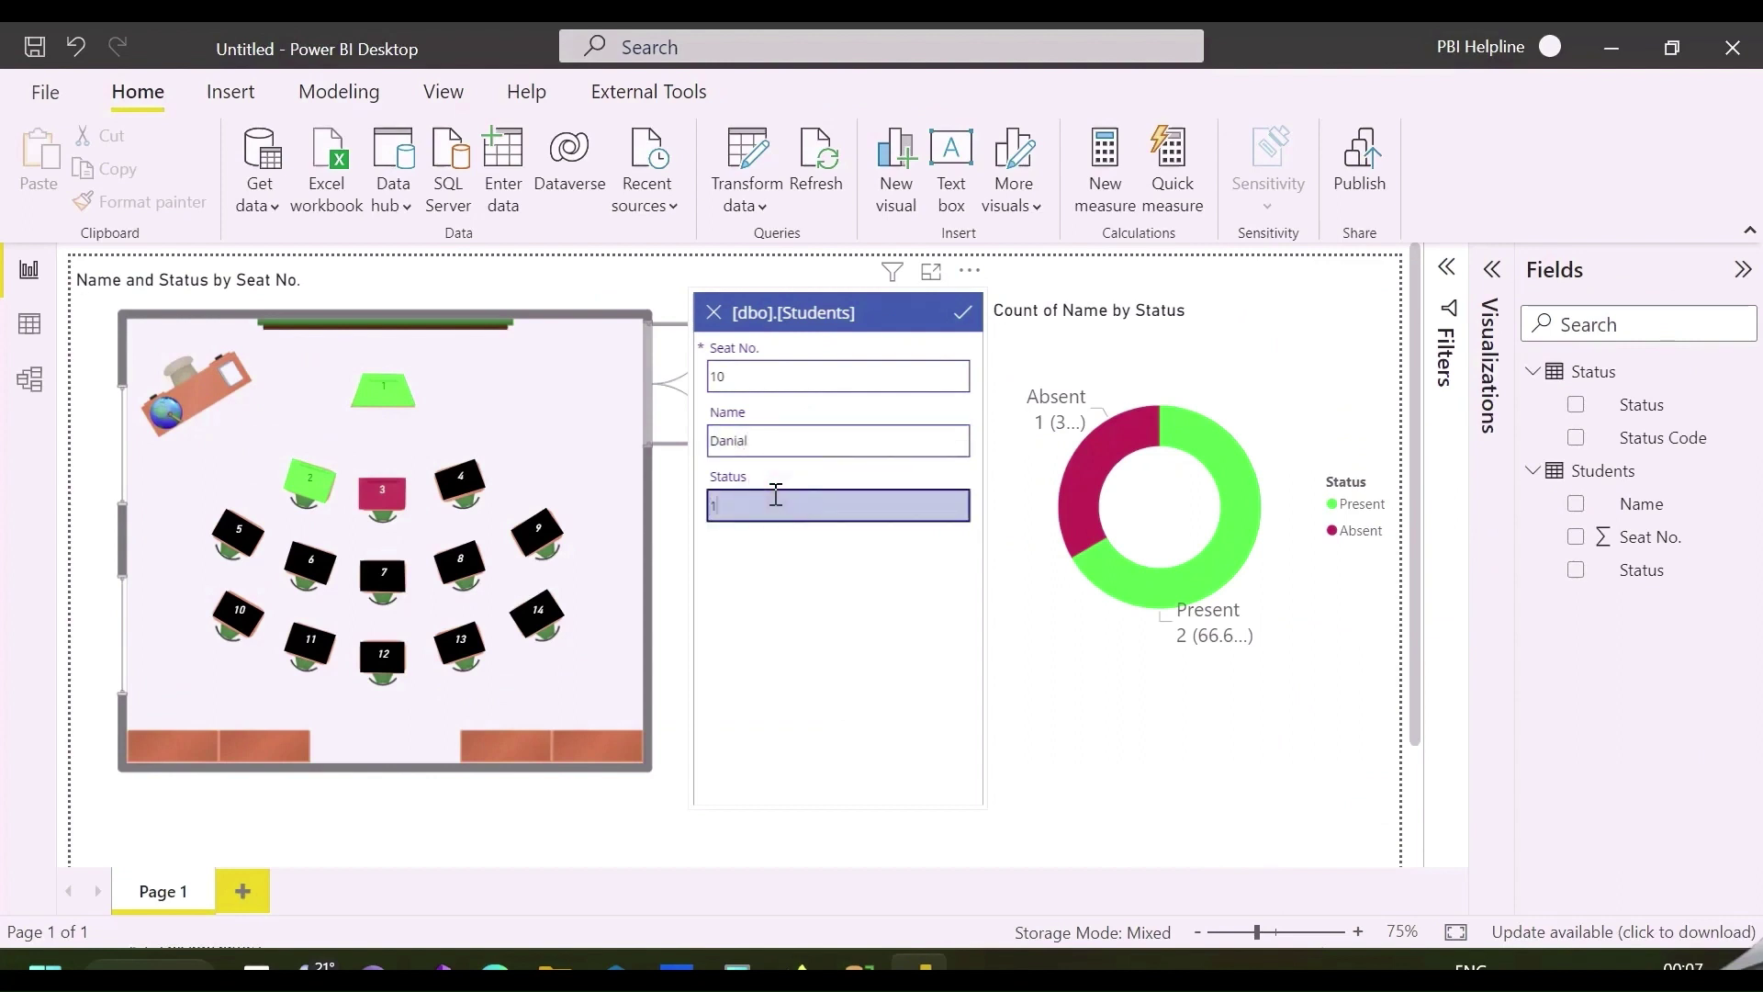
left_click(962, 314)
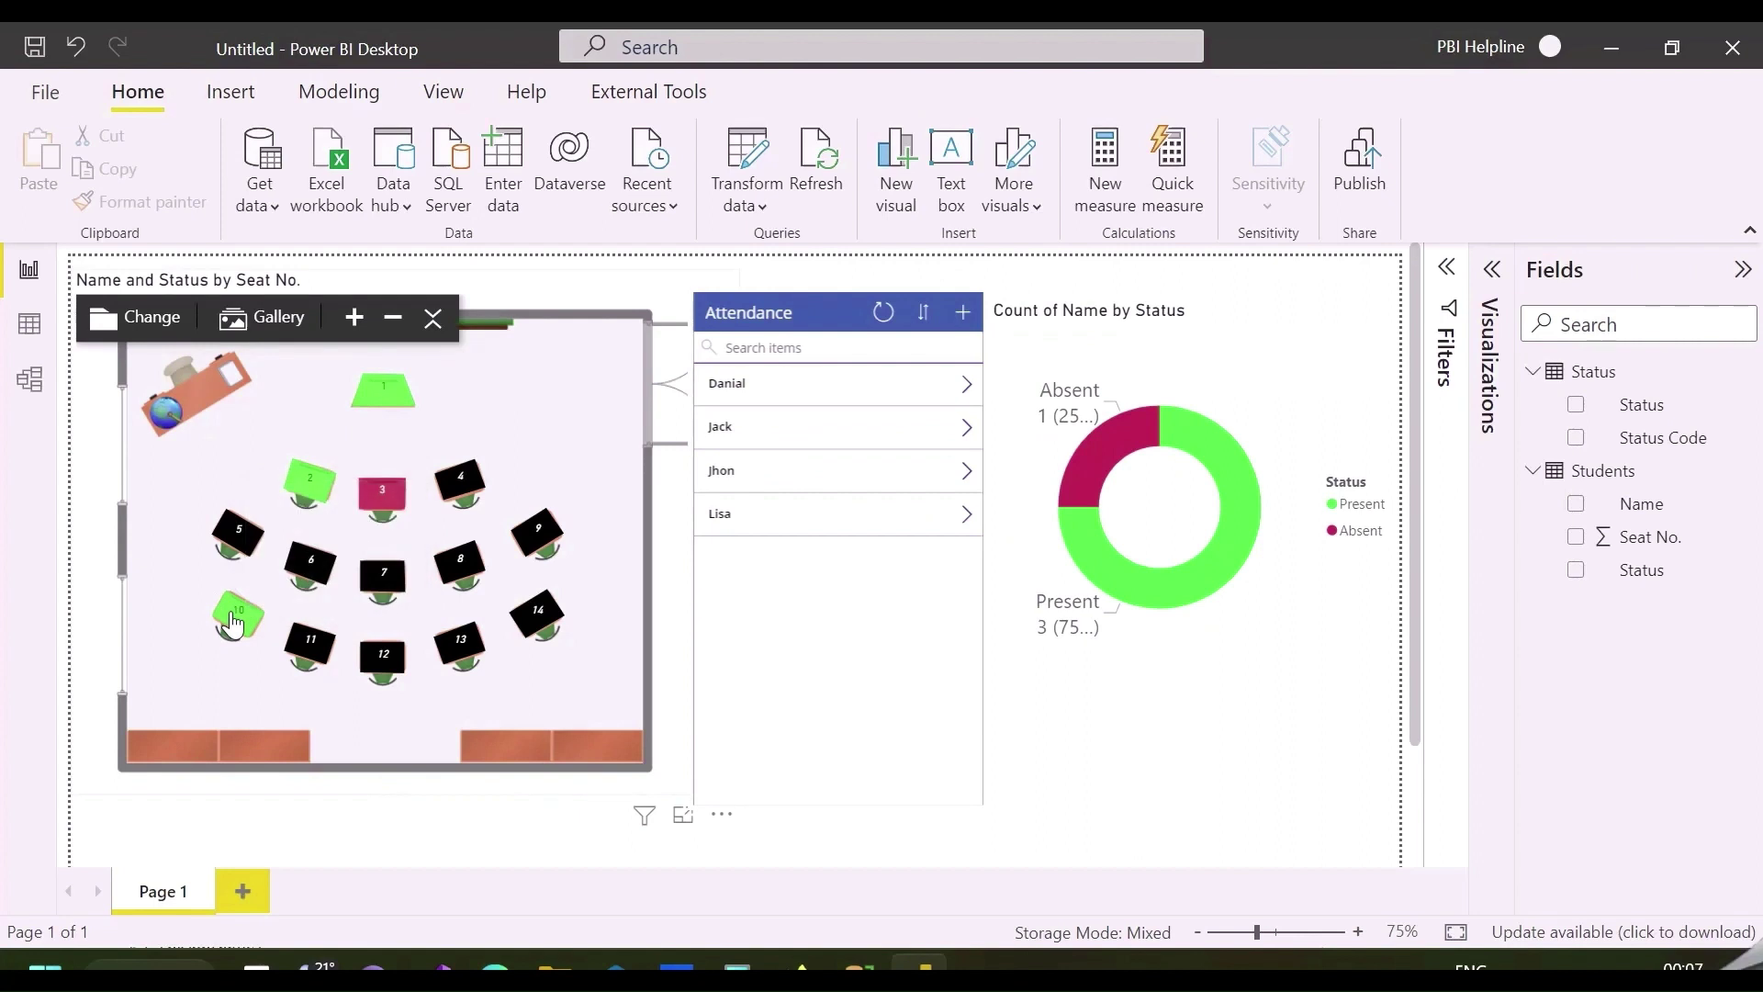
Step: Open seat 1's student record in edit mode and change the name
left_click(967, 471)
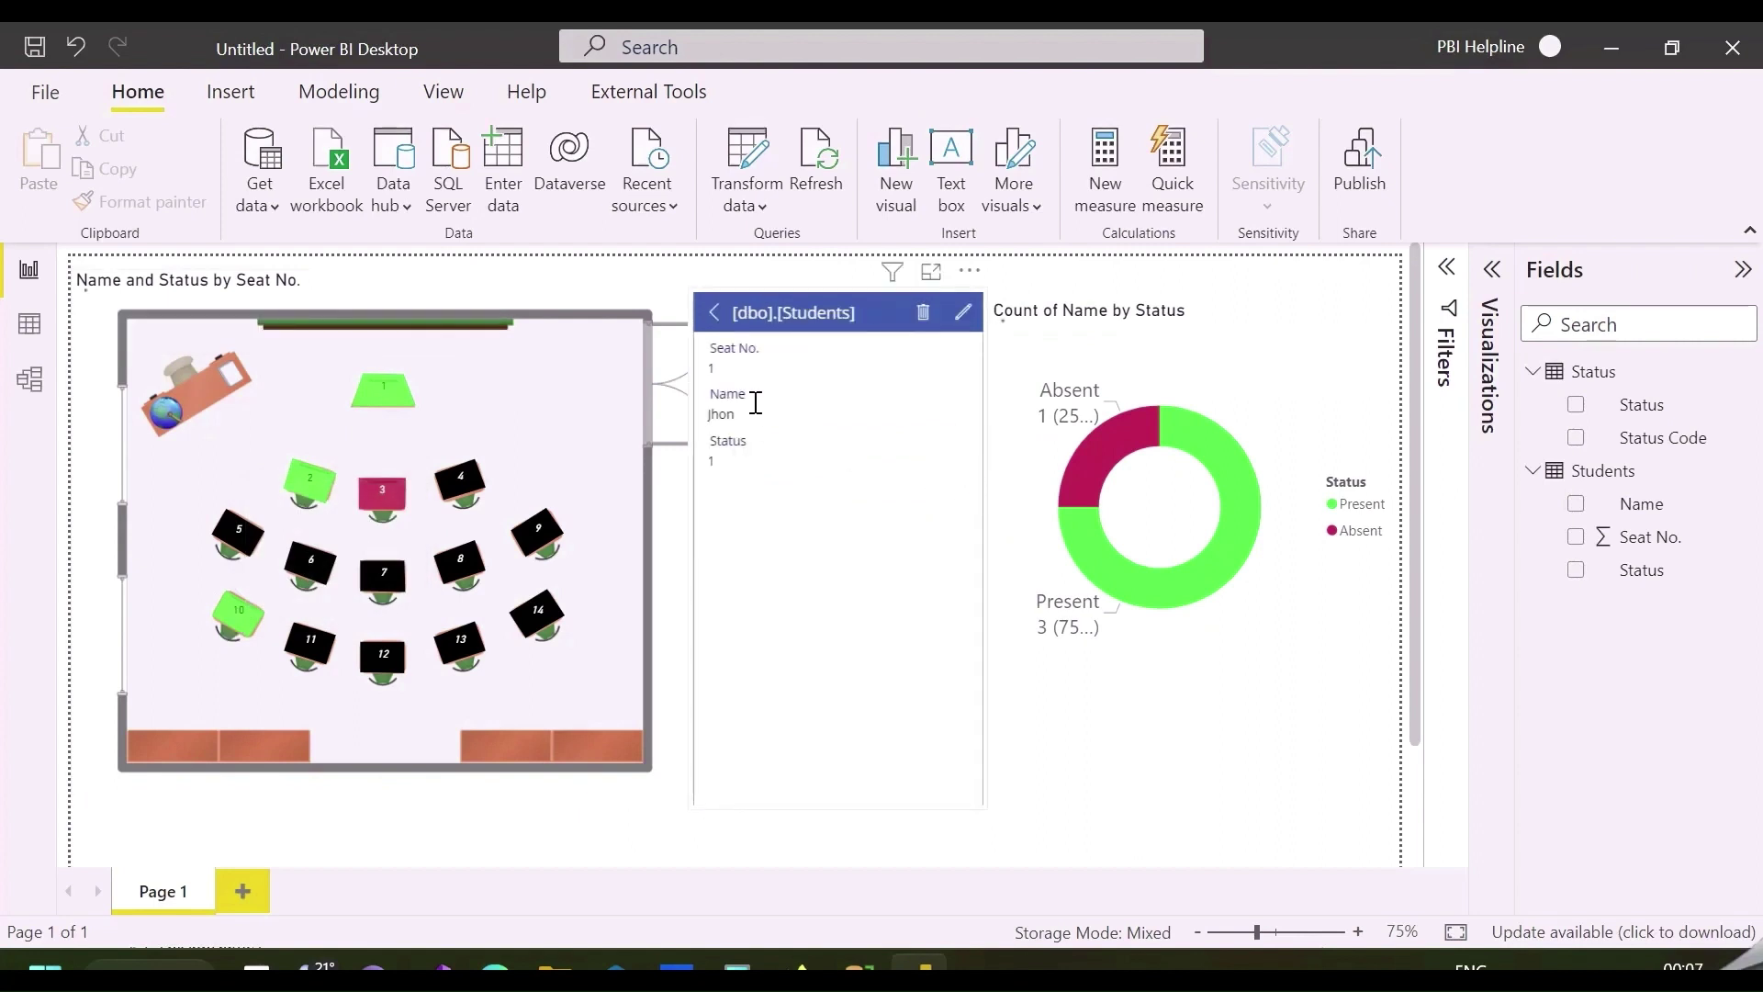
left_click(962, 313)
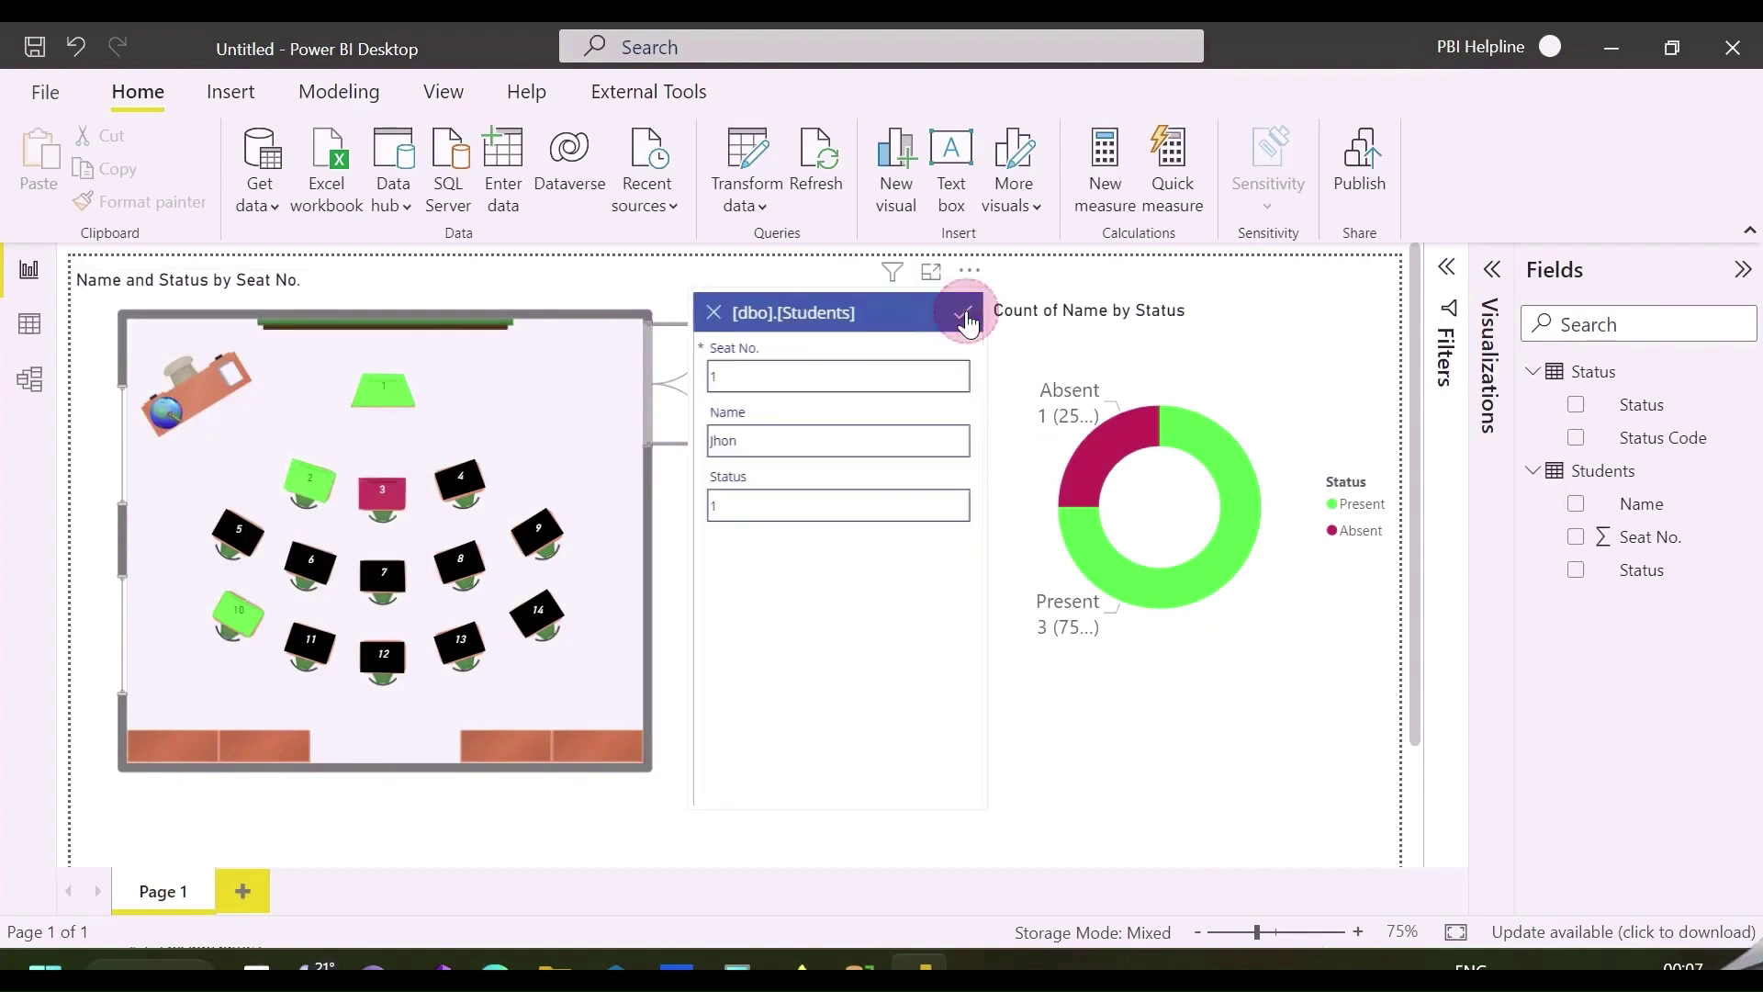
left_click(778, 450)
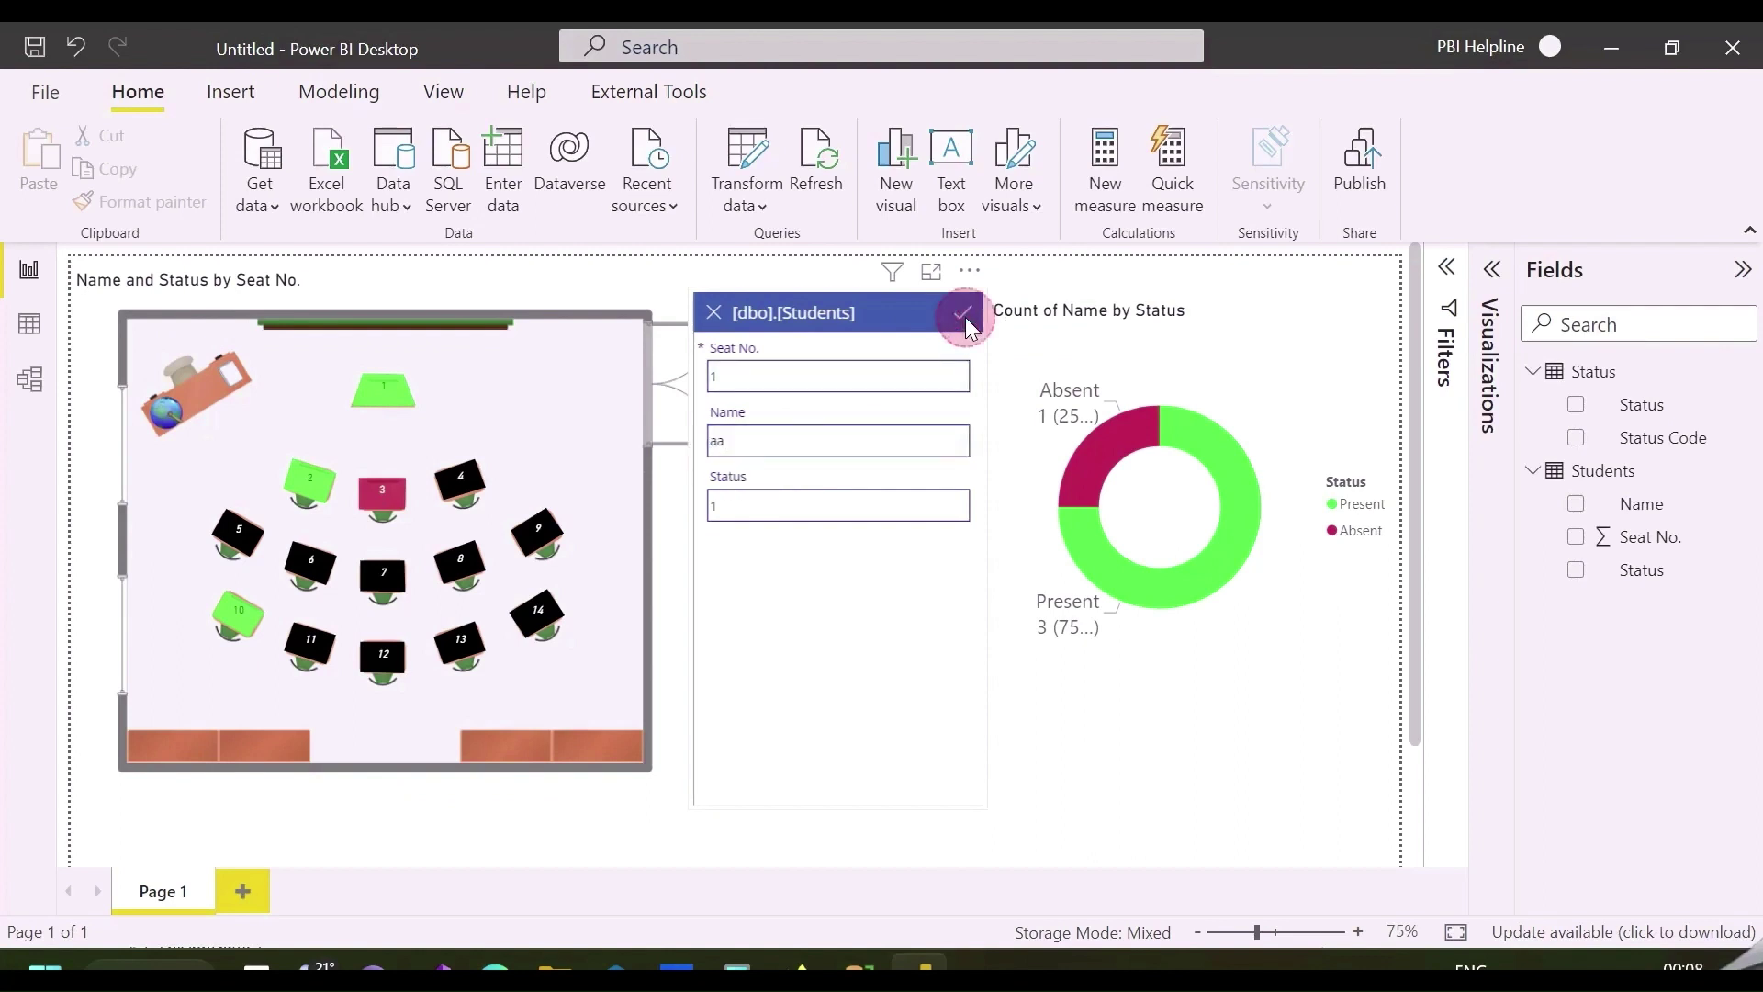
mouse_move(436, 424)
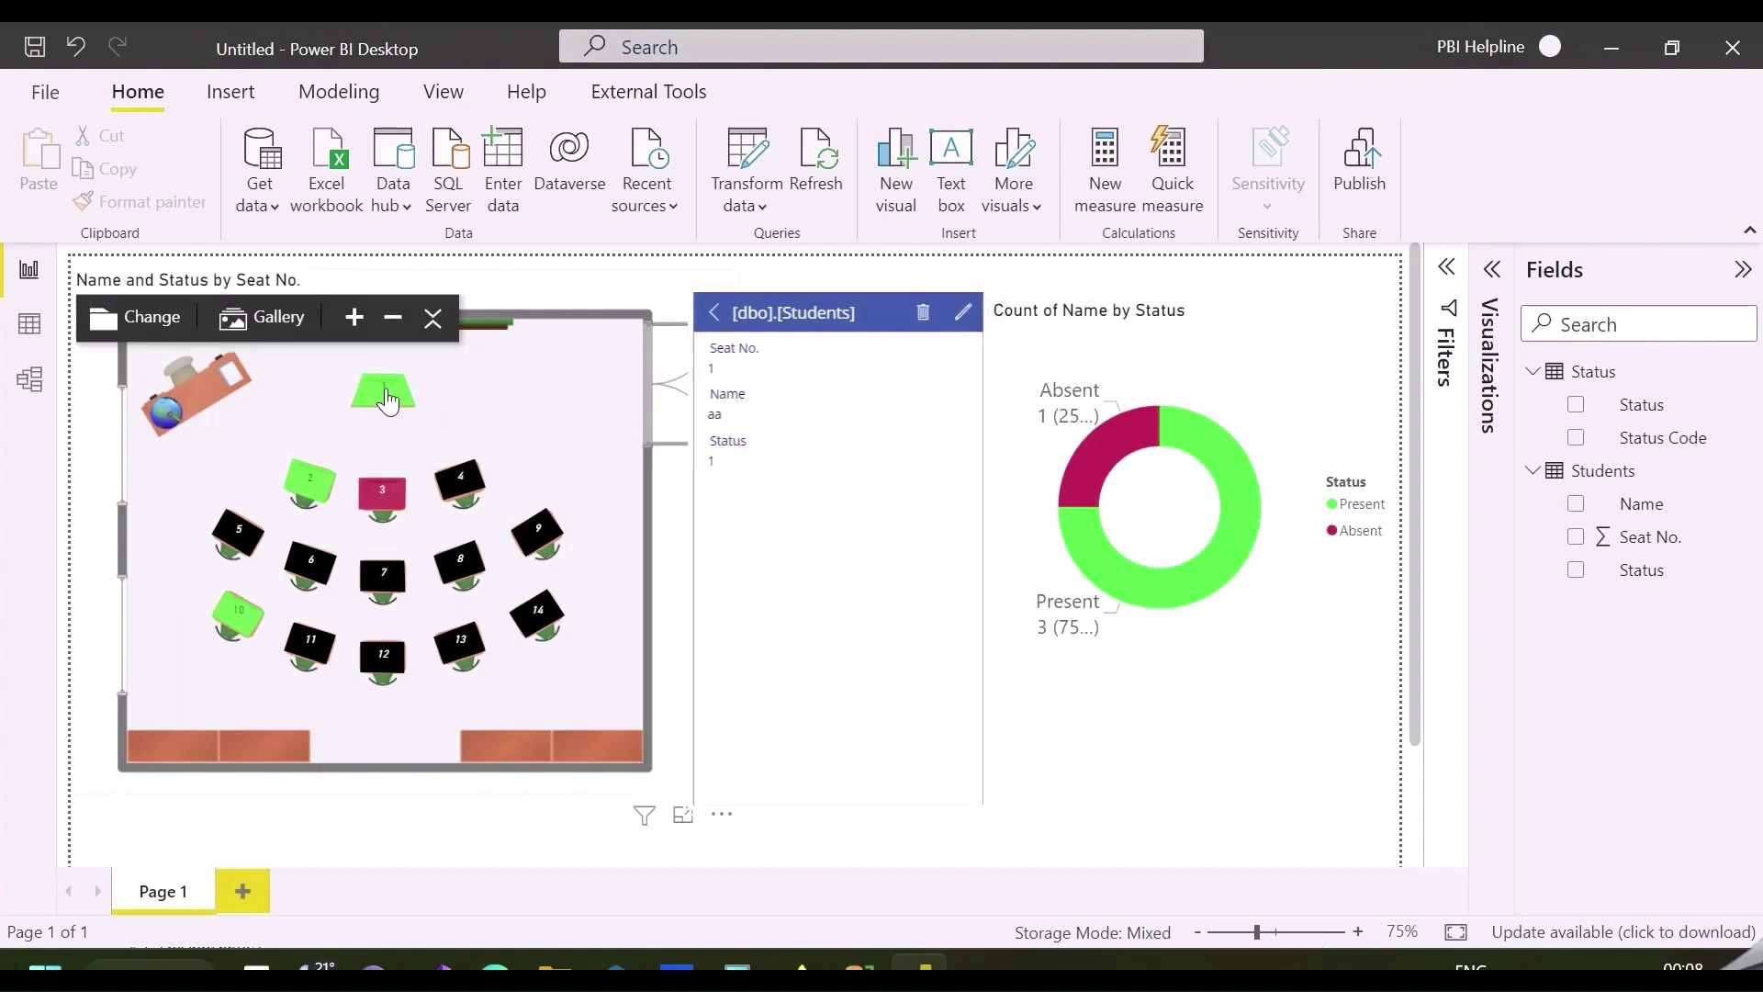